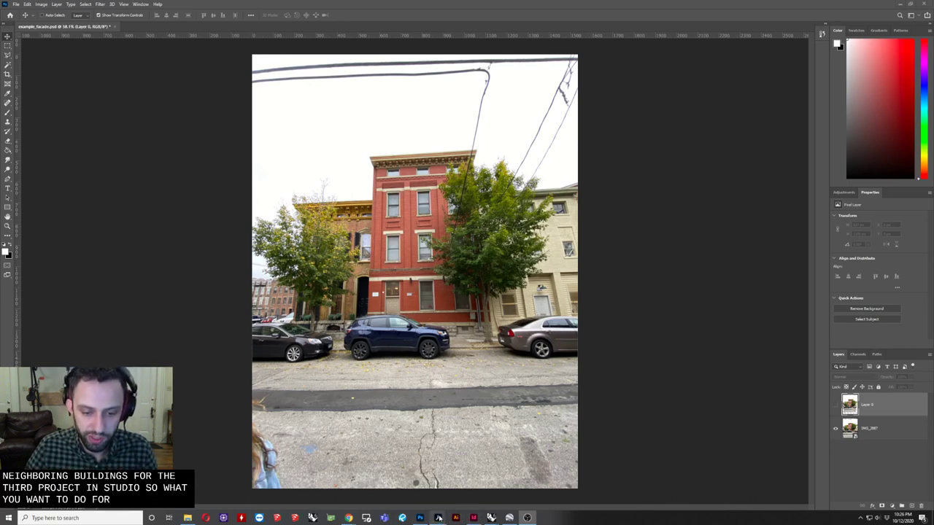
Step: Switch to Acrobat, examine the building photos around lots 14, 08 and 12 in Assignment_07_Elevation_Assignments.pdf, and return to Photoshop
mouse_move(438, 518)
left_click(436, 474)
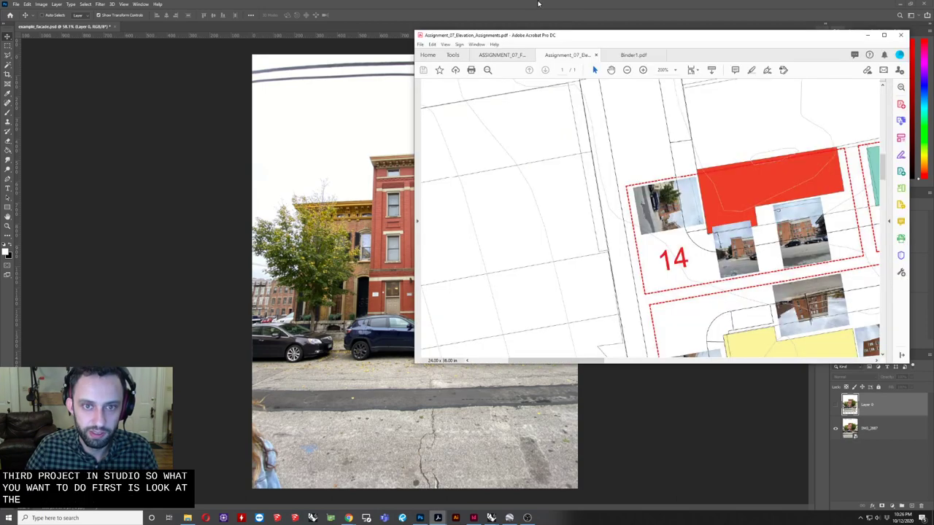
double_click(534, 36)
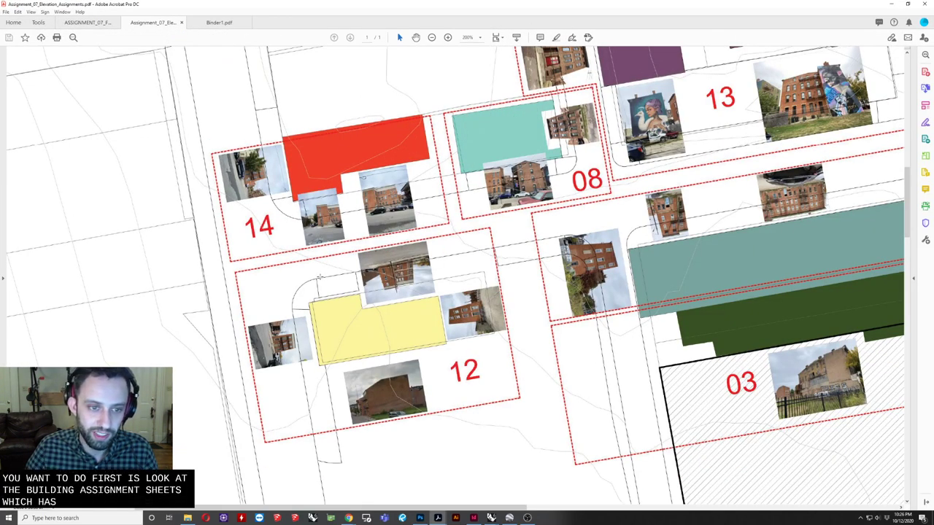
scroll(467, 277, "up", 3)
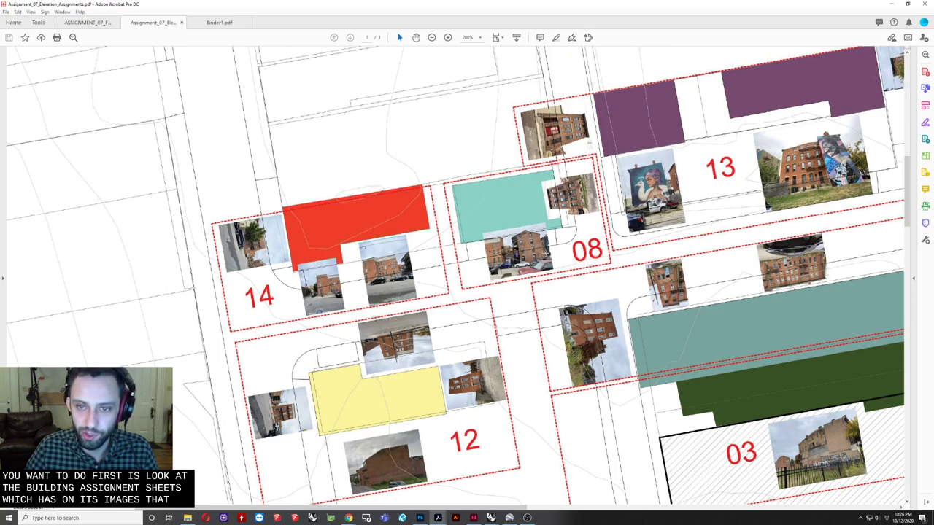
scroll(301, 136, "down", 2)
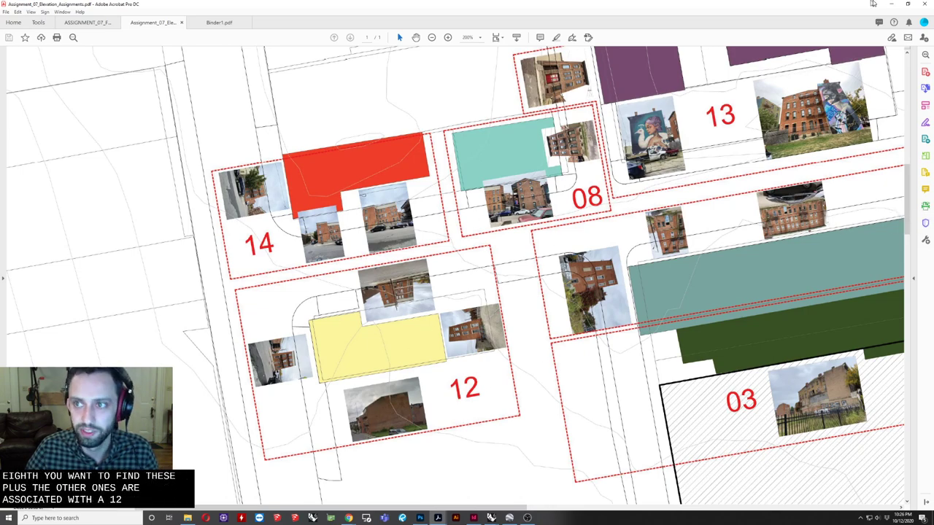
left_click(895, 5)
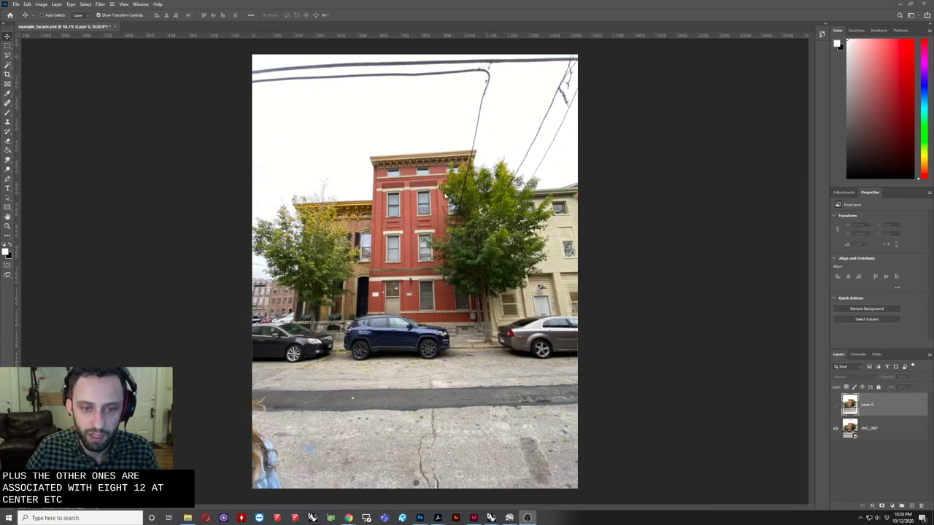
Step: Show and hide Layer 0 to compare the straightened facade with the original photo
scroll(445, 195, "up", 3, "alt")
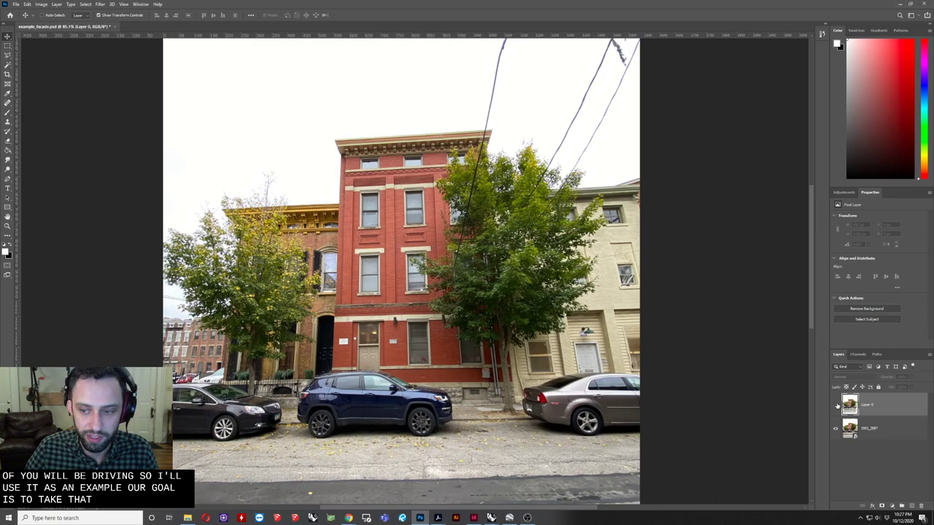
left_click(836, 406)
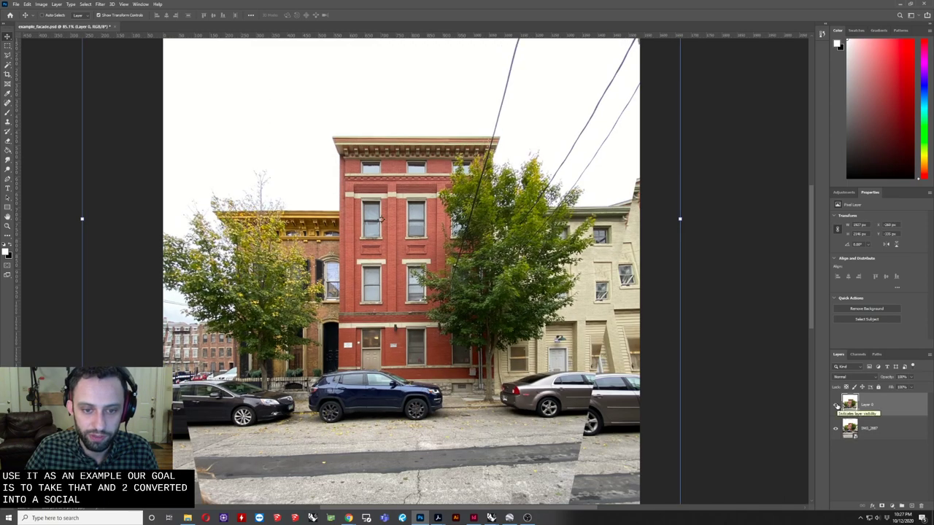
left_click(836, 406)
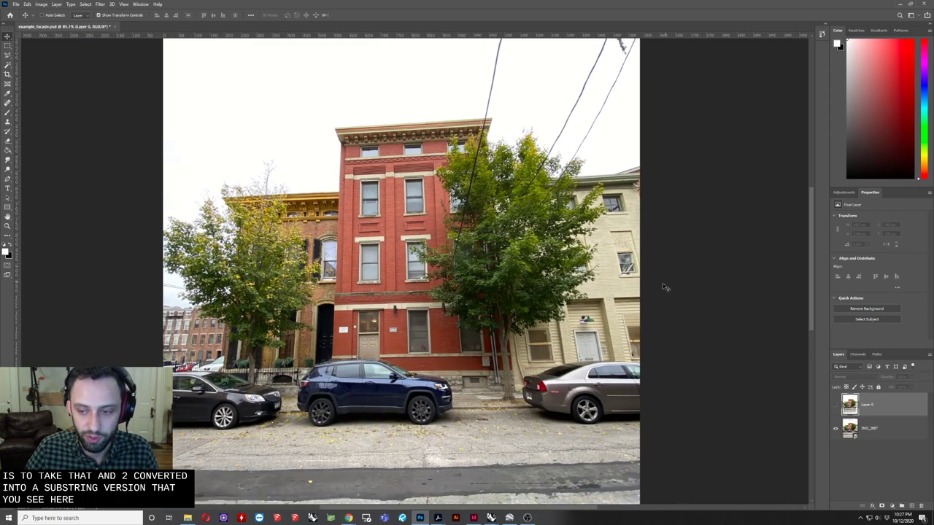
scroll(566, 296, "down", 1, "alt")
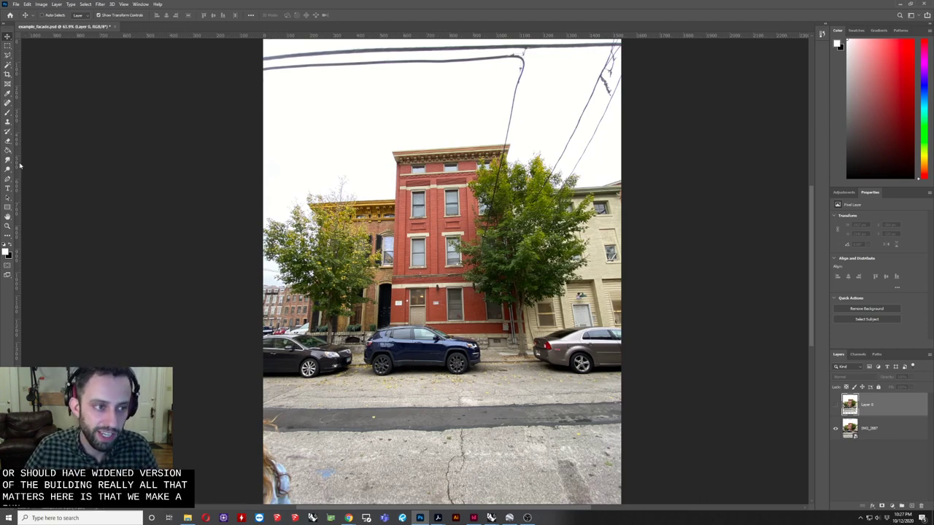
Step: Check that rulers are enabled and frame the red building with two vertical guides at its sides and horizontal guides at cornice and base
mouse_move(19, 164)
left_mouse_down()
mouse_move(344, 175)
mouse_move(35, 196)
mouse_move(16, 168)
left_mouse_up()
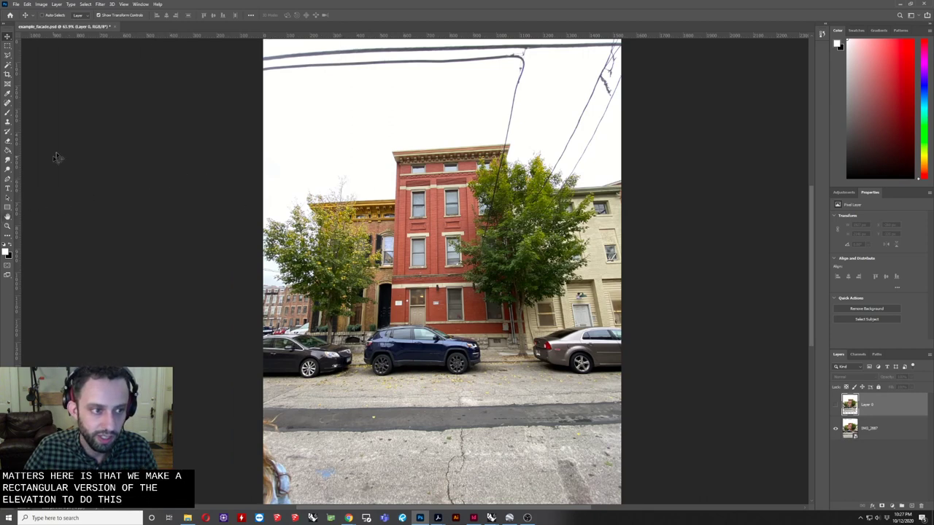
left_click(123, 4)
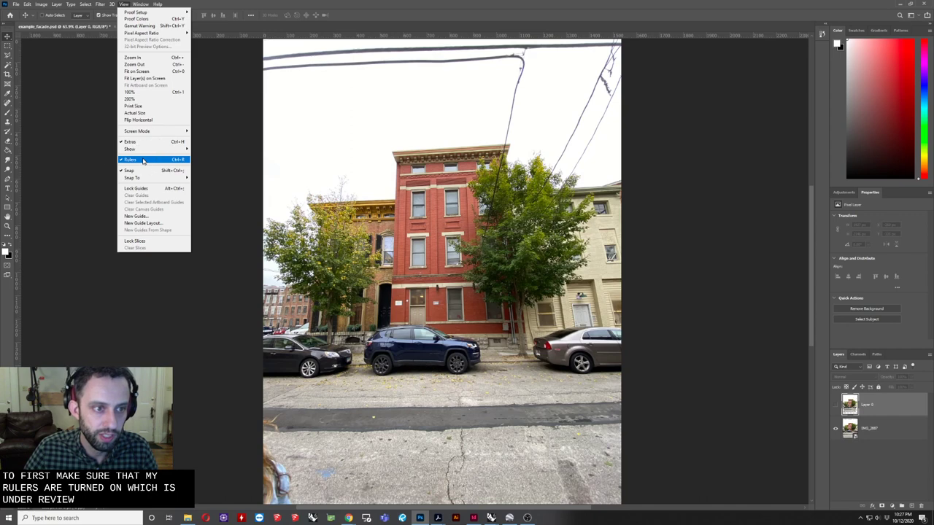
left_click(90, 203)
left_click_drag(18, 212, 395, 194)
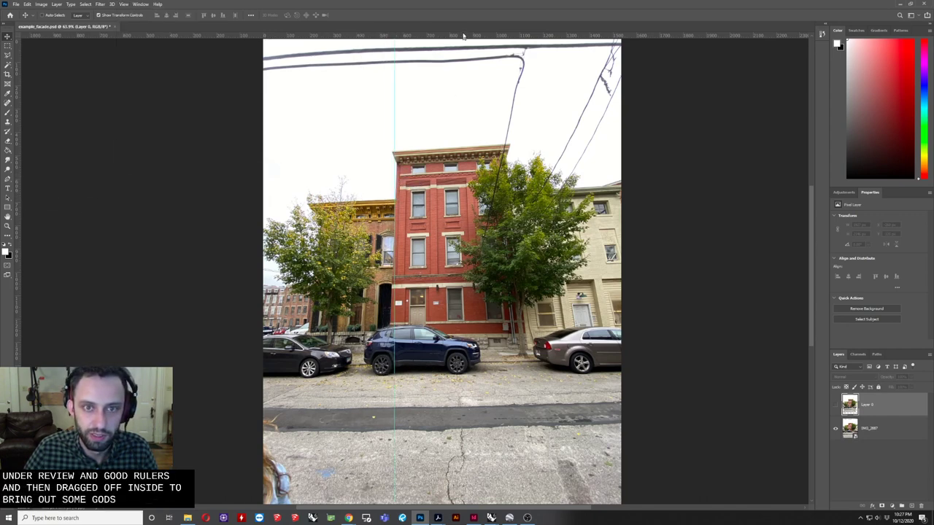
left_click_drag(461, 34, 451, 148)
left_click_drag(17, 208, 509, 208)
left_click_drag(460, 34, 502, 333)
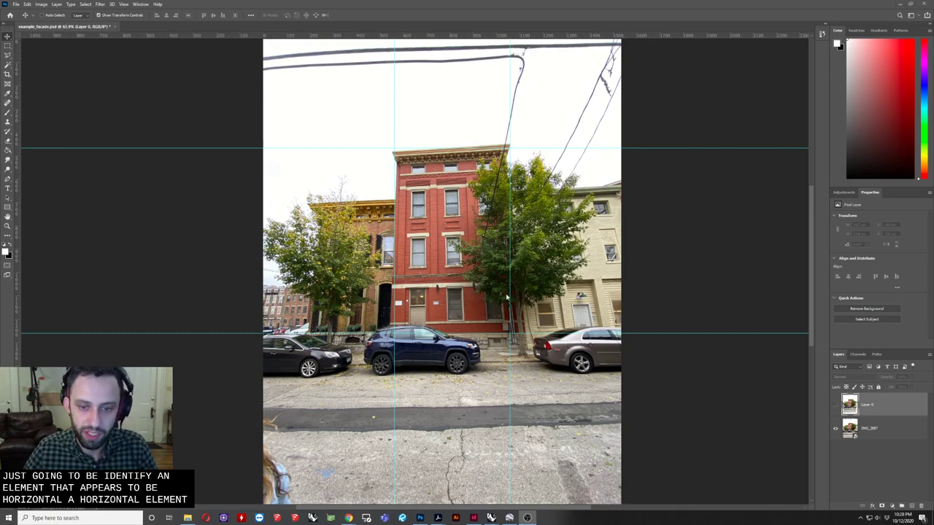
Step: Check the guides against the facade, select the IMG_2887 layer and start a Distort transform on it
scroll(492, 343, "up", 8, "alt")
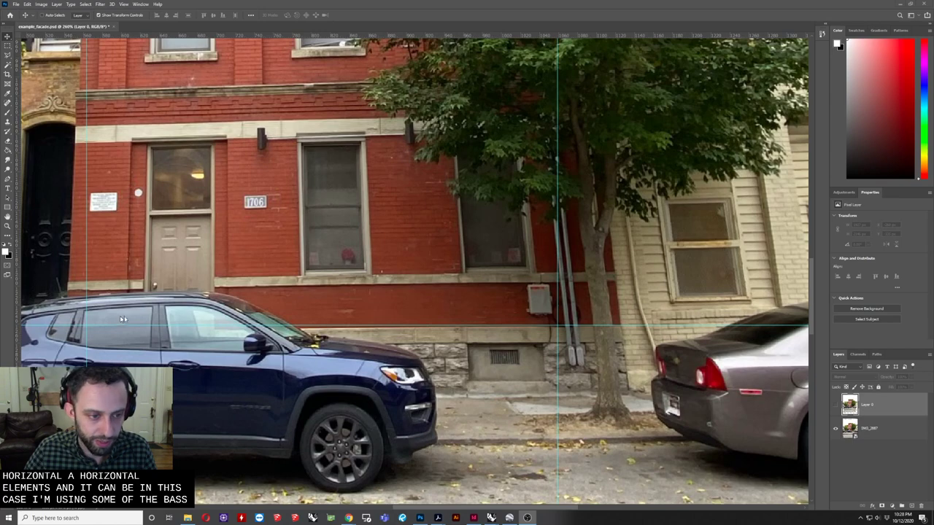
scroll(342, 157, "down", 6, "alt")
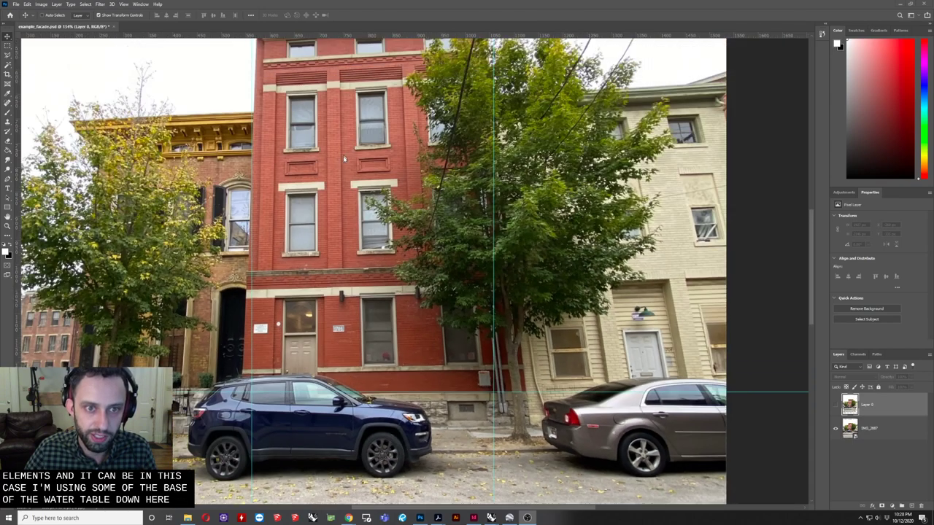
scroll(358, 97, "down", 3, "alt")
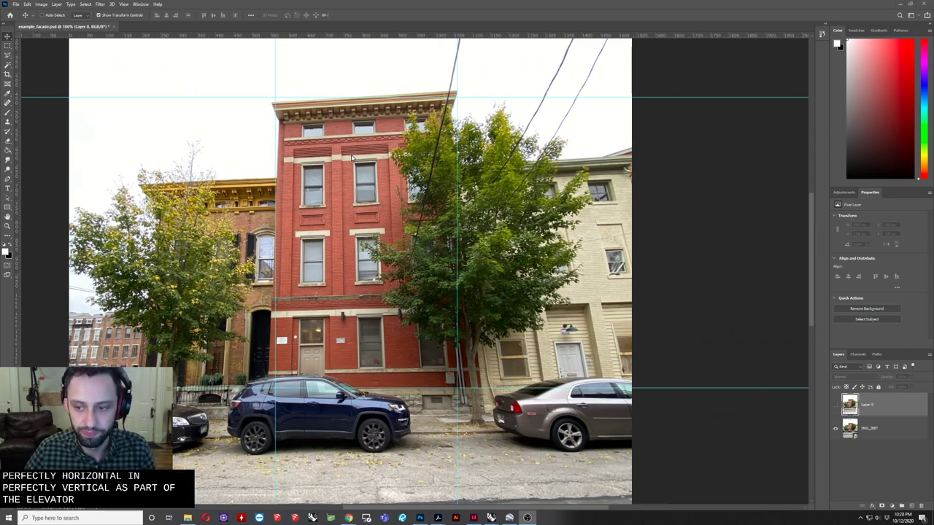
scroll(304, 313, "down", 3, "alt")
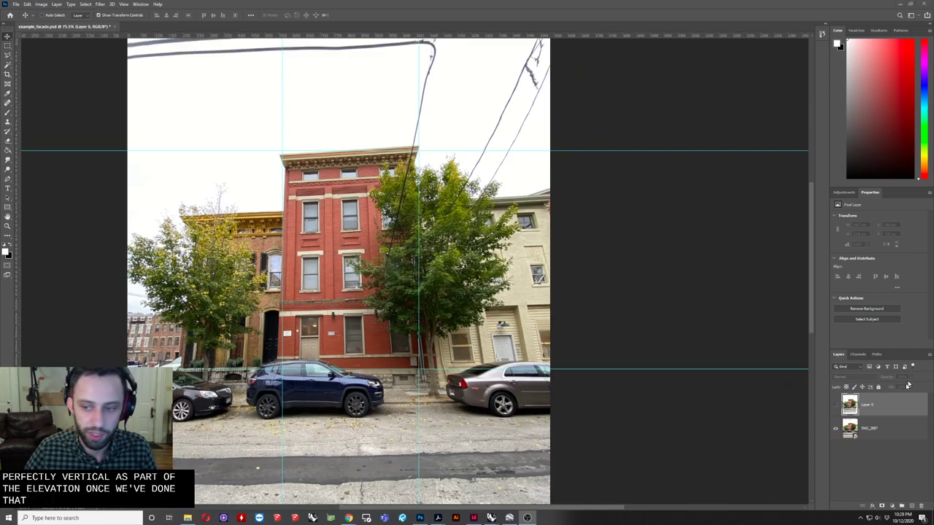
left_click(876, 430)
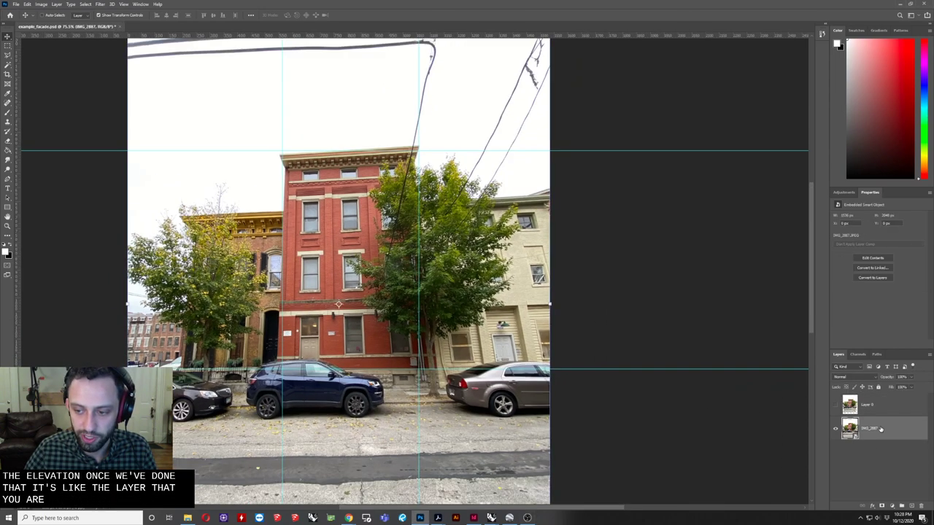
scroll(186, 60, "down", 3, "alt")
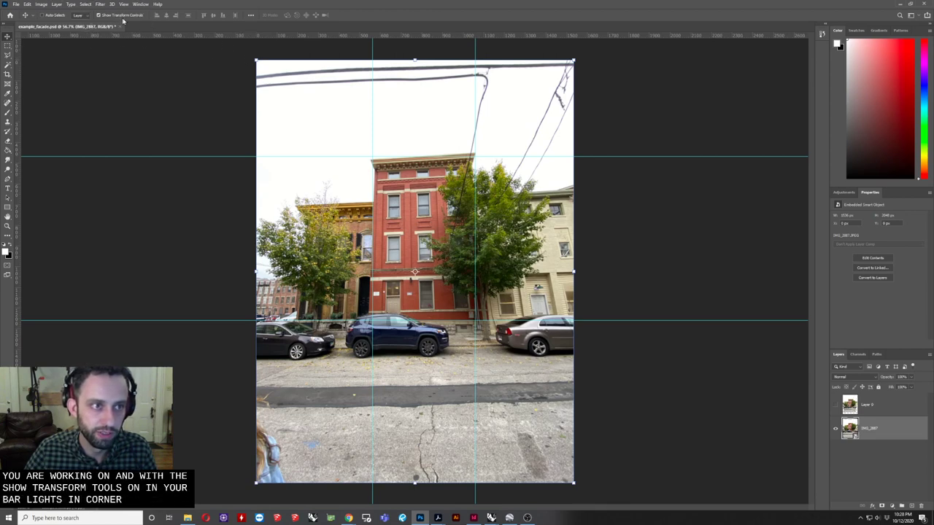
left_click(255, 58)
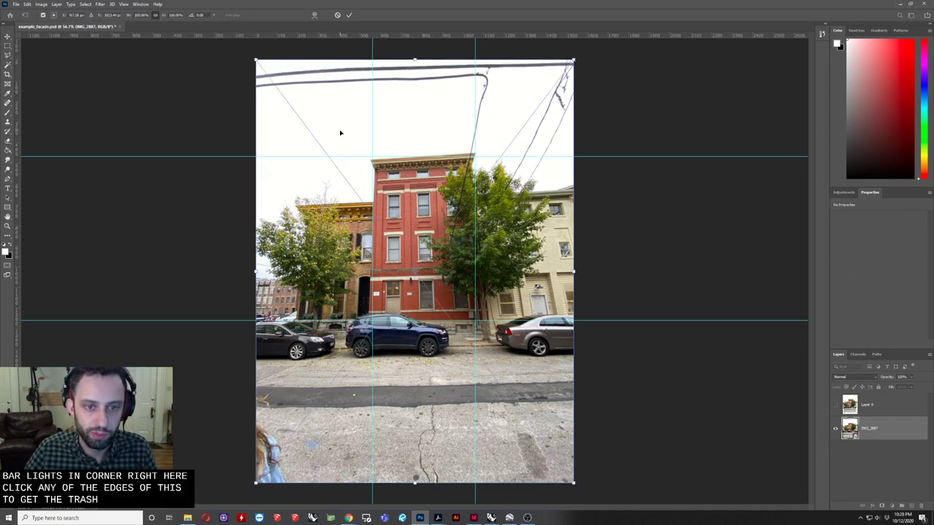
right_click(339, 132)
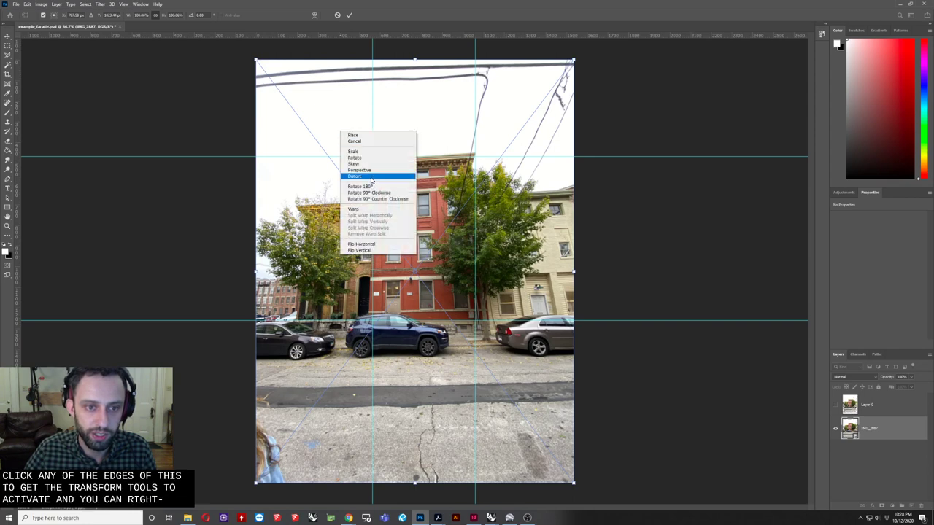
left_click(372, 178)
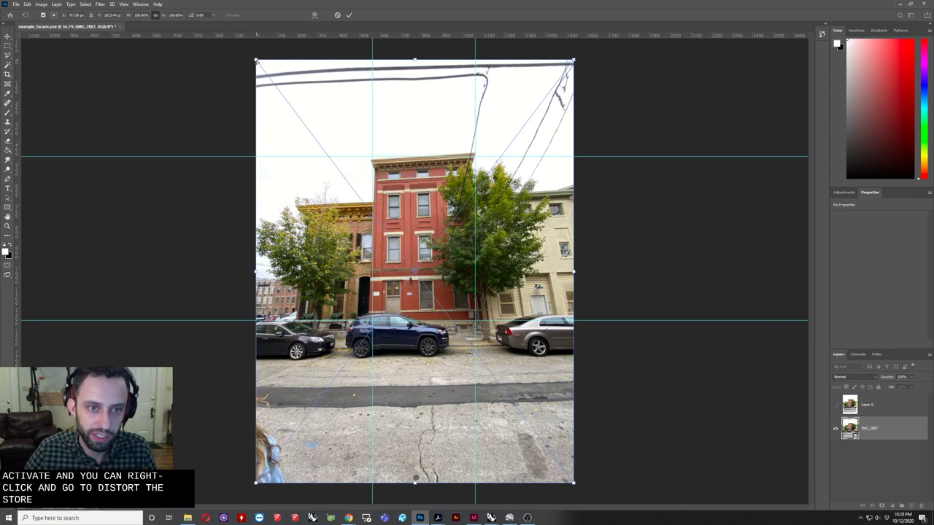
Step: Distort the photo by moving its upper corners outward and its lower corners inward to align the red facade with the guides
left_click_drag(249, 60, 246, 48)
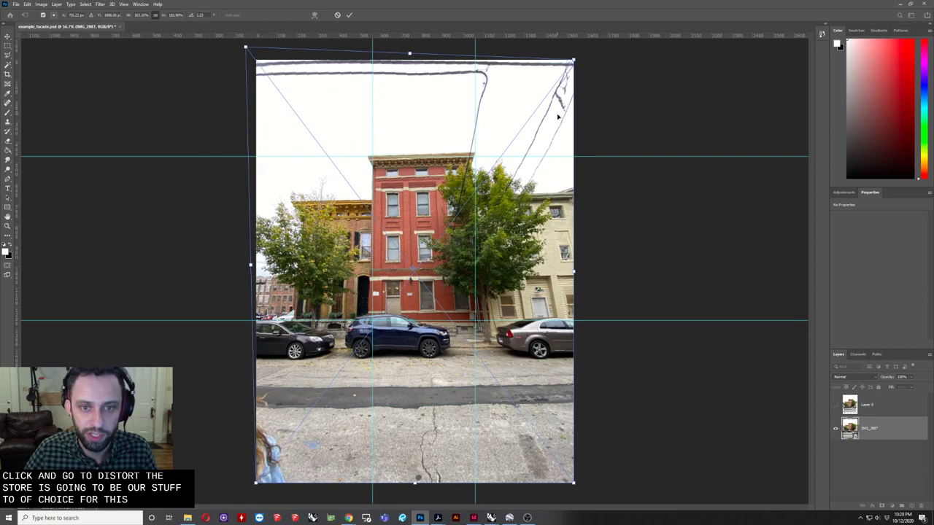
left_click_drag(572, 61, 577, 72)
left_click_drag(574, 484, 537, 468)
left_click_drag(256, 482, 281, 466)
mouse_move(411, 75)
left_mouse_down()
mouse_move(411, 173)
mouse_move(412, 88)
left_mouse_up()
Step: Raise the distorted photo's top edge and pull both upper corners further outward to widen the facade toward the guide box
key("ctrl+minus")
left_click_drag(414, 106, 414, 77)
left_click_drag(277, 67, 263, 57)
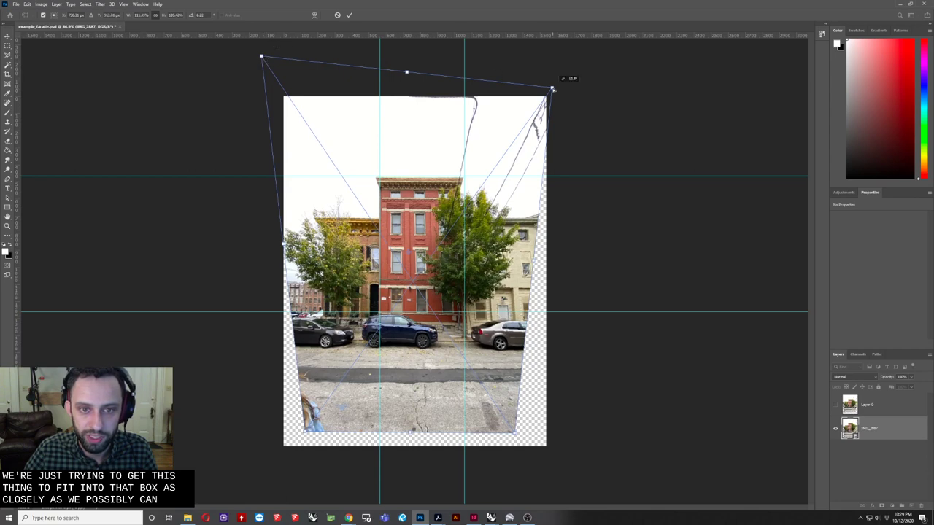
left_click_drag(552, 87, 565, 80)
left_click_drag(261, 56, 252, 45)
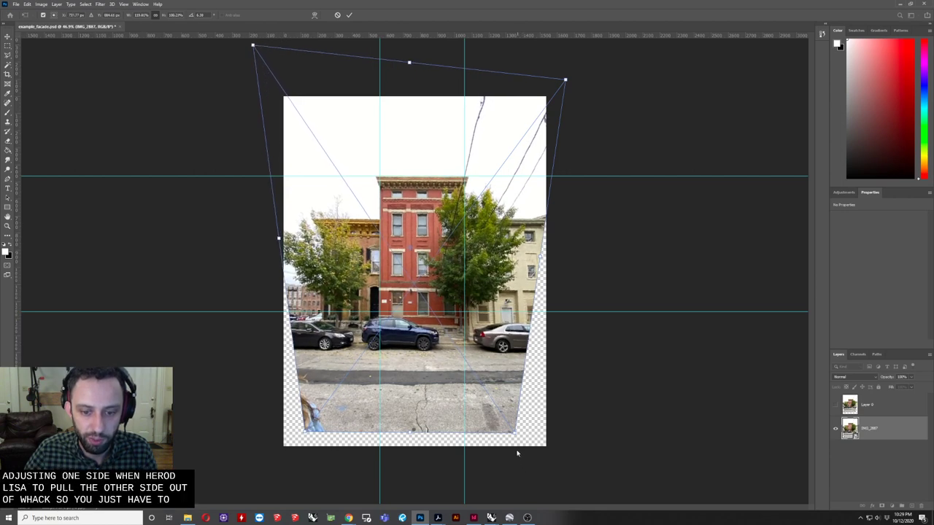
Step: Raise the photo's bottom edge, pull its lower corners inward and nudge the upper corners outward to make the facade more rectangular
left_click_drag(408, 433, 410, 423)
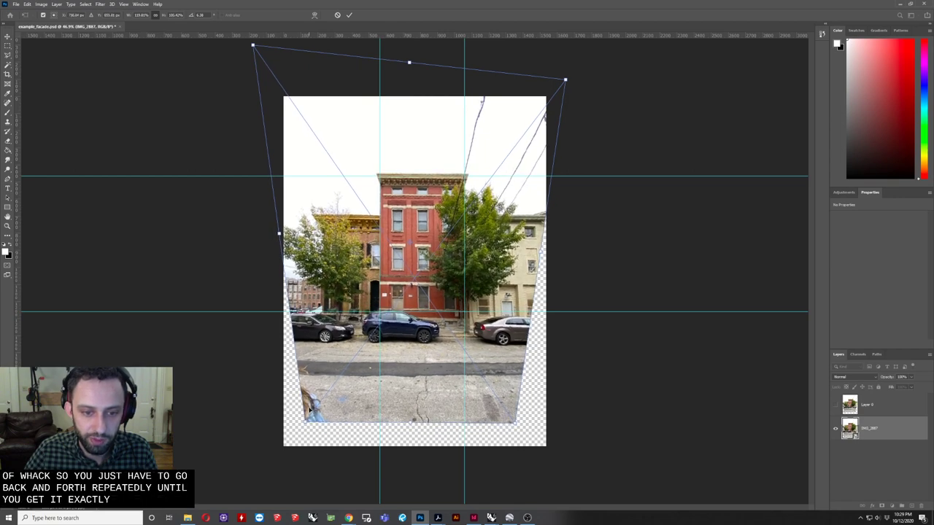
left_click_drag(306, 421, 305, 428)
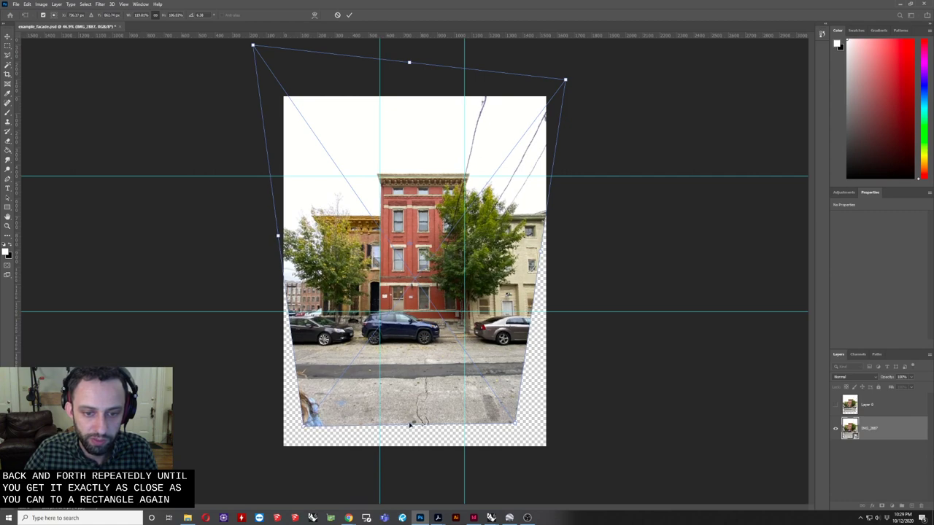
left_click_drag(513, 426, 503, 421)
left_click_drag(304, 427, 307, 420)
left_click_drag(406, 420, 407, 415)
left_click_drag(567, 82, 571, 78)
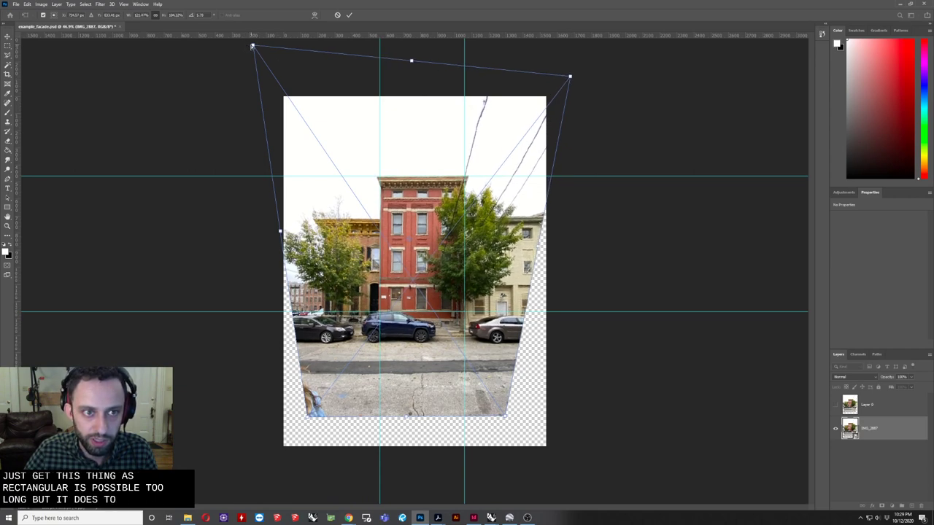
left_click_drag(251, 45, 247, 43)
Step: Fine-tune the distortion by nudging the photo's lower-right corner up and its left edge slightly inward and upward
scroll(514, 432, "up", 8, "alt")
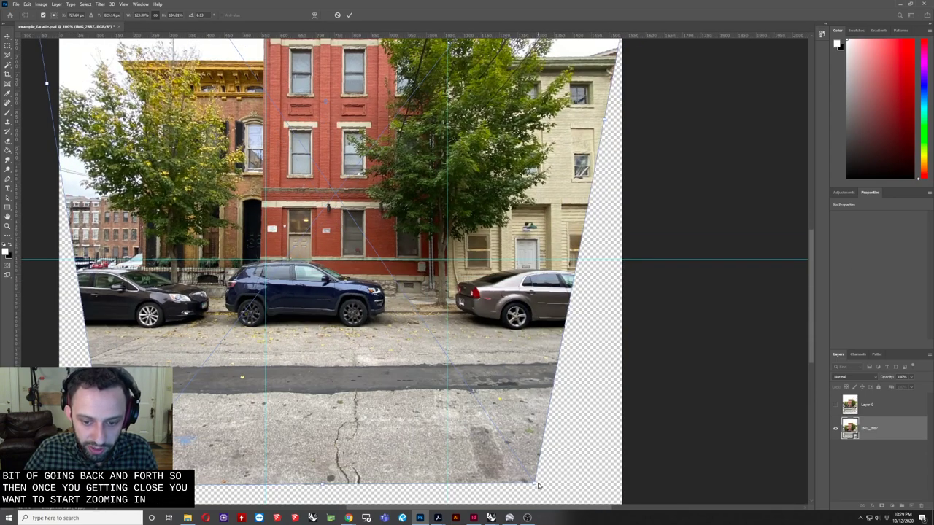
left_click_drag(532, 484, 530, 480)
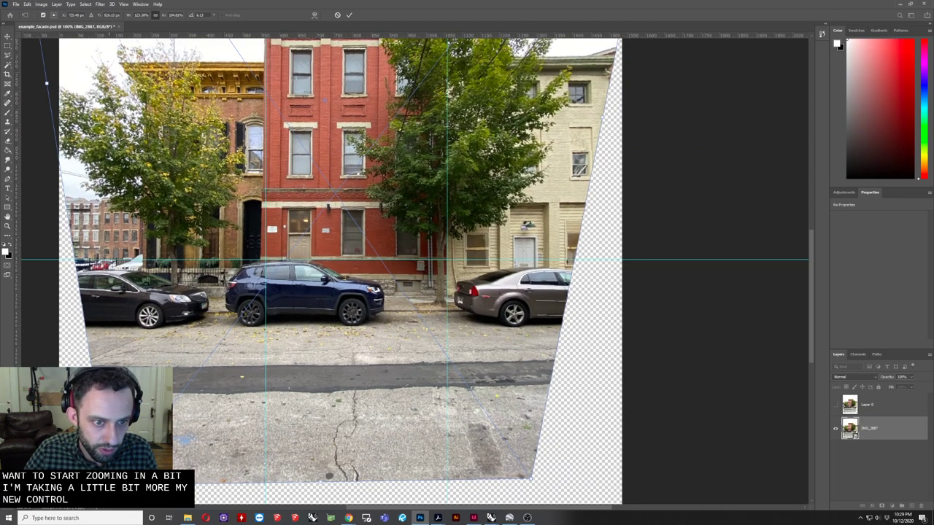
left_click_drag(46, 83, 54, 75)
left_click_drag(529, 481, 528, 473)
Step: Nudge the distorted photo's upper-right corner outward, its upper-left corner up and outward, and its top edge slightly up toward the guides
scroll(511, 259, "up", 10)
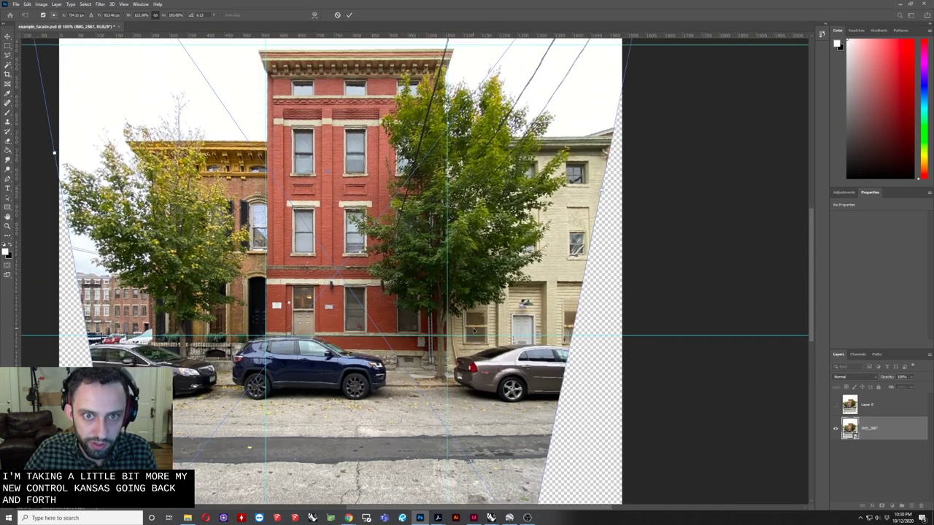
scroll(679, 76, "up", 4)
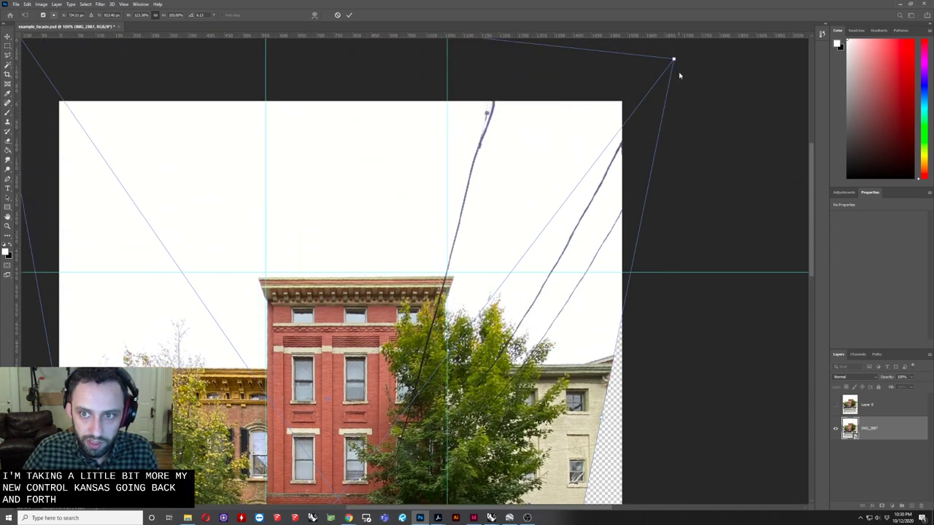
left_click_drag(676, 60, 684, 59)
scroll(188, 193, "down", 1, "alt")
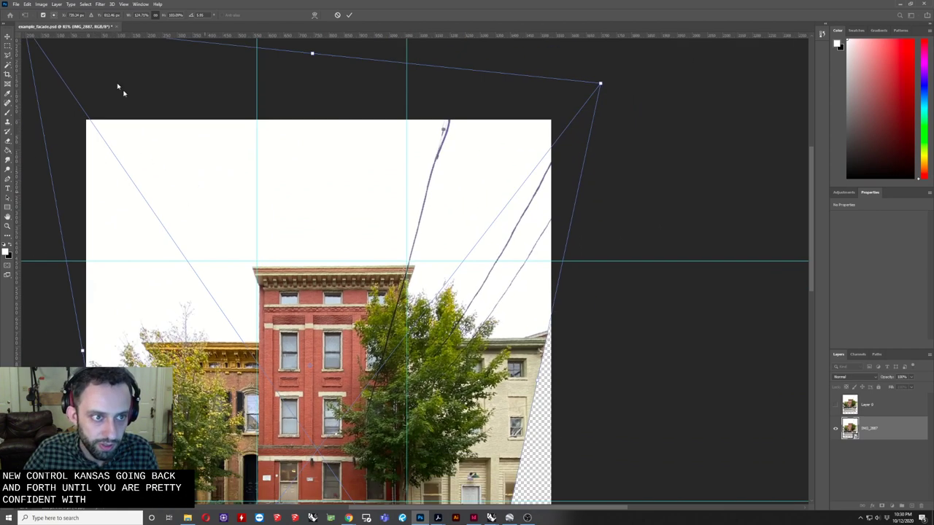
scroll(287, 251, "down", 2, "alt")
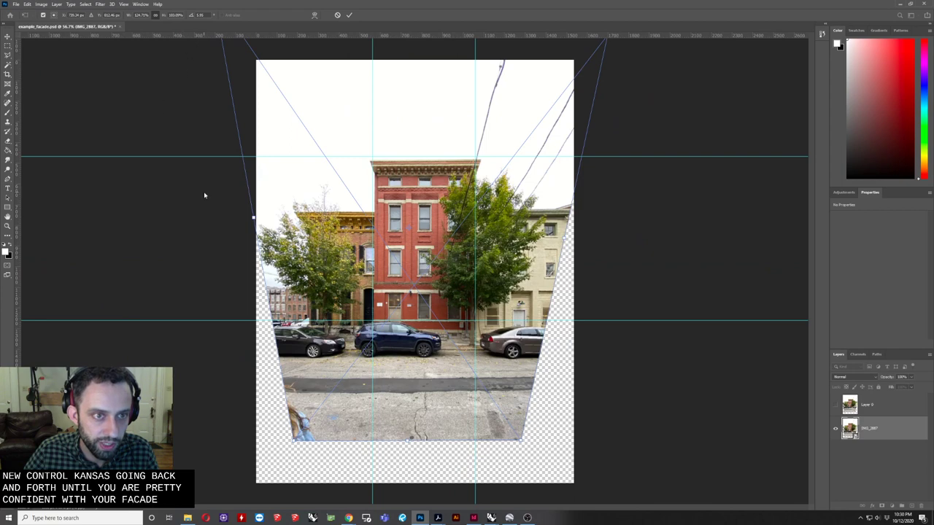
scroll(202, 309, "down", 2, "alt")
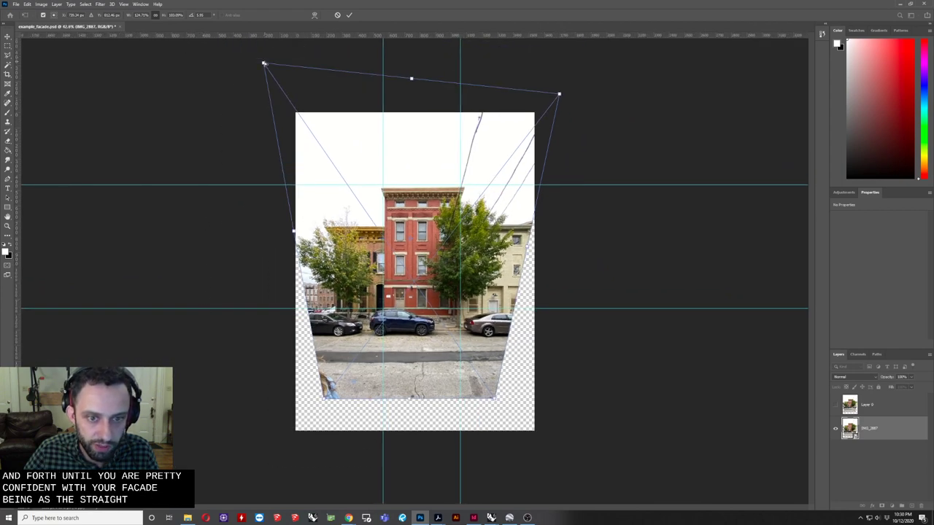
left_click_drag(264, 62, 258, 59)
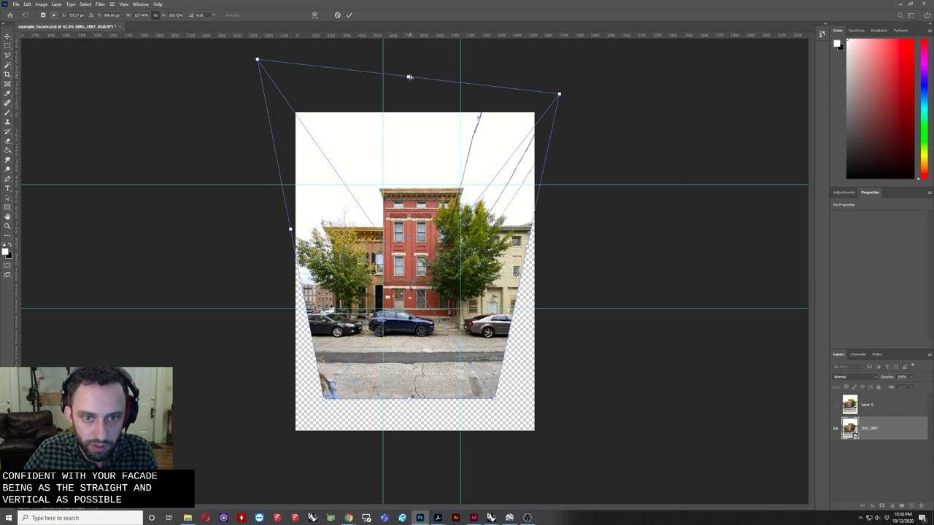
left_click_drag(409, 77, 409, 73)
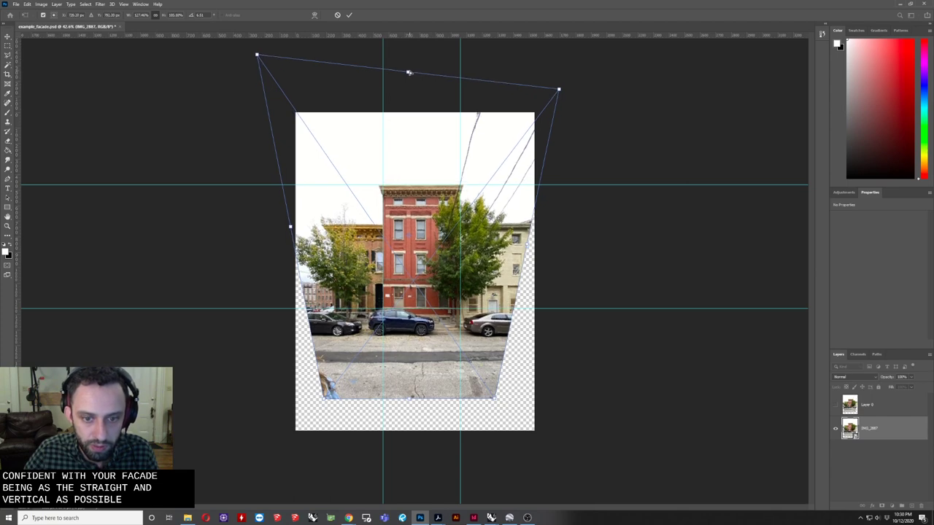
Step: Move the photo's upper-right corner slightly further outward and commit the Distort transform
scroll(472, 351, "up", 3, "alt")
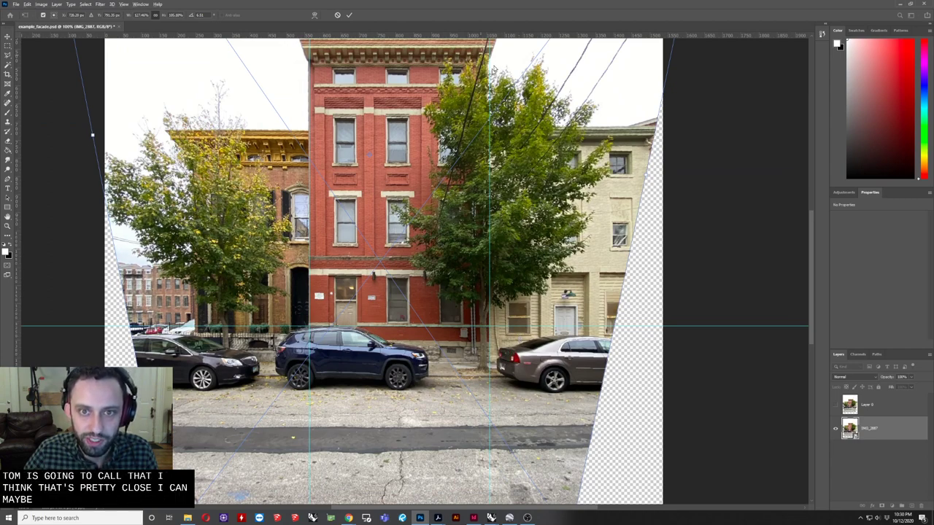
scroll(488, 136, "down", 4, "alt")
scroll(464, 199, "up", 3, "alt")
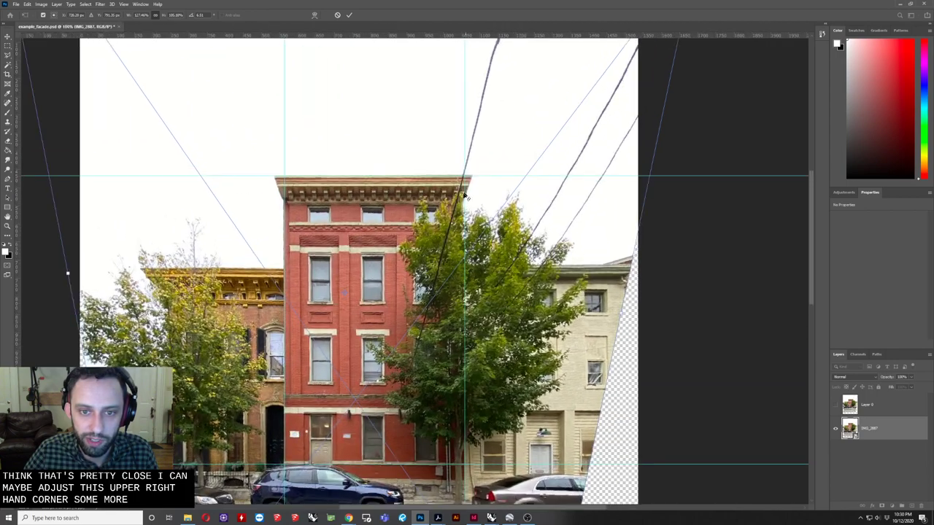
scroll(146, 429, "down", 2, "alt")
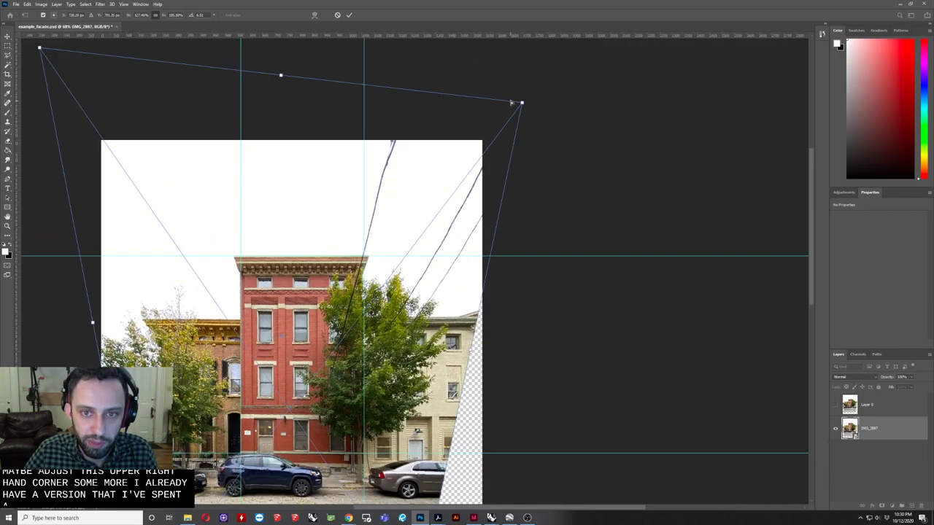
left_click_drag(522, 104, 524, 105)
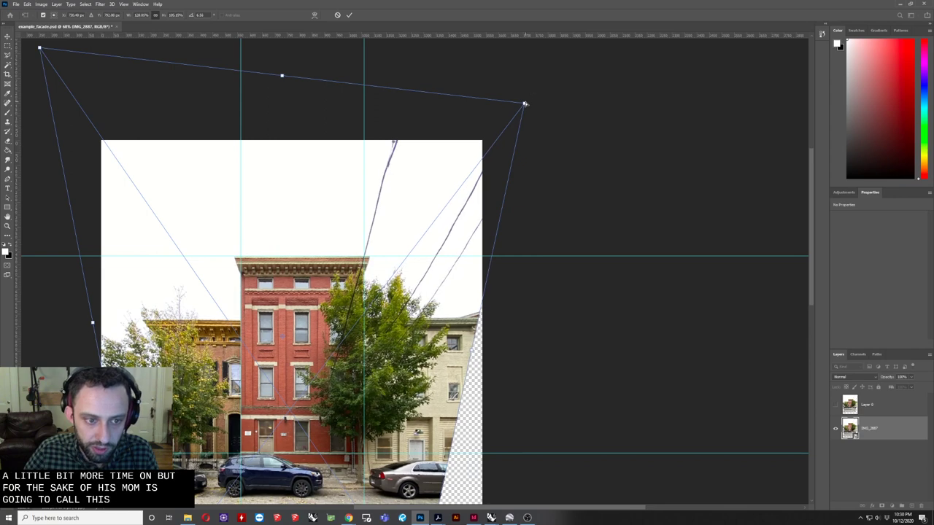
key("Return")
scroll(135, 207, "down", 1, "alt")
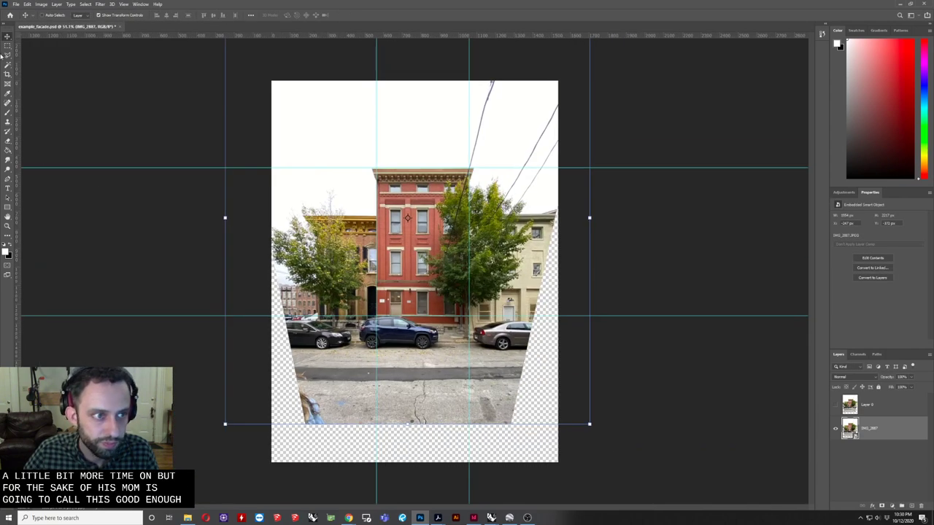
Step: Select a rectangular area around the red building and the street in front of it, and crop the image to that selection
left_click(8, 45)
scroll(586, 365, "up", 1, "alt")
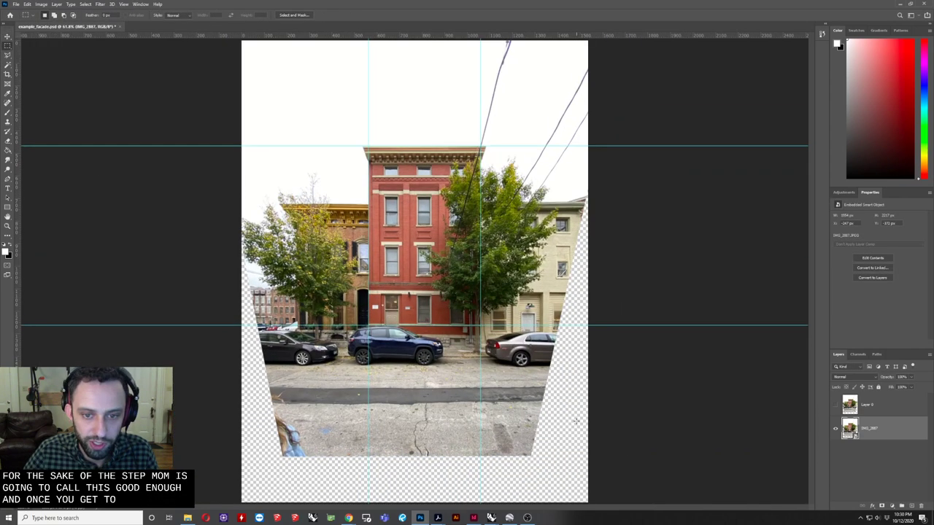
left_click_drag(312, 103, 382, 184)
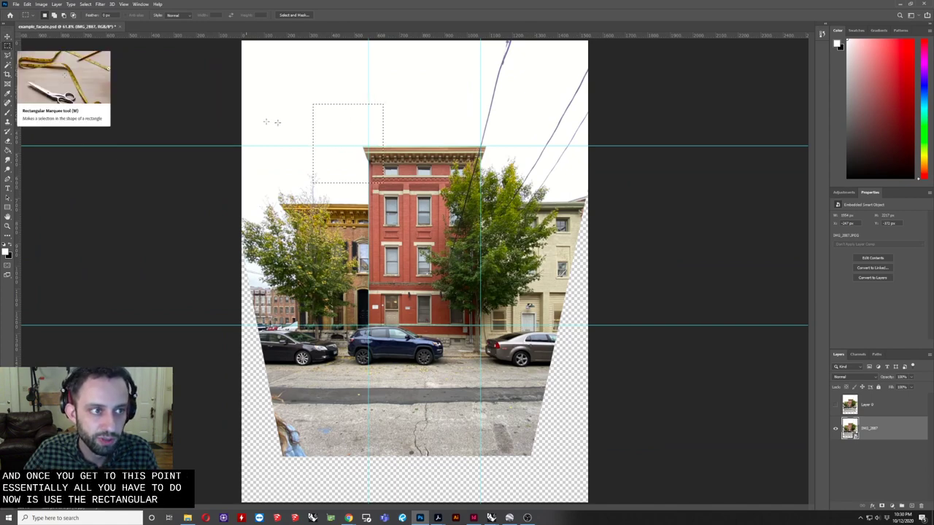
left_click_drag(318, 119, 518, 393)
left_click(320, 95)
left_click(43, 4)
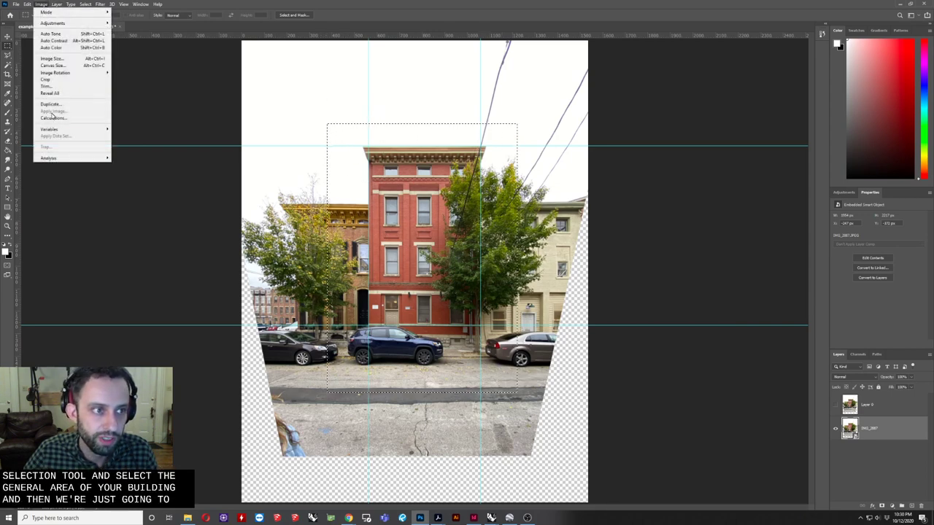
left_click(47, 79)
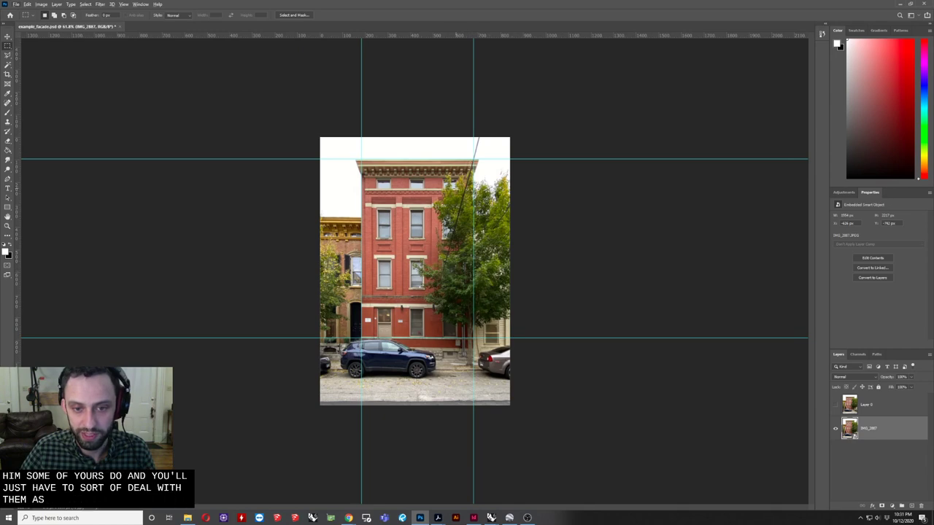
scroll(486, 283, "up", 7, "alt")
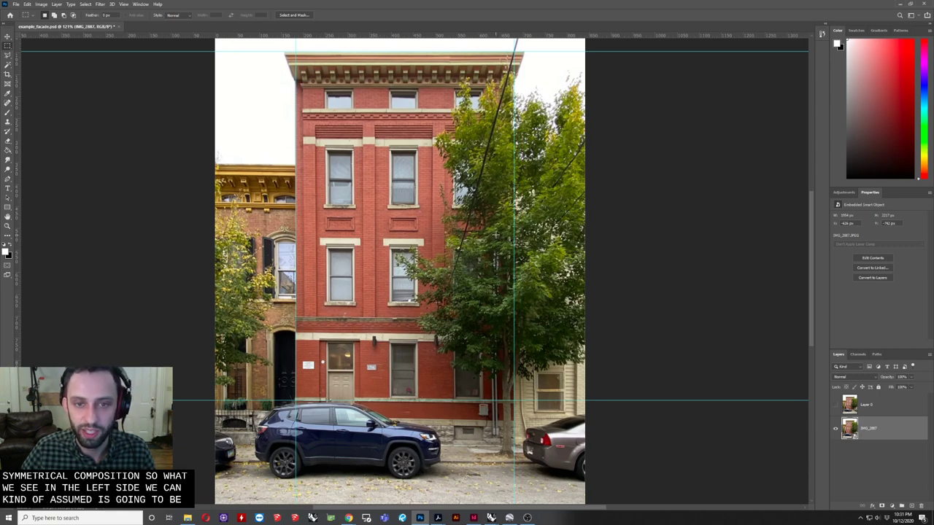
Step: Switch to the Rhino site model and reposition its window so the facade photo in the Top view can be worked on
left_click(895, 5)
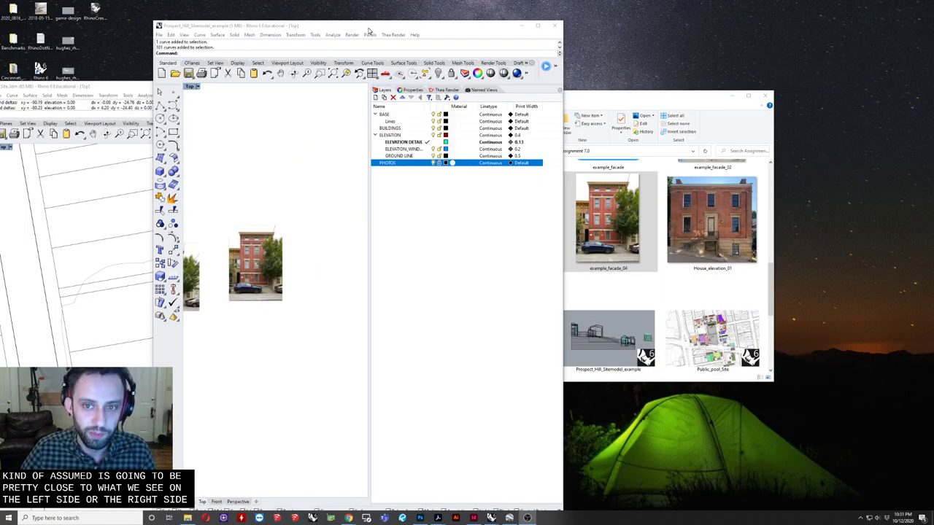
left_click_drag(369, 31, 337, 11)
scroll(203, 243, "up", 3)
scroll(203, 244, "up", 2)
Step: Place the example_facade_04 image from the assignment folder as a picture in the Top view, and delete that trial picture
left_click_drag(624, 176, 263, 104)
left_click(641, 290)
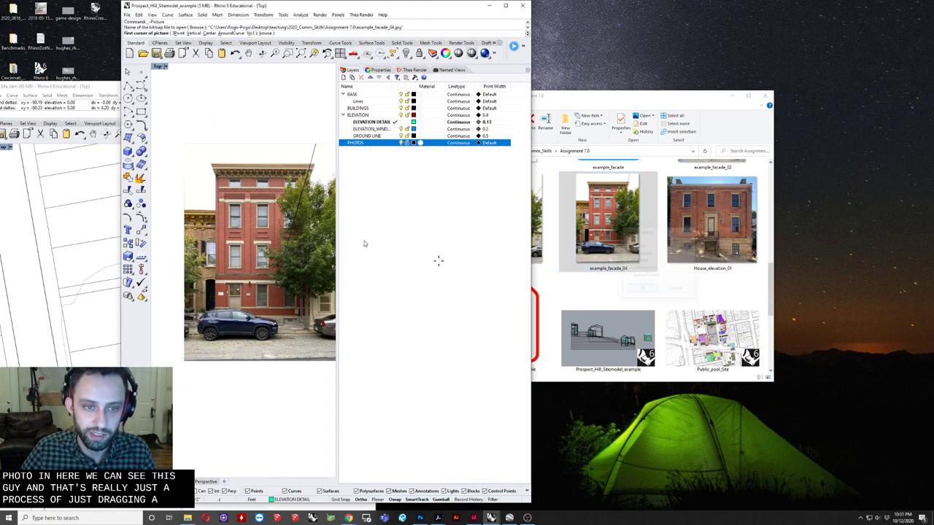
left_click(219, 86)
left_click(301, 137)
left_click(260, 140)
scroll(260, 140, "down", 7)
key("Delete")
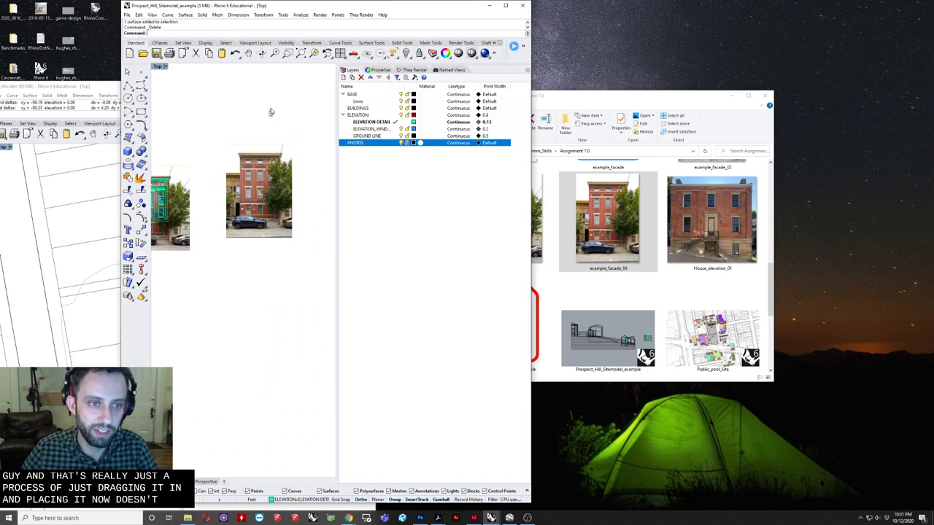
Step: Maximize the Rhino window and delete the surface still selected near the facade photos
double_click(333, 7)
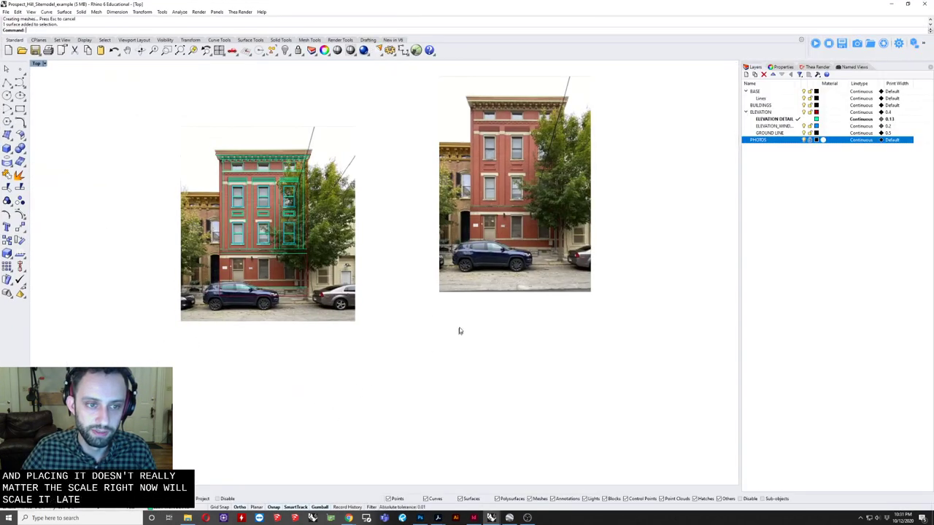
scroll(527, 173, "up", 5)
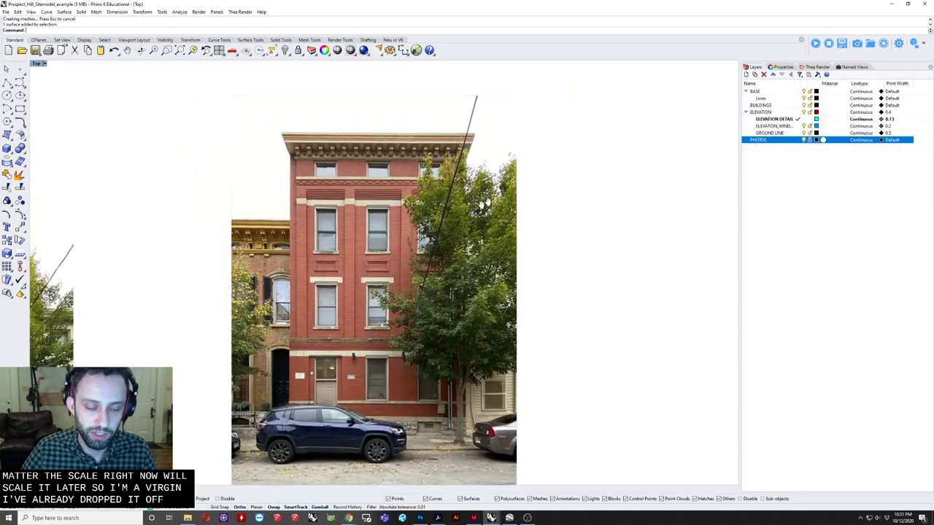
scroll(588, 215, "down", 2)
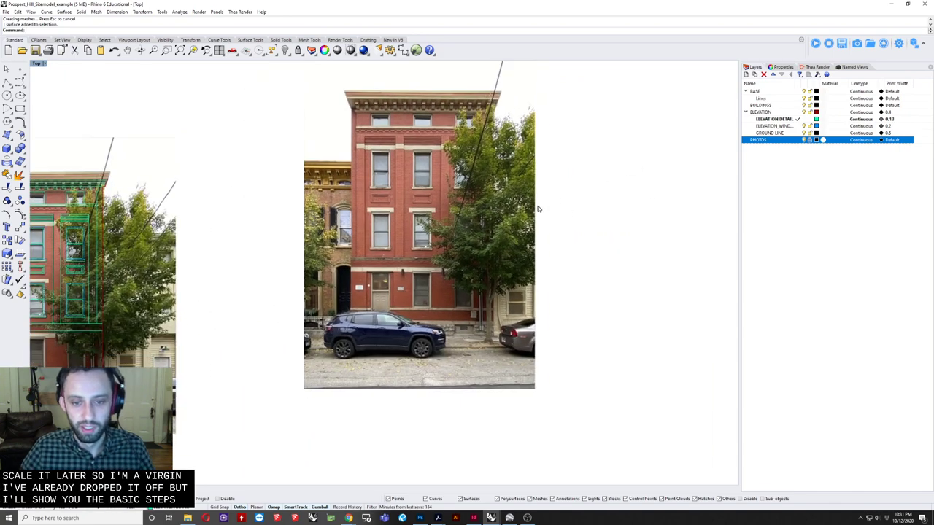
key("Delete")
Step: Make the ELEVATION layer current and cancel the started Rectangle command
left_click(18, 112)
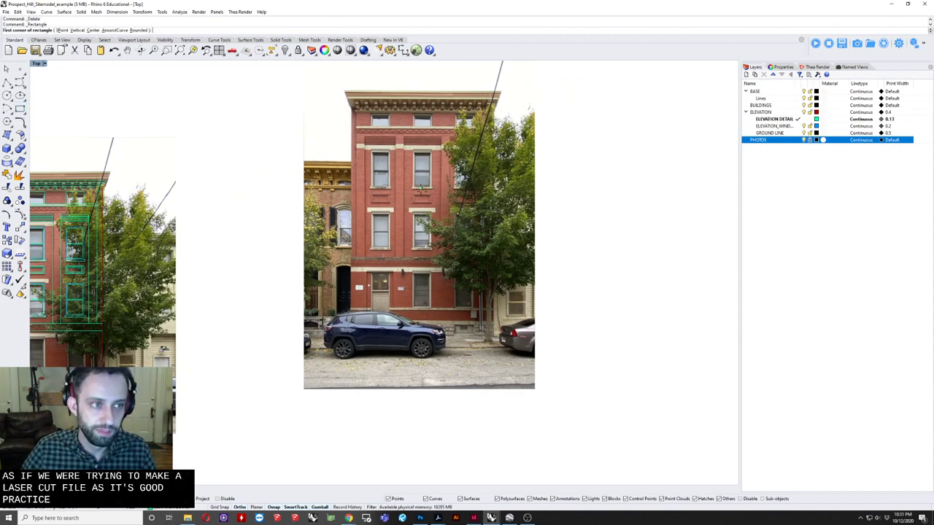
right_click_drag(425, 257, 399, 267)
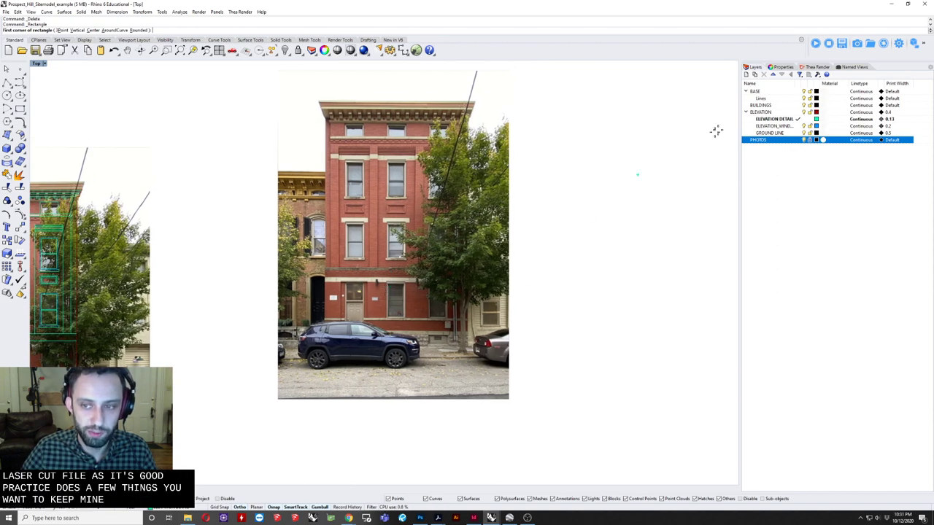
left_click(797, 113)
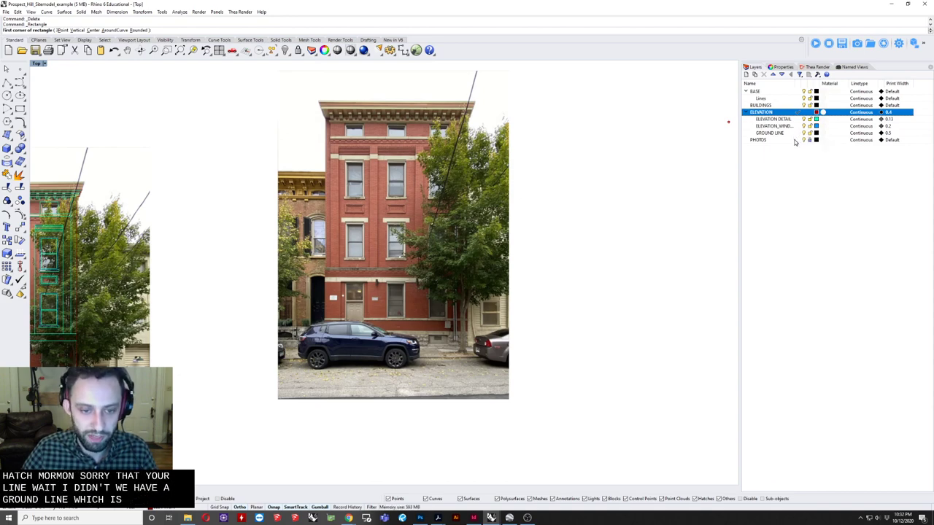
key("Escape")
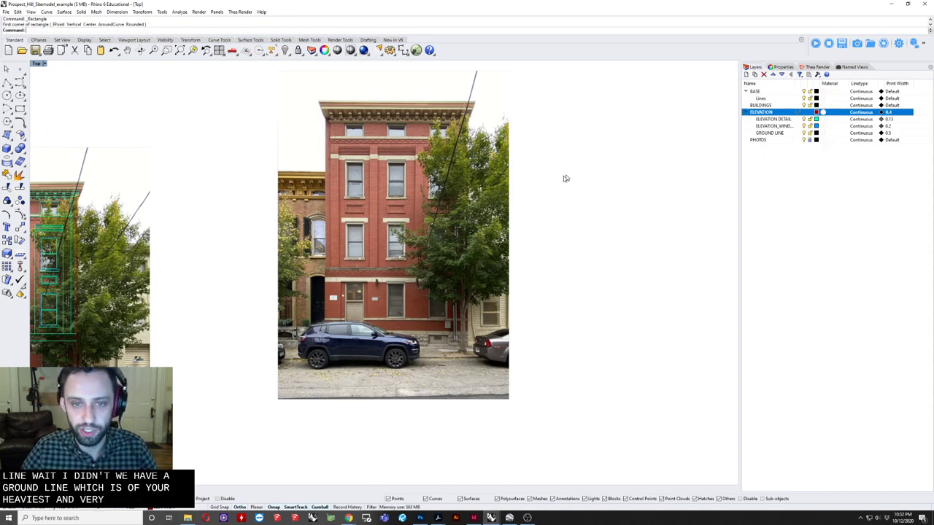
key("Escape")
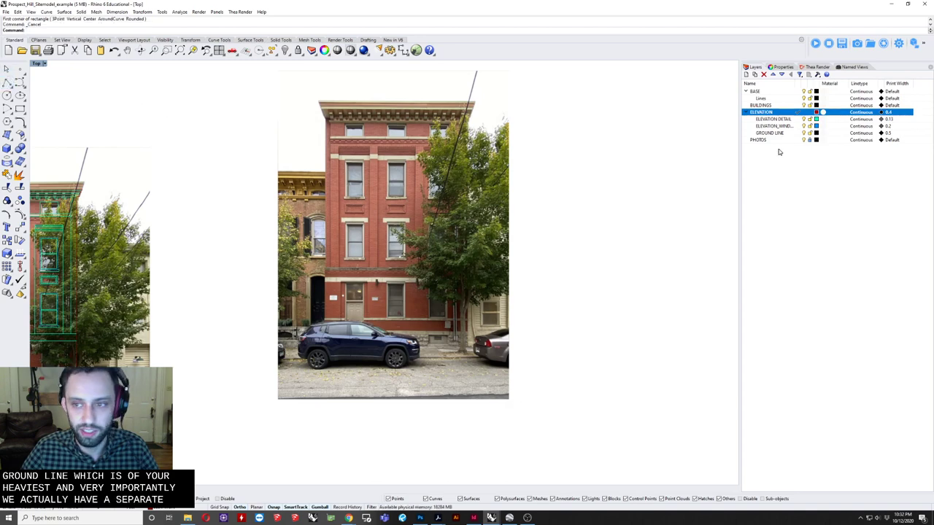
key("ctrl")
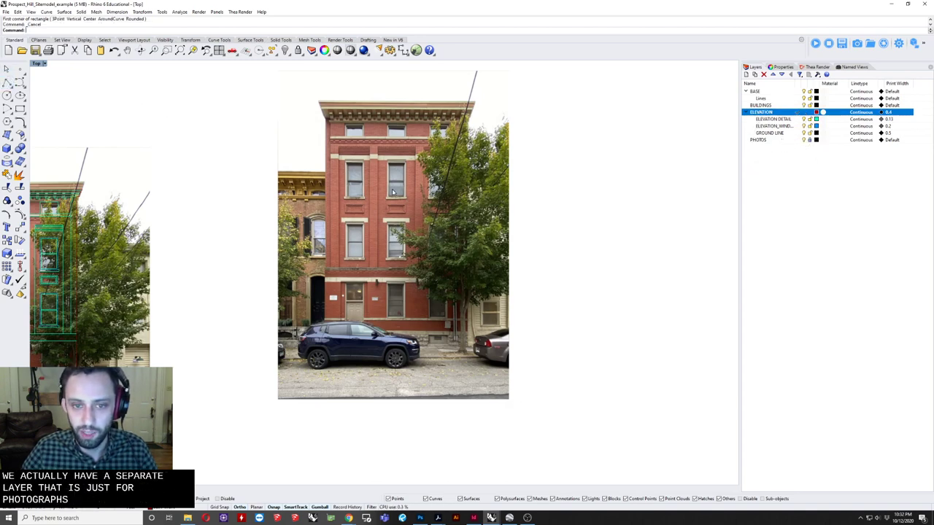
Step: Unlock the PHOTOS layer so the facade photos can be selected
scroll(447, 222, "down", 2)
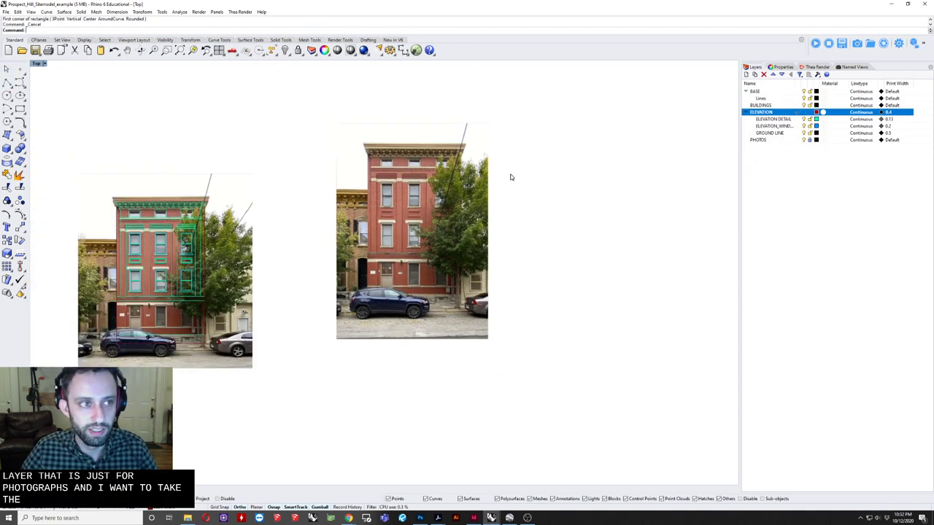
left_click(802, 141)
left_click(804, 140)
left_click(803, 140)
left_click(810, 140)
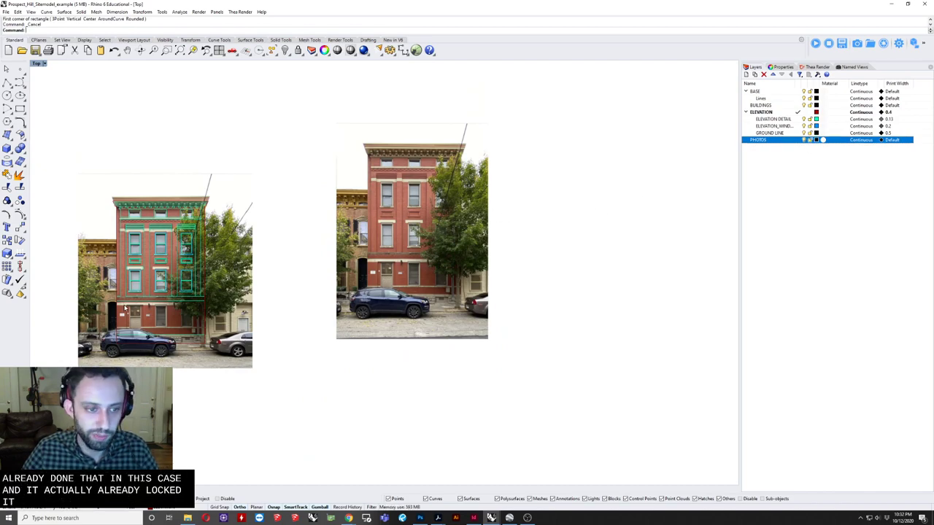
Step: Shift the traced facade photo slightly beneath its linework, undo the move, and lock the PHOTOS layer
scroll(147, 300, "up", 5)
scroll(349, 207, "down", 3)
scroll(411, 232, "up", 4)
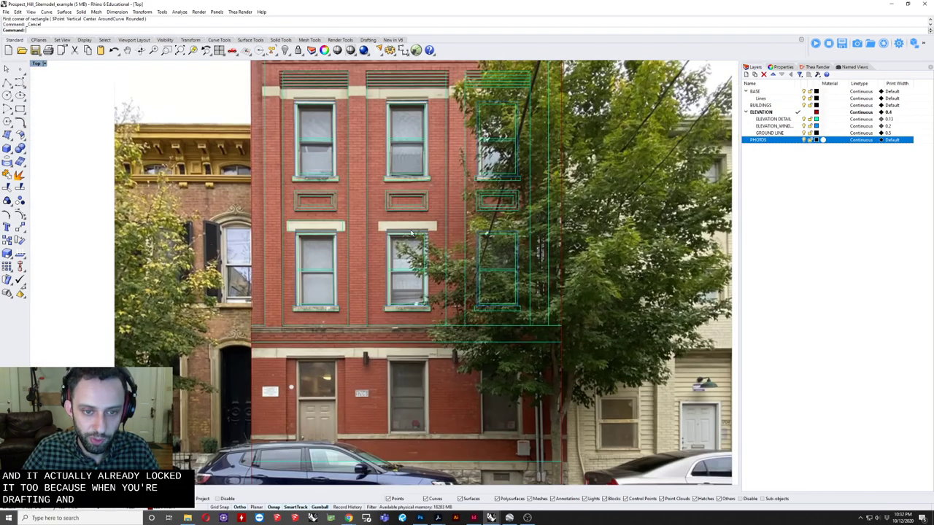
left_click_drag(438, 227, 453, 219)
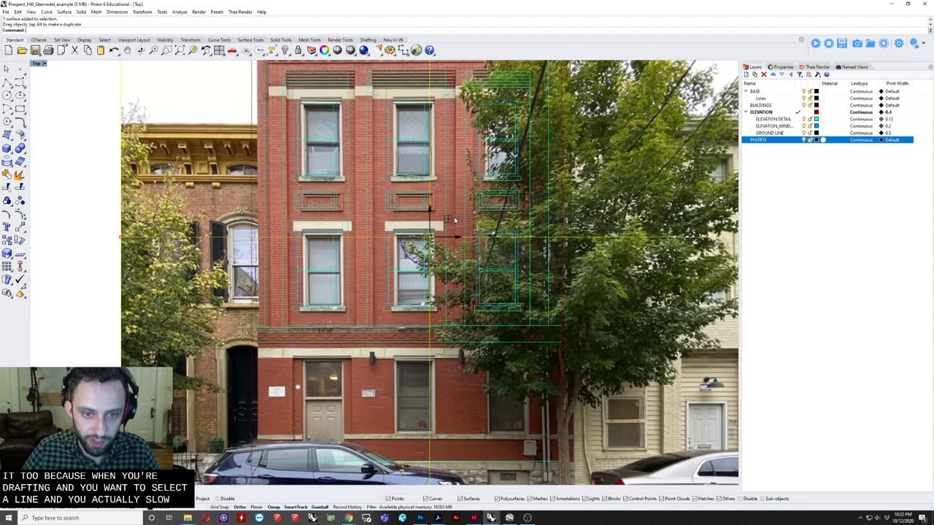
key("ctrl+z")
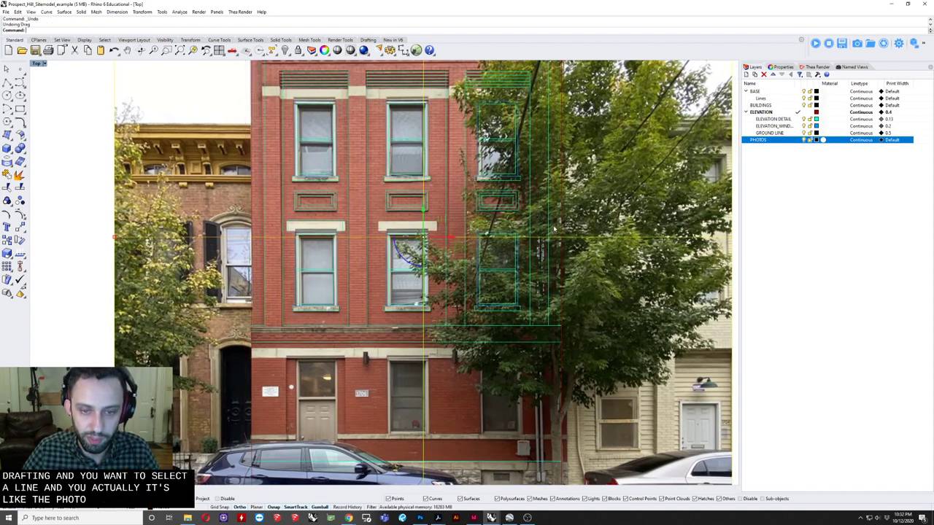
left_click(809, 141)
Step: Test selecting the drafted elevation curves over the locked photo, and frame the untraced facade photo
right_click_drag(597, 233, 491, 299)
scroll(493, 266, "down", 12)
scroll(482, 267, "up", 12)
left_click_drag(540, 260, 441, 396)
left_click(501, 255)
left_click(519, 250)
scroll(509, 256, "down", 12)
scroll(599, 241, "up", 2)
right_click_drag(598, 241, 241, 297)
scroll(393, 280, "up", 2)
scroll(544, 209, "up", 4)
right_click_drag(436, 268, 472, 273)
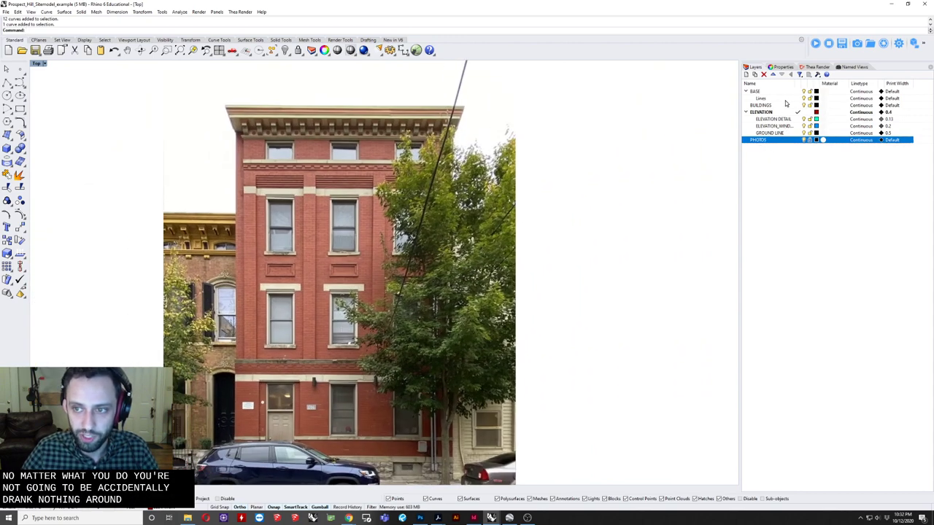
Step: Draw a rectangle on the ELEVATION layer tracing the red building's outline, from its right base corner to the left wall corner beneath the cornice
right_click_drag(461, 311, 507, 262)
scroll(495, 265, "down", 2)
left_click(20, 109)
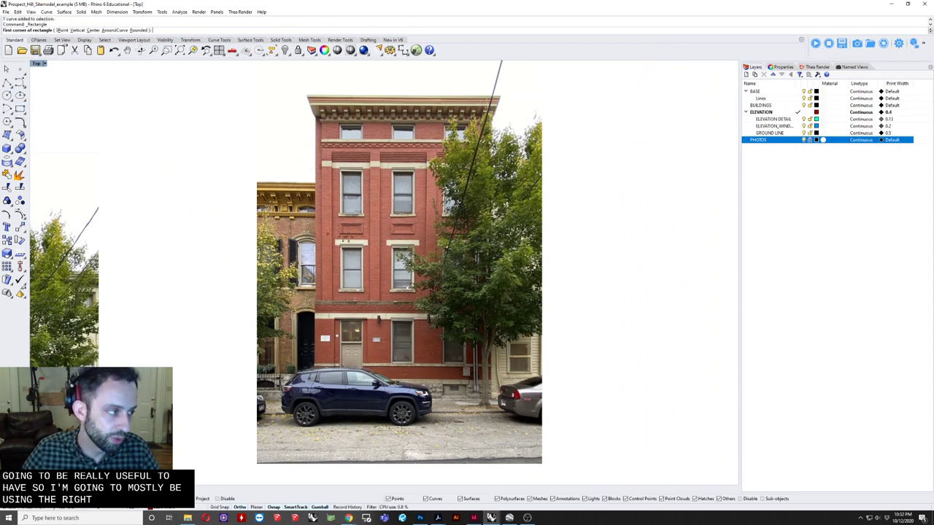
scroll(554, 400, "up", 1)
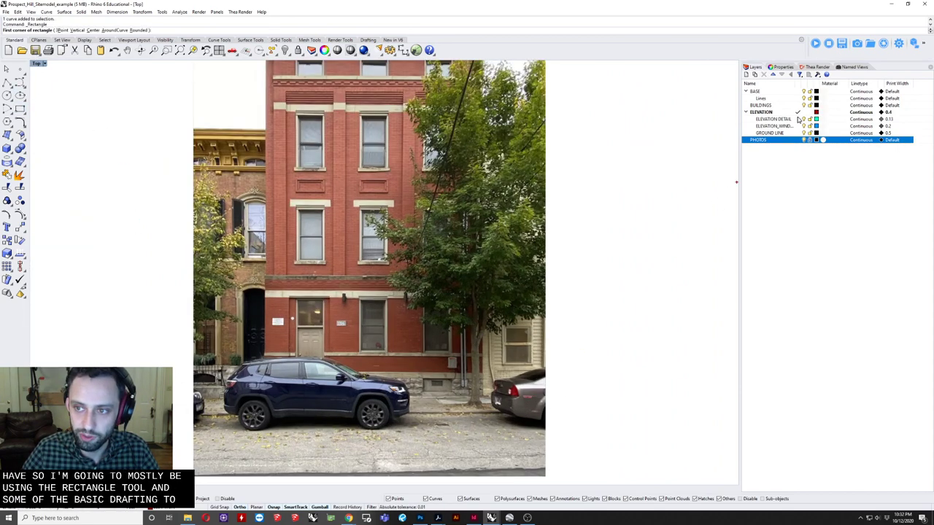
scroll(478, 400, "up", 6)
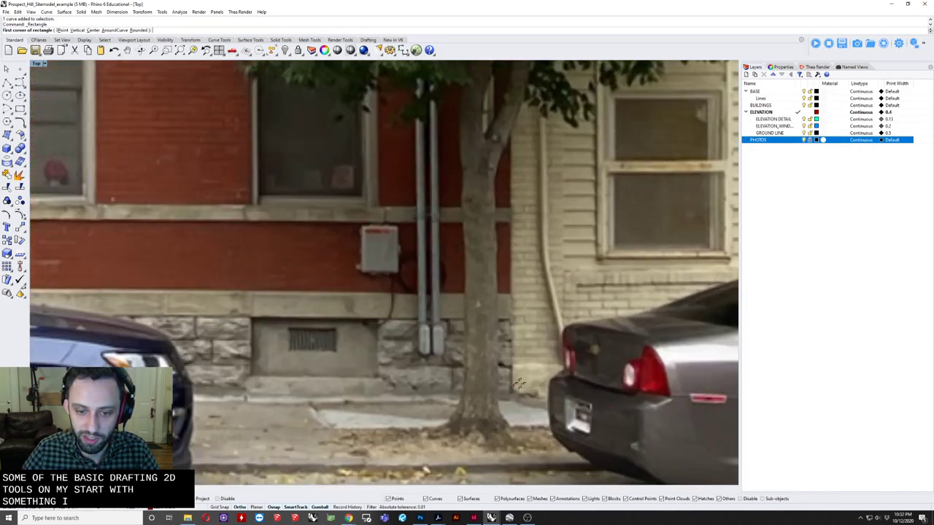
left_click(513, 391)
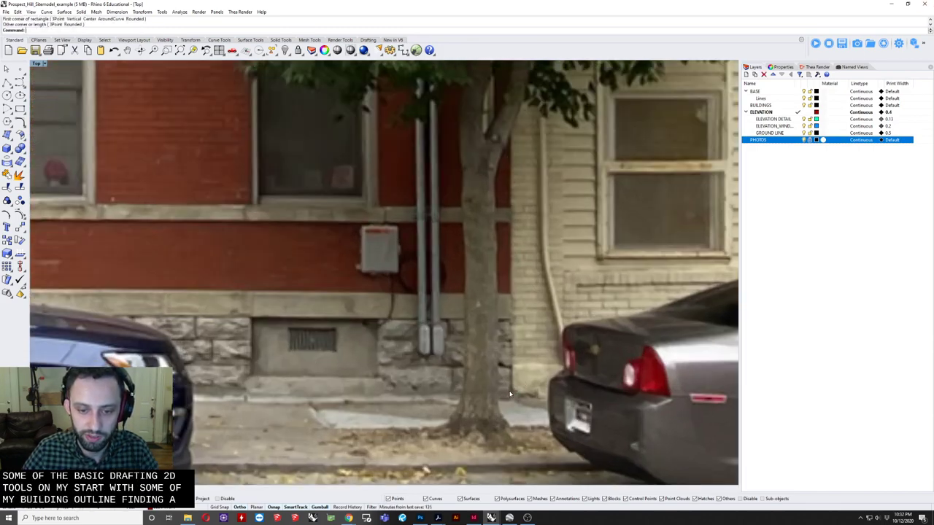
scroll(360, 378, "down", 6)
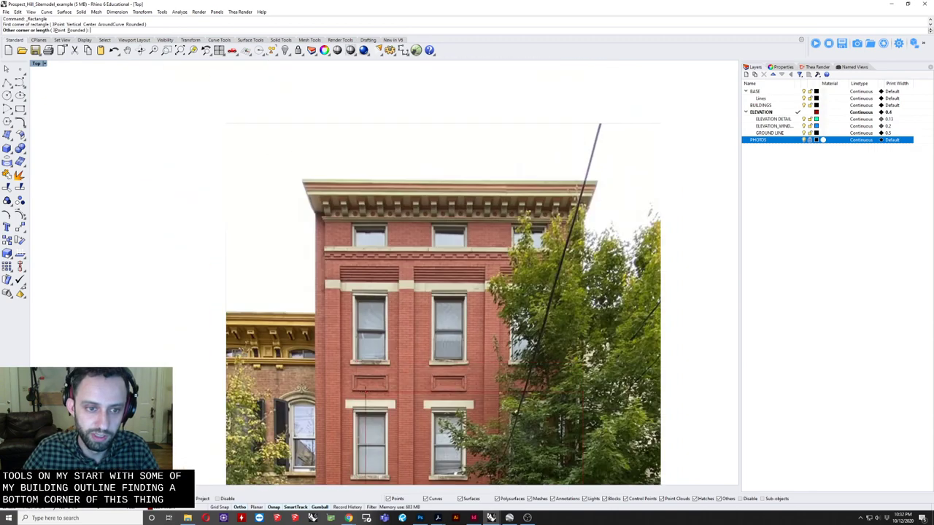
scroll(317, 213, "up", 4)
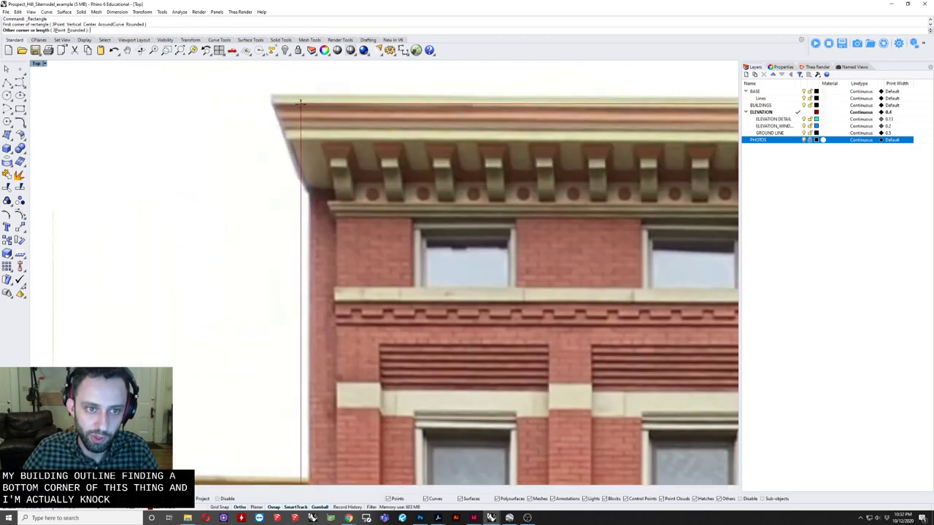
left_click(309, 191)
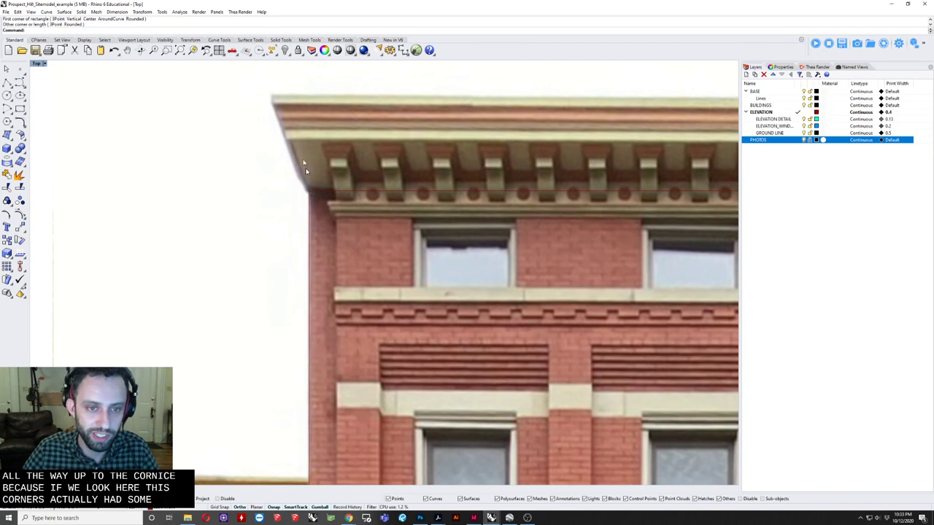
Step: Examine the cornice corners and the repeating window bays across the red facade
scroll(309, 183, "down", 3)
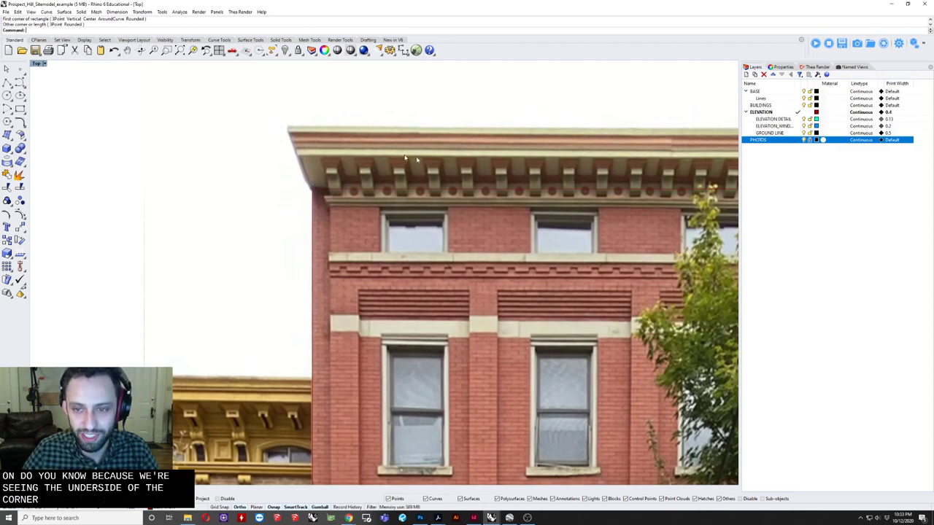
scroll(529, 179, "down", 3)
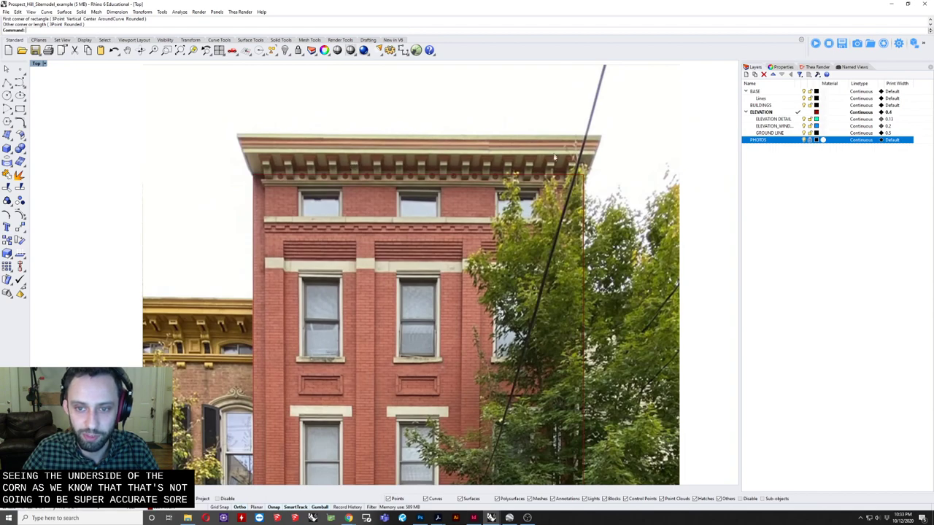
right_click_drag(363, 329, 425, 221)
scroll(425, 221, "down", 2)
scroll(357, 238, "up", 1)
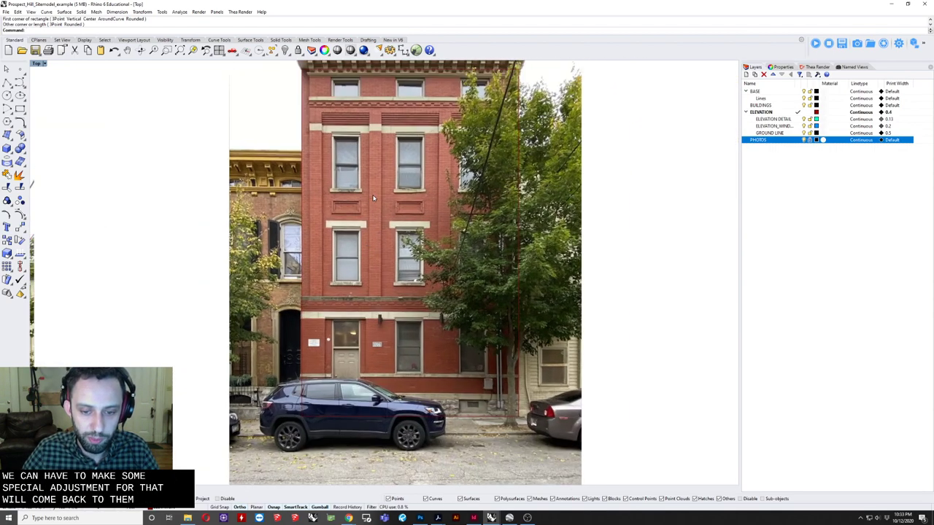
right_click_drag(371, 210, 371, 226)
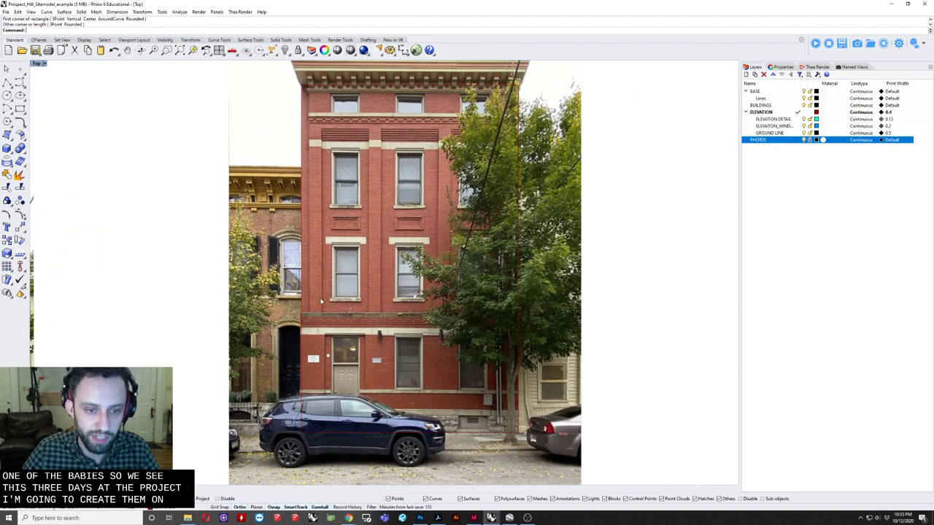
scroll(336, 295, "up", 2)
right_click_drag(397, 275, 437, 330)
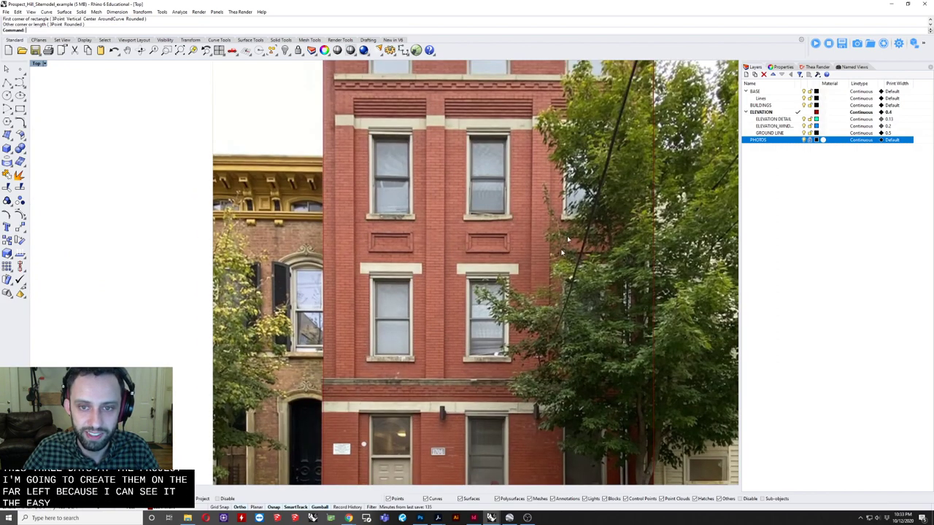
Step: Make ELEVATION DETAIL the current layer and draw a rectangle around the leftmost recessed bay, from its top brick panel to the horizontal band
left_click(20, 109)
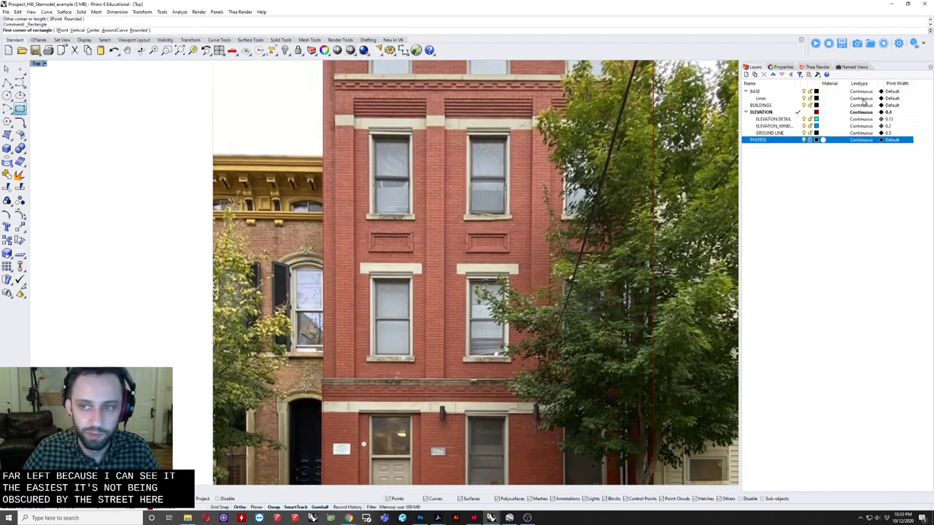
left_click(797, 119)
scroll(429, 109, "up", 3)
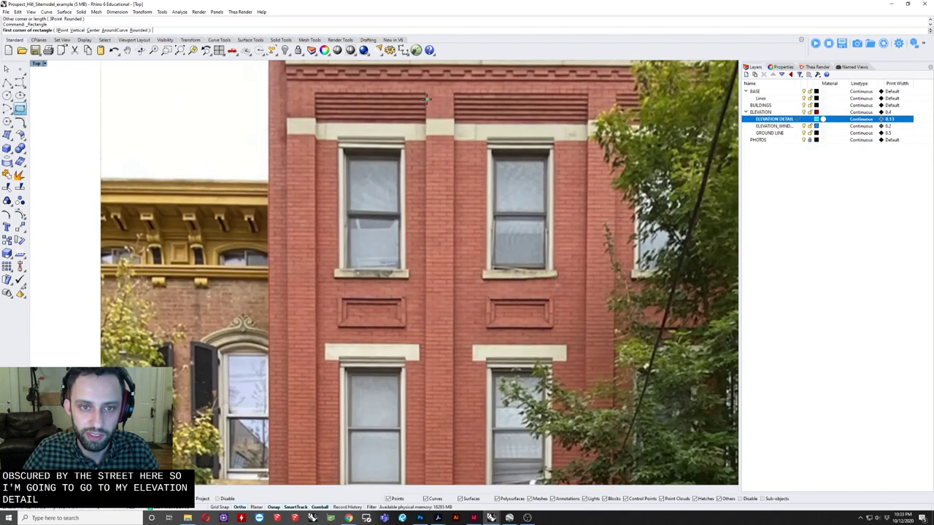
left_click(423, 92)
scroll(334, 364, "up", 3)
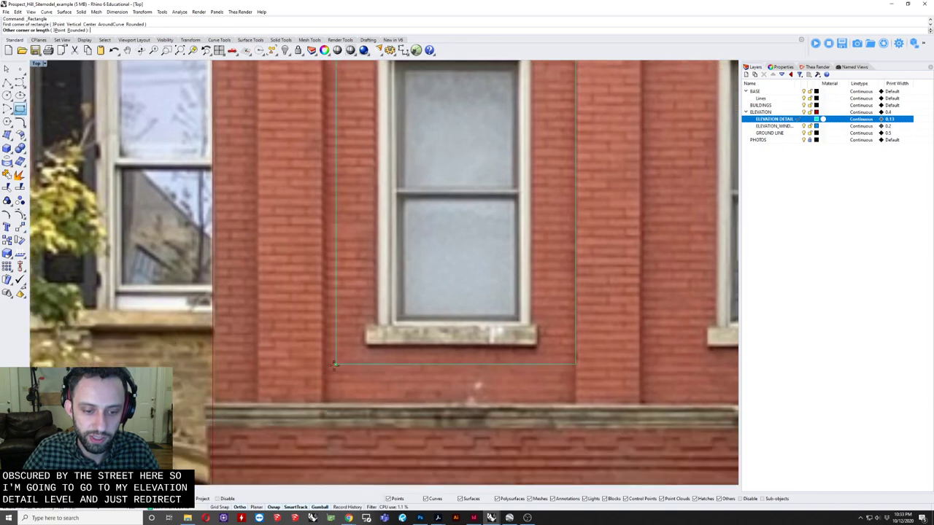
left_click(323, 404)
scroll(385, 358, "down", 3)
right_click_drag(408, 369, 378, 377)
Step: Draw a rectangle around the lower window frame in the leftmost bay, from beneath the lintel to the sill
right_click(374, 357)
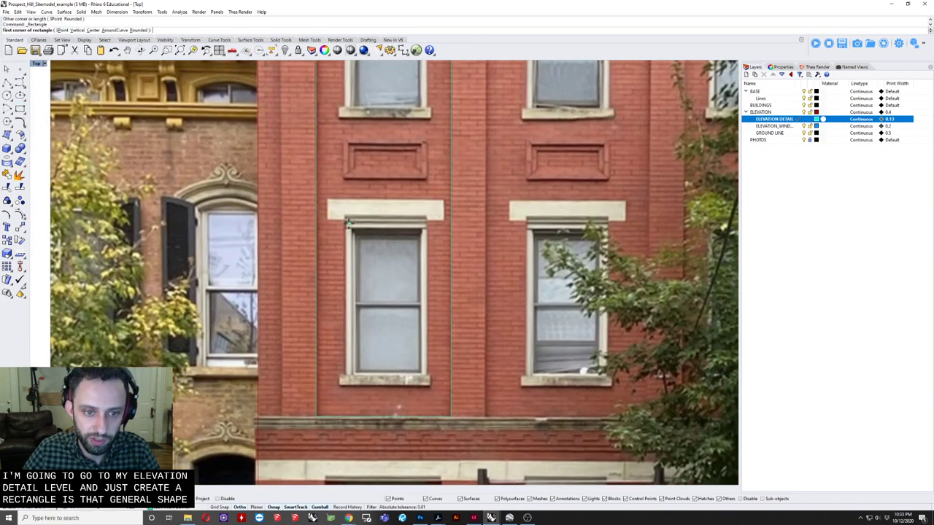
left_click(345, 218)
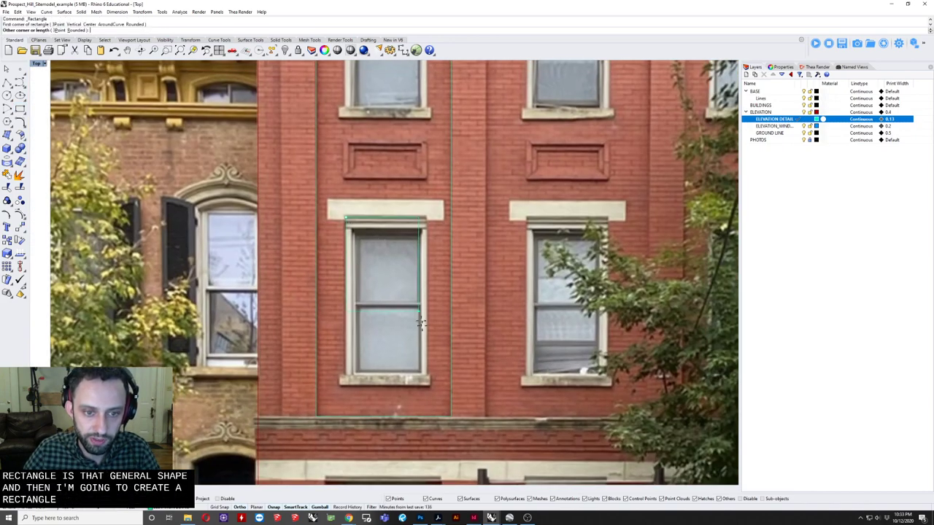
left_click(426, 377)
scroll(372, 391, "up", 1)
scroll(405, 335, "down", 2)
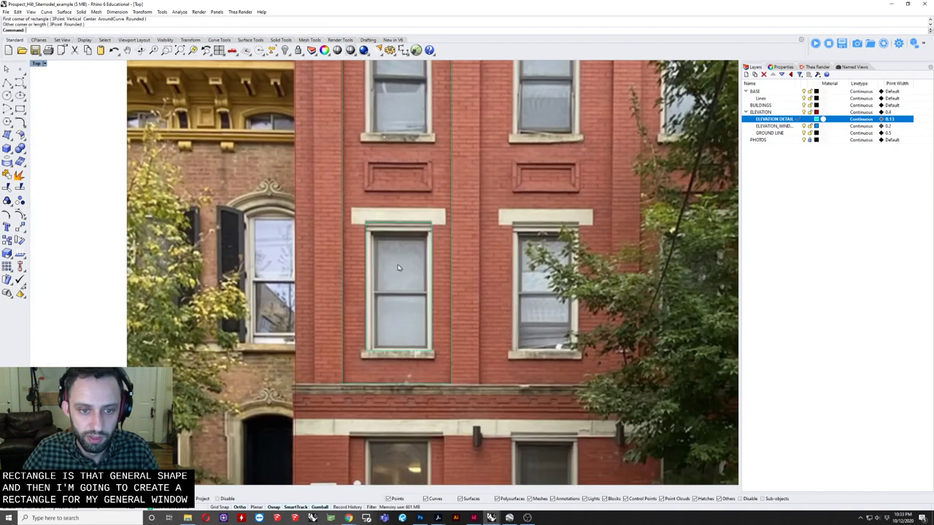
Step: Draw a vertical polyline up the centre of the leftmost bay, starting at the bay rectangle's base, as a symmetry reference
scroll(398, 267, "down", 2)
scroll(369, 329, "up", 1)
key("Return")
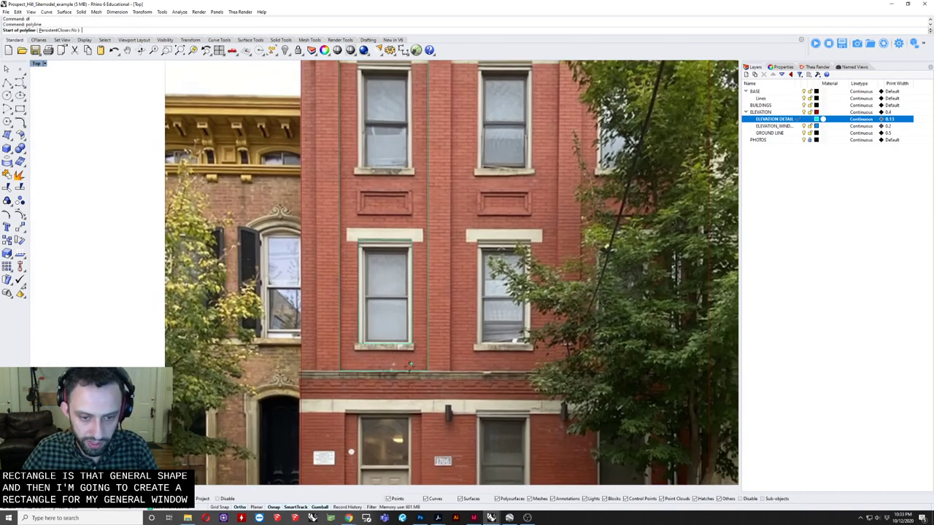
left_click(384, 371)
scroll(382, 392, "down", 6)
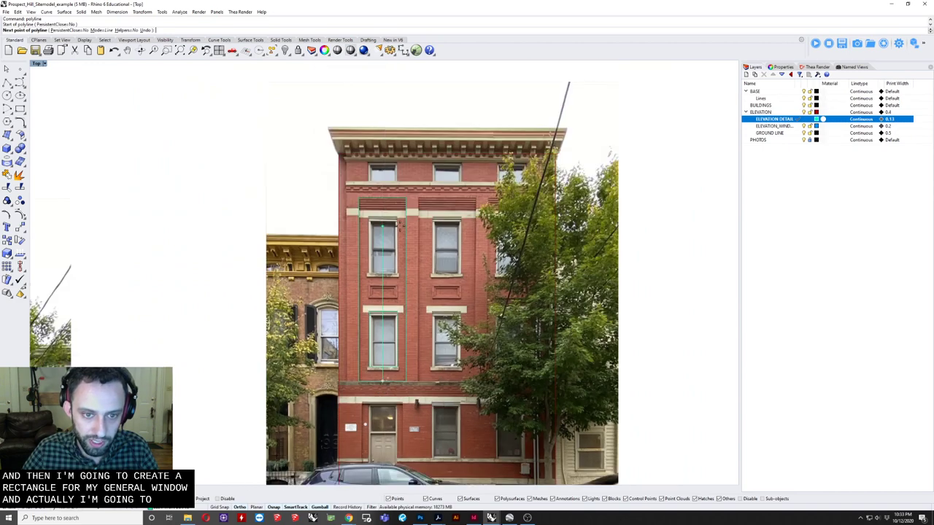
left_click(383, 204)
key("Return")
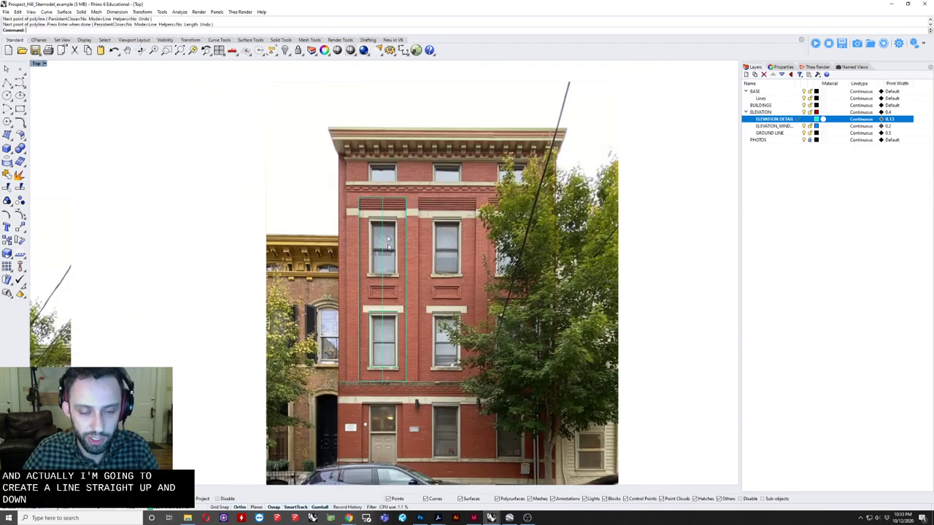
scroll(380, 316, "up", 3)
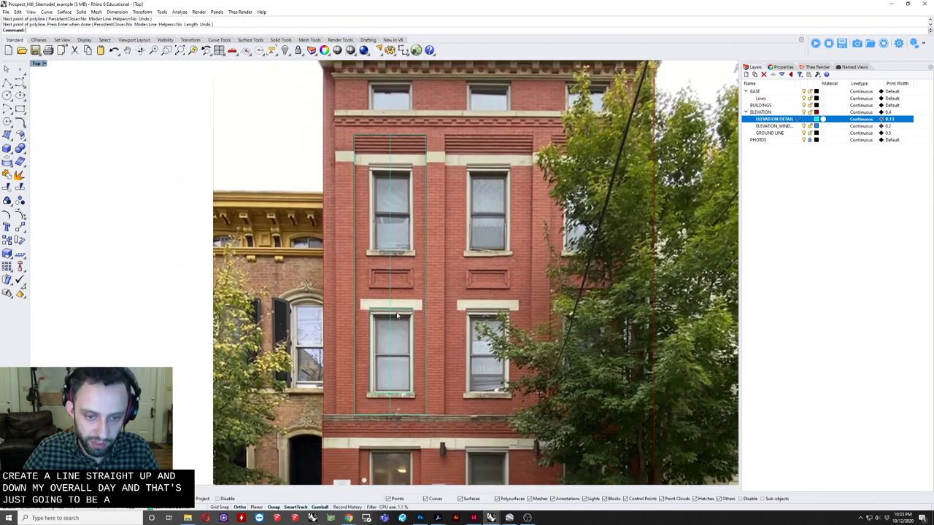
left_click(397, 313)
type("m")
key("Return")
scroll(392, 333, "up", 6)
key("Escape")
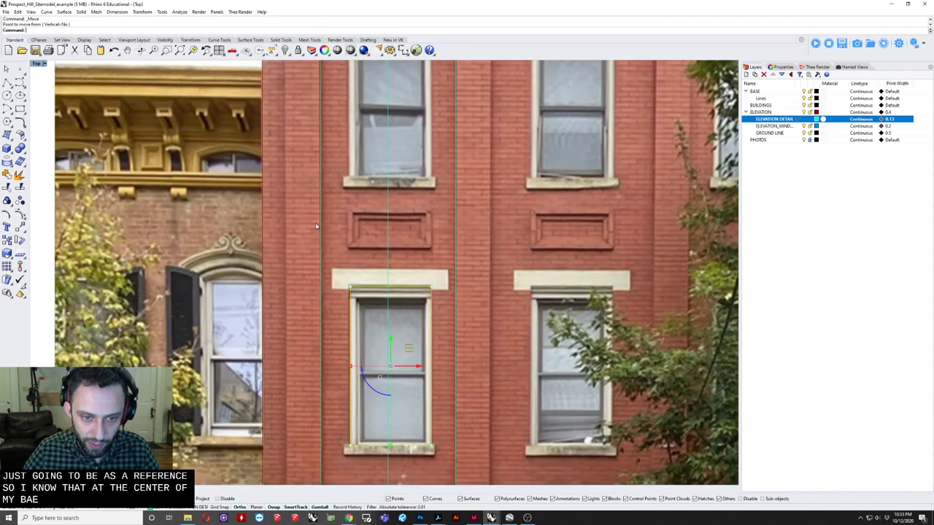
Step: Trace the left end of the lower window's lintel with a polyline starting at the window rectangle's upper-left corner
left_click(7, 82)
left_click(351, 286)
left_click(334, 284)
key("Return")
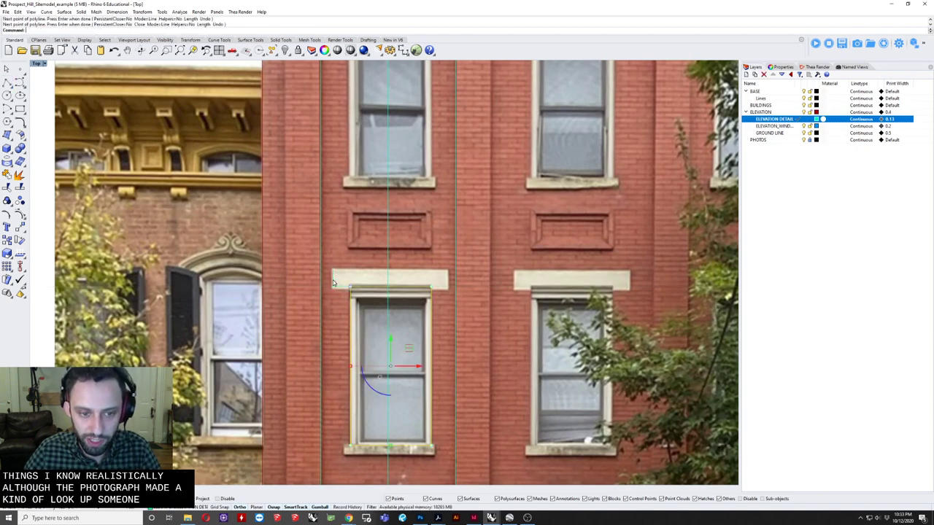
Step: Hide the PHOTOS layer to check the window linework's symmetry about the bay centreline, and show the layer again
scroll(391, 321, "up", 5)
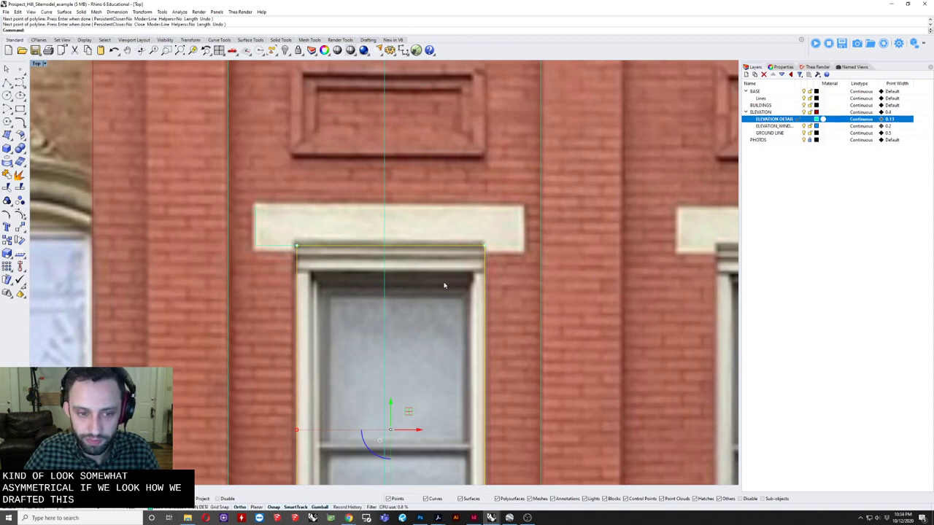
left_click(803, 140)
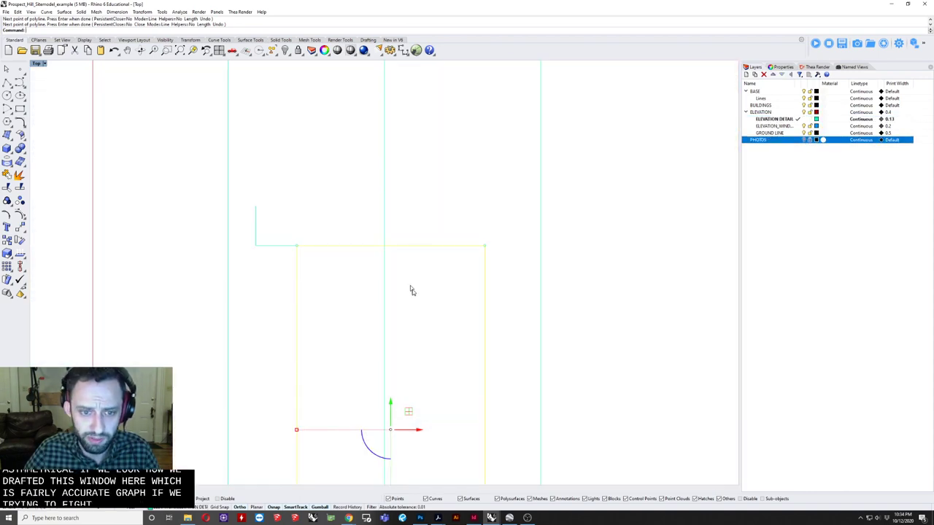
left_click(414, 292)
scroll(414, 291, "down", 6)
right_click_drag(415, 296, 425, 286)
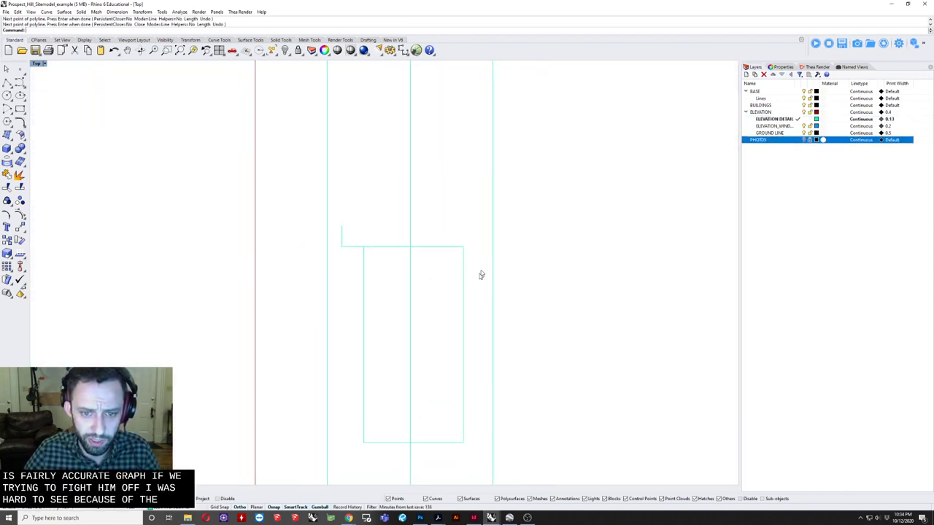
left_click(803, 140)
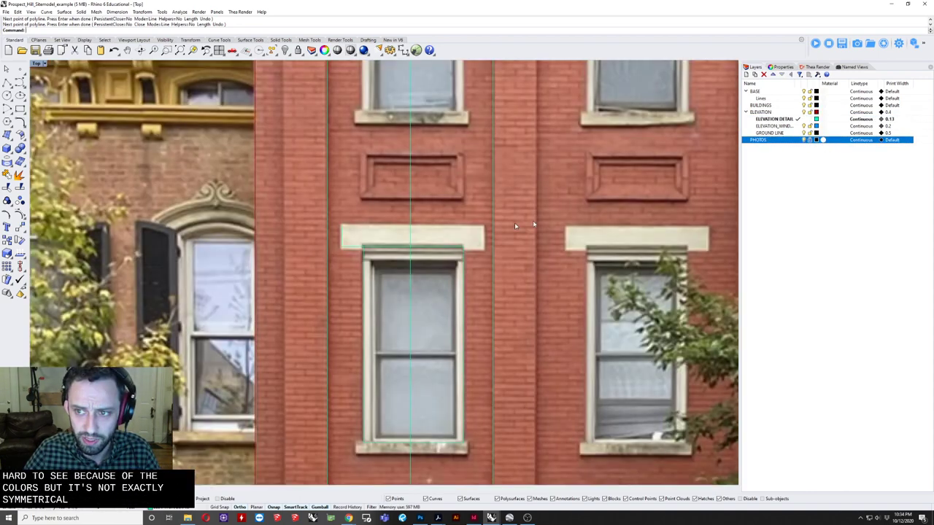
scroll(365, 262, "up", 5)
type("mi")
key("Return")
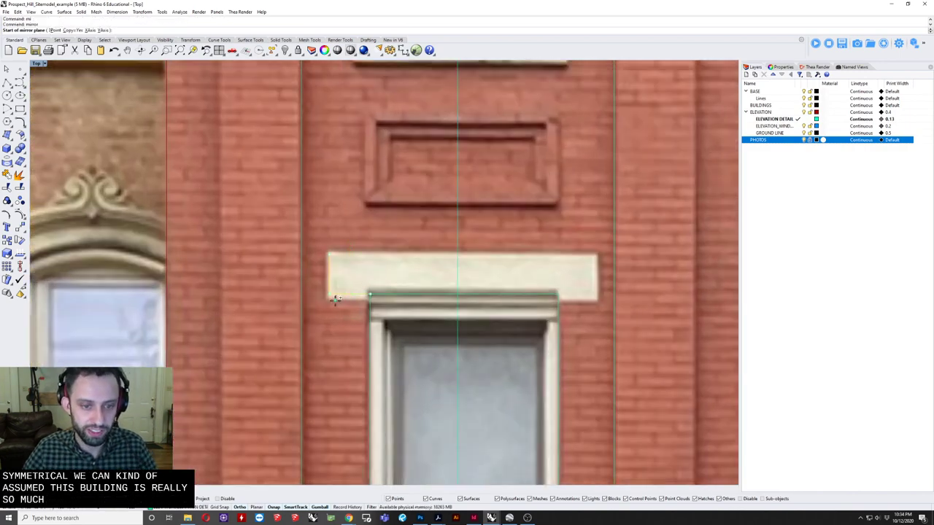
right_click_drag(403, 296, 304, 315)
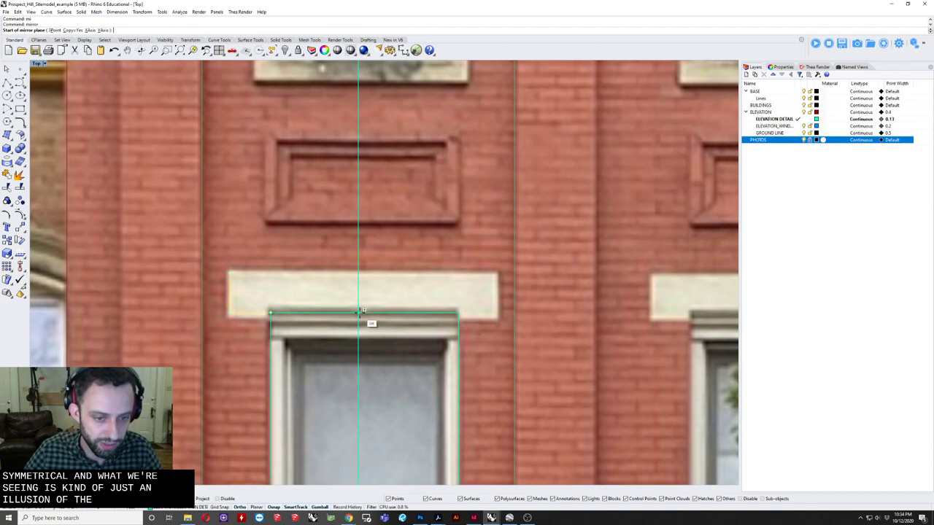
key("Escape")
key("Escape")
Step: Try to mirror the lintel's left end about the bay centreline, and delete the mirrored copy
left_click_drag(247, 279, 228, 318)
scroll(264, 326, "down", 3)
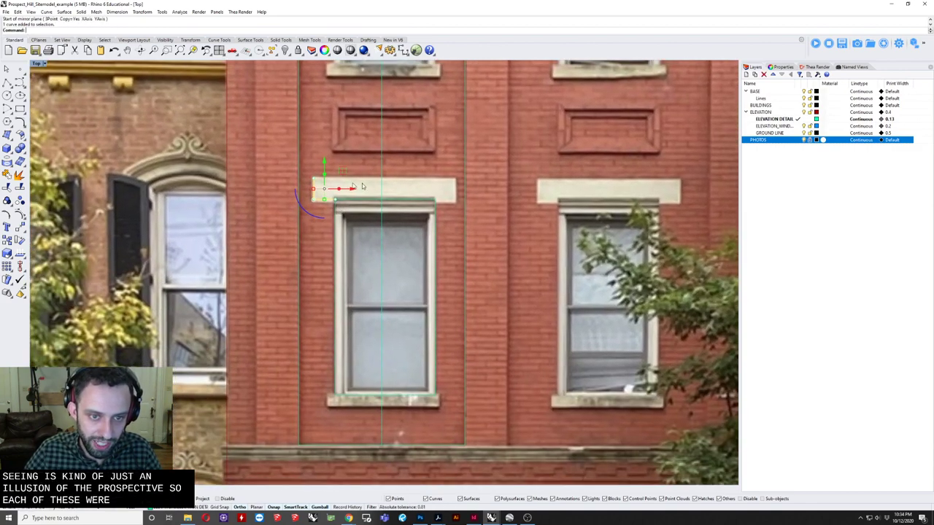
right_click_drag(367, 233, 360, 278)
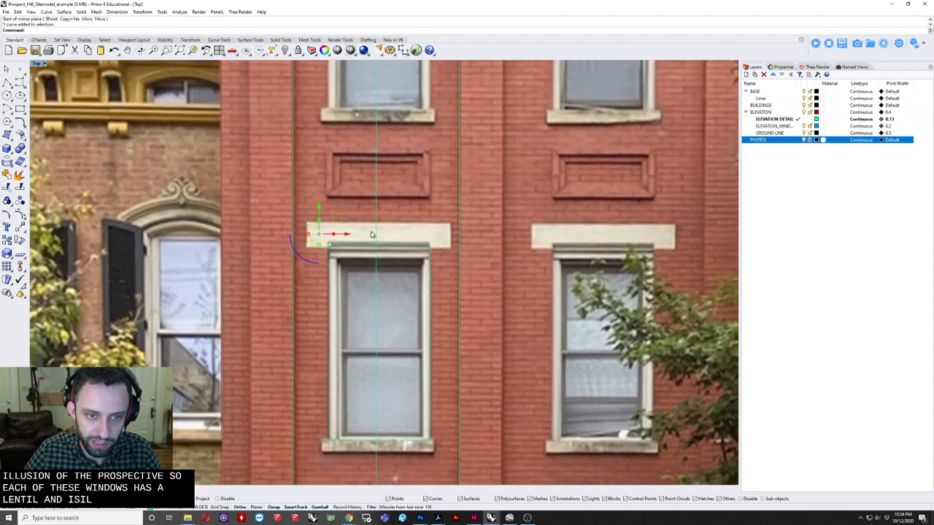
right_click_drag(391, 246, 379, 263)
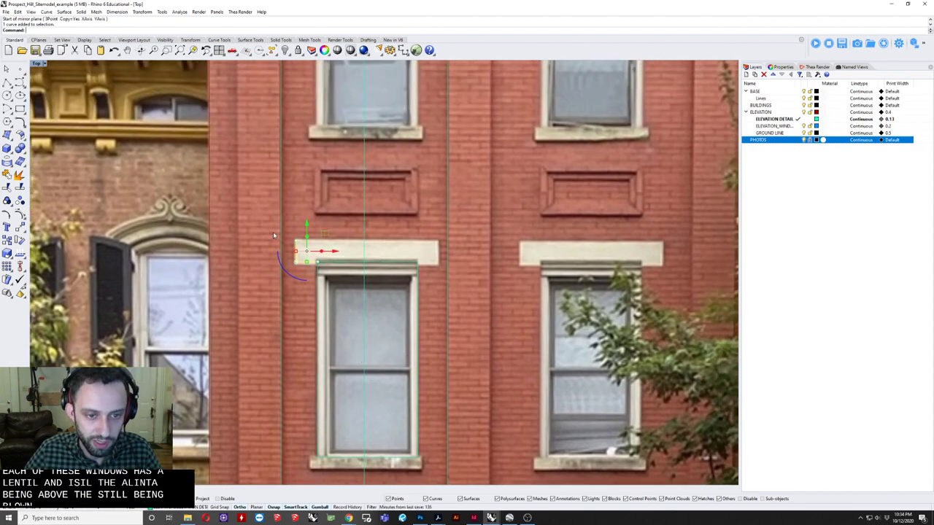
scroll(291, 269, "up", 3)
right_click_drag(290, 270, 294, 267)
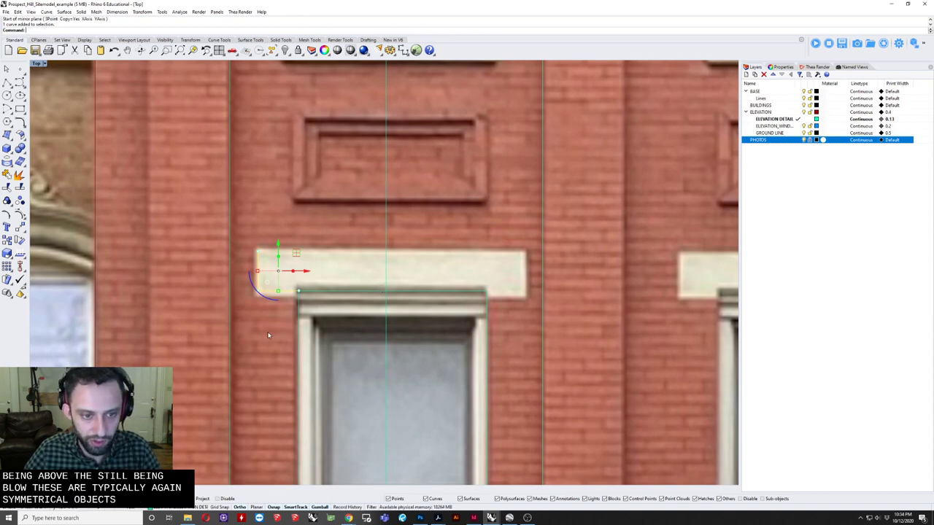
key("Escape")
scroll(275, 288, "up", 3)
left_click(272, 293)
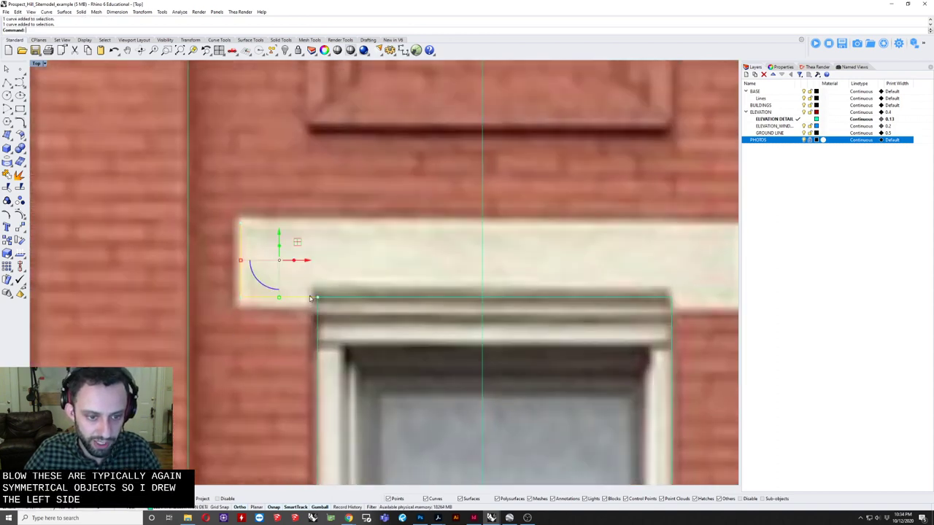
type("MI")
key("Return")
left_click(483, 297)
left_click(491, 244)
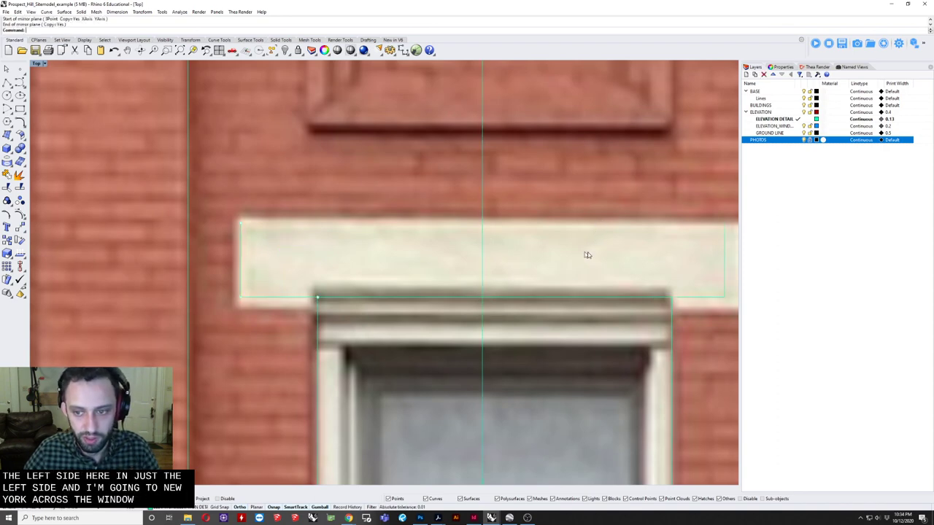
right_click_drag(491, 294, 399, 277)
left_click(593, 297)
key("Delete")
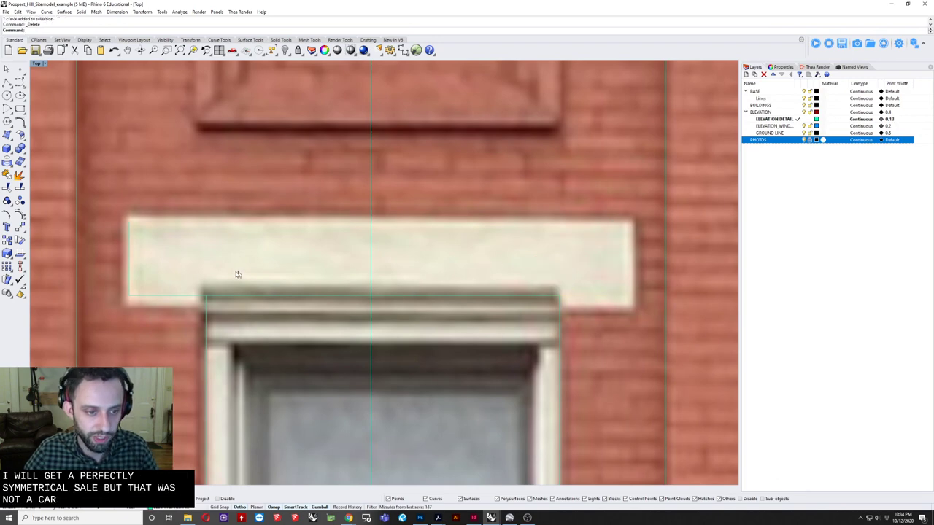
Step: Mirror the lintel's left end about a vertical axis through the midpoint of the window rectangle's upper edge
left_click_drag(148, 311, 149, 308)
type("mirror")
key("Return")
left_click(382, 295)
left_click(391, 235)
Step: Connect the upper corners of both lintel ends with a polyline and join the three curves into one
left_click(605, 294)
left_click(175, 295, "shift")
scroll(171, 312, "down", 1)
type("d")
key("Return")
left_click(138, 237)
left_click(548, 238)
key("Return")
left_click_drag(157, 230, 130, 280)
left_click(548, 258, "shift")
key("ctrl+j")
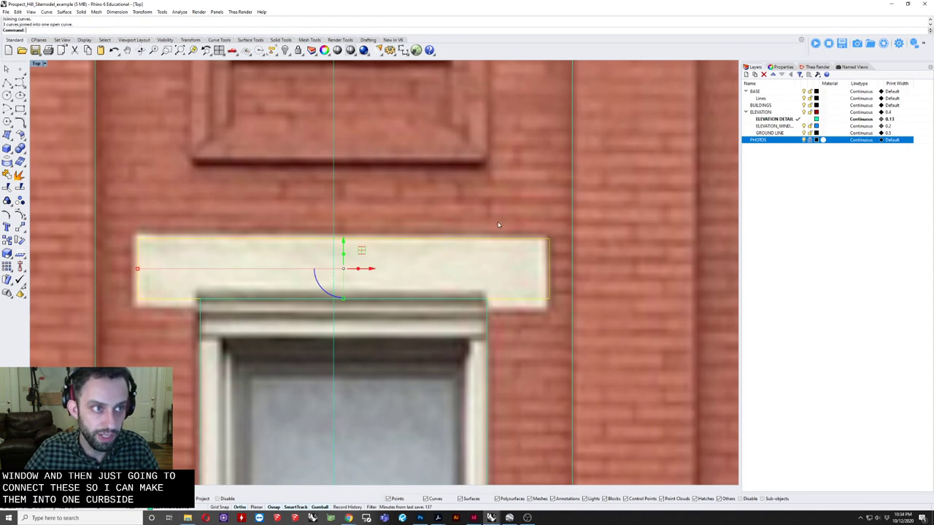
Step: Trace the left end of the lower window's sill with a polyline starting at the window rectangle's lower-left corner
right_click_drag(498, 225, 502, 234)
scroll(498, 251, "down", 4)
key("Escape")
right_click_drag(486, 275, 472, 9)
scroll(490, 314, "down", 2)
left_click(7, 83)
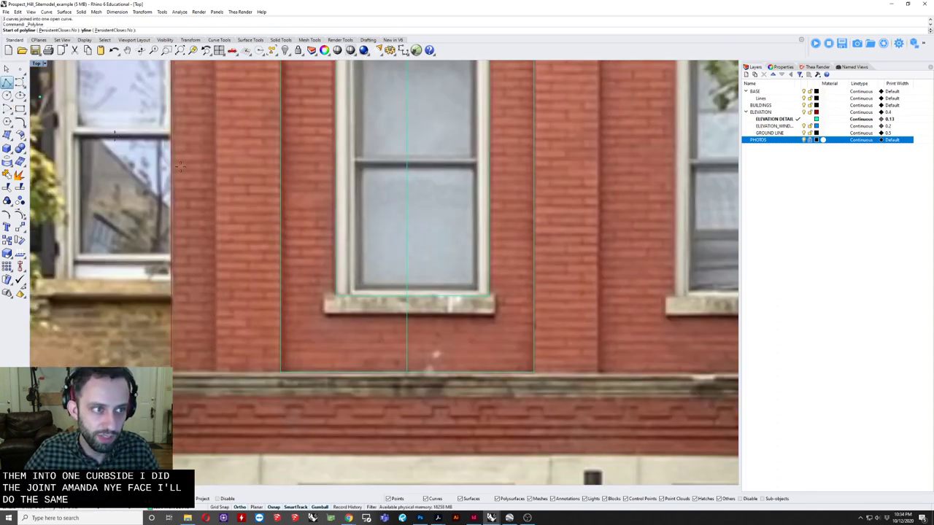
scroll(332, 298, "up", 6)
left_click(356, 284)
left_click(320, 282)
left_click(319, 336)
key("Return")
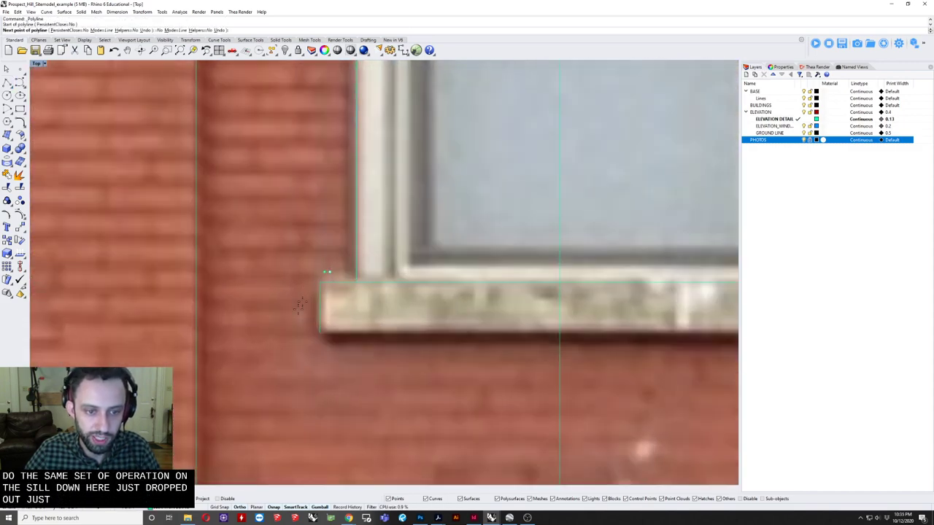
Step: Mirror the sill's left end about the vertical axis through the midpoint of the window rectangle
left_click_drag(299, 317, 298, 318)
scroll(321, 315, "down", 10)
scroll(438, 314, "up", 2)
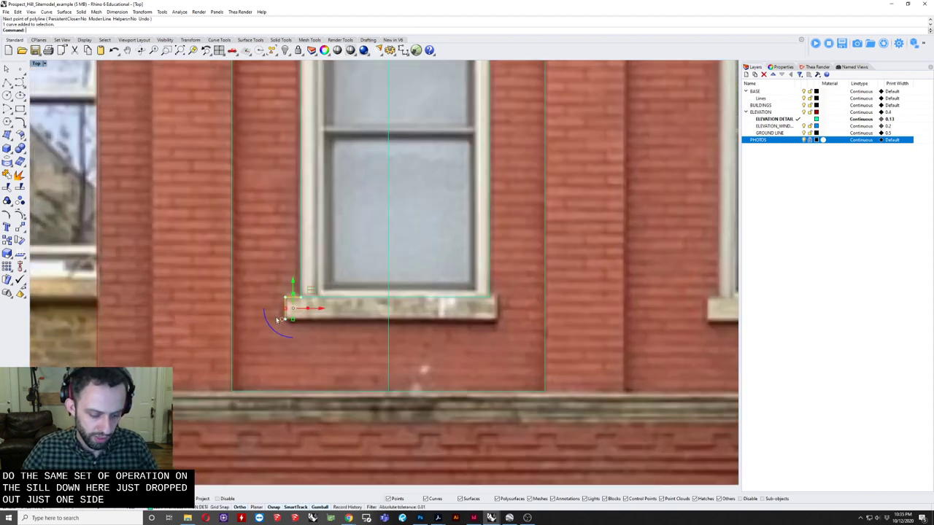
type("mi")
key("Return")
scroll(425, 310, "up", 4)
left_click(379, 289)
left_click(379, 320)
Step: Draw the sill's lower edge between both ends with a polyline and join the three sill curves
key("Escape")
type("polyline")
key("Return")
left_click(545, 323)
left_click(210, 323)
key("Return")
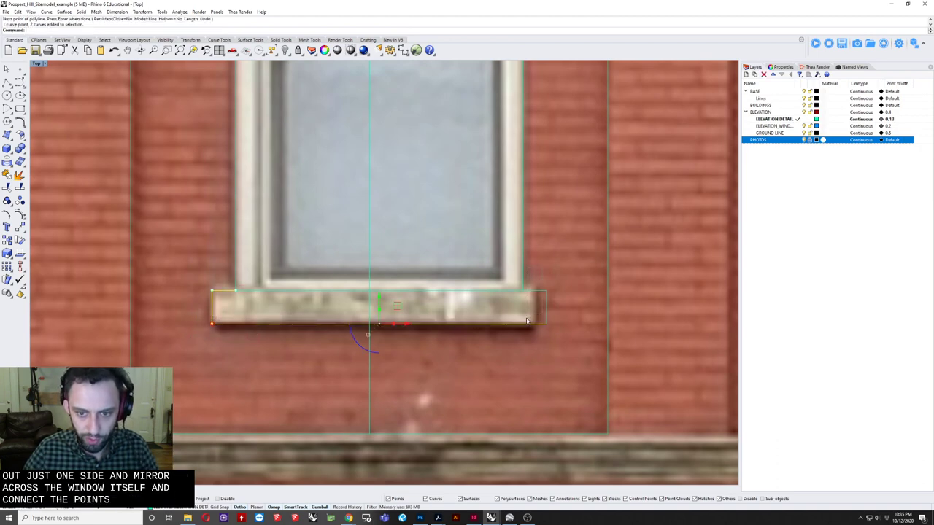
left_click_drag(527, 322, 527, 324, "shift")
key("ctrl+j")
key("Escape")
Step: Offset the lower window's outer frame rectangle inward at a distance of 0.0833333
scroll(508, 313, "down", 8)
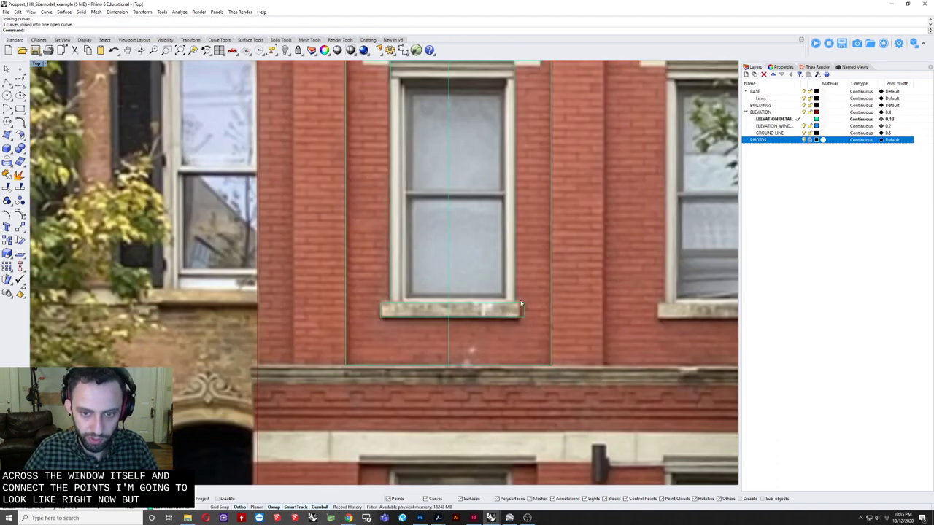
right_click_drag(523, 300, 497, 367)
right_click_drag(494, 225, 435, 365)
right_click_drag(342, 366, 355, 241)
left_click(433, 257)
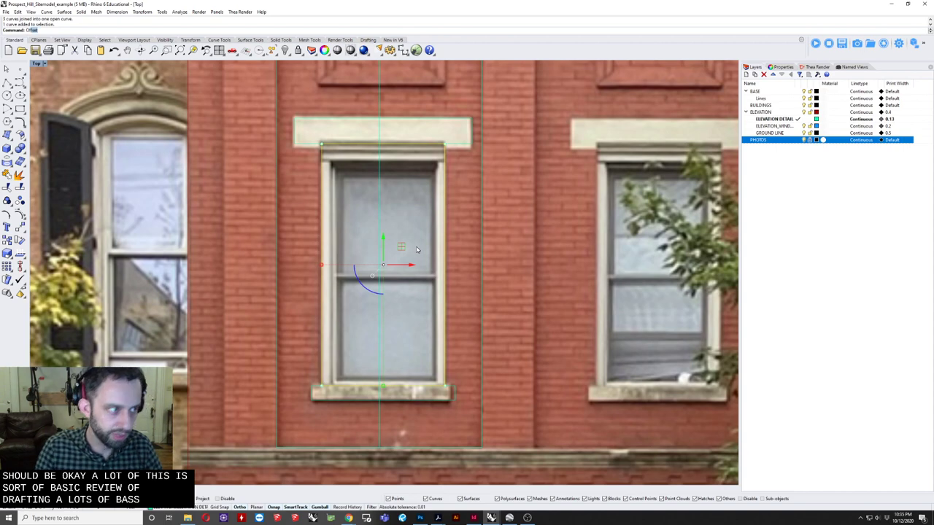
type("Offset")
key("Return")
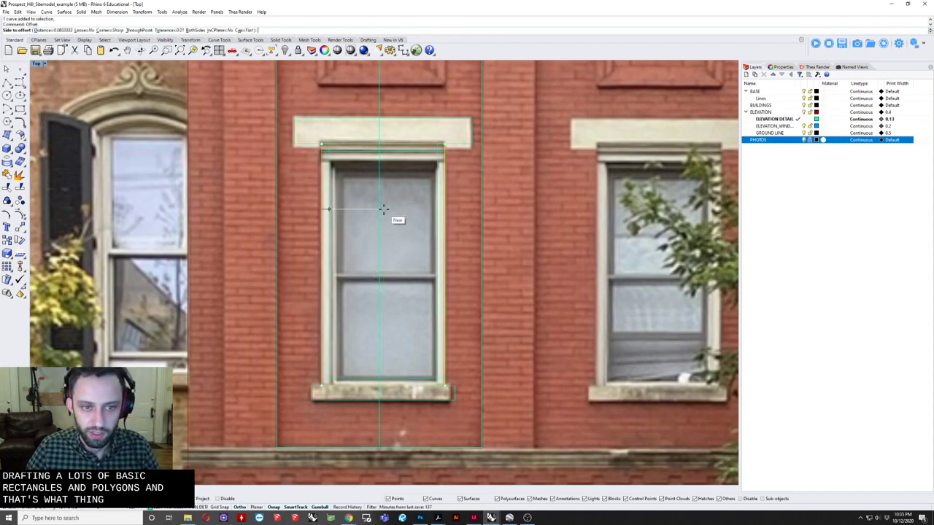
left_click(423, 248)
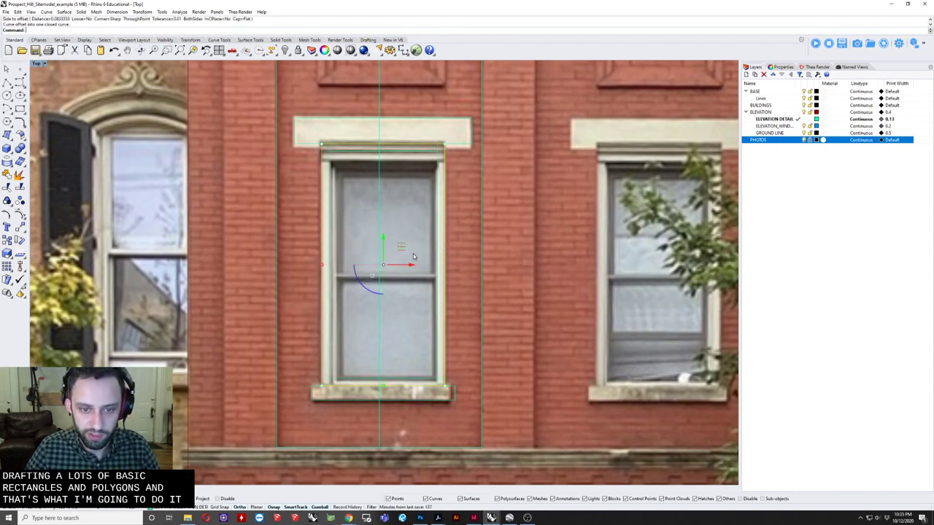
Step: Lower the upper two corner points of the offset rectangle to the underside of the window's head trim
left_click(436, 162)
scroll(394, 164, "up", 3)
left_click_drag(275, 144, 480, 162)
left_click_drag(378, 130, 378, 147)
left_click(400, 214)
Step: Offset the inner window rectangle inward by 0.75 inch for the sash outline
right_click_drag(431, 258, 408, 228)
scroll(408, 228, "down", 3)
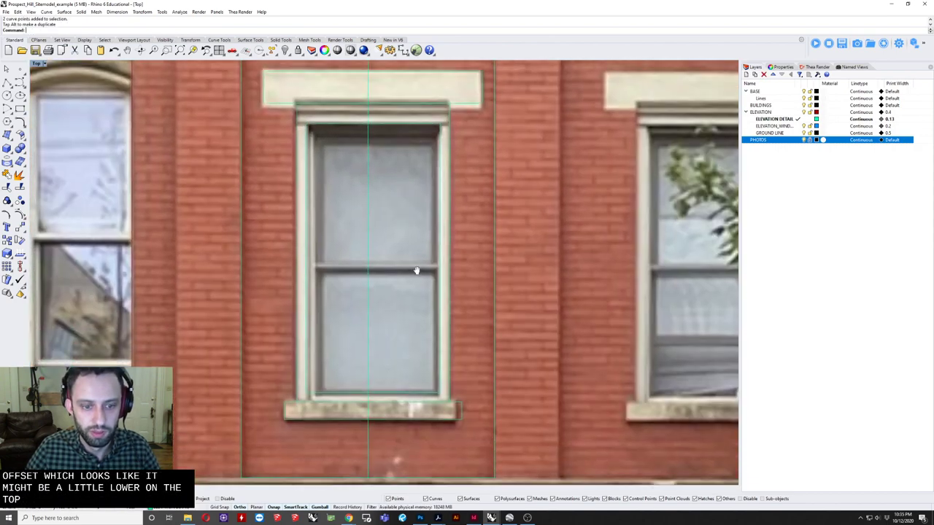
scroll(391, 397, "up", 3)
scroll(418, 365, "down", 3)
scroll(394, 379, "up", 3)
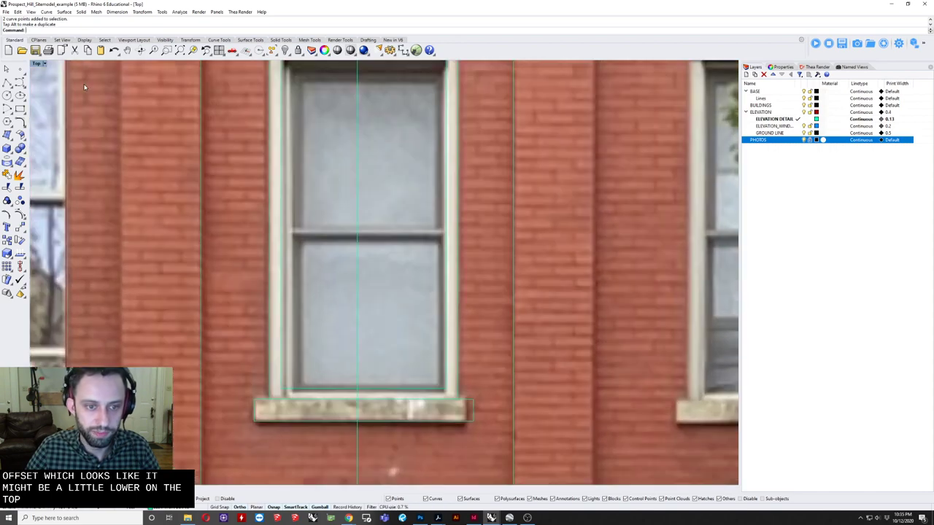
left_click(19, 109)
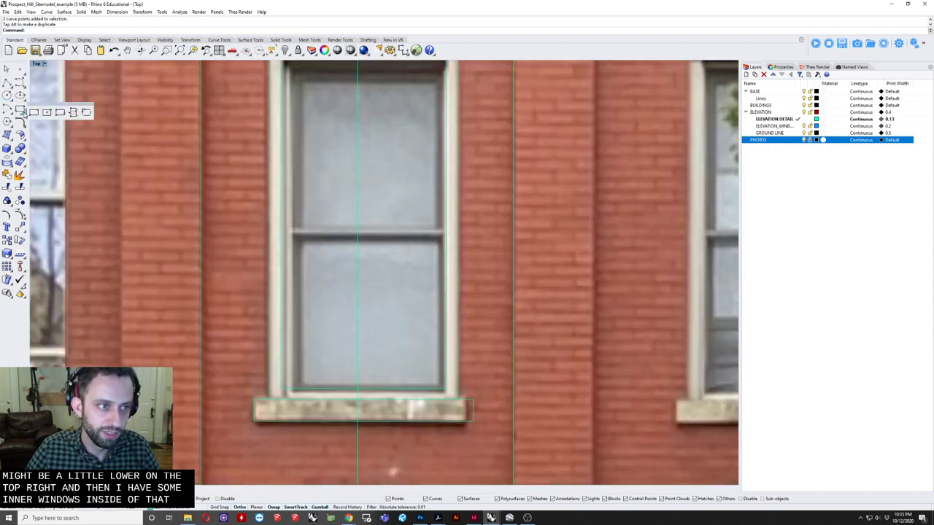
left_click(446, 249)
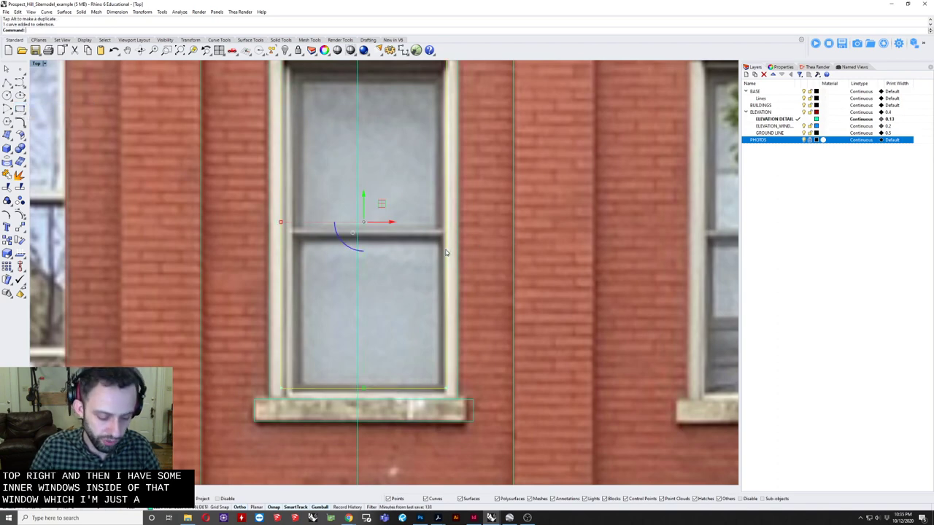
type("offset")
key("Return")
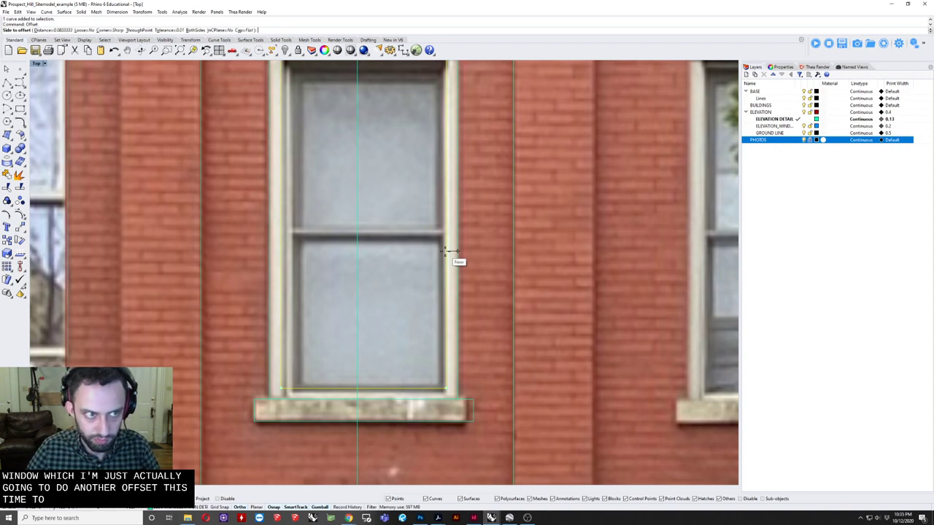
type(".75")
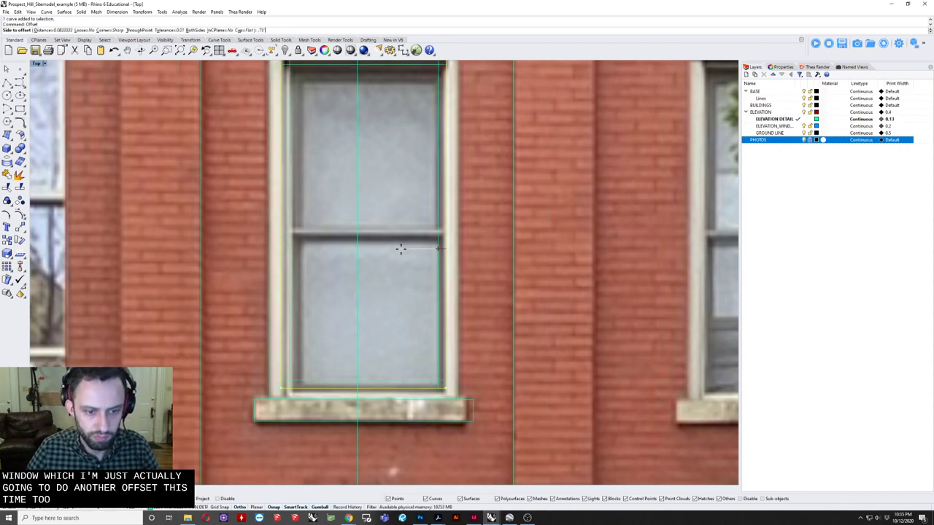
key("Return")
left_click(407, 270)
Step: Lower the upper corner points of the innermost rectangle to the middle rail, leaving only the lower sash outlined
left_click(349, 379)
right_click_drag(321, 185, 306, 260)
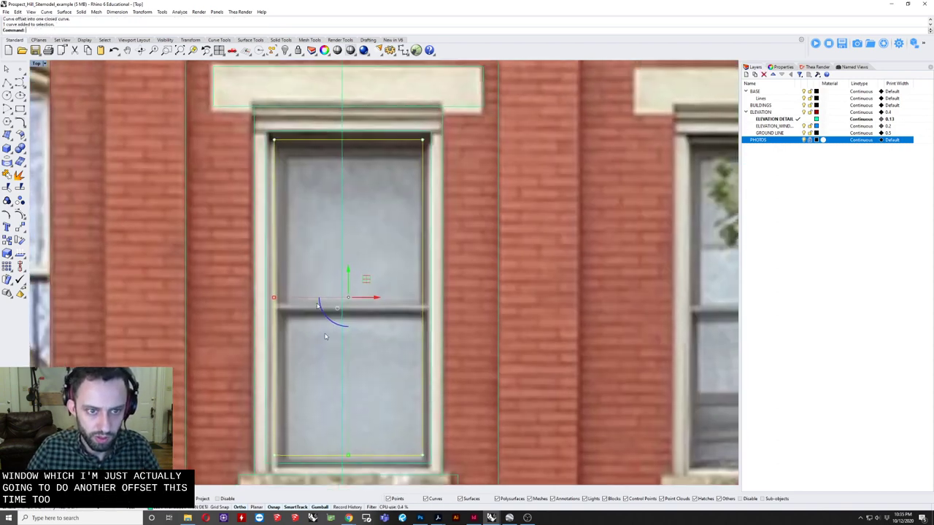
left_click_drag(215, 134, 442, 156)
left_click_drag(350, 118, 368, 310)
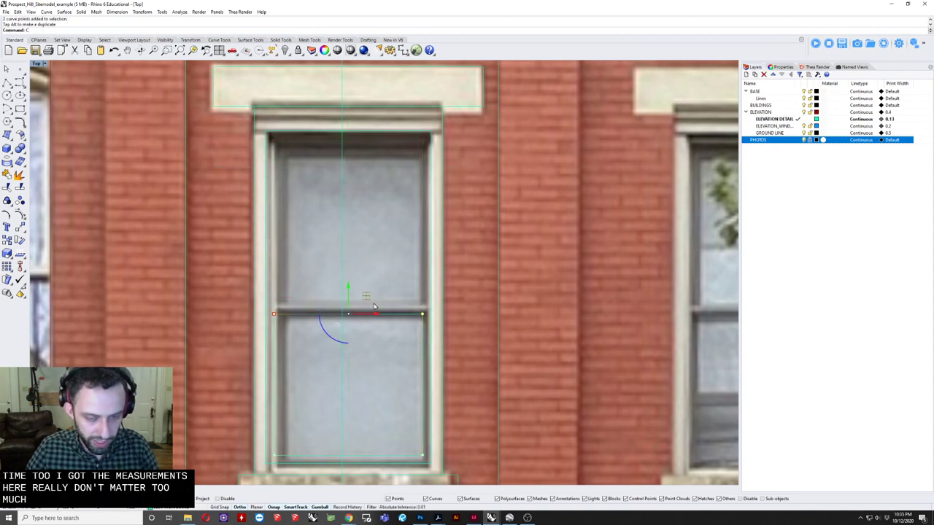
Step: Copy the lower sash rectangle straight up so its base sits just above the middle rail
left_click(387, 315)
type("COPY")
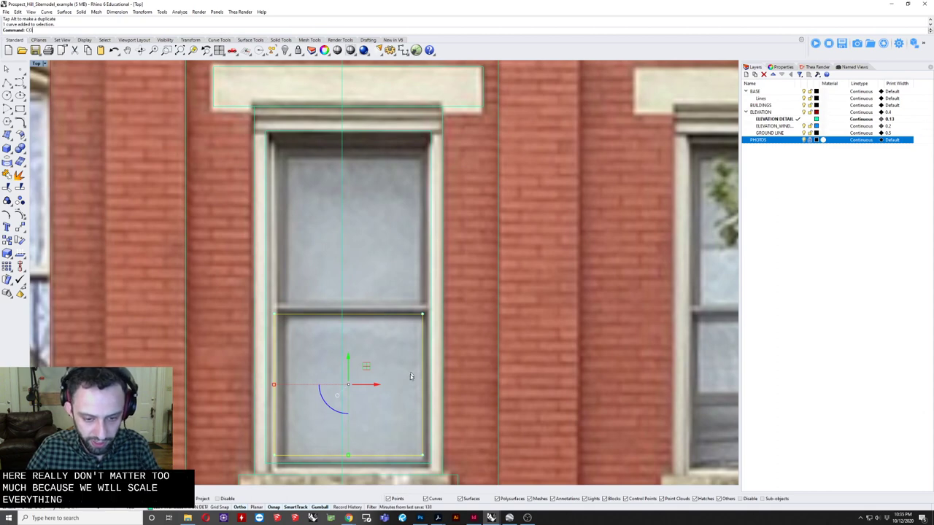
key("Return")
left_click(401, 463)
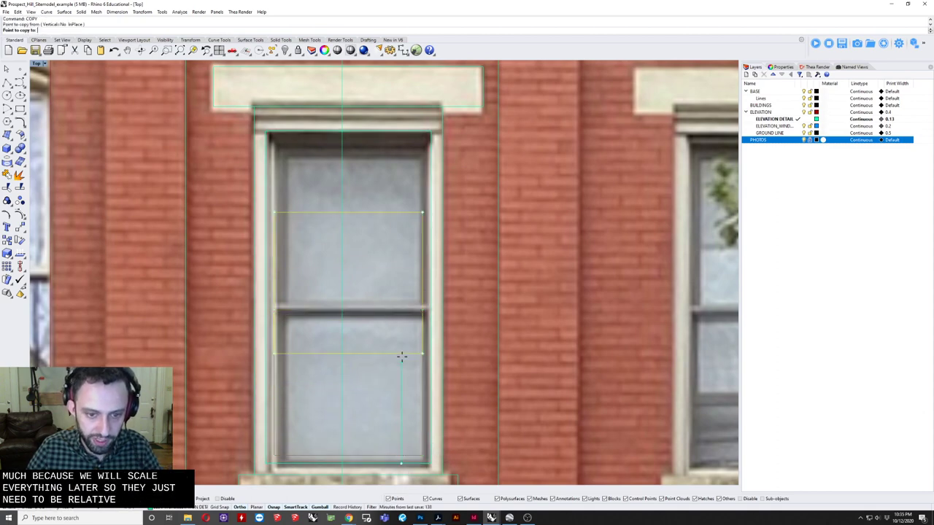
left_click(400, 314)
Step: Raise the upper corner points of the upper sash rectangle to the top of the upper sash in the photo
key("Return")
left_click(402, 164)
left_click_drag(251, 152, 436, 182)
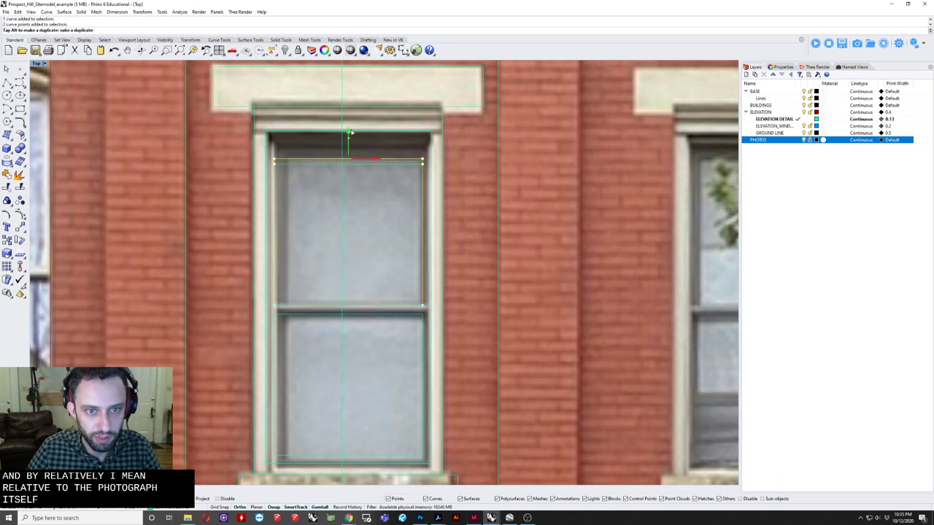
left_click_drag(349, 137, 350, 128)
Step: Move the recessed window opening rectangle around both sashes to the ELEVATION_WINDOW layer
left_click(431, 201)
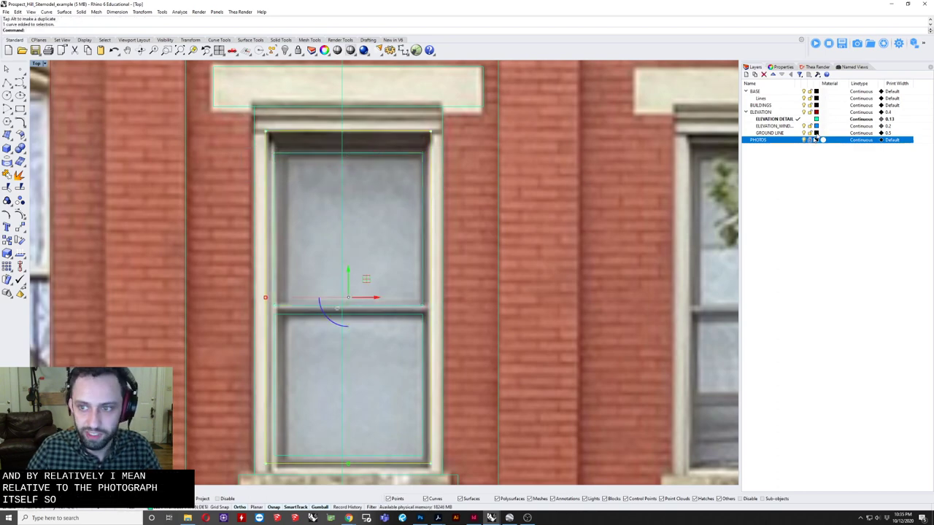
left_click(786, 127)
right_click(786, 126)
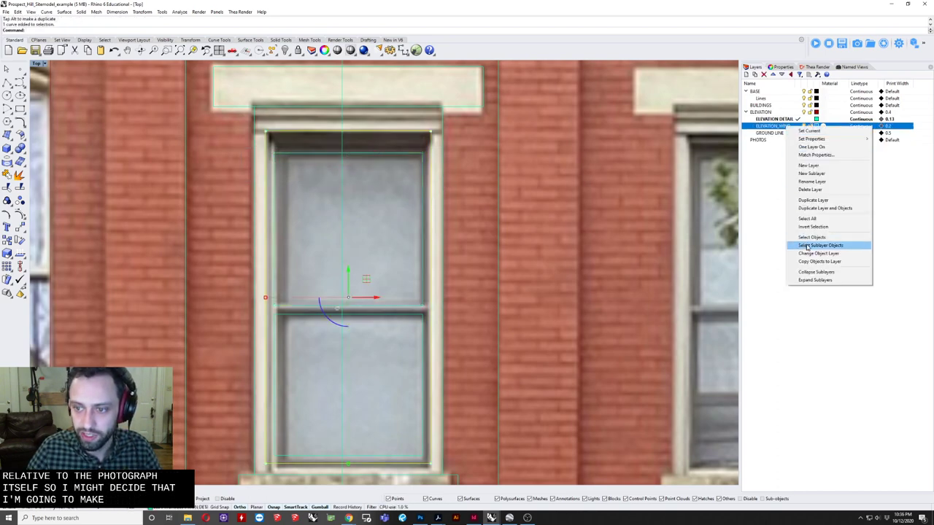
left_click(810, 253)
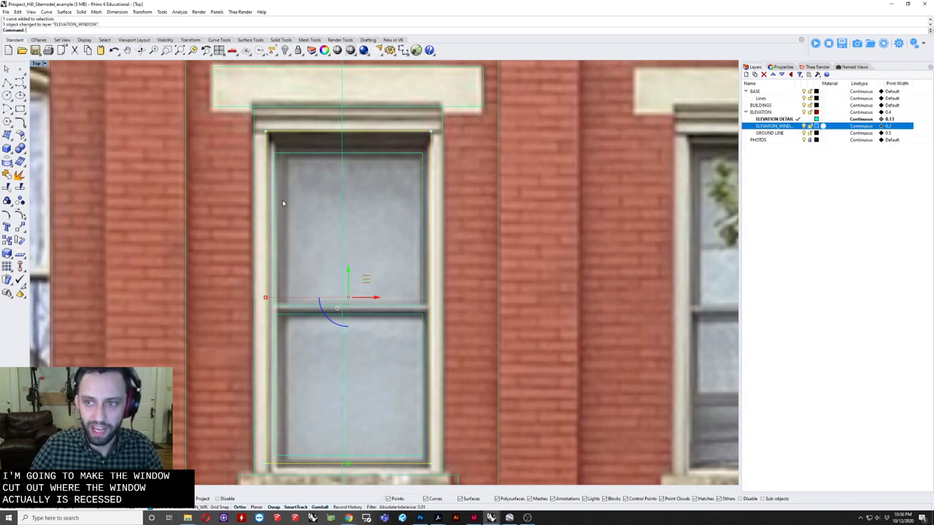
key("Escape")
Step: Hide the PHOTOS layer to review the recessed opening's line on its new layer, and show the photo again
left_click(414, 131)
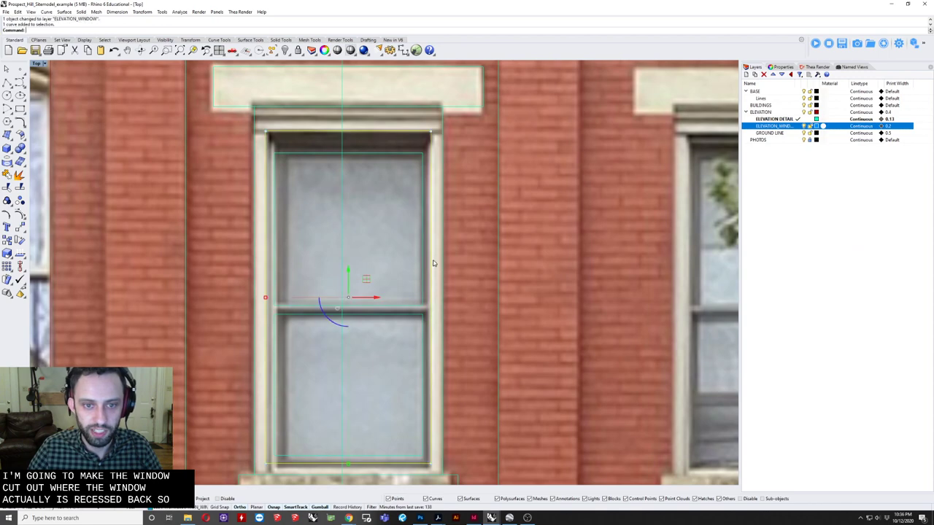
right_click_drag(473, 266, 523, 236)
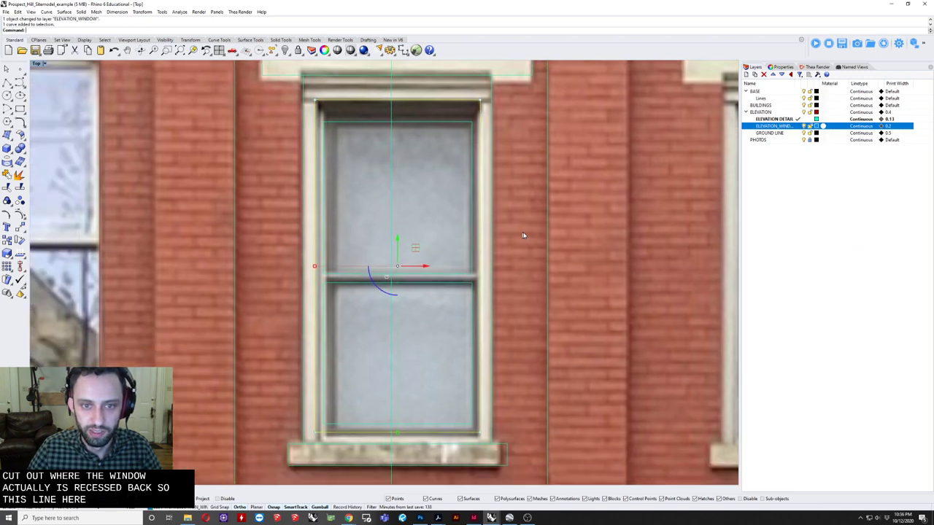
left_click(803, 140)
key("Escape")
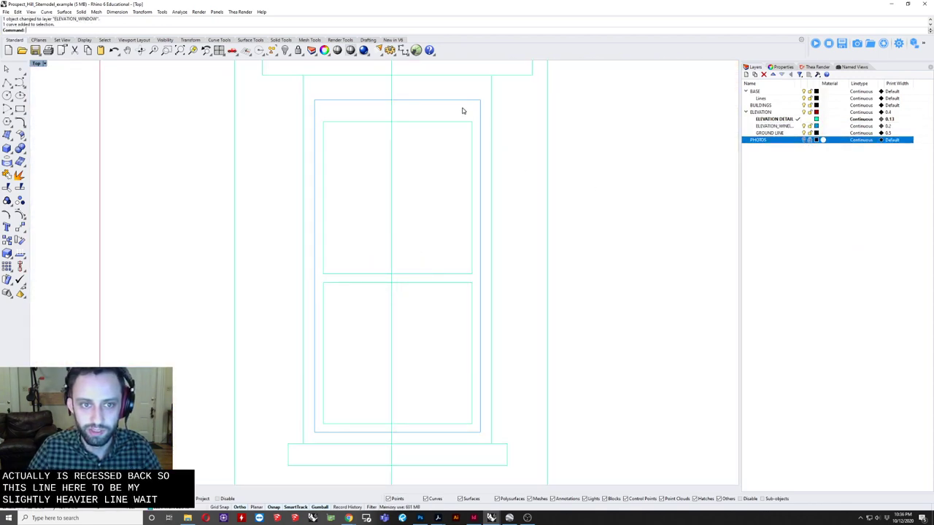
left_click(803, 140)
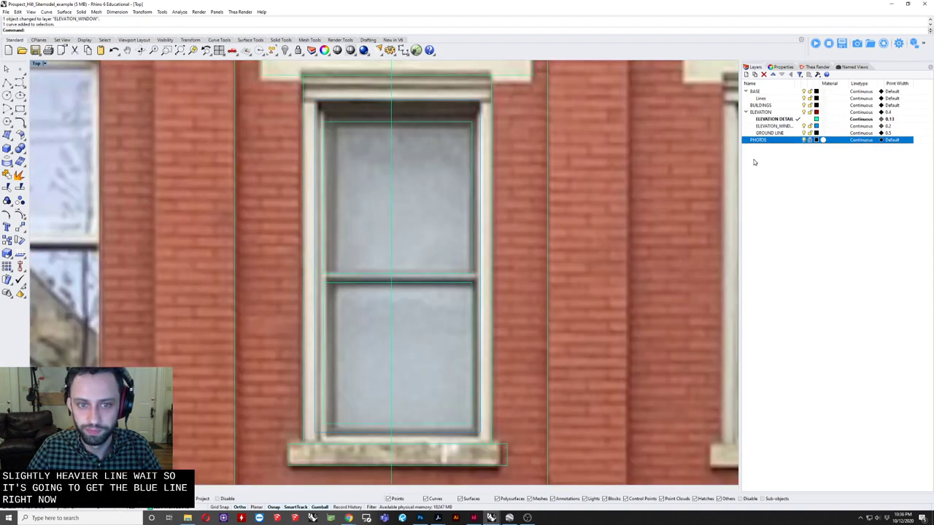
Step: Move the whole lower window, with its sashes, frame, lintel and sill, so the lintel's midpoint sits on the bay's vertical centre line
right_click_drag(511, 220, 452, 222)
left_click_drag(393, 267, 360, 391)
scroll(366, 368, "down", 3)
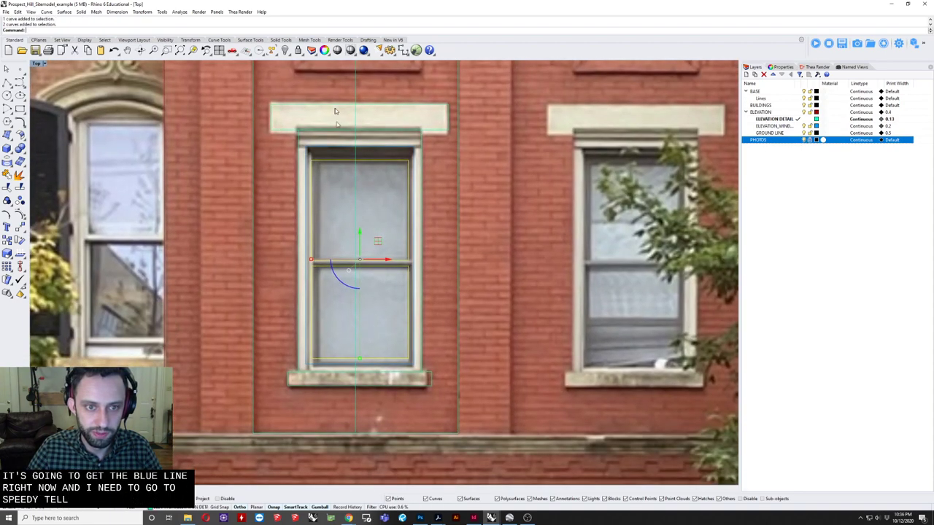
key("Escape")
left_click_drag(266, 95, 450, 405)
right_click_drag(439, 310, 442, 329)
type("M")
key("Return")
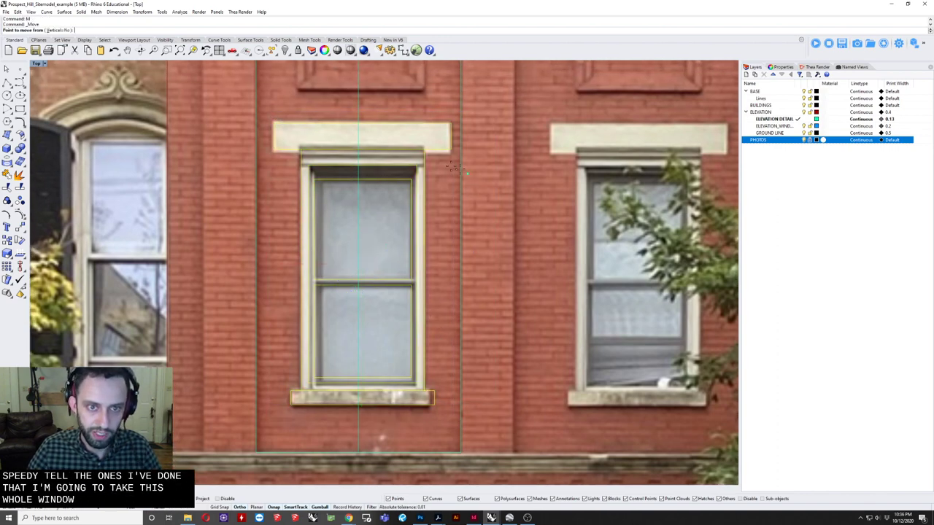
left_click(359, 125)
left_click(358, 124)
right_click_drag(358, 124, 368, 194)
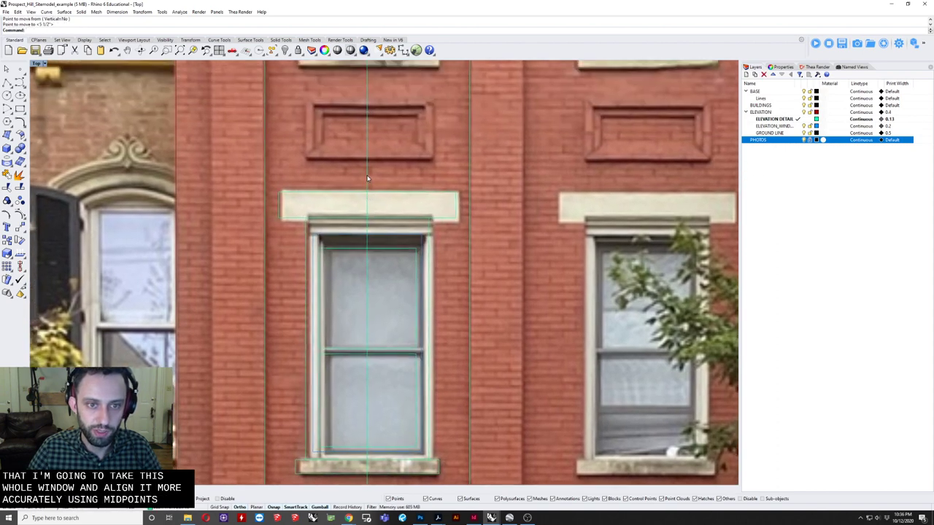
left_click_drag(275, 179, 454, 487)
right_click_drag(448, 440, 444, 424)
type("C")
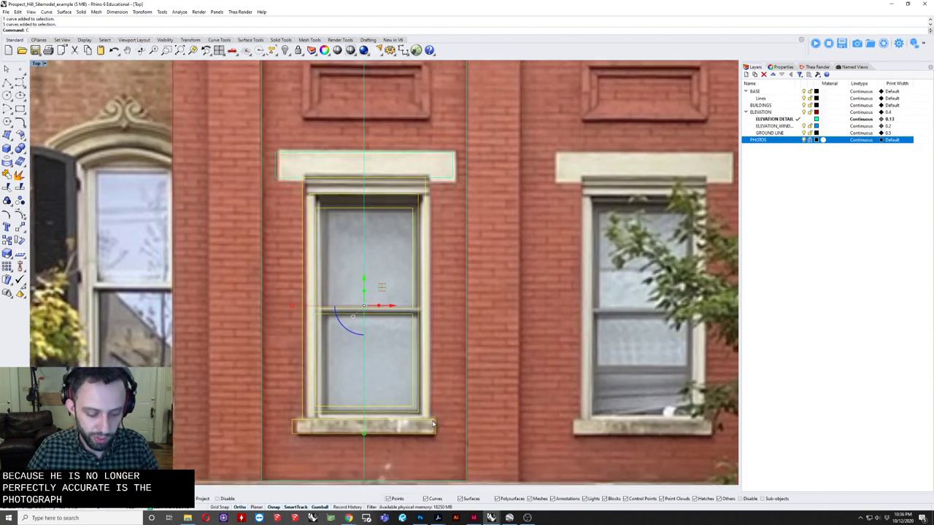
type("co")
key("Return")
right_click_drag(349, 155, 375, 127)
scroll(337, 326, "down", 1)
key("Escape")
key("Escape")
Step: Copy the complete window with lintel and sill straight up the centre line, placing the sill's base midpoint at the upper window's sill
left_click_drag(301, 403, 377, 315)
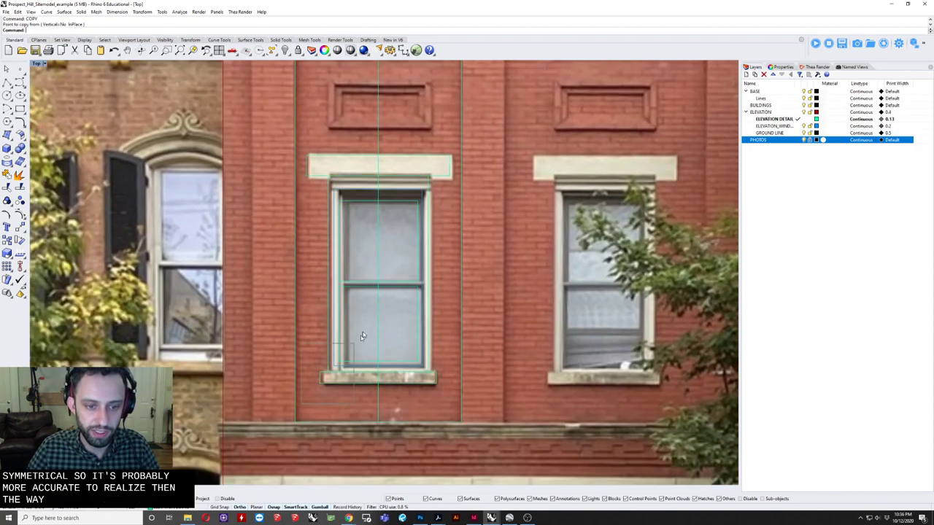
left_click_drag(474, 151, 462, 150)
type("m")
key("Return")
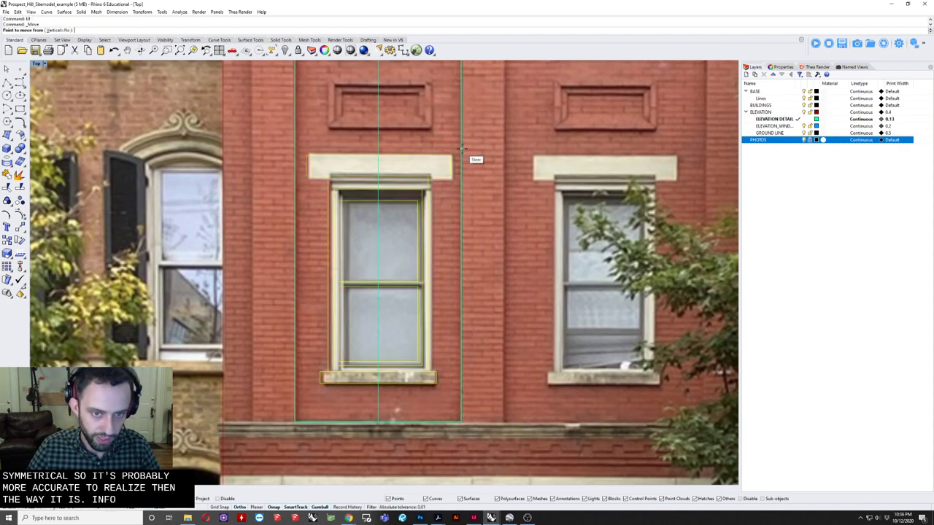
key("Escape")
type("co")
key("Return")
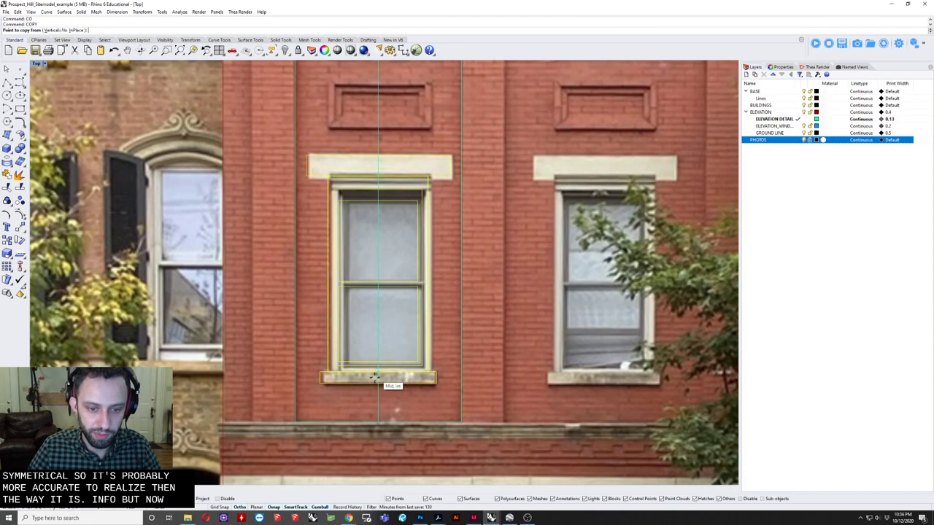
left_click(378, 382)
right_click_drag(399, 171, 364, 350)
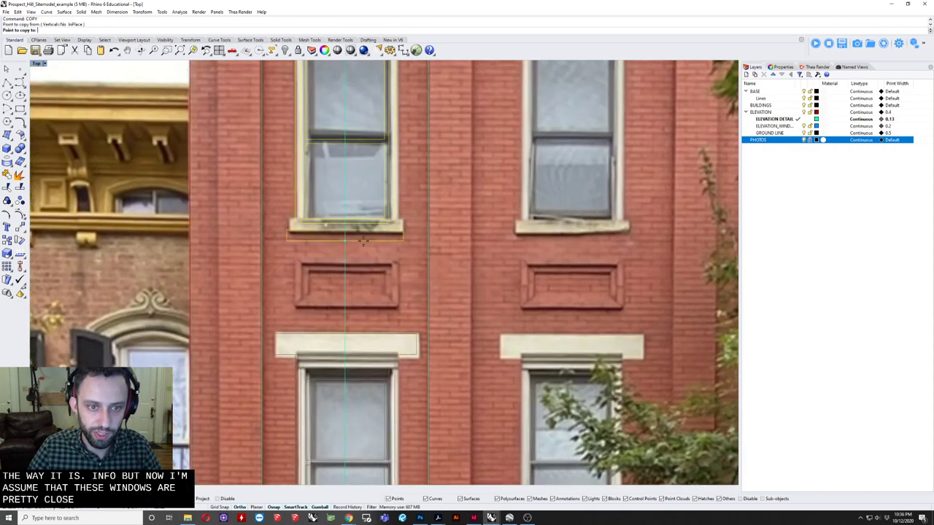
left_click(345, 232)
right_click_drag(345, 232, 348, 385)
key("Return")
Step: Turn on the copied window's control points and raise the lintel and upper frame and sash points slightly to match the photo
scroll(325, 150, "up", 6)
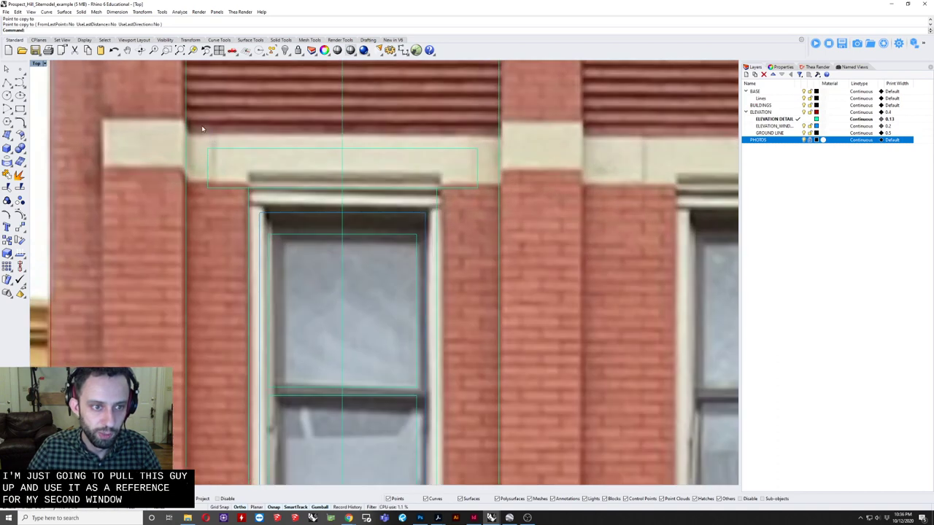
left_click_drag(267, 211, 267, 146)
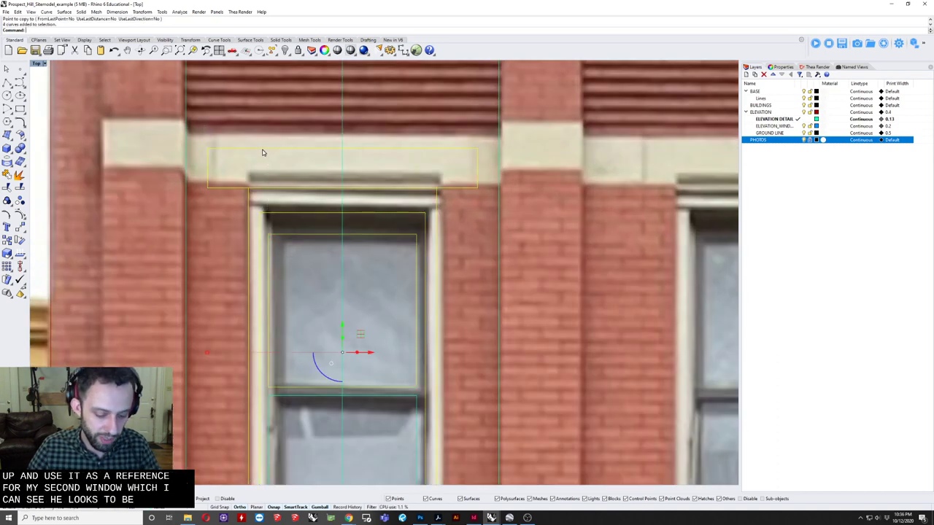
type("pointson")
key("Return")
left_click_drag(192, 126, 490, 262)
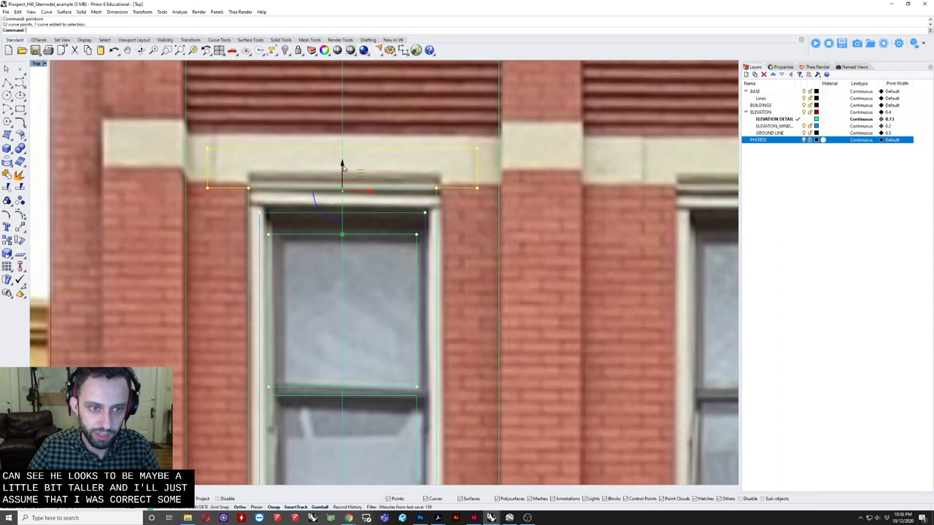
mouse_move(343, 166)
left_mouse_down()
mouse_move(343, 148)
mouse_move(342, 160)
left_mouse_up()
scroll(342, 160, "down", 2)
key("Escape")
Step: Draw two horizontal lines across the bay's full width, level with the lower and upper edges of the upper window's lintel
left_click(234, 150)
scroll(234, 150, "up", 3)
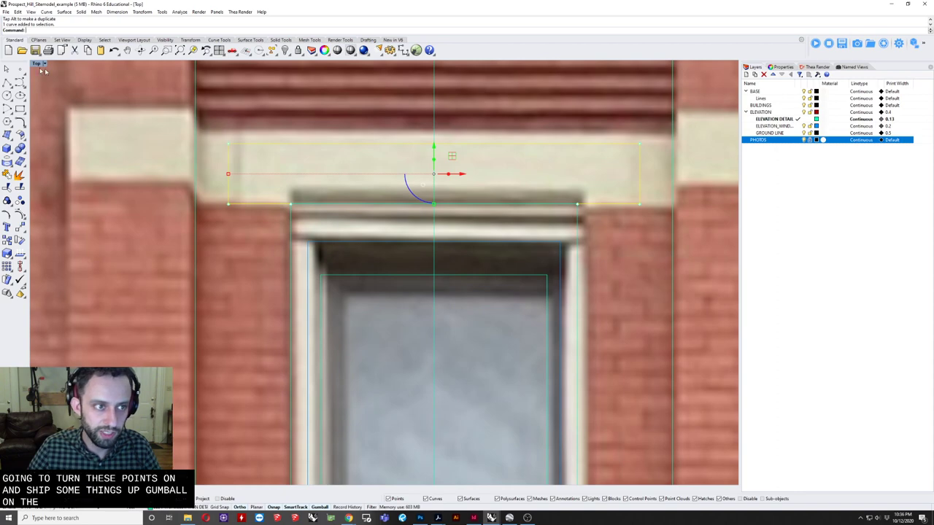
left_click(6, 84)
left_click(290, 204)
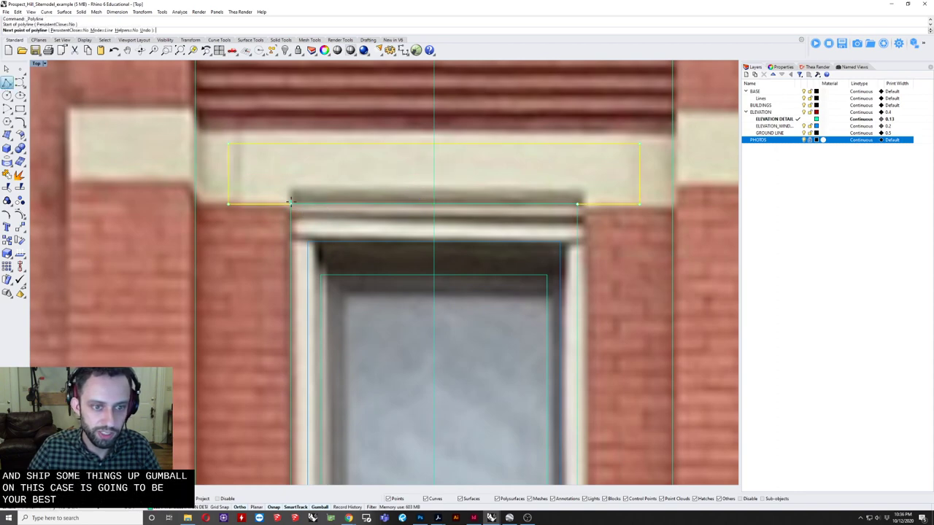
left_click(196, 204)
key("Return")
key("Return")
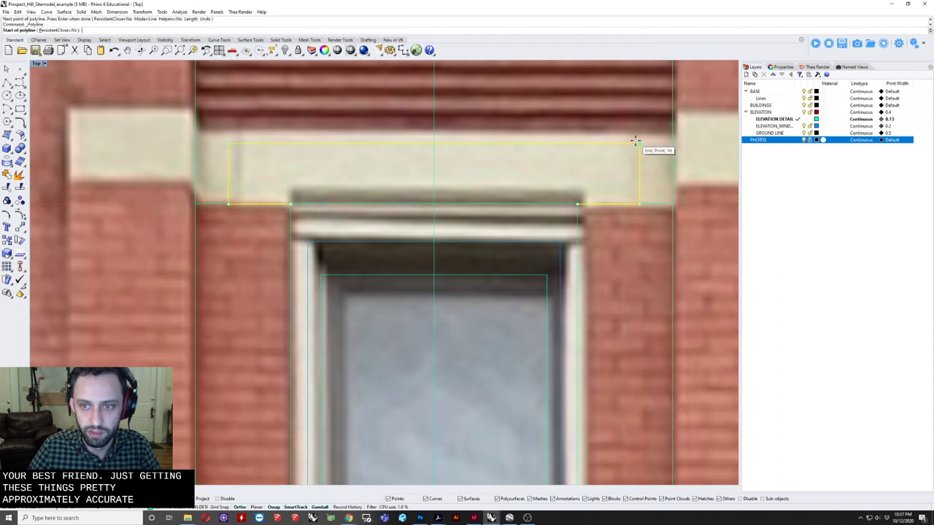
left_click(671, 143)
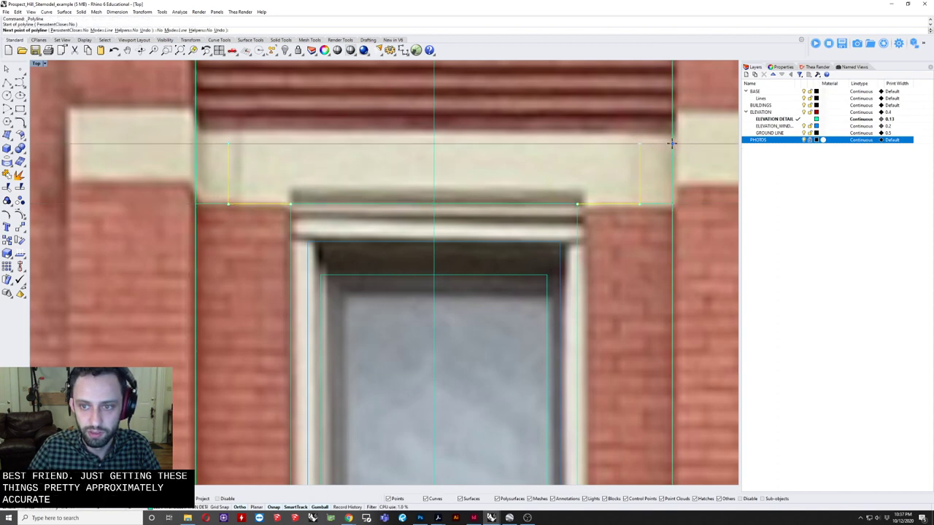
left_click(196, 143)
key("Return")
Step: Delete the short lintel rectangle above the upper window
left_click_drag(257, 161, 213, 174)
key("Delete")
scroll(213, 173, "down", 5)
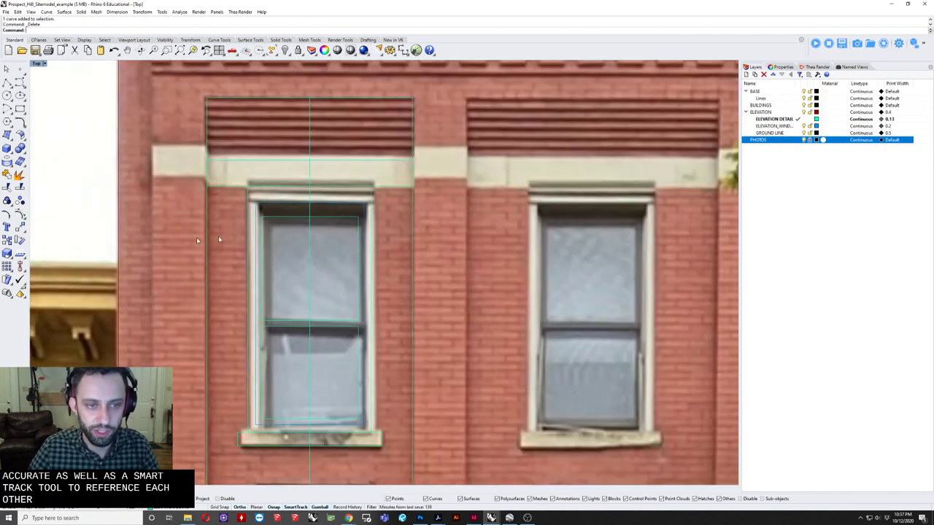
scroll(317, 163, "up", 6)
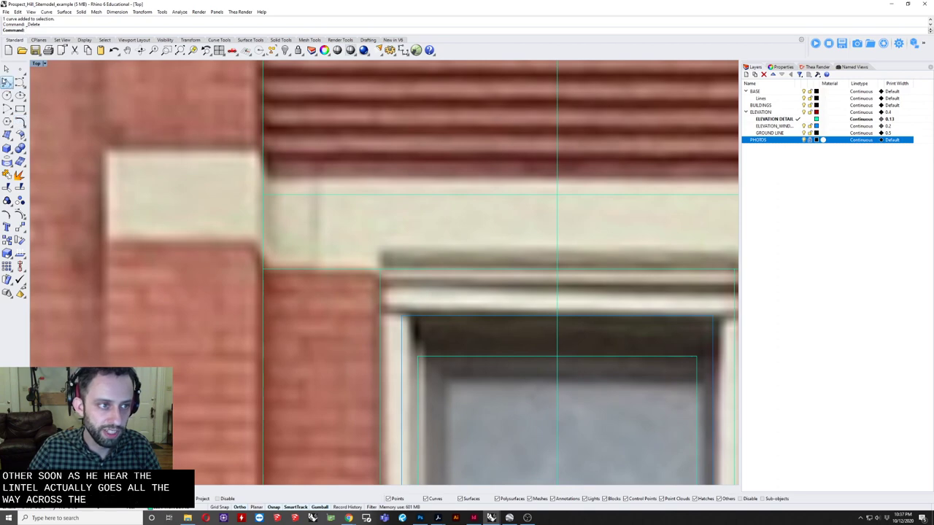
left_click(6, 83)
left_click(264, 269)
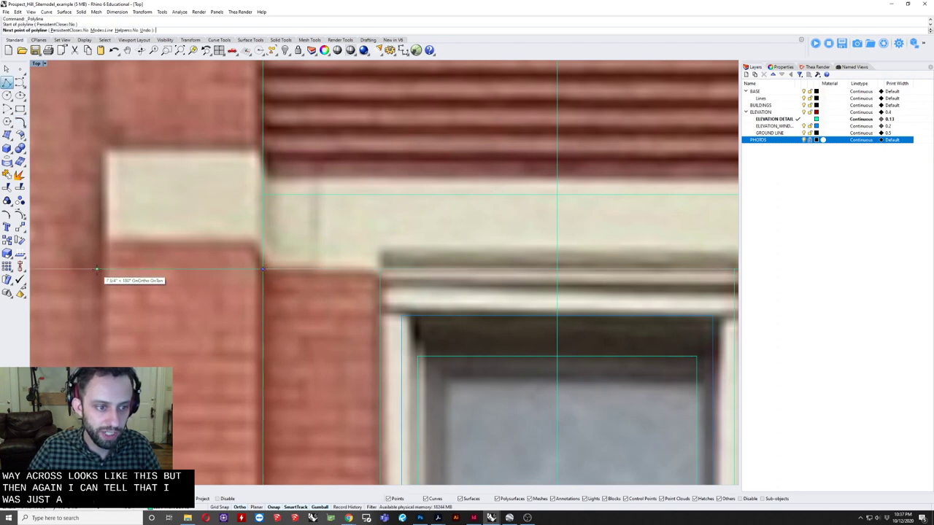
key("Escape")
scroll(312, 256, "down", 8)
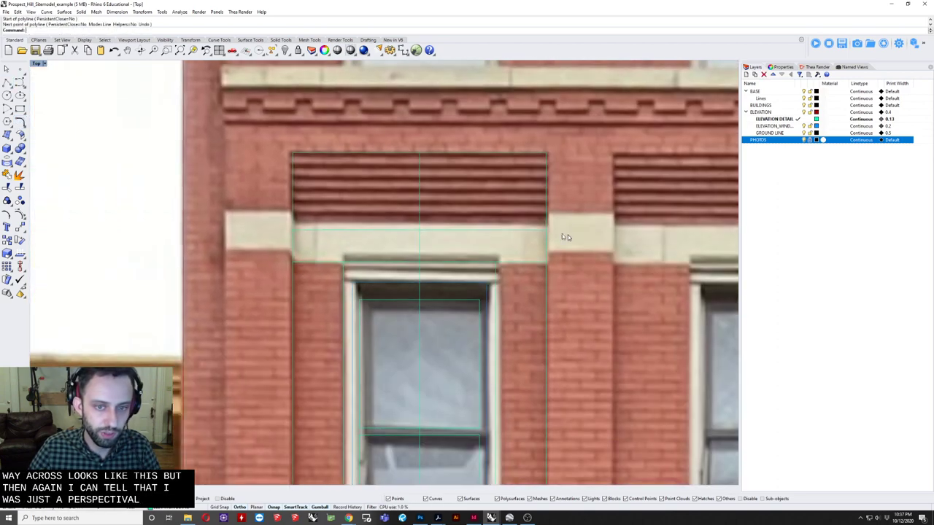
scroll(432, 290, "down", 3)
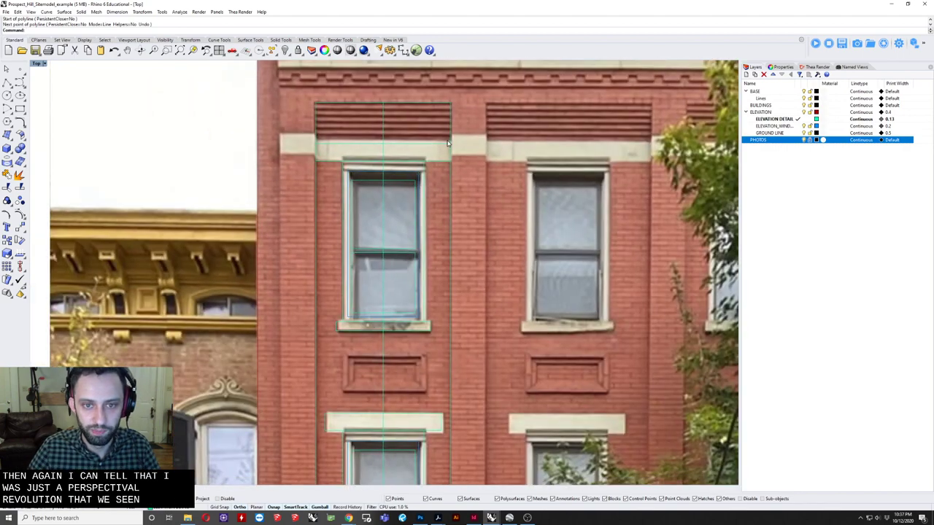
Step: Delete the bay's vertical centre line
right_click_drag(431, 191, 403, 192)
left_click(364, 130)
key("Delete")
Step: Array the upper lintel line vertically as 6 items, spaced to follow the horizontal brick bands above it
left_click(382, 151)
scroll(382, 157, "up", 6)
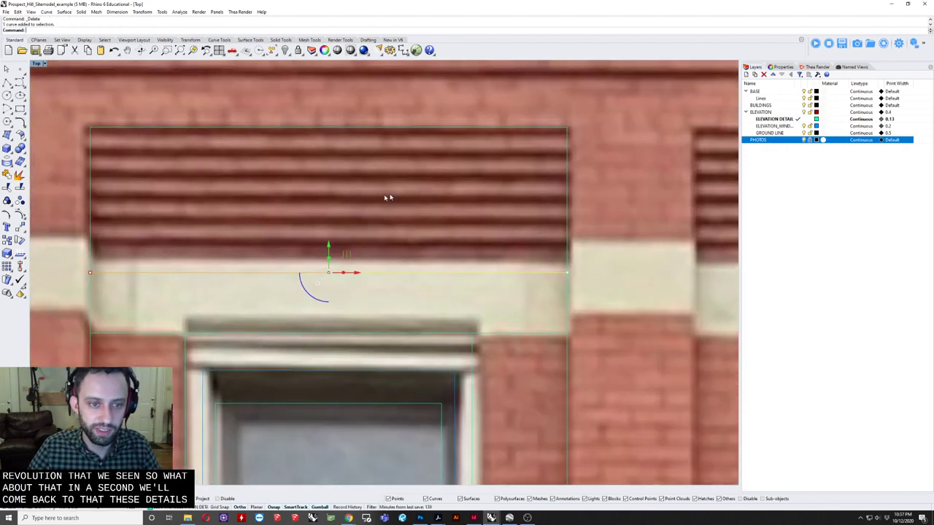
type("ArrayLinear")
key("Return")
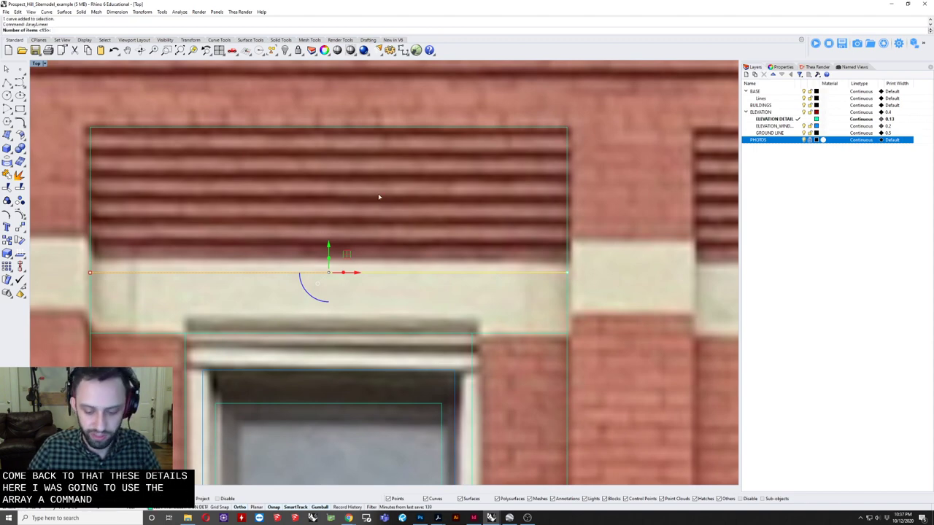
type("6")
key("Return")
left_click(360, 272)
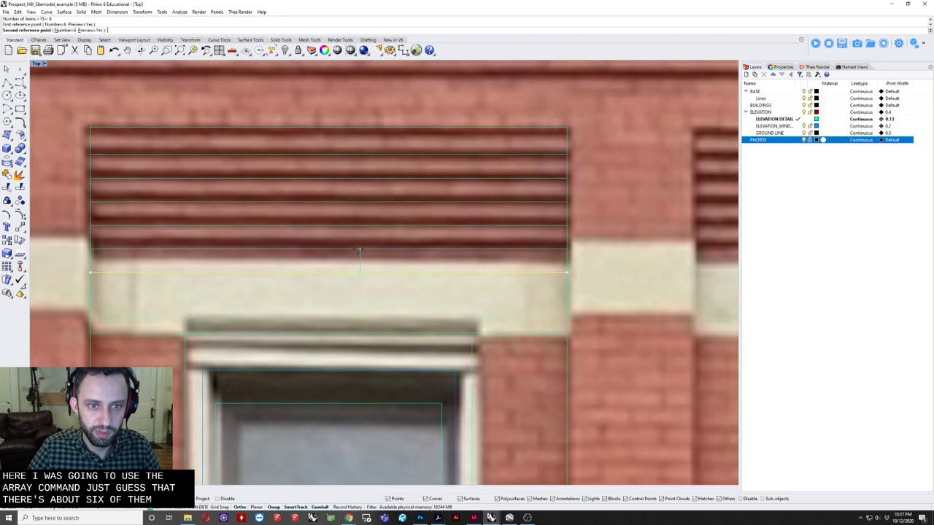
left_click(358, 250)
Step: Draw a rectangle around the outer edge of the recessed brick panel between the two windows
scroll(361, 248, "down", 5)
scroll(347, 306, "down", 3)
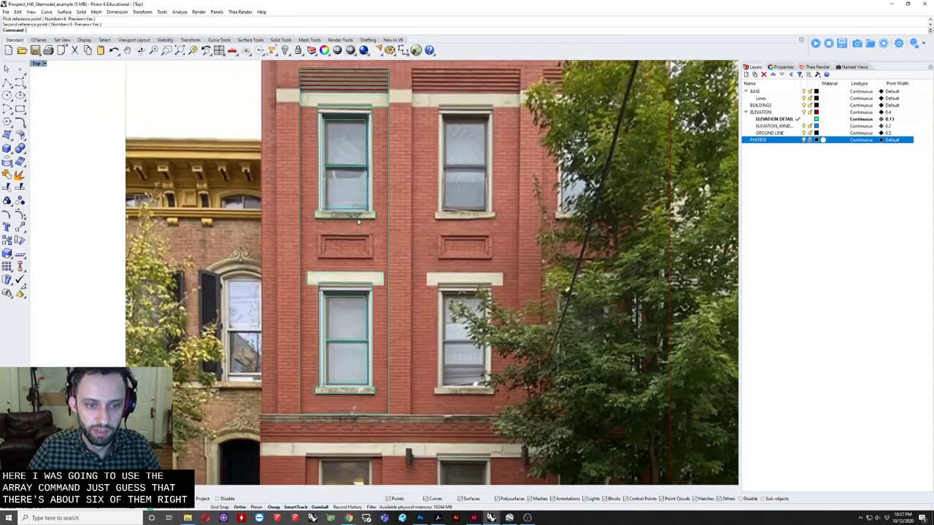
scroll(211, 153, "up", 6)
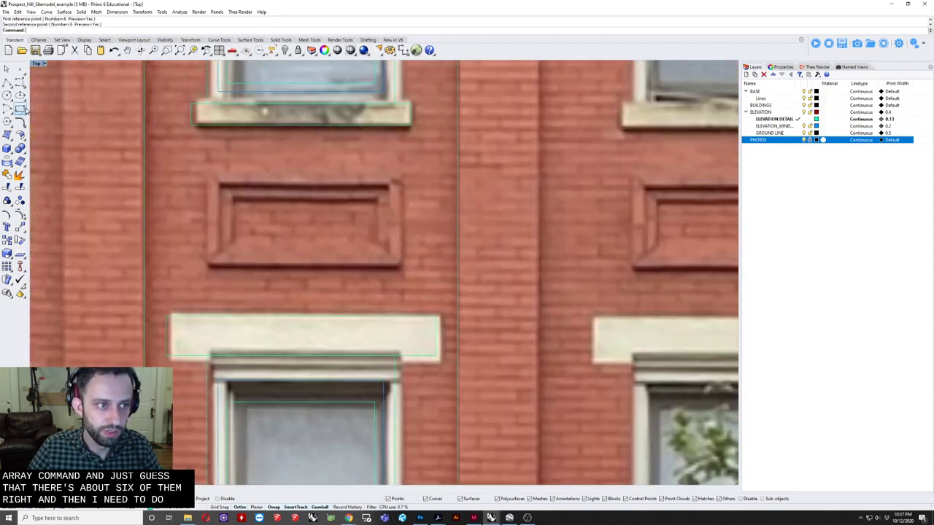
left_click(26, 109)
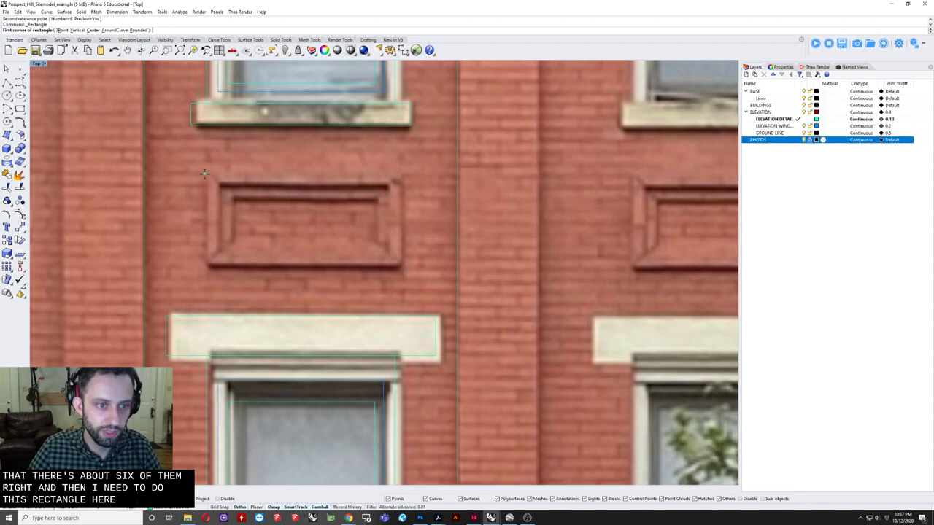
left_click(209, 173)
left_click(400, 266)
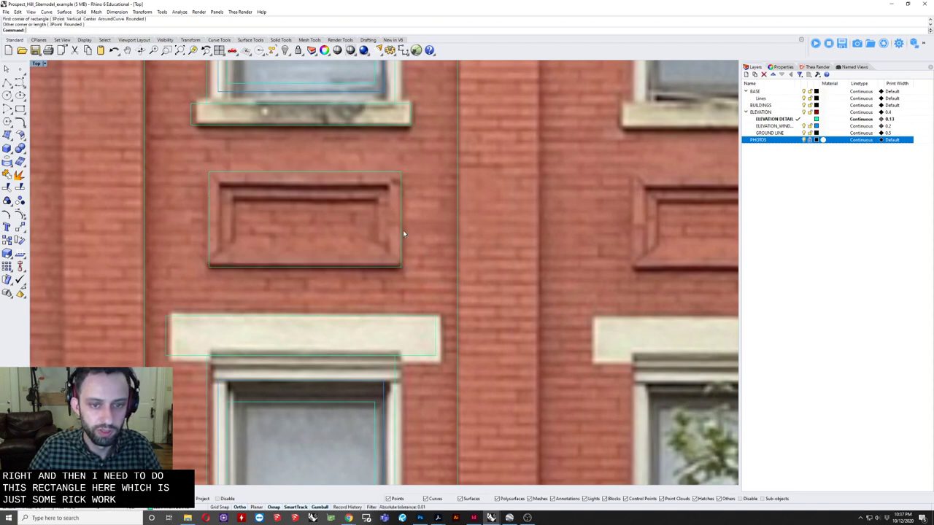
Step: Offset the brick panel rectangle inward twice to trace its inner frame edges
left_click(403, 230)
key("Return")
left_click(384, 236)
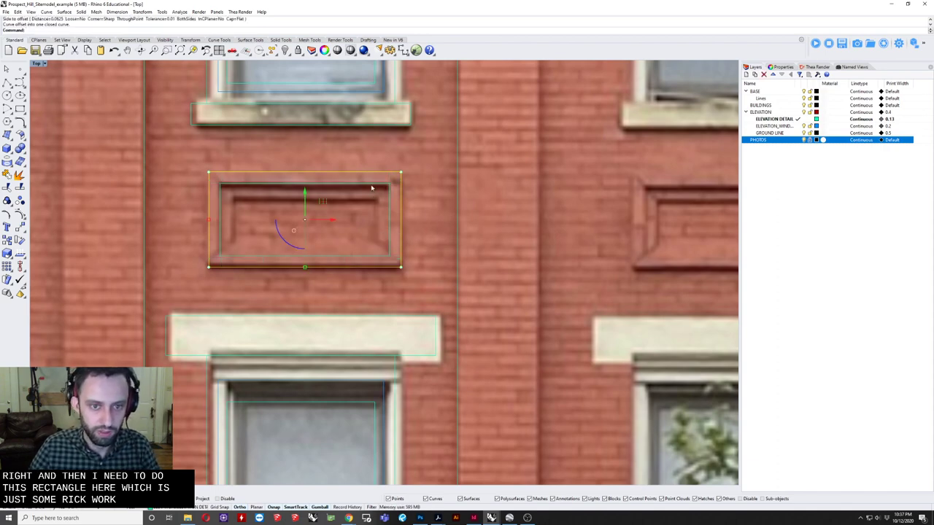
left_click(371, 184)
key("Return")
left_click(362, 208)
key("Escape")
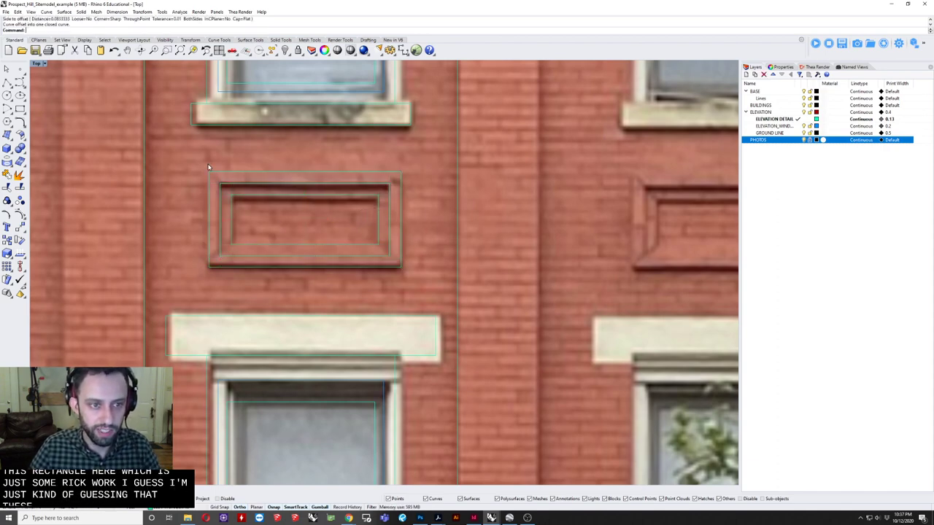
Step: Draw a vertical guide line from the midpoint of the upper sill's base down to the lower lintel's top edge
type("D")
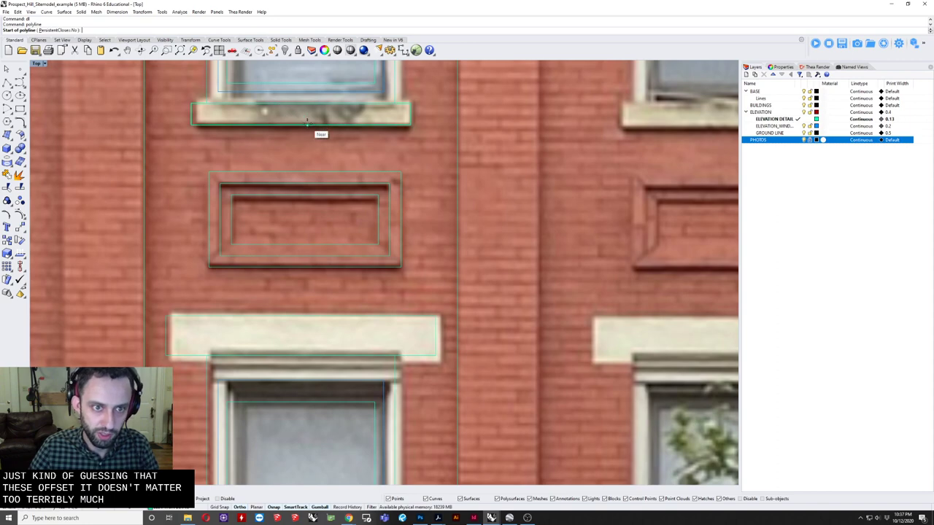
key("Return")
left_click(300, 126)
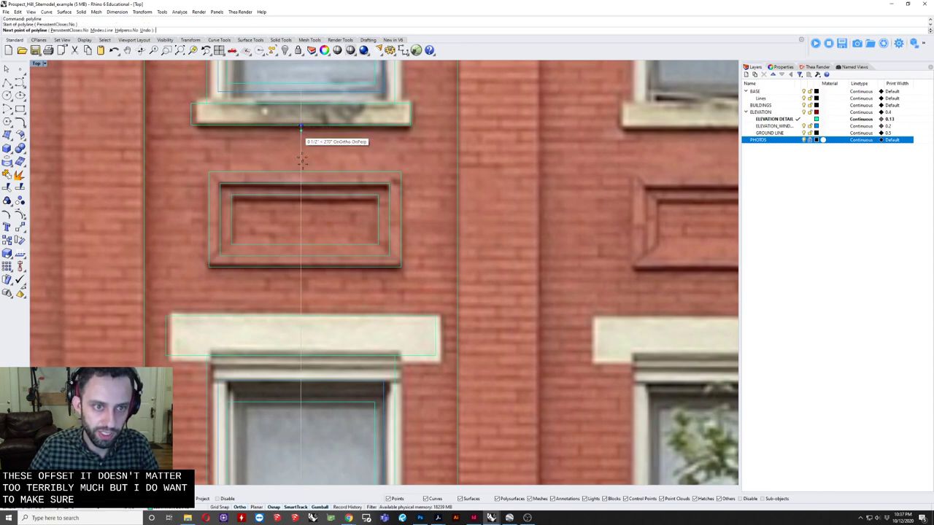
left_click(301, 315)
key("Return")
Step: Move the three brick panel rectangles so the midpoint of their top edge lies on the vertical guide line
left_click_drag(201, 167, 406, 270)
left_click_drag(332, 219, 352, 219)
type("m")
key("Return")
left_click(325, 173)
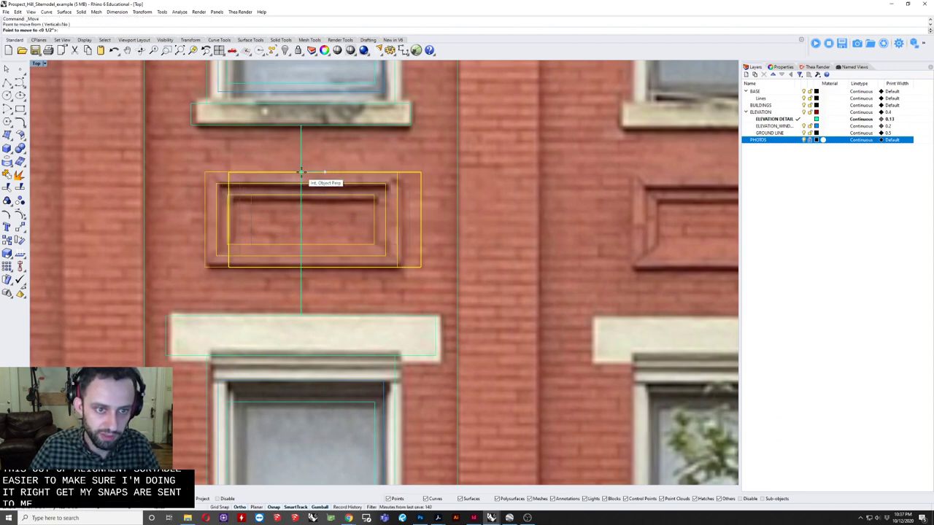
left_click(301, 173)
Step: Delete the vertical guide line between the upper sill and the lower lintel
left_click(320, 155)
left_click_drag(320, 154, 285, 163)
scroll(290, 164, "down", 7)
key("Delete")
scroll(299, 164, "down", 5)
scroll(345, 253, "down", 2)
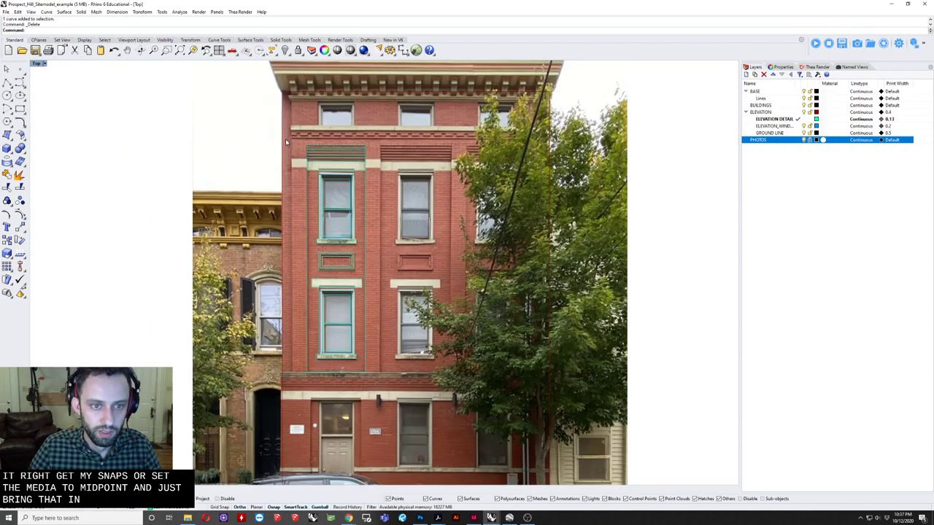
Step: Hide the PHOTOS layer to review the traced bay's linework on its own
key("ctrl+a")
left_click(804, 139)
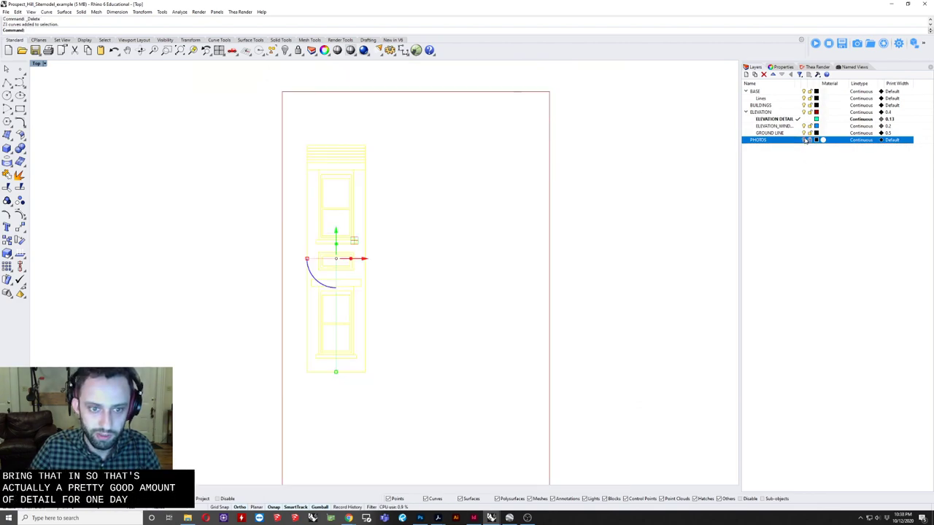
left_click(606, 192)
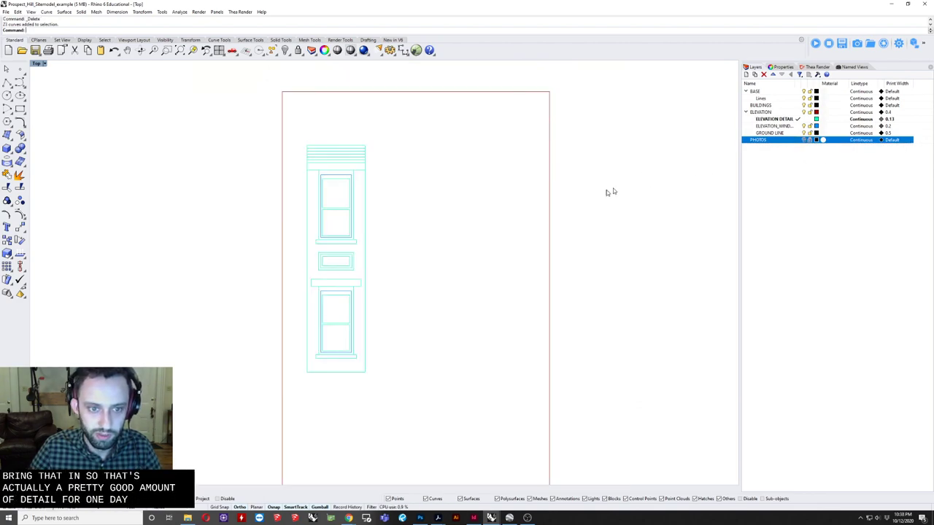
Step: Show the PHOTOS layer again and mirror a copy of the traced bay across the building's vertical centre line
left_click(804, 139)
left_click_drag(395, 398, 298, 366)
right_click_drag(264, 382, 232, 460)
type("mi")
key("Return")
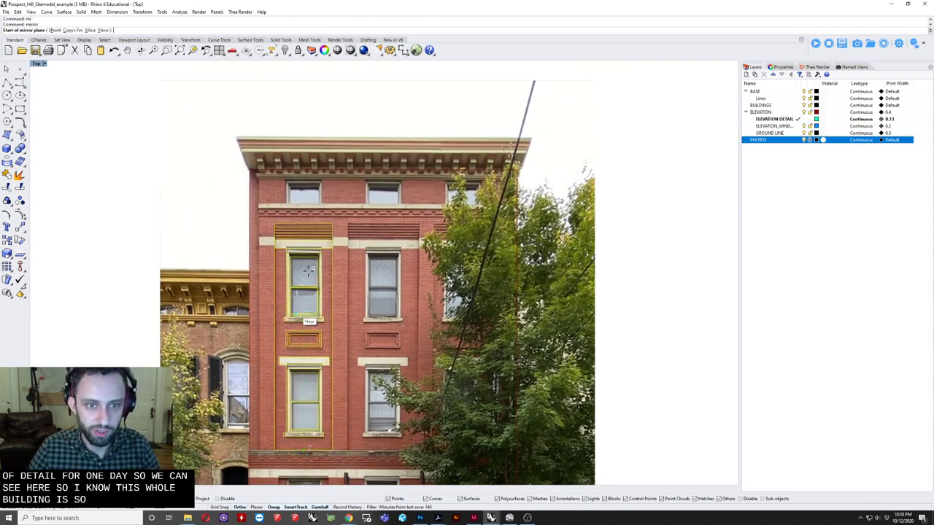
left_click(384, 170)
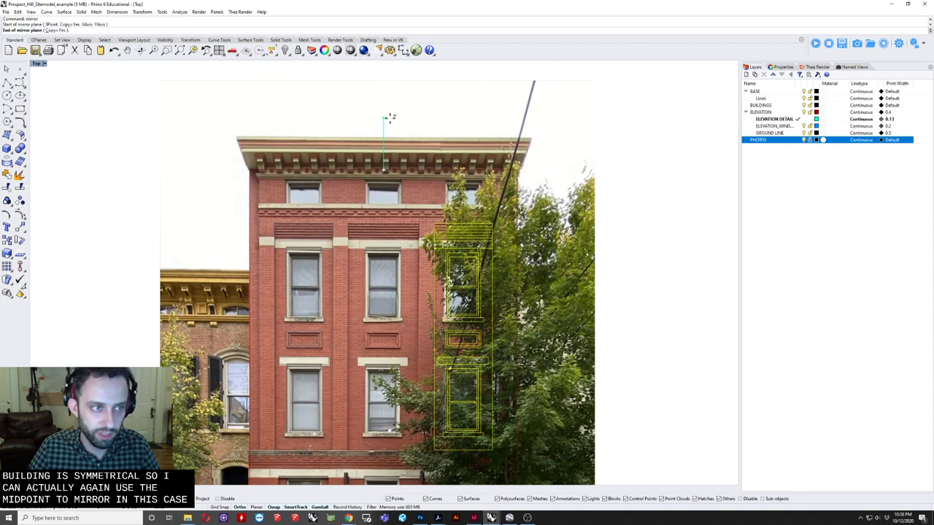
left_click(387, 119)
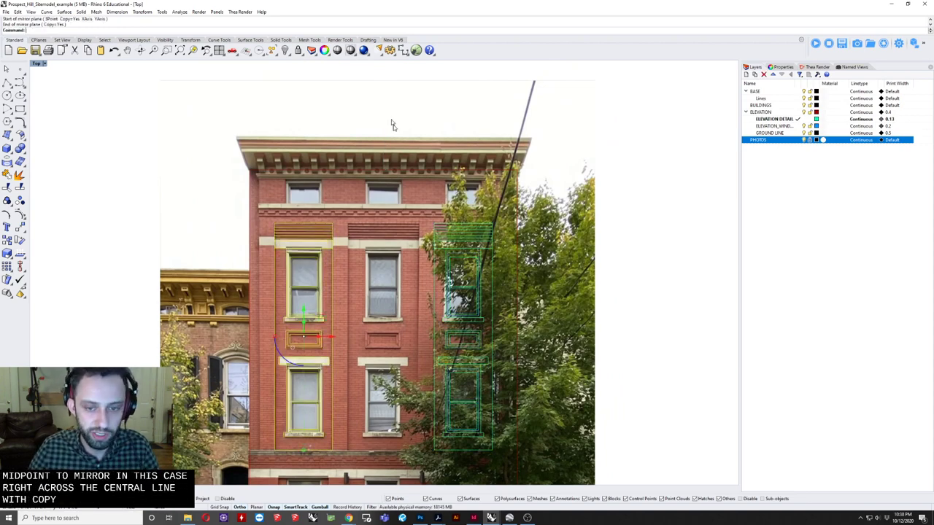
Step: Copy the mirrored bay by its top-edge midpoint onto the building's centre line to form the middle bay
left_click_drag(435, 137, 505, 405)
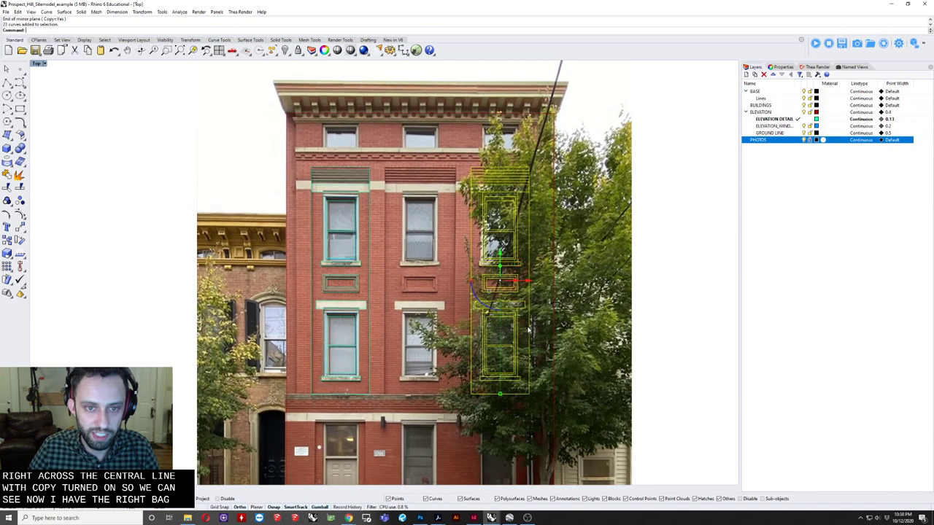
right_click_drag(482, 287, 515, 307)
type("PY")
key("Return")
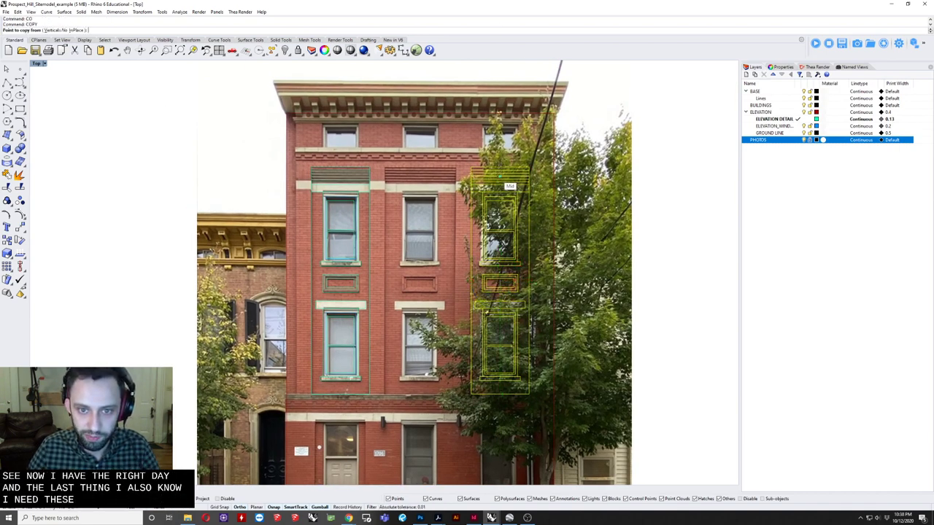
left_click(500, 168)
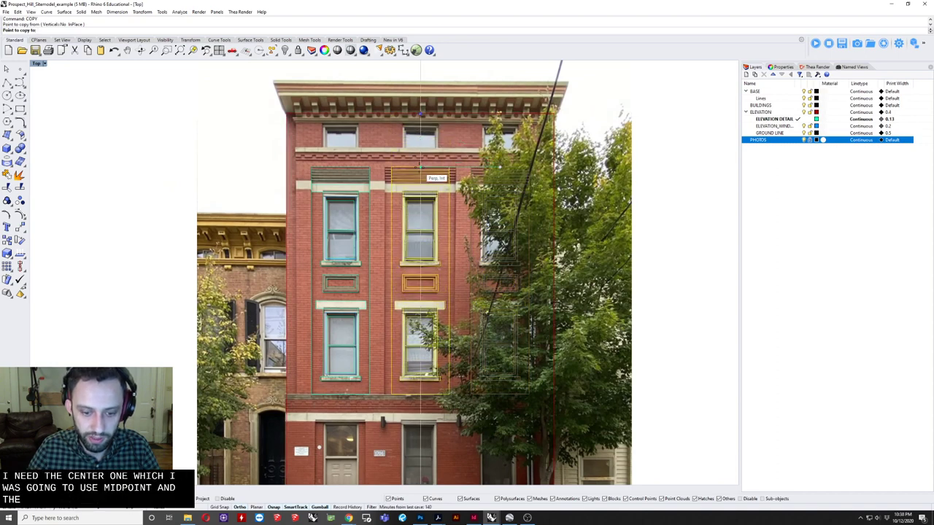
left_click(422, 169)
key("Return")
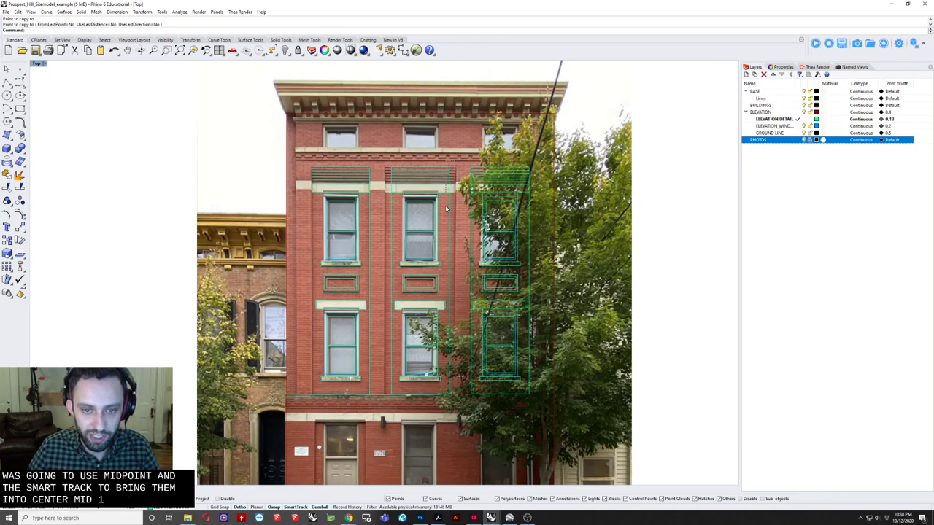
Step: Widen the middle bay's outline, brick course lines and stone band line to match the wider recess in the photo
left_click(448, 210)
scroll(451, 282, "up", 2)
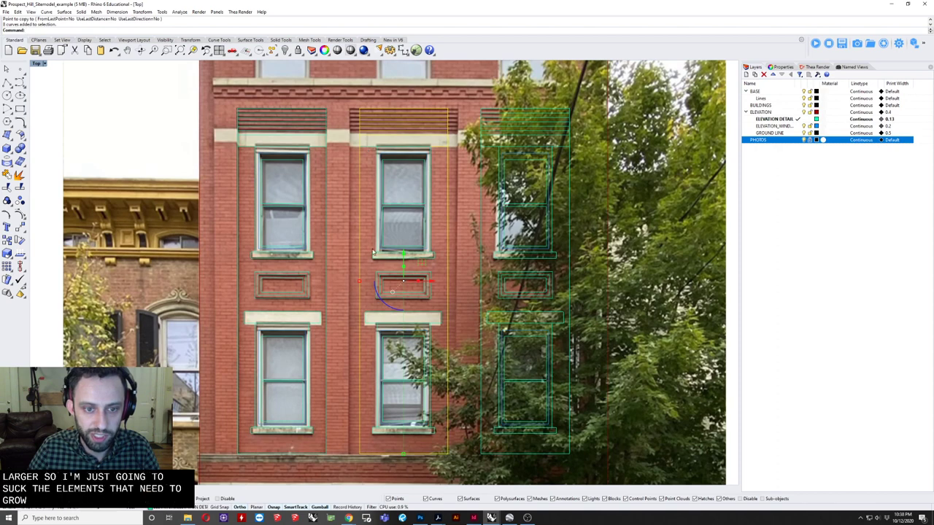
left_click(365, 150)
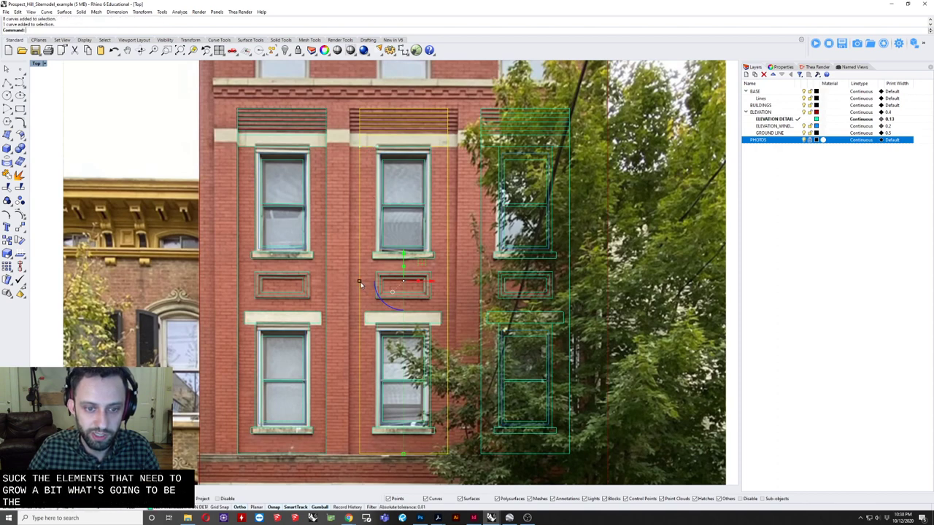
left_click_drag(359, 281, 349, 283)
left_click(464, 132)
scroll(442, 142, "up", 6)
left_click(443, 149)
scroll(305, 146, "up", 2)
left_click_drag(289, 157, 289, 158, "shift")
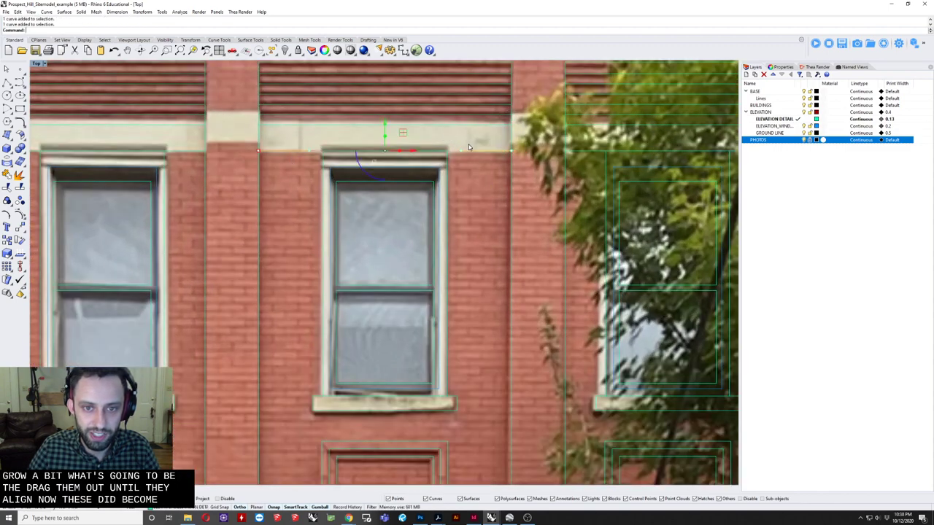
Step: Move the stretched inner points of the middle bay's band line back onto the upper window frame's two top corners
left_click(461, 150)
key("F10")
left_click_drag(450, 136, 469, 169)
type("M")
key("Return")
left_click(461, 151)
left_click(446, 151)
left_click_drag(268, 169, 269, 168)
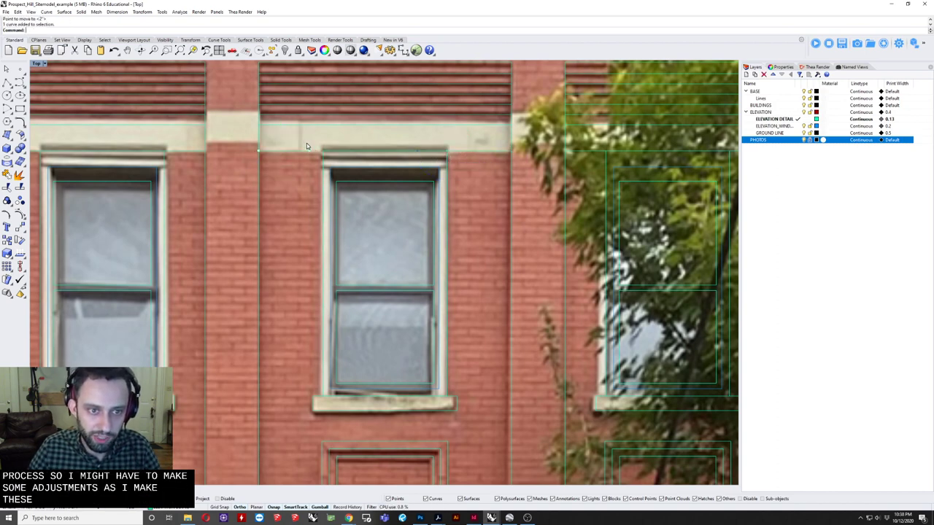
key("Return")
left_click(309, 151)
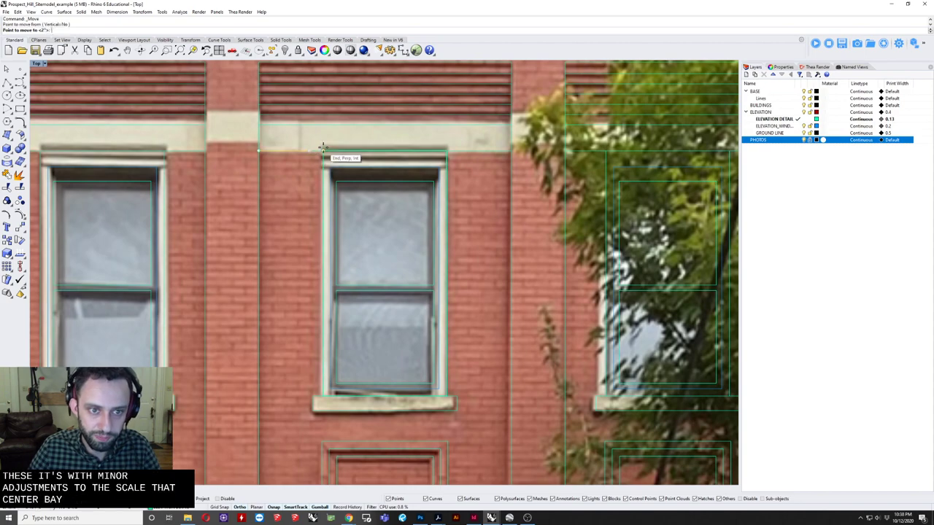
left_click(323, 151)
Step: Toggle the PHOTOS layer's visibility to review the three bays' linework without the photo
scroll(331, 135, "down", 8)
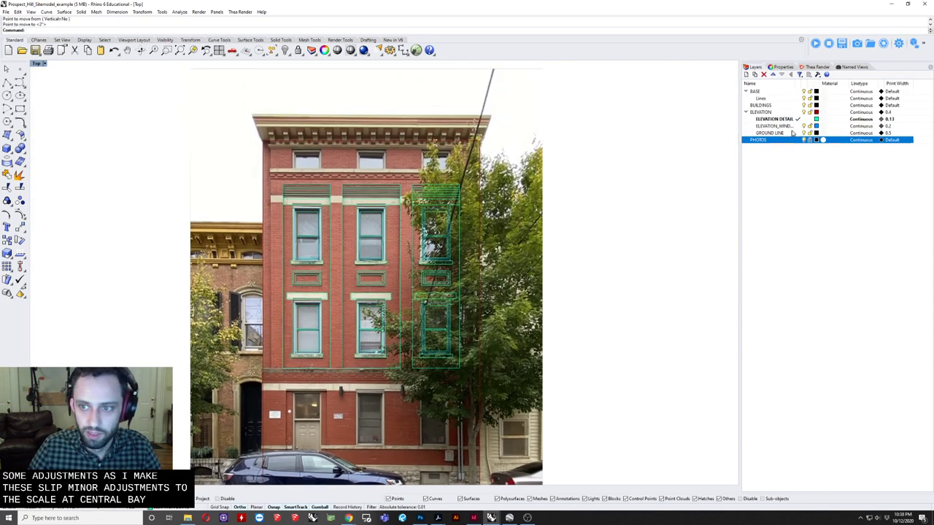
left_click(804, 140)
left_click(804, 140)
left_click(804, 140)
left_click(804, 140)
Step: Draw a polyline from the first bay's lower outer corner across to the pier edge and up to the cornice
scroll(262, 394, "up", 5)
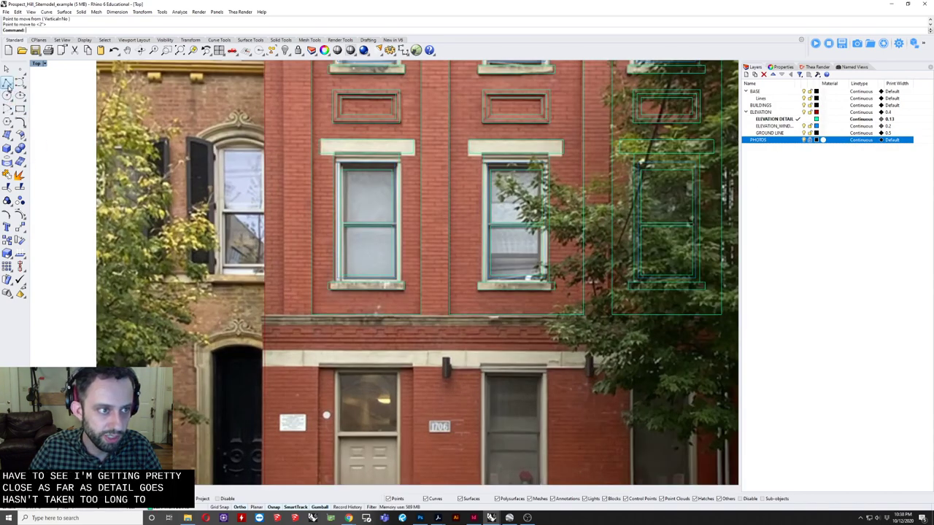
left_click(6, 82)
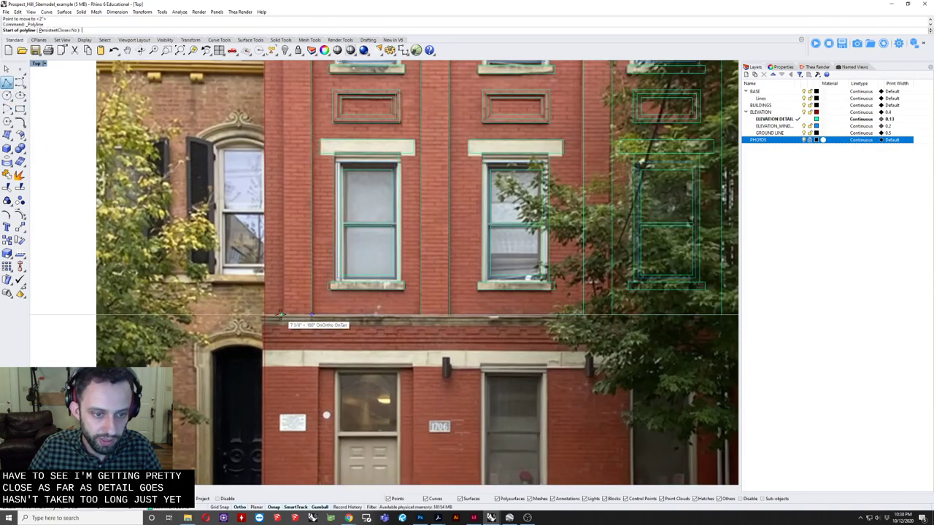
left_click(313, 316)
scroll(284, 315, "up", 8)
left_click(296, 315)
scroll(295, 316, "down", 14)
right_click_drag(288, 145, 263, 282)
scroll(265, 281, "up", 3)
left_click(270, 217)
key("Return")
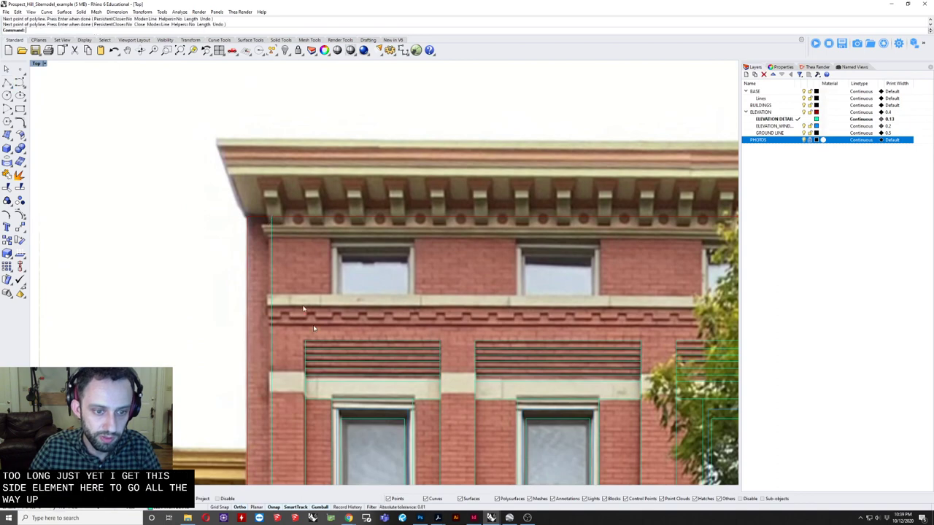
Step: Mirror a copy of the pier edge polyline across the building's vertical centre line
scroll(324, 357, "down", 5)
left_click(306, 356)
right_click_drag(338, 284, 336, 242)
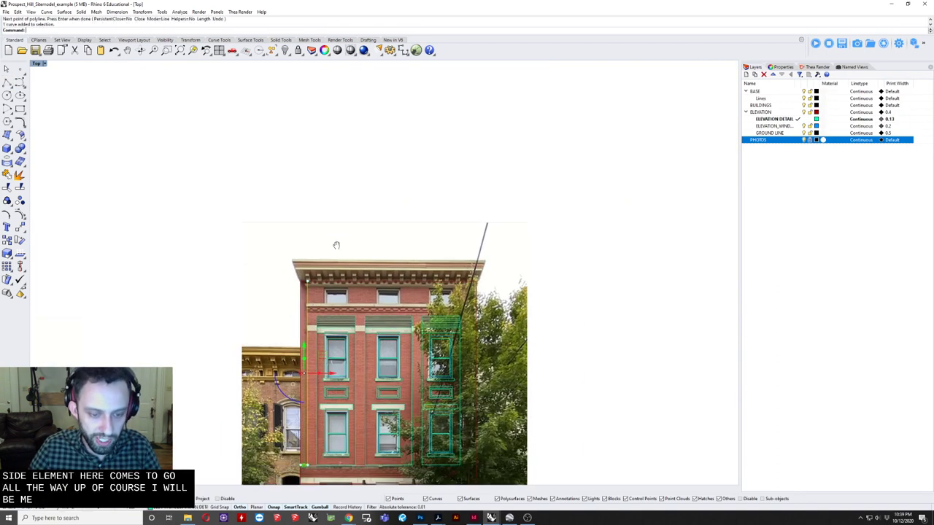
type("mi")
key("Return")
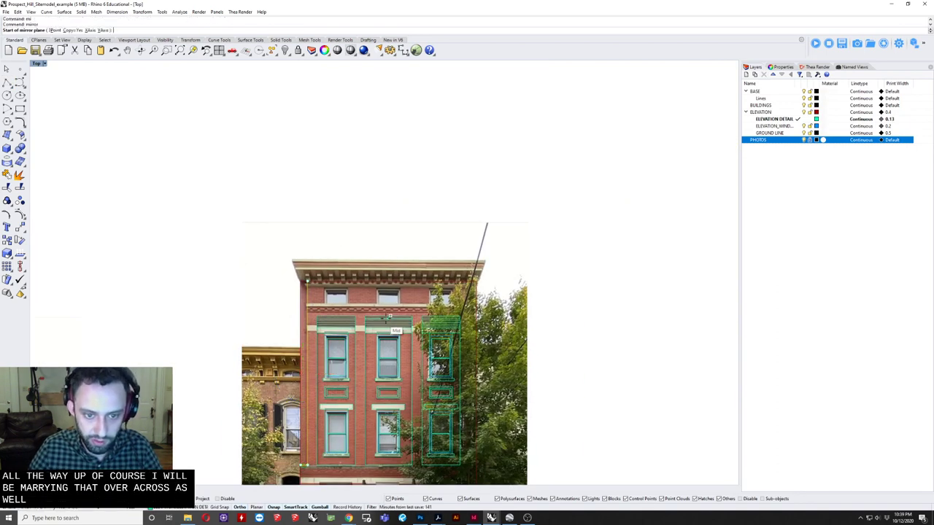
left_click(388, 319)
left_click(394, 231)
Step: Draw a horizontal line between the two pier edges along the top of the stone band under the attic windows
scroll(390, 313, "up", 3)
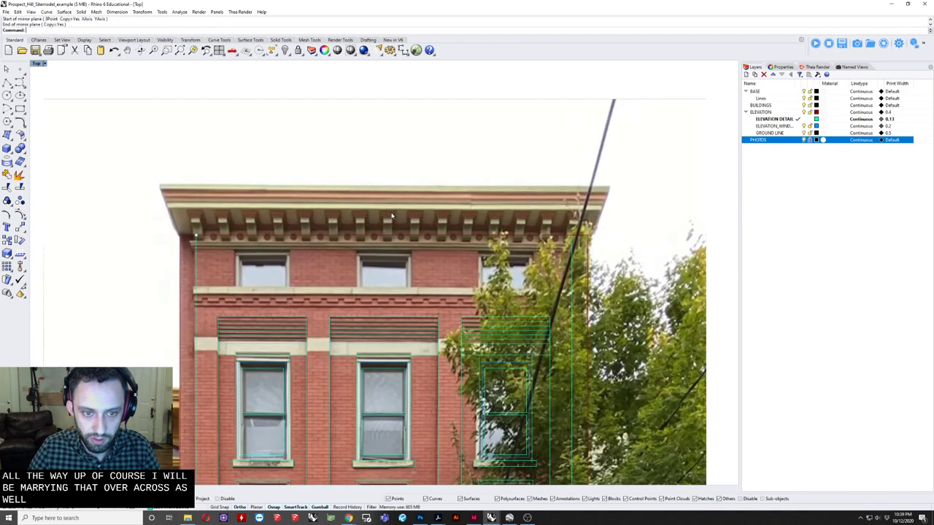
left_click(6, 82)
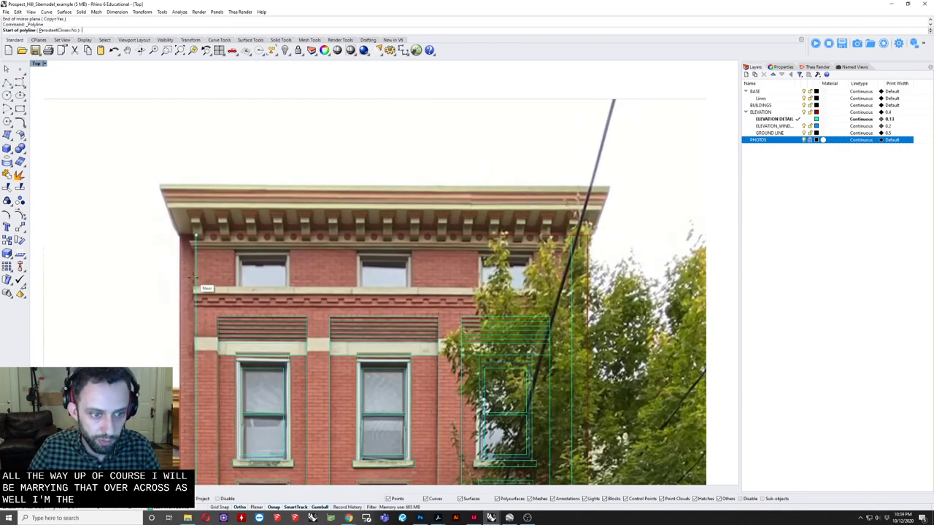
left_click(196, 288)
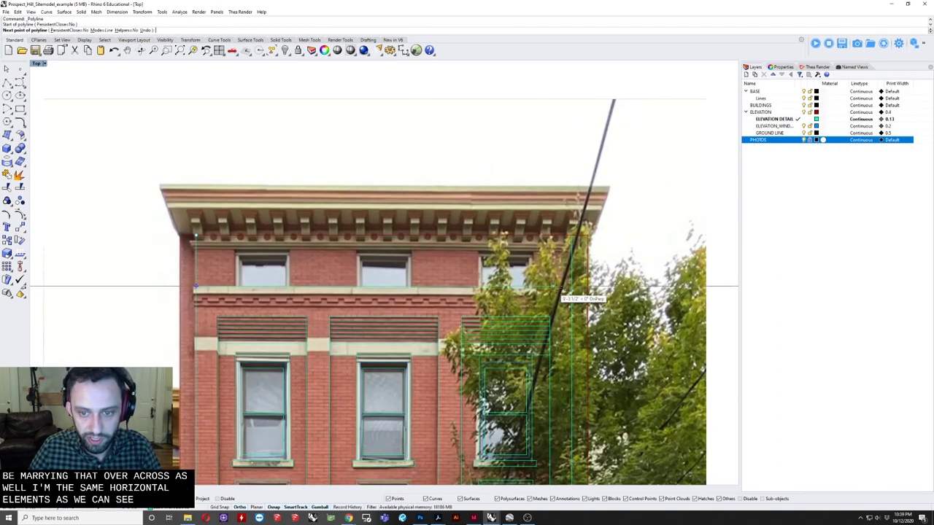
key("Escape")
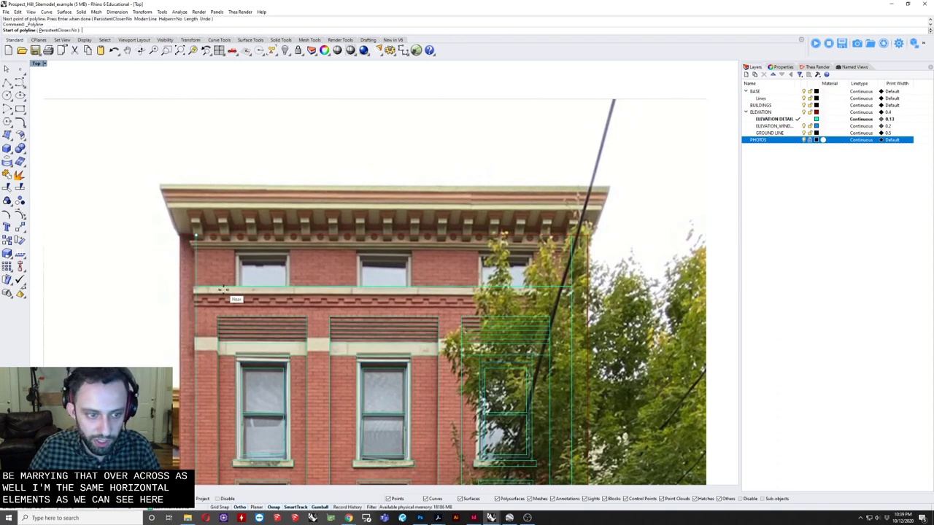
Step: Copy the stone band's top line down to the band's lower edge
left_click_drag(229, 284, 222, 304)
scroll(225, 298, "up", 6)
type("COPY")
key("Return")
left_click(216, 278)
left_click(216, 292)
key("Return")
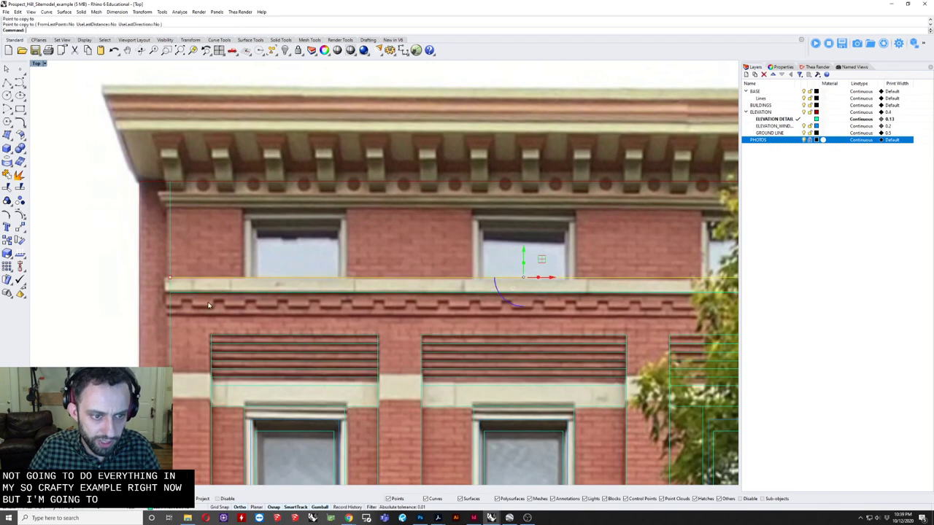
Step: Trace the first notch of the dentil brick course below the stone band, starting from the first pier's edge line
scroll(208, 302, "up", 4)
scroll(199, 292, "down", 3)
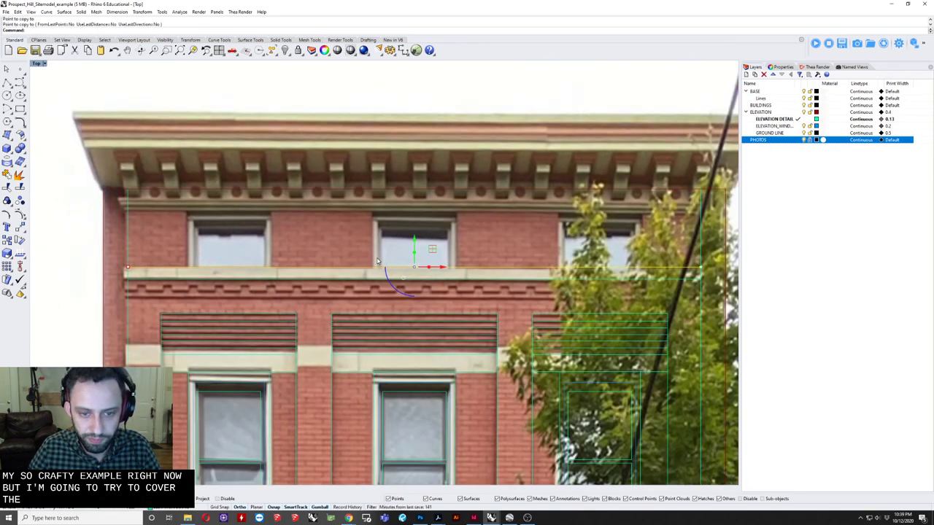
right_click_drag(164, 219, 321, 243)
scroll(369, 284, "up", 6)
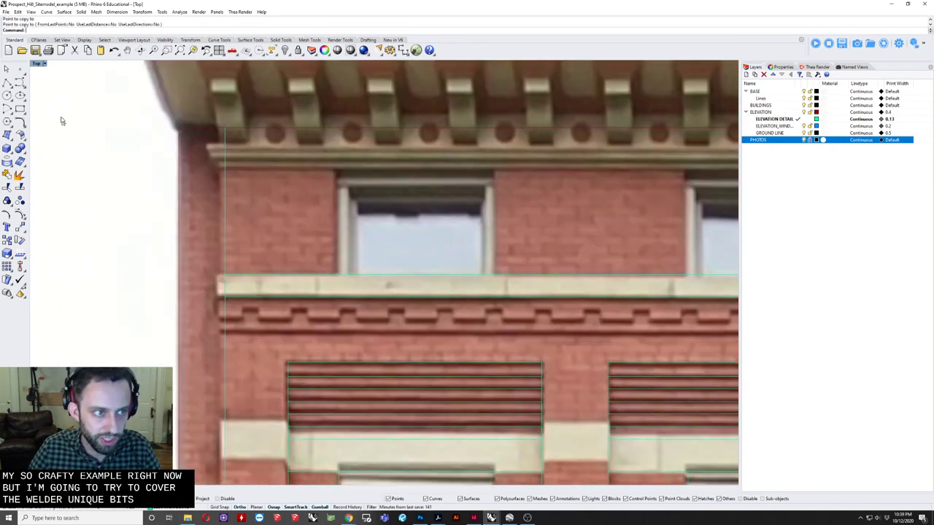
left_click(8, 82)
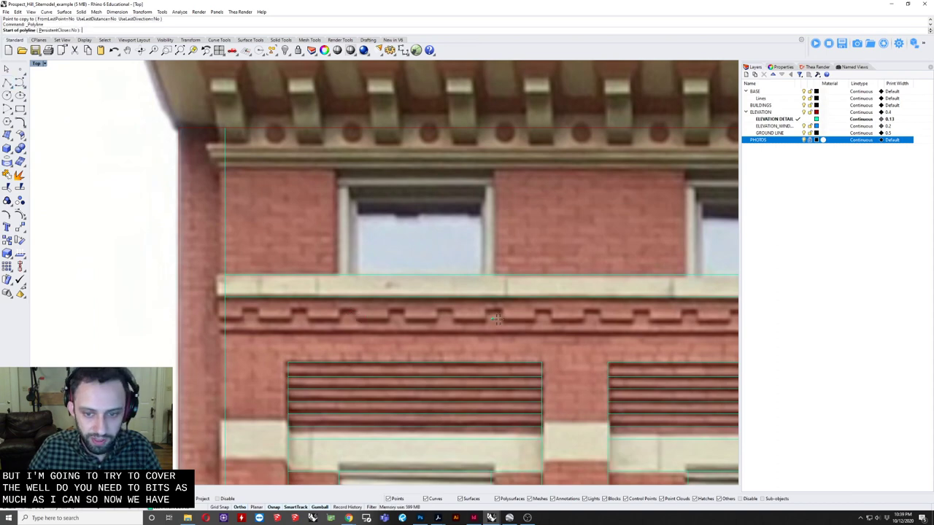
right_click_drag(638, 312, 581, 304)
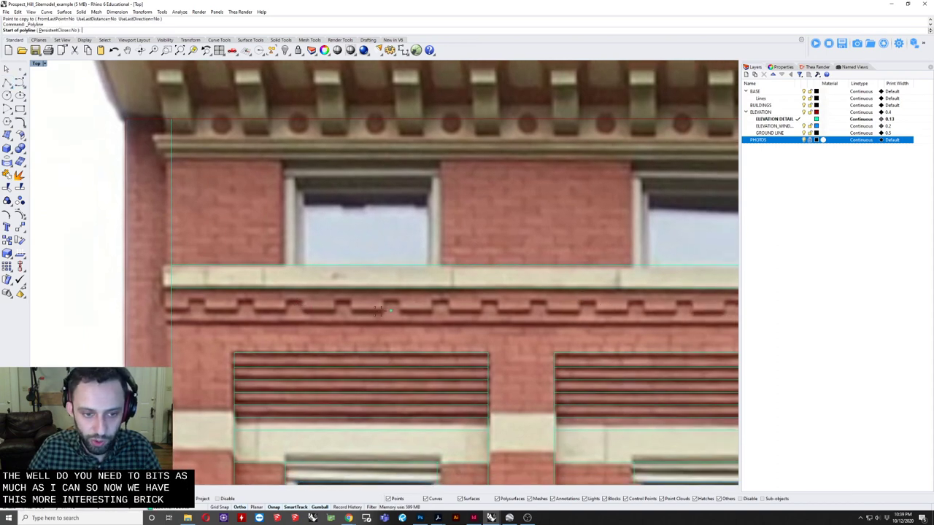
scroll(193, 307, "up", 3)
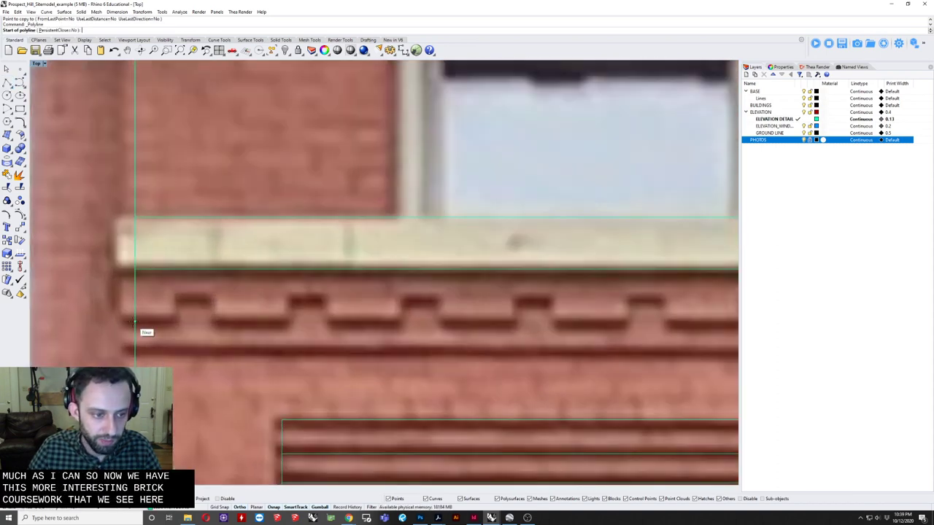
left_click(132, 319)
key("Escape")
key("Return")
left_click(135, 320)
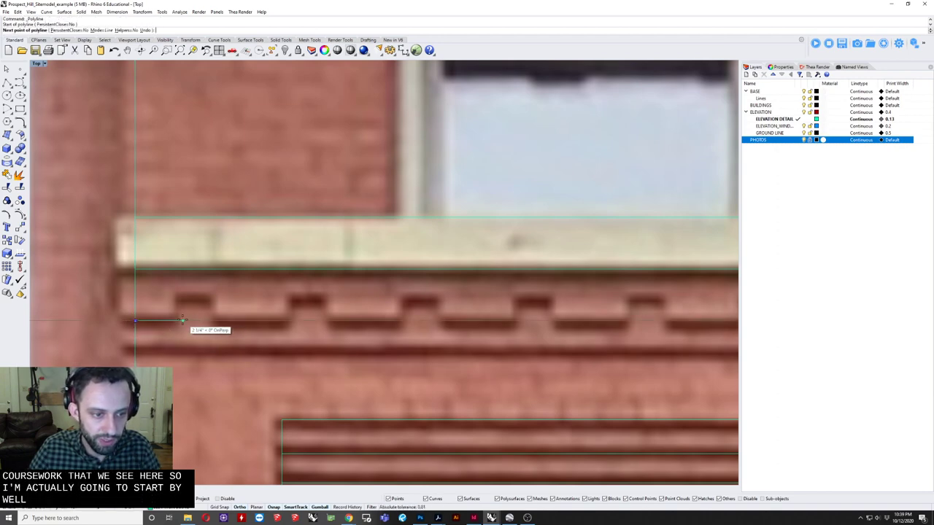
left_click(173, 321)
left_click(173, 295)
left_click(210, 295)
left_click(210, 320)
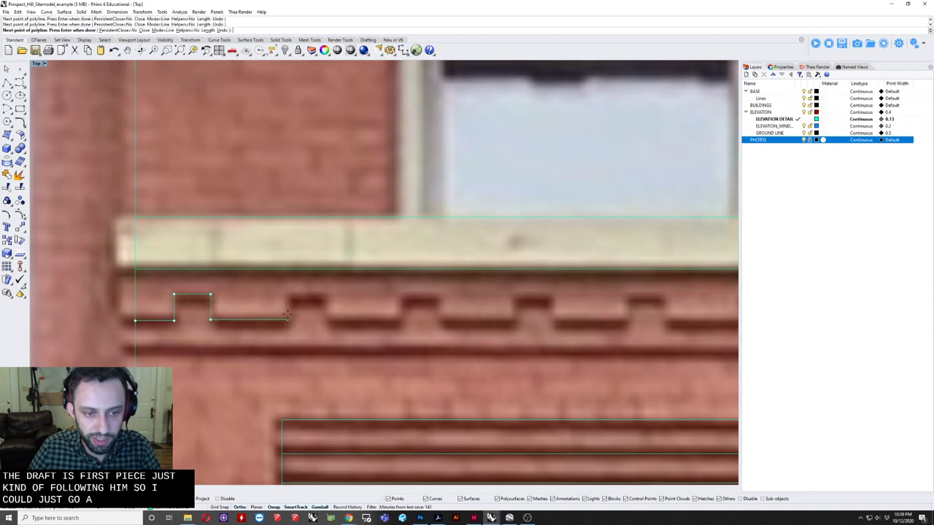
left_click(286, 318)
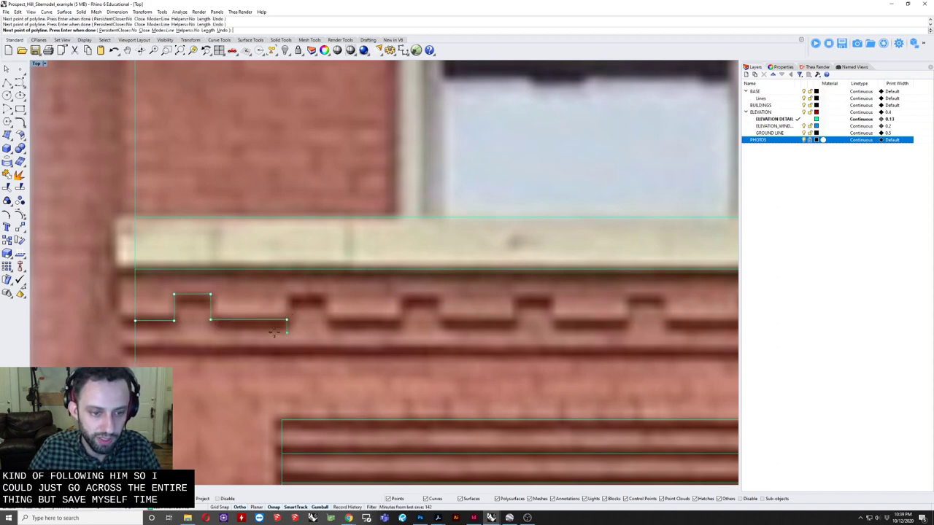
key("ctrl+z")
key("Return")
Step: Trace the following dentil and notch as a separate polyline from the first notch's end, and select it
key("Return")
left_click(210, 320)
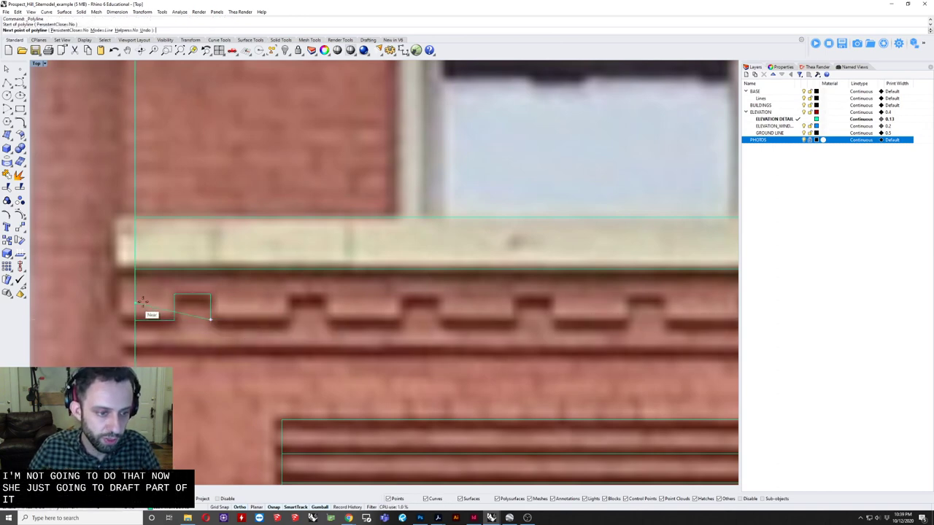
left_click(287, 319)
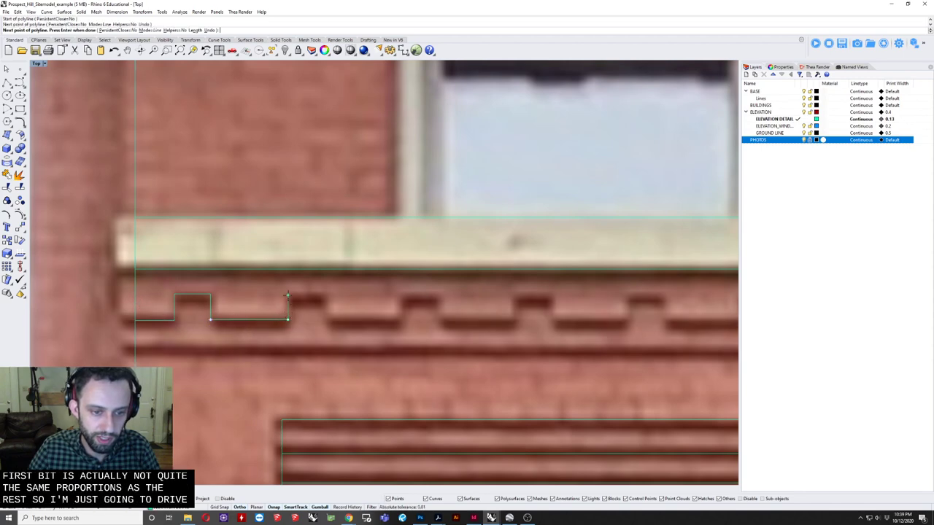
left_click(288, 295)
left_click(324, 295)
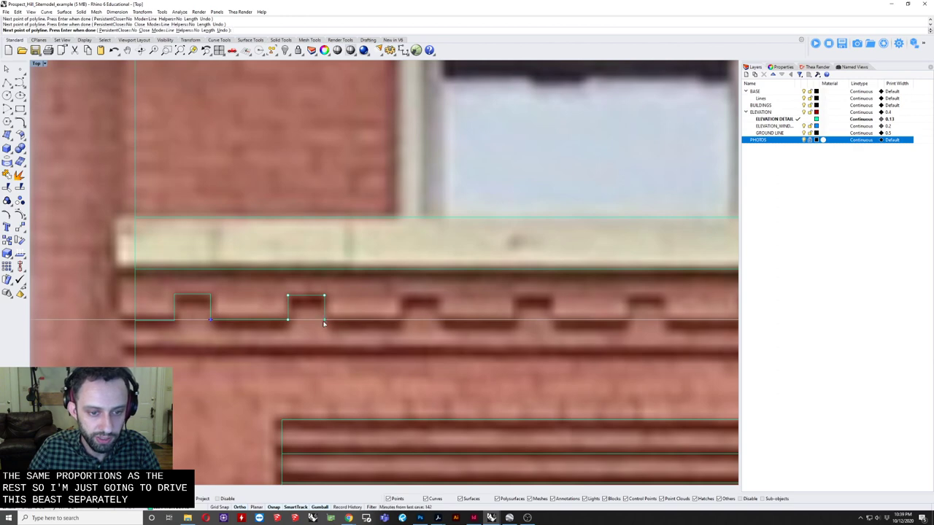
left_click(324, 319)
key("Return")
left_click(277, 320)
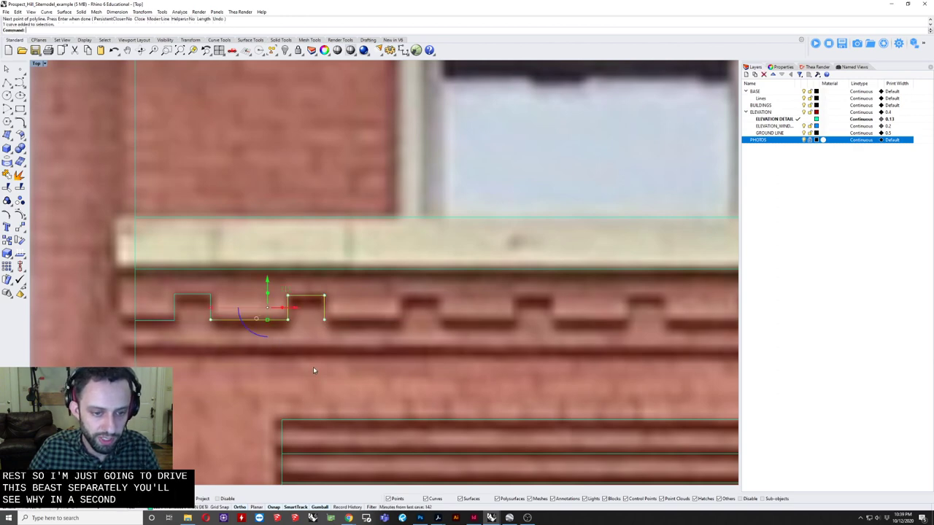
Step: Try a linear array of the selected dentil polyline with 20 items, spaced by its own length, and undo it
type("Aar")
key("BackSpace")
key("BackSpace")
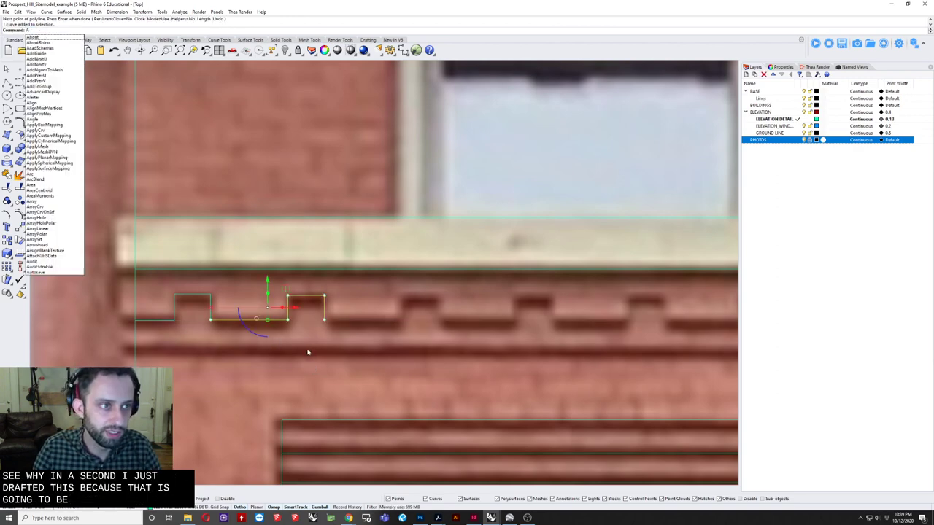
type("ar")
key("BackSpace")
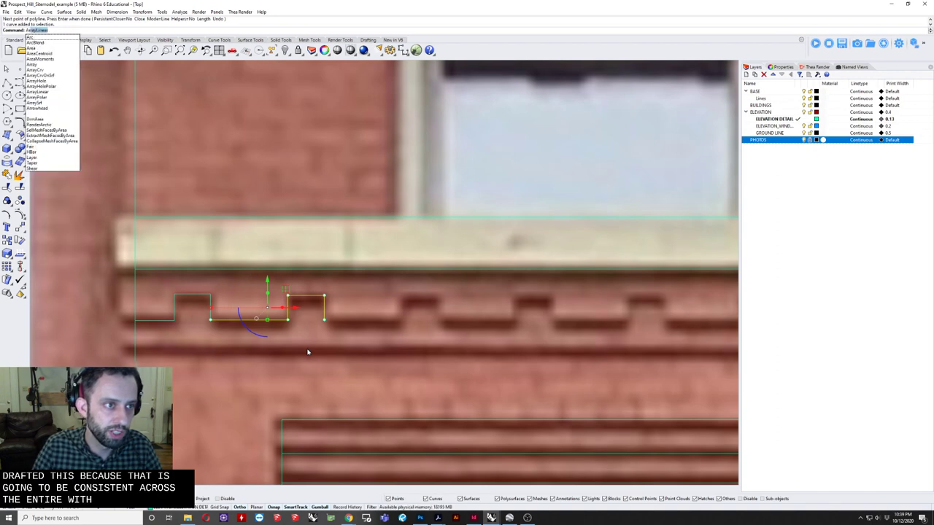
key("Return")
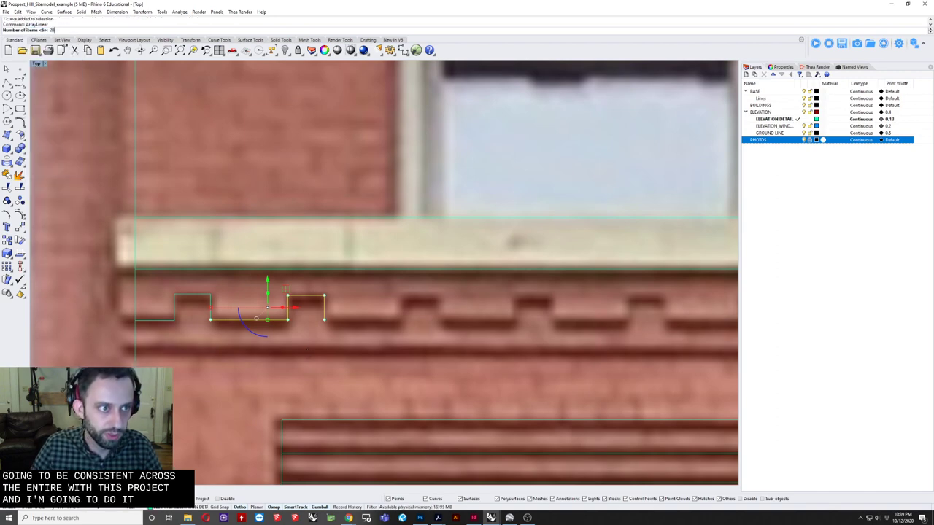
type("20")
key("Return")
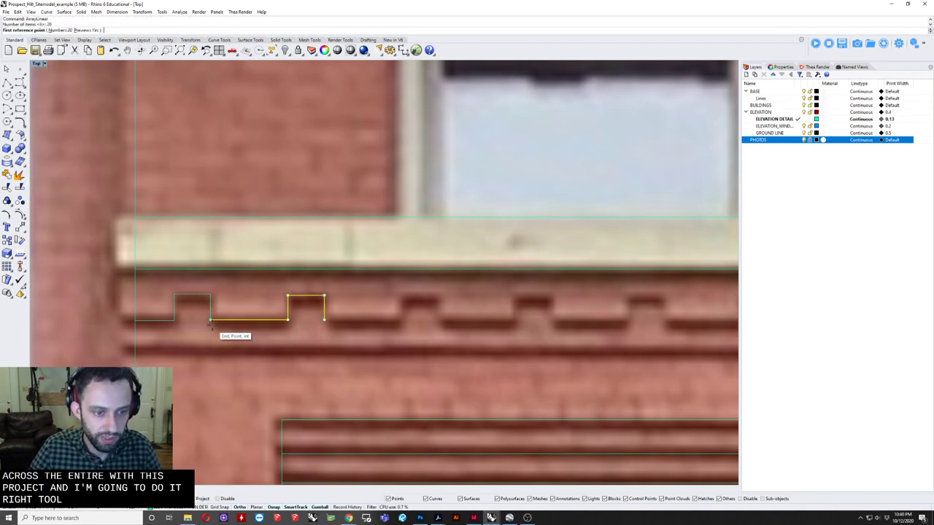
left_click(210, 318)
left_click(324, 319)
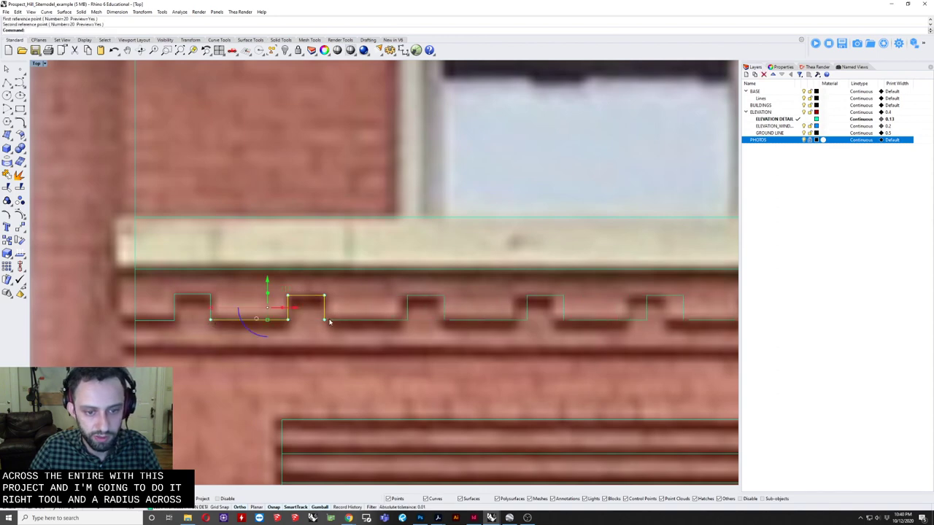
key("ctrl+z")
Step: Array the dentil polyline linearly with 20 items, using its start and end points as the spacing reference
key("Return")
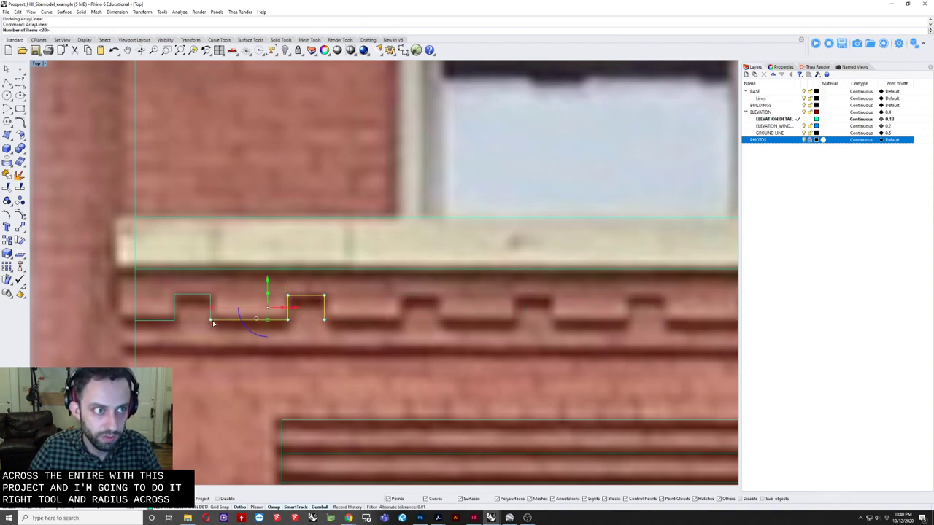
key("Return")
left_click(210, 319)
left_click(324, 319)
scroll(325, 321, "down", 2)
key("Escape")
right_click_drag(381, 333, 239, 323)
scroll(364, 324, "down", 6)
scroll(317, 344, "down", 4)
right_click_drag(317, 344, 234, 318)
scroll(248, 345, "up", 2)
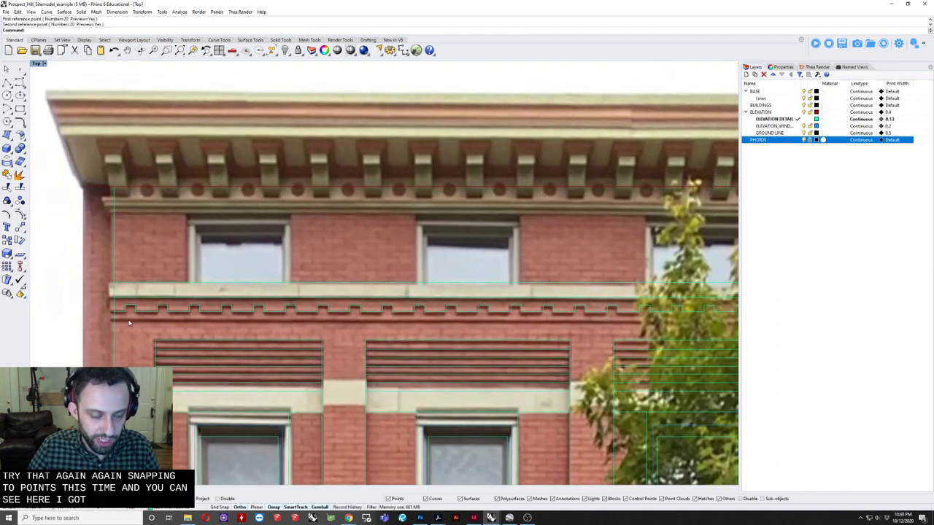
Step: Mirror the first notch polyline to the far end of the dentil course about a vertical axis through the stone band's midpoint
right_click_drag(146, 323, 132, 328)
type("mi")
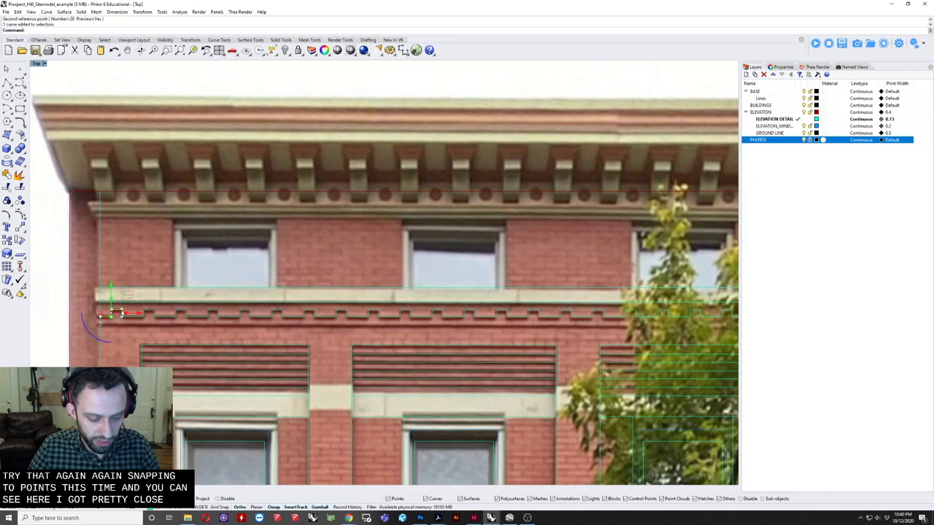
key("Return")
scroll(146, 314, "down", 2)
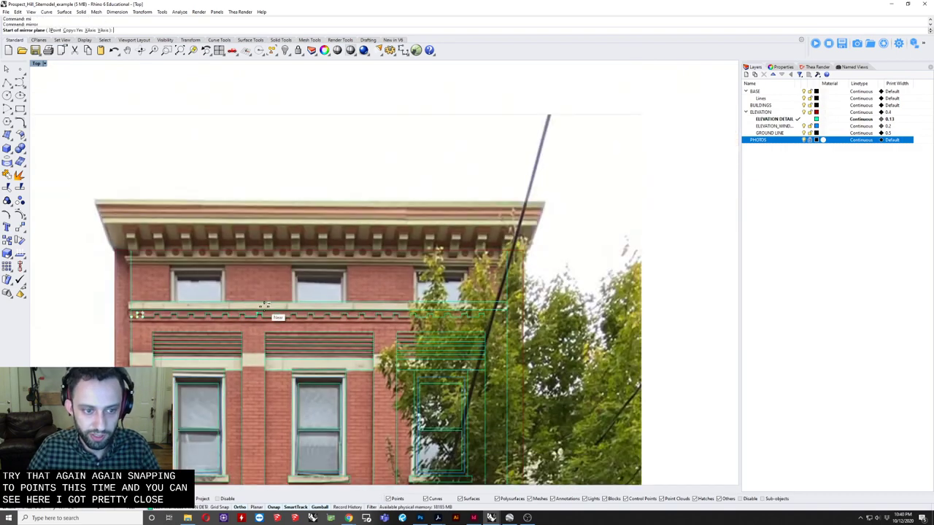
left_click(319, 301)
left_click(324, 285)
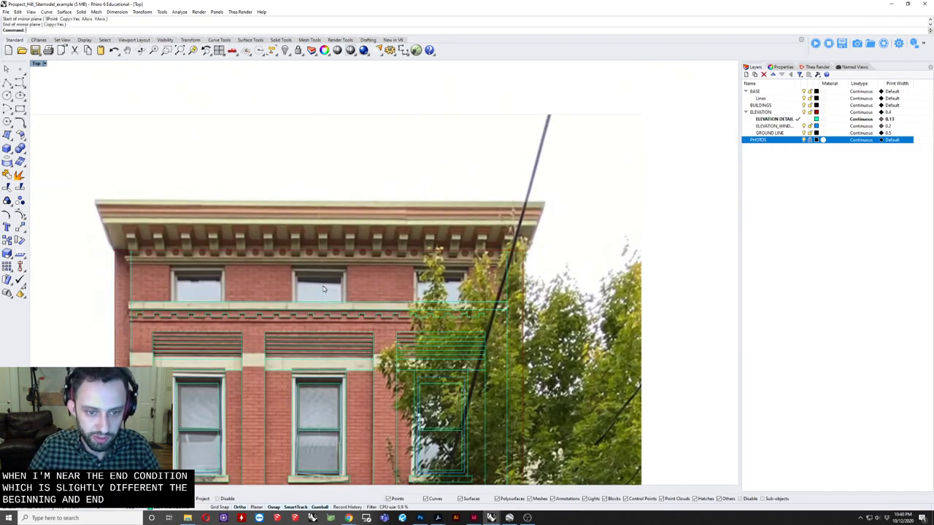
type("mi")
key("Return")
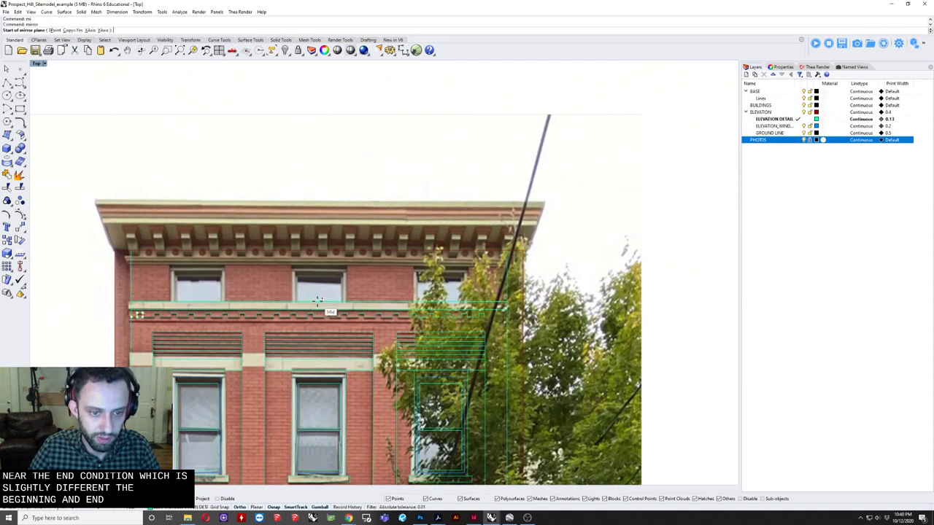
left_click(319, 300)
left_click(320, 291)
Step: Copy the last arrayed dentil polyline one unit further, from its start point to its end point
scroll(478, 334, "up", 2)
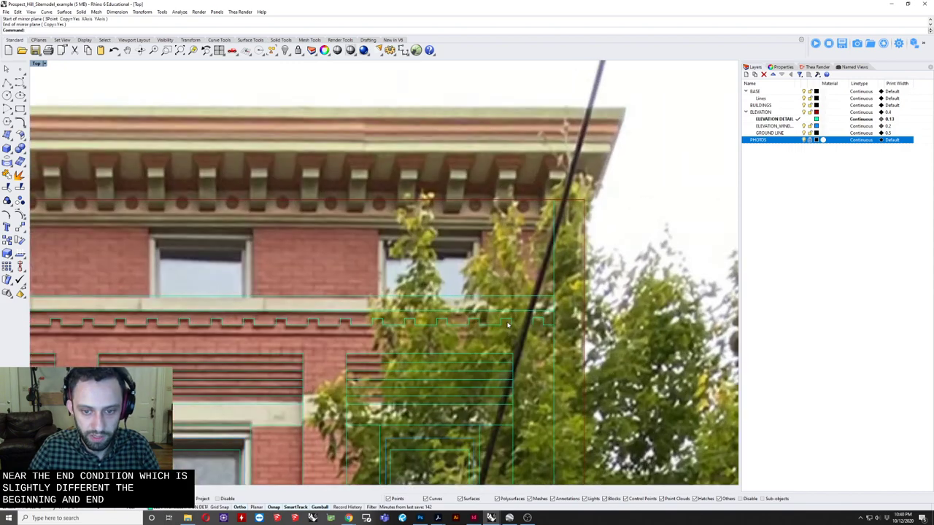
scroll(508, 323, "up", 2)
left_click(509, 324)
scroll(508, 325, "up", 3)
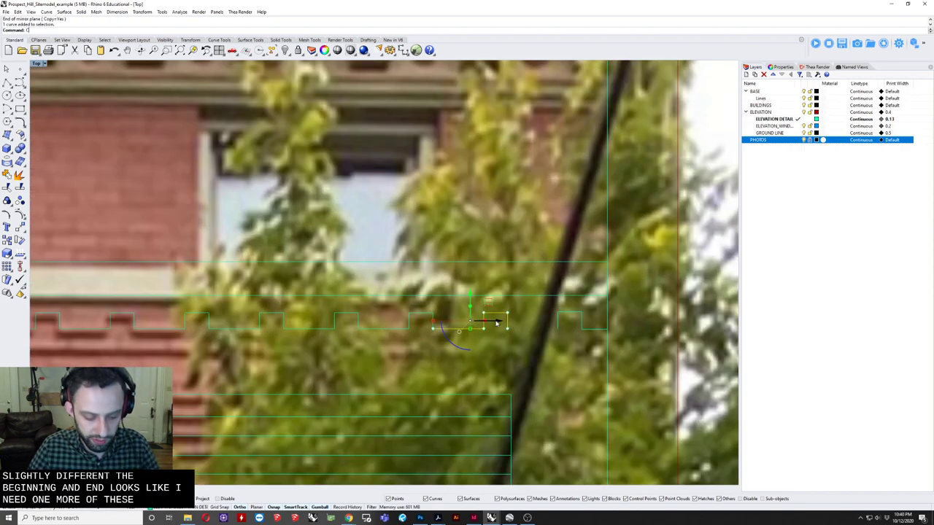
type("co")
key("Return")
left_click(435, 329)
left_click(508, 326)
key("Return")
scroll(536, 318, "down", 4)
scroll(536, 318, "up", 4)
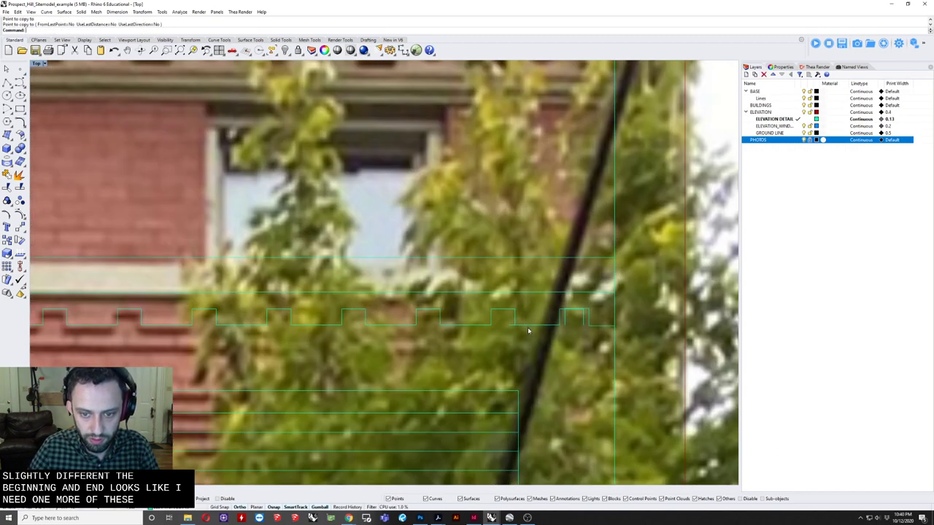
Step: Move the added dentil polyline so that it continues directly from the end of the preceding notch
left_click(528, 326)
type("M")
key("Return")
scroll(510, 324, "up", 3)
left_click(509, 324)
left_click(521, 324)
scroll(547, 314, "down", 3)
scroll(578, 312, "up", 3)
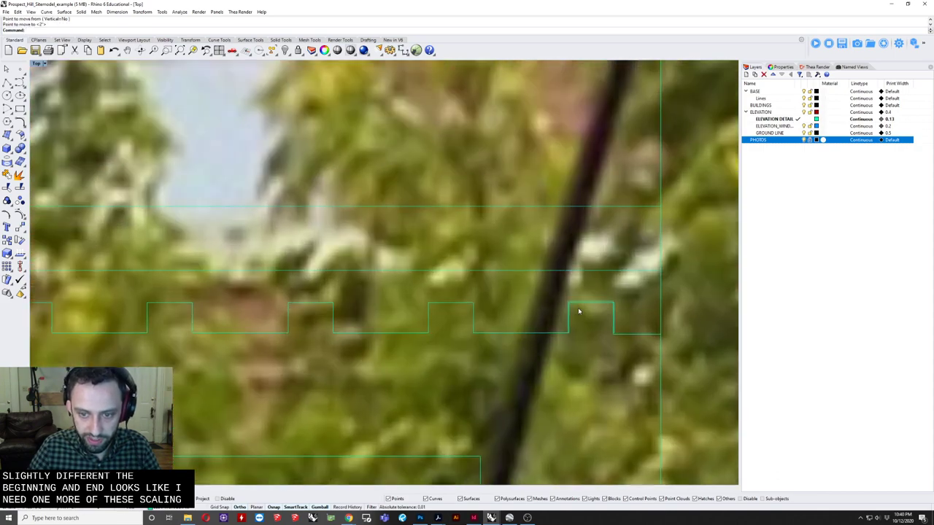
Step: Scale all dentil polylines except the first notch in one direction, from that notch's end to the mirrored end notch's lower corner
scroll(578, 312, "down", 8)
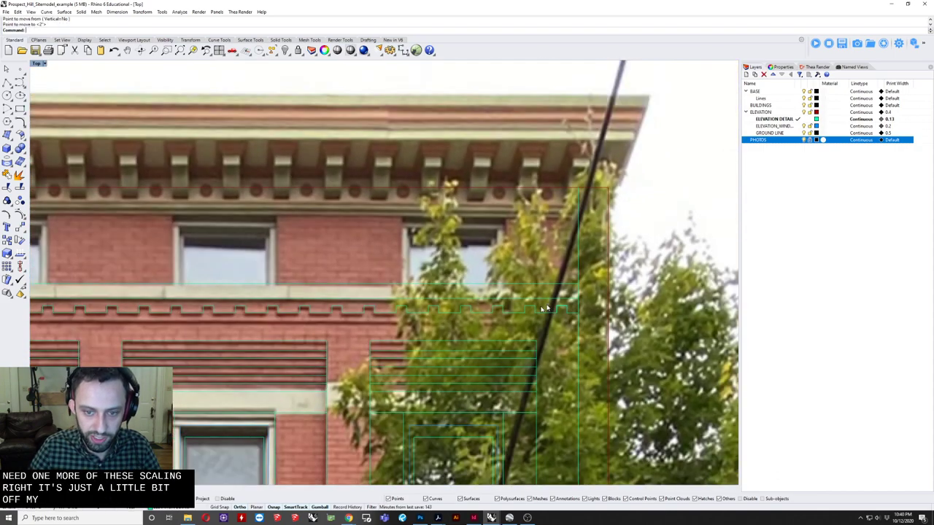
scroll(542, 324, "down", 2)
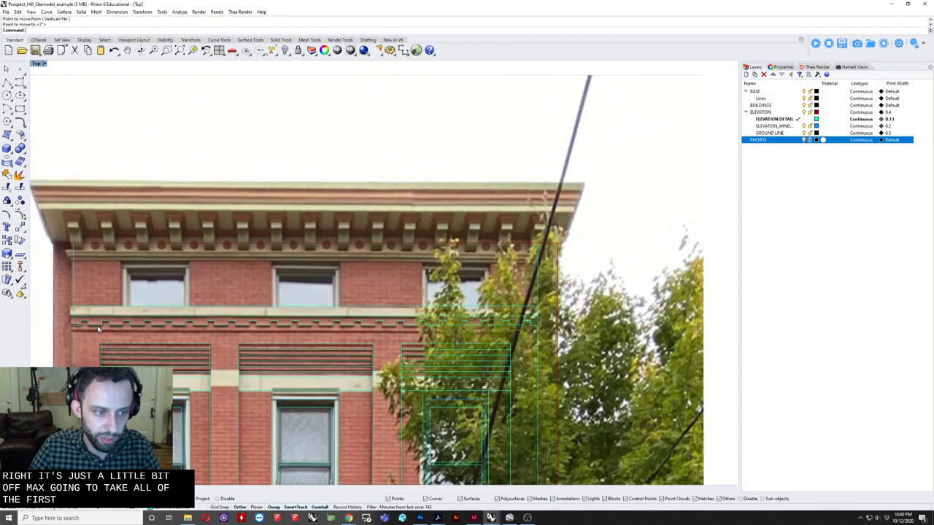
left_click(91, 329)
scroll(92, 331, "up", 3)
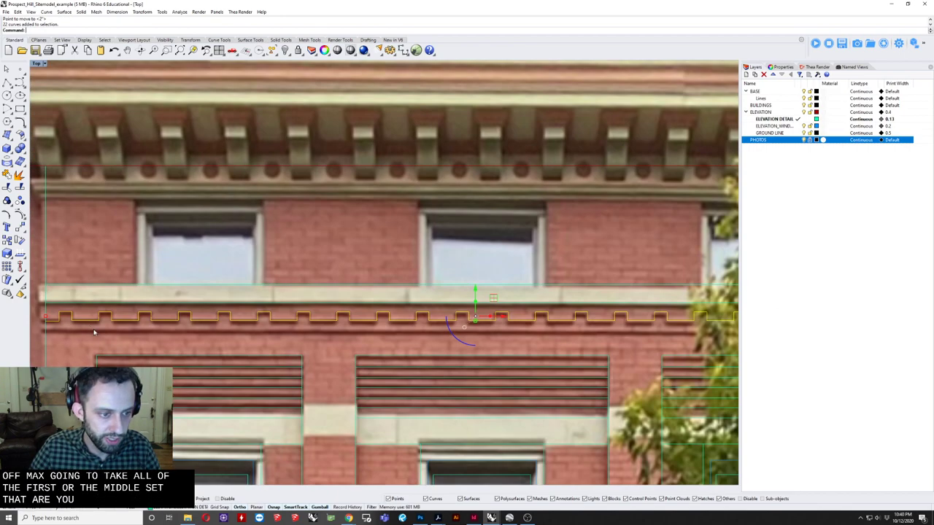
left_click(72, 314, "ctrl")
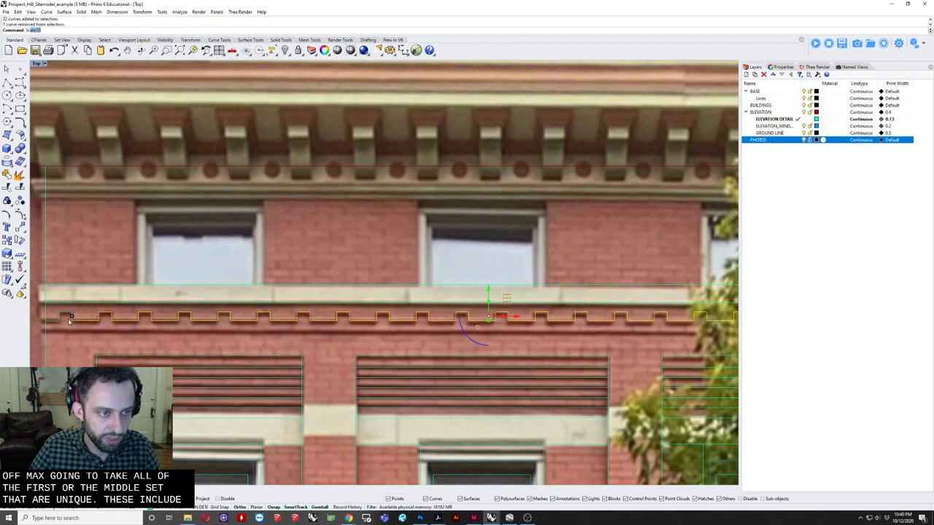
type("Scale1D")
key("Return")
left_click(72, 318)
scroll(444, 343, "up", 6)
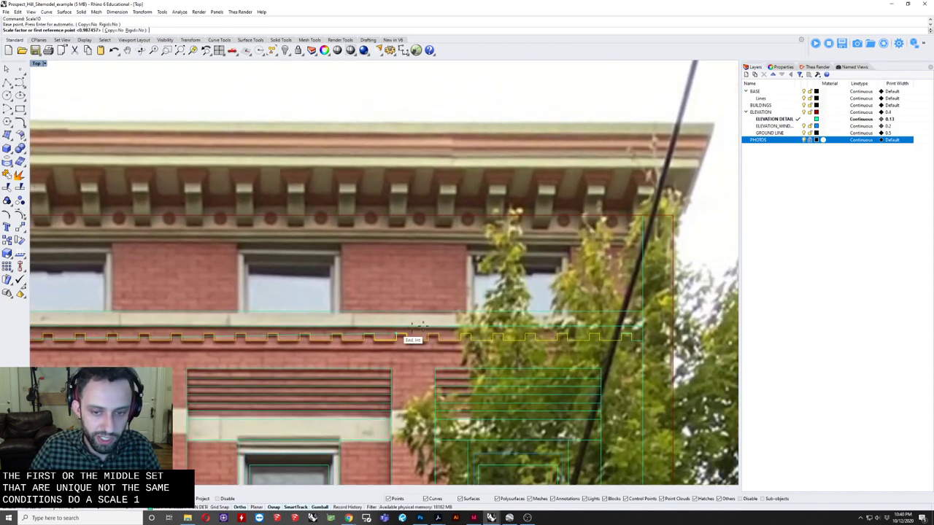
scroll(454, 370, "up", 5)
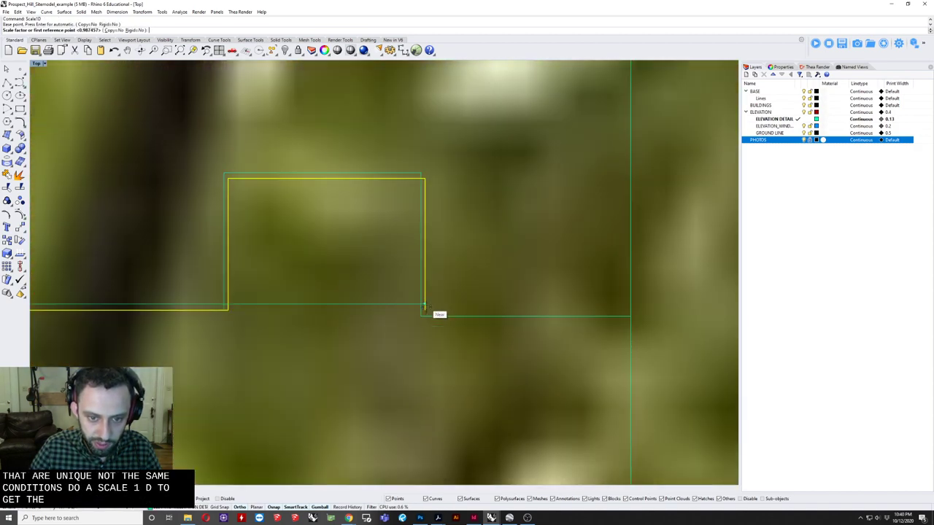
left_click(421, 311)
left_click(420, 315)
scroll(421, 315, "down", 2)
Step: Delete the mirrored end notch and draw a horizontal line from the last dentil's end to the pier edge
left_click(291, 200)
key("Delete")
left_click(292, 204)
type("polyline")
key("Return")
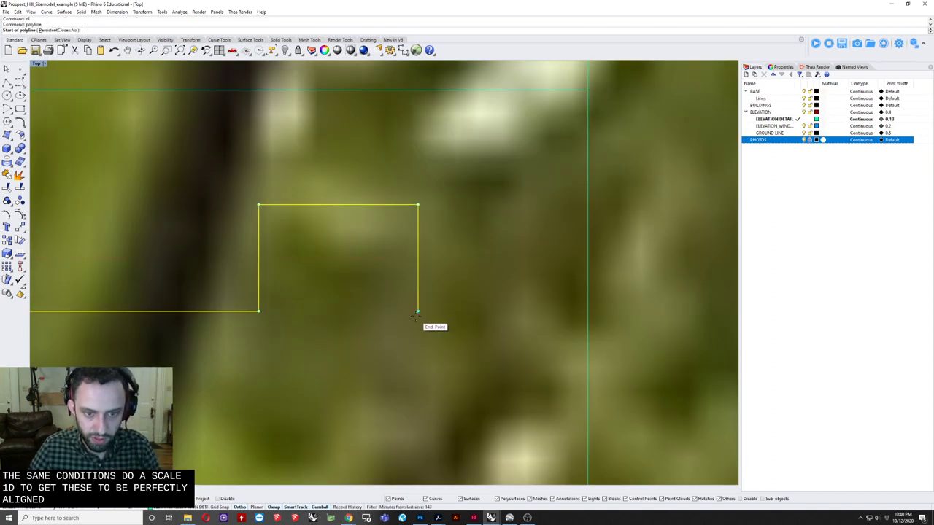
left_click(417, 311)
left_click(590, 311)
key("Return")
left_click_drag(504, 277, 349, 374)
Step: Draw a vertical centre guide line from the midpoint above the first bay's upper window to beyond the attic window's head
scroll(364, 361, "down", 6)
scroll(363, 360, "down", 10)
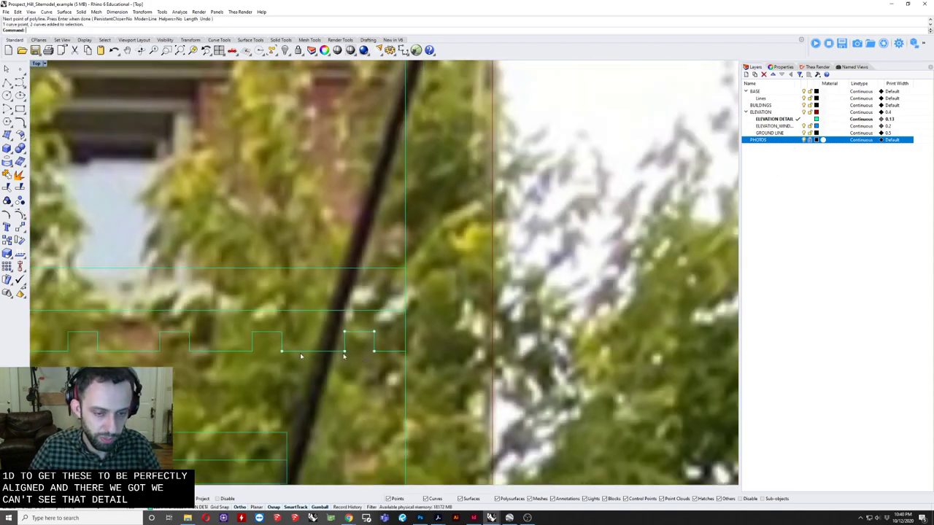
scroll(568, 366, "down", 2)
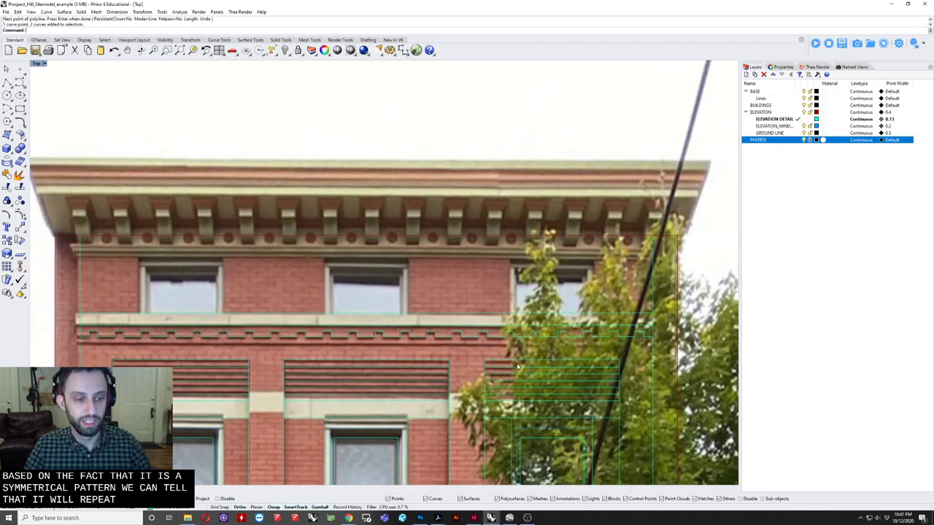
right_click_drag(389, 333, 417, 335)
scroll(228, 334, "up", 2)
right_click_drag(228, 333, 300, 346)
left_click(6, 83)
scroll(310, 423, "up", 1)
left_click(306, 424)
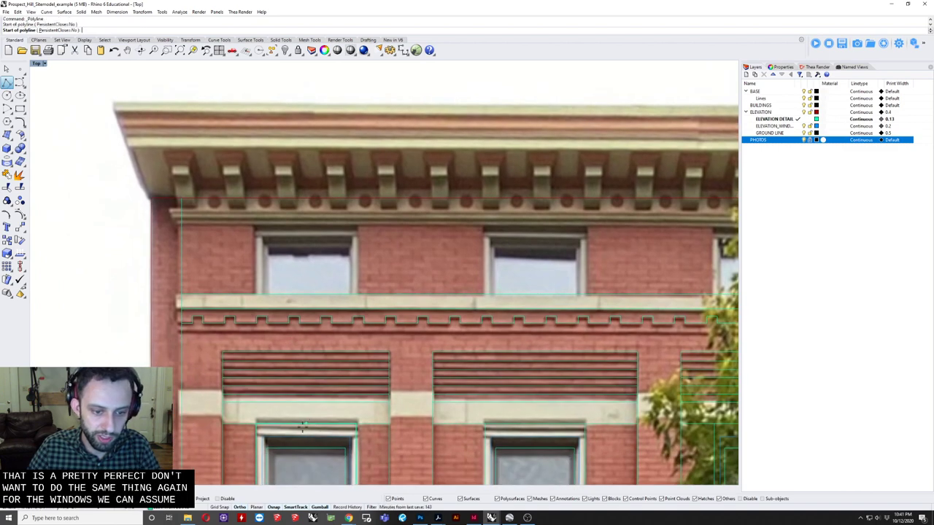
left_click(306, 188)
key("Return")
Step: Trace half of the first attic window's outer outline from the stone band up and across to the centre guide line
key("Return")
scroll(292, 248, "up", 2)
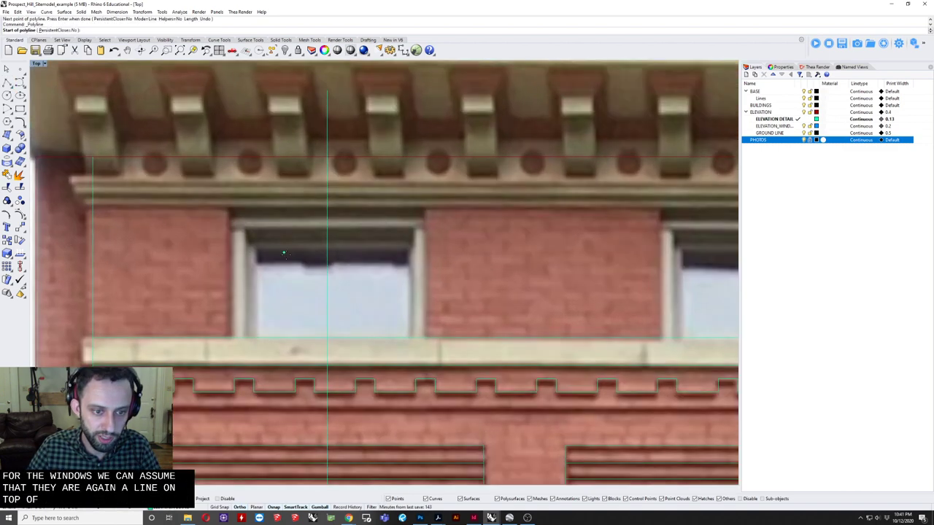
left_click(228, 338)
left_click(229, 208)
left_click(328, 208)
key("Return")
Step: Mirror the half outline of the attic window across the centre guide line and join the two halves
left_click(323, 209)
type("mirror")
key("Return")
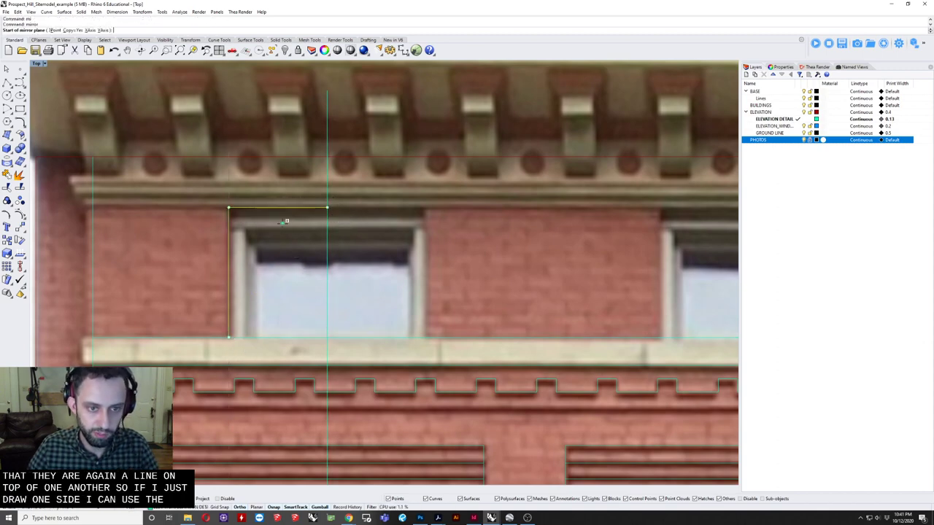
left_click(327, 208)
left_click(327, 247)
left_click(318, 207, "shift")
key("ctrl+j")
Step: Offset the joined attic window outline inward by 1.25 and delete the vertical centre guide line
type("o")
key("Return")
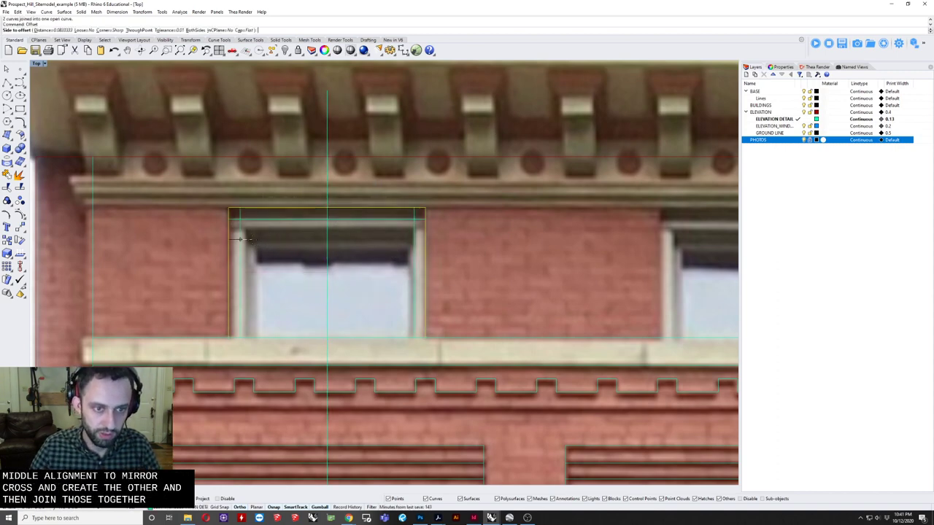
type("1.25")
left_click(255, 243)
key("Escape")
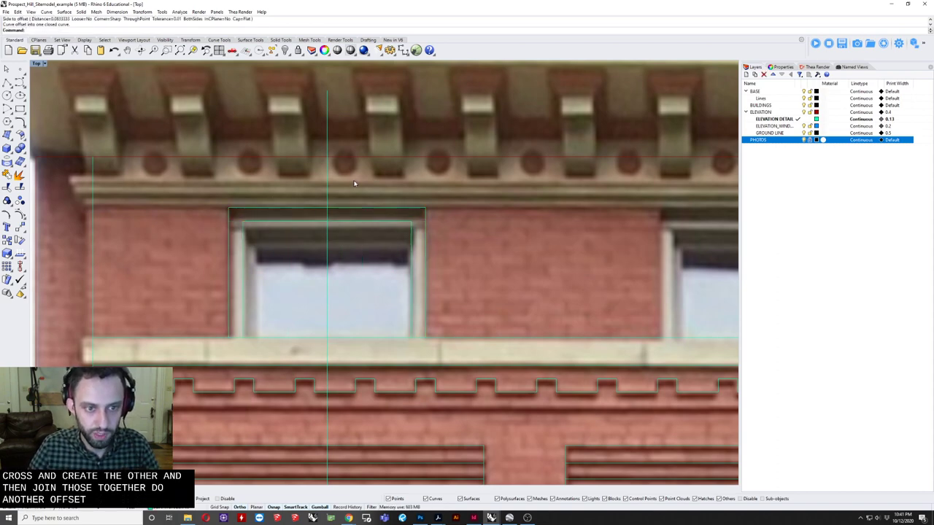
left_click(326, 183)
key("Delete")
Step: Copy both outlines of the first attic window to the middle attic window, using the head's midpoint as base point
scroll(357, 234, "down", 5)
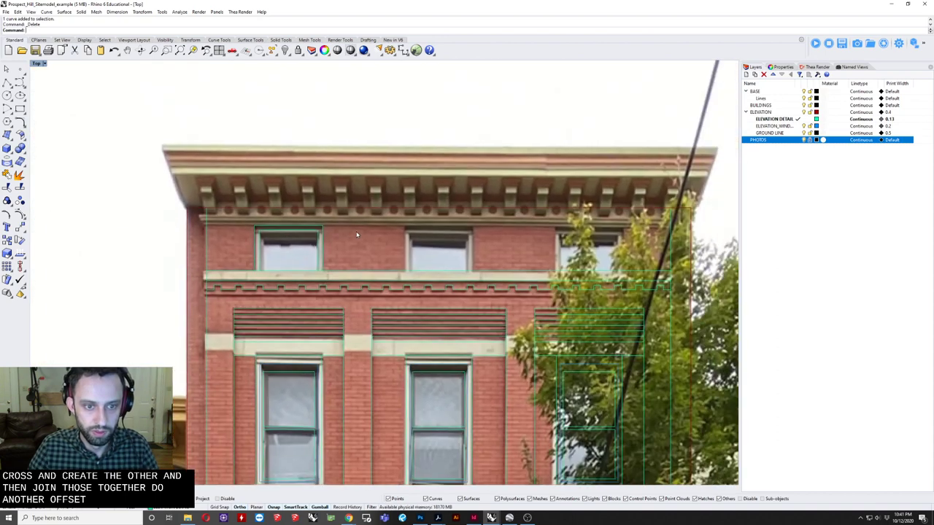
left_click(299, 268)
type("co")
key("Return")
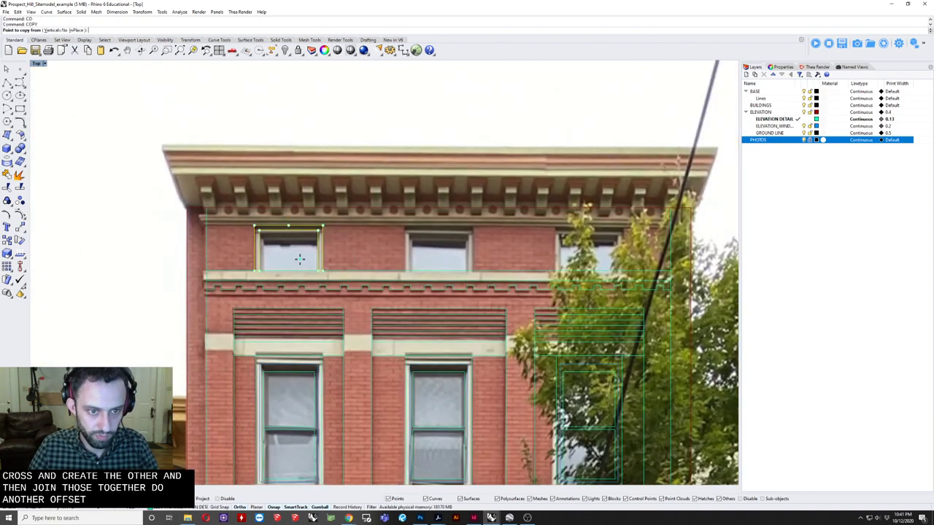
left_click(288, 228)
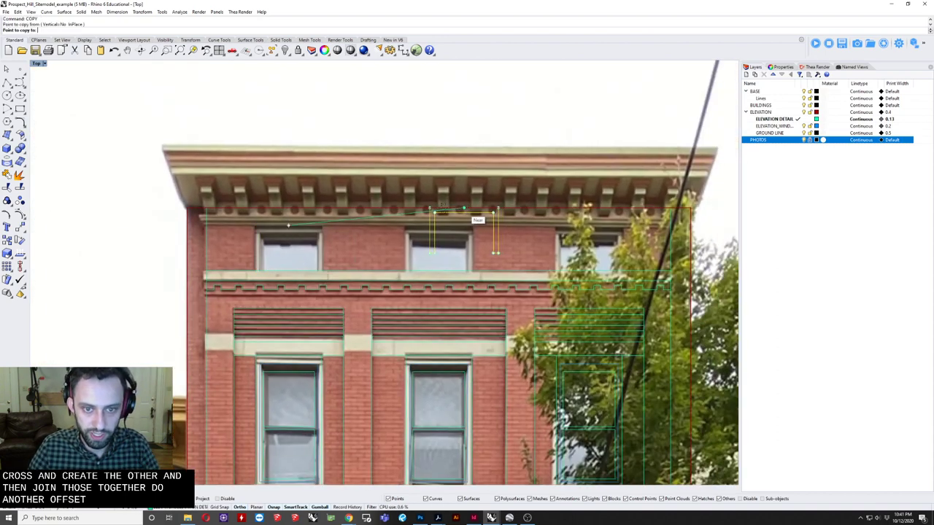
left_click(438, 227)
key("Return")
Step: Mirror the first attic window to the third bay about a vertical axis through the midpoint of the building outline's top edge
left_click(276, 263)
type("mi")
key("Return")
left_click(444, 207)
left_click(444, 157)
Step: Hide the PHOTOS layer to check the whole elevation linework on its own, and show the layer again
scroll(408, 155, "down", 5)
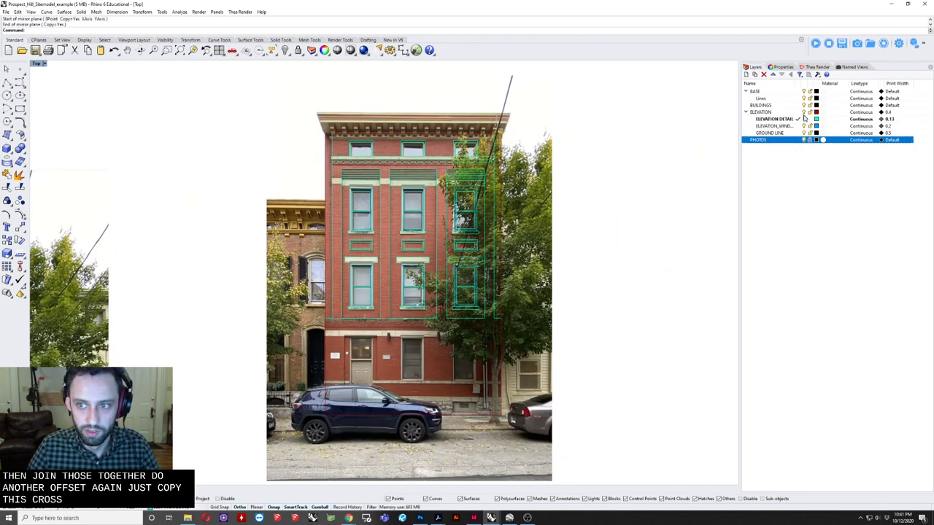
left_click(803, 140)
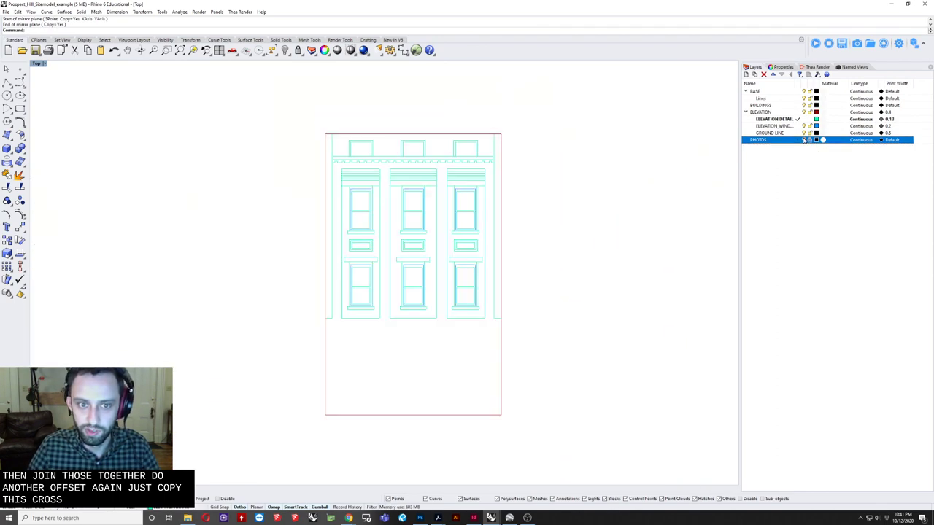
left_click(803, 140)
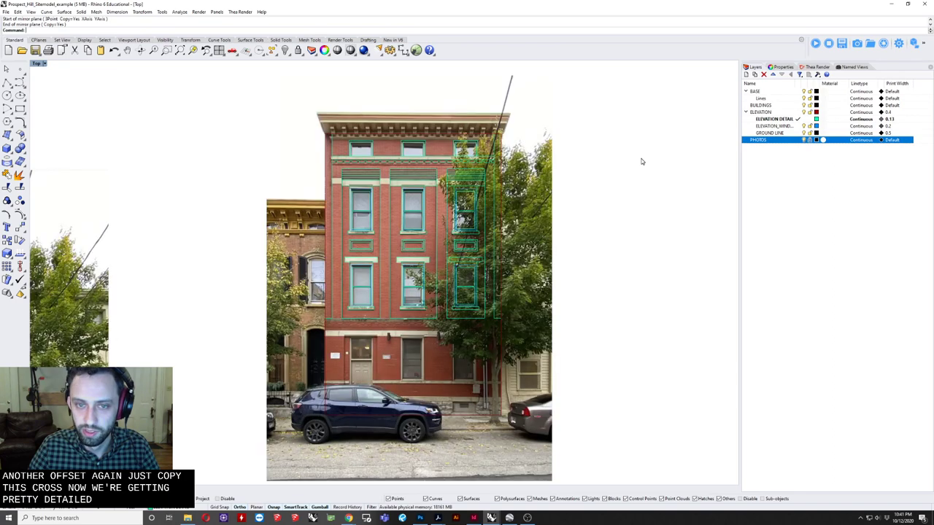
Step: Examine the cornice's mouldings, brackets and underside at the red building's upper-left corner
scroll(330, 264, "up", 2)
scroll(332, 259, "up", 3)
scroll(336, 250, "up", 3)
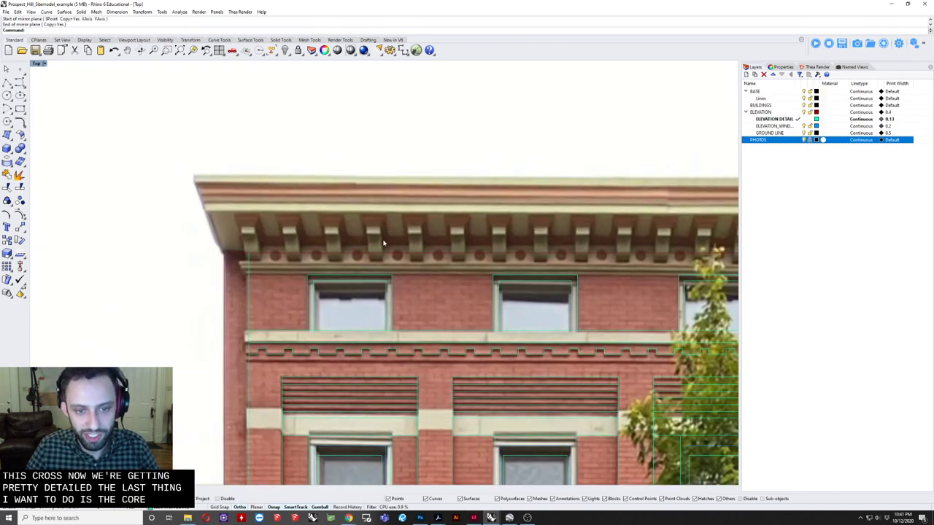
right_click_drag(407, 248, 386, 238)
scroll(394, 233, "down", 2)
scroll(272, 258, "up", 5)
right_click_drag(281, 308, 279, 309)
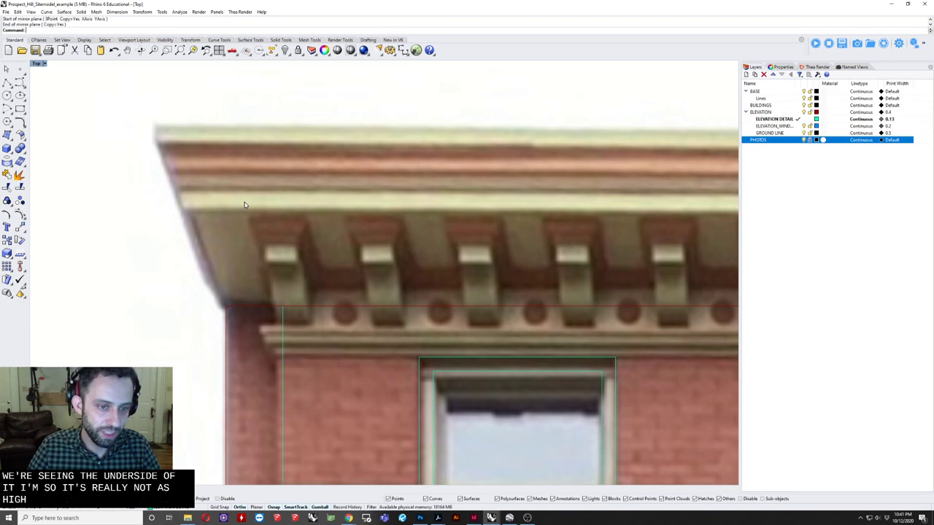
scroll(244, 287, "down", 2)
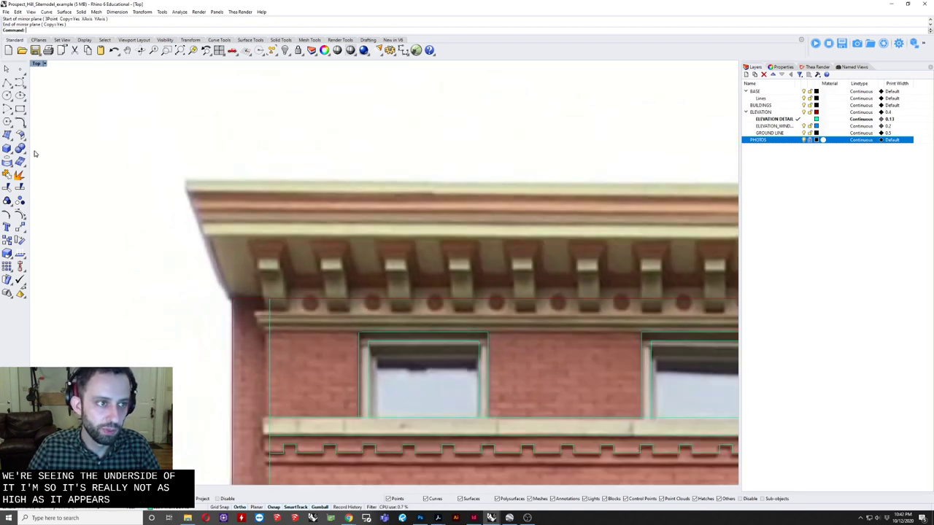
left_click(7, 82)
left_click(217, 180)
left_click(221, 232)
left_click(280, 178)
left_click(212, 178)
left_click(248, 179)
key("Return")
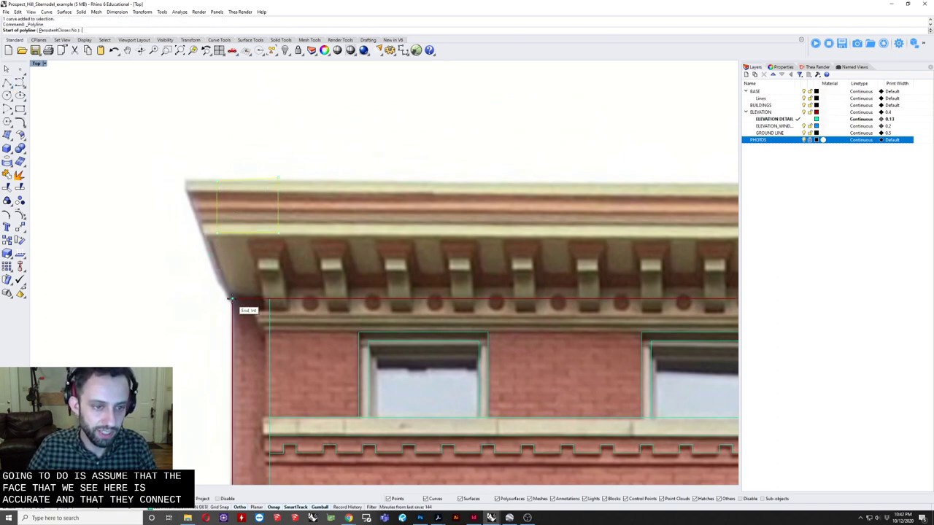
key("Escape")
key("Escape")
left_click(234, 181)
key("Delete")
Step: Draw a vertical polyline guide from the building outline's top-left corner up past the cornice's top edge
left_click(7, 82)
scroll(179, 214, "up", 2)
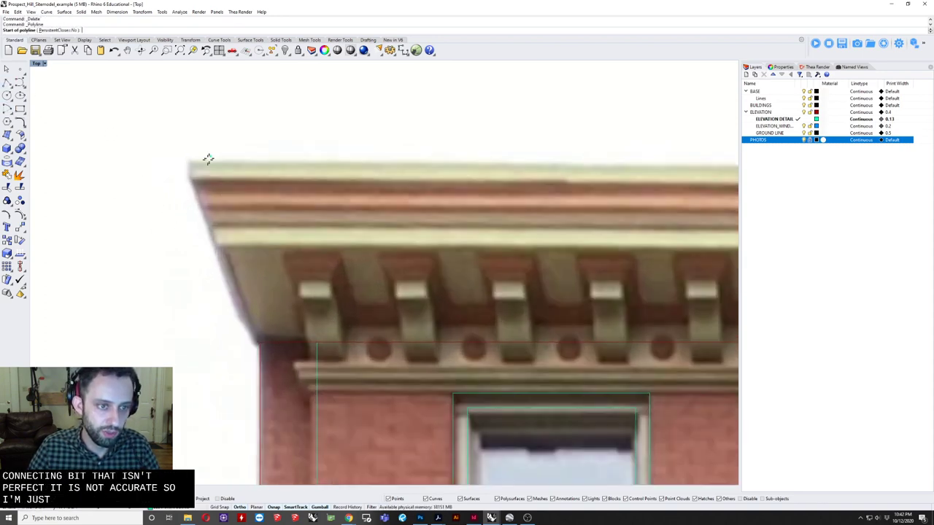
left_click(260, 341)
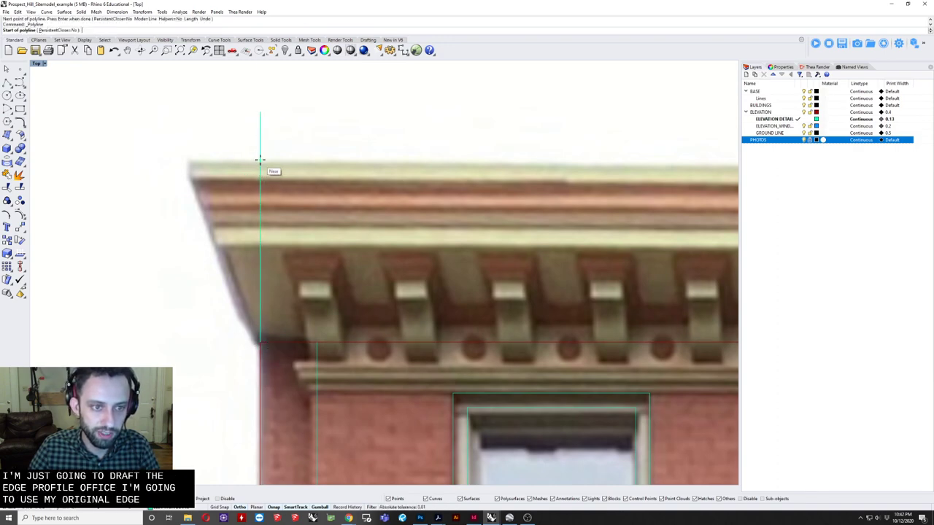
Step: Draw a stepped polyline of the cornice edge profile, starting and ending on the vertical reference line at the building's left edge
left_click(260, 159)
left_click(190, 162)
left_click(191, 181)
left_click(201, 180)
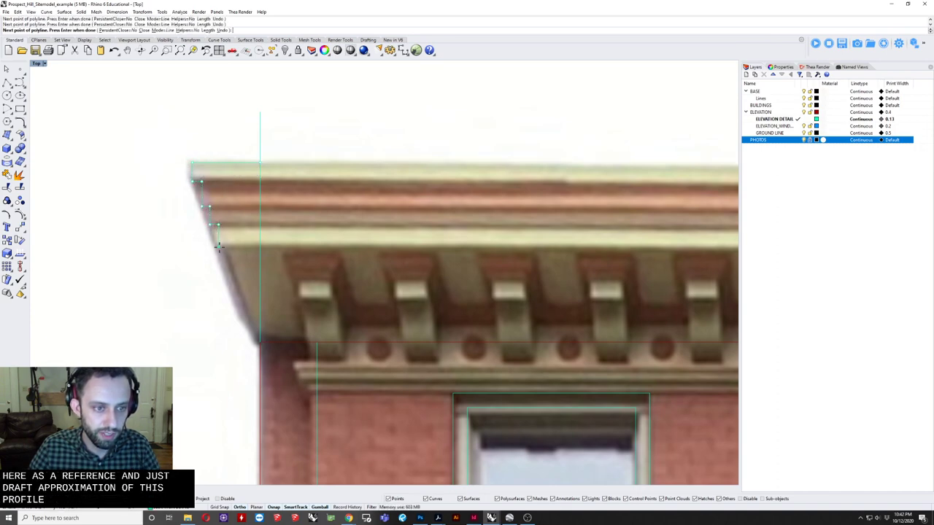
left_click(260, 248)
key("Return")
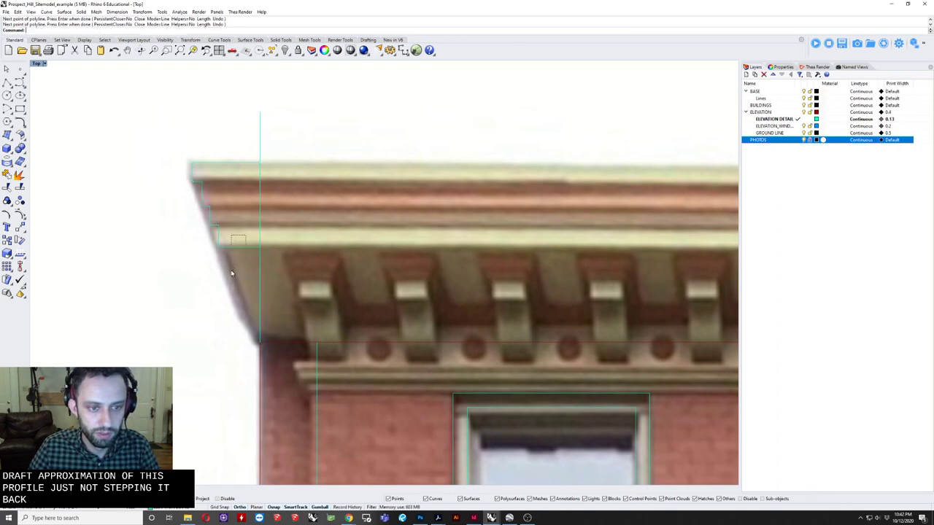
Step: Move the cornice profile down so its lower end meets the building outline's upper-left corner, and delete the vertical reference line
left_click_drag(232, 274, 230, 270)
type("m")
key("Return")
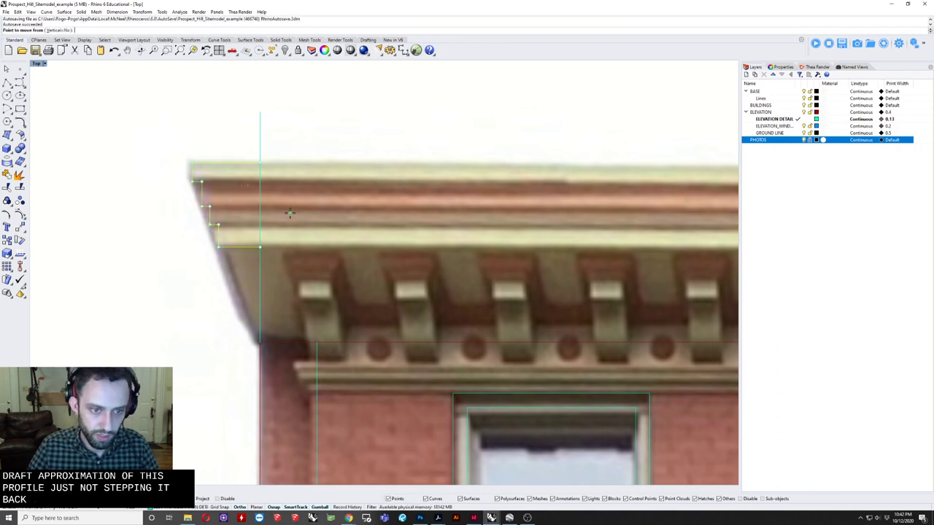
left_click(261, 249)
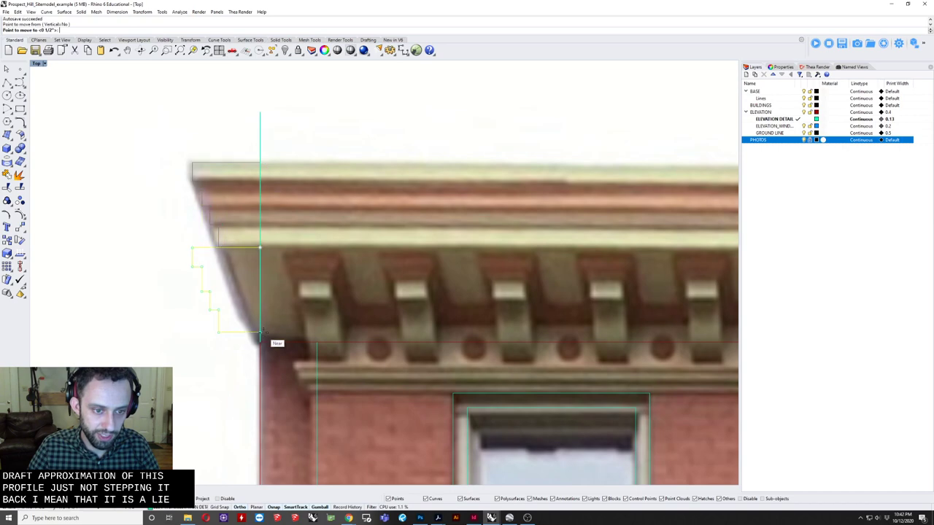
left_click(261, 341)
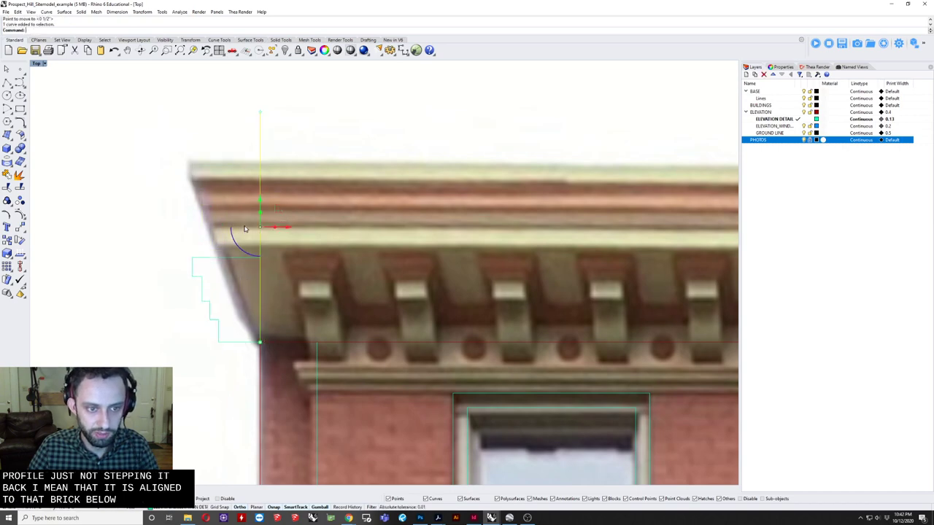
scroll(261, 283, "down", 2)
scroll(256, 292, "up", 2)
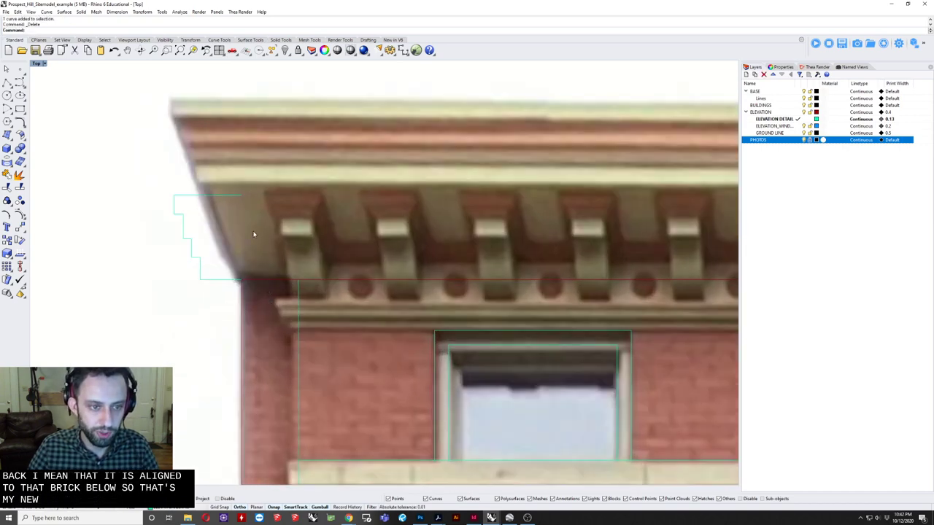
Step: Mirror a copy of the stepped cornice profile to the building's right side about the vertical centre line of the facade
scroll(265, 271, "down", 4)
left_click(228, 272)
type("mi")
key("Return")
scroll(407, 241, "down", 1)
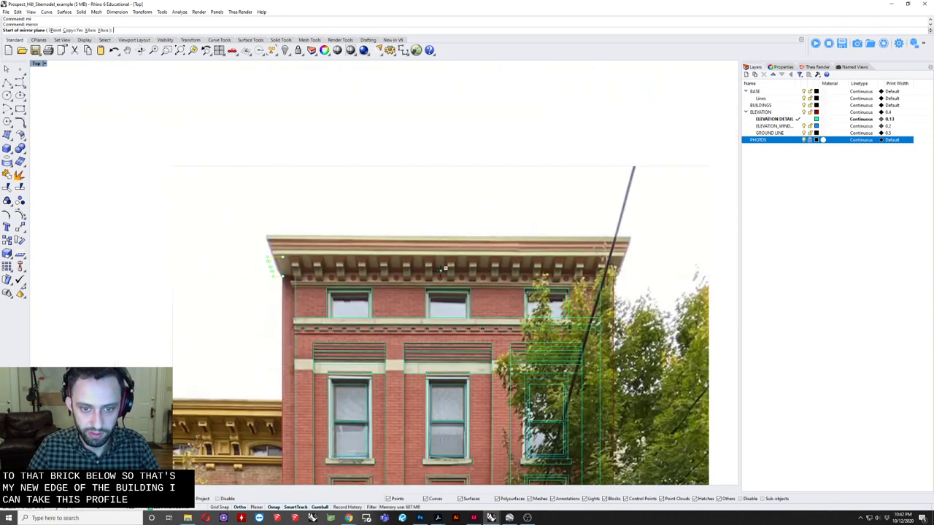
left_click(447, 276)
left_click(448, 226)
scroll(266, 280, "up", 6)
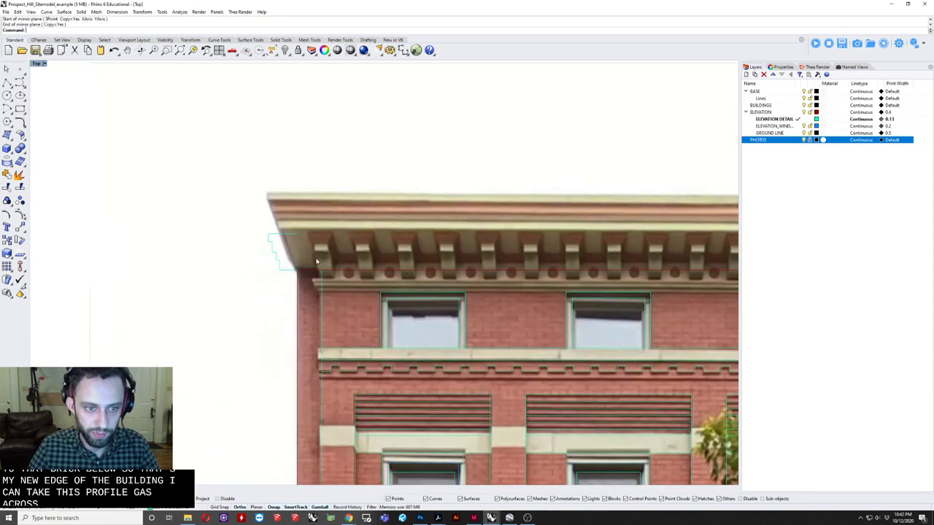
Step: Try tracing the photo's slanted cornice edge with a polyline from the building corner, and remove the trial curve
right_click_drag(286, 287, 254, 304)
type("d: pol")
key("Return")
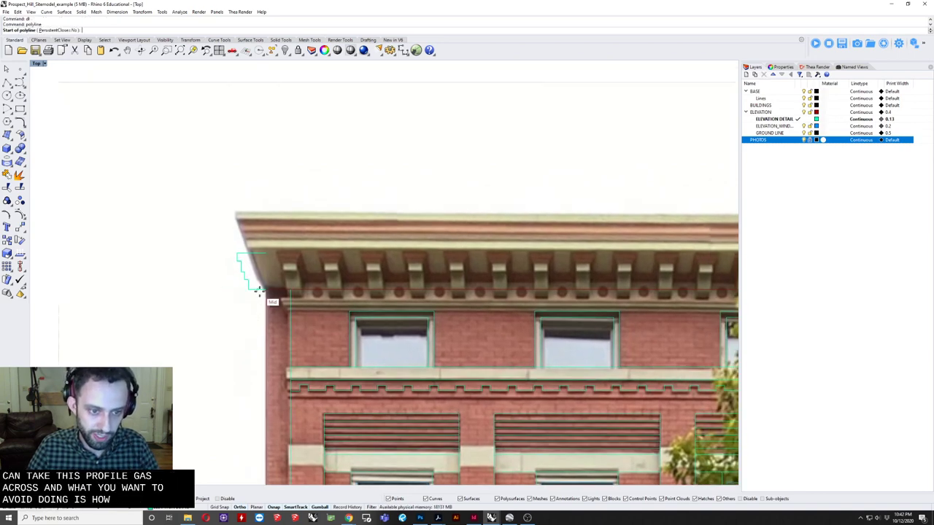
left_click(265, 289)
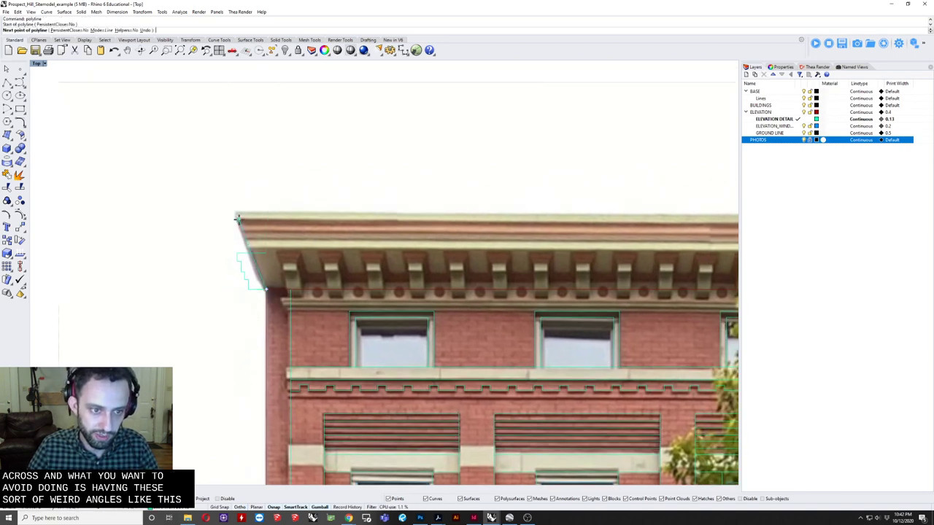
left_click(238, 218)
left_click(278, 215)
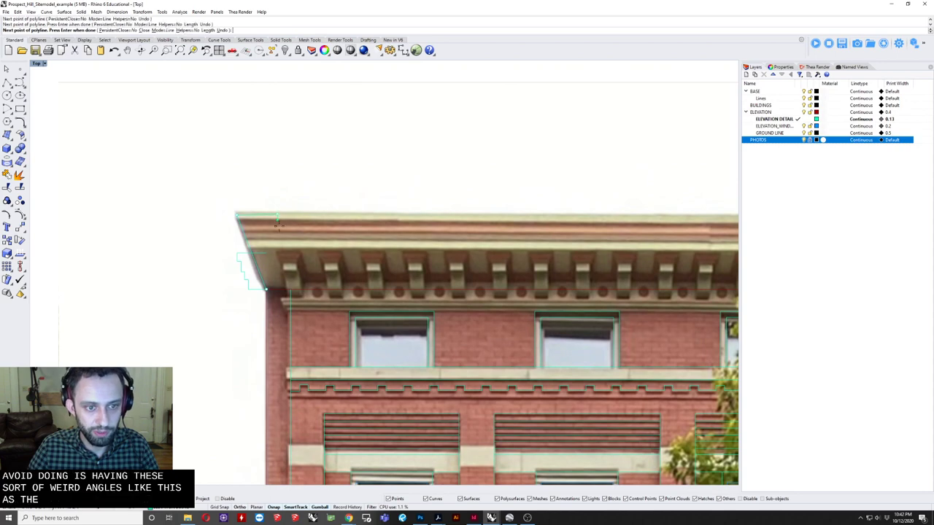
key("Return")
scroll(265, 277, "down", 3)
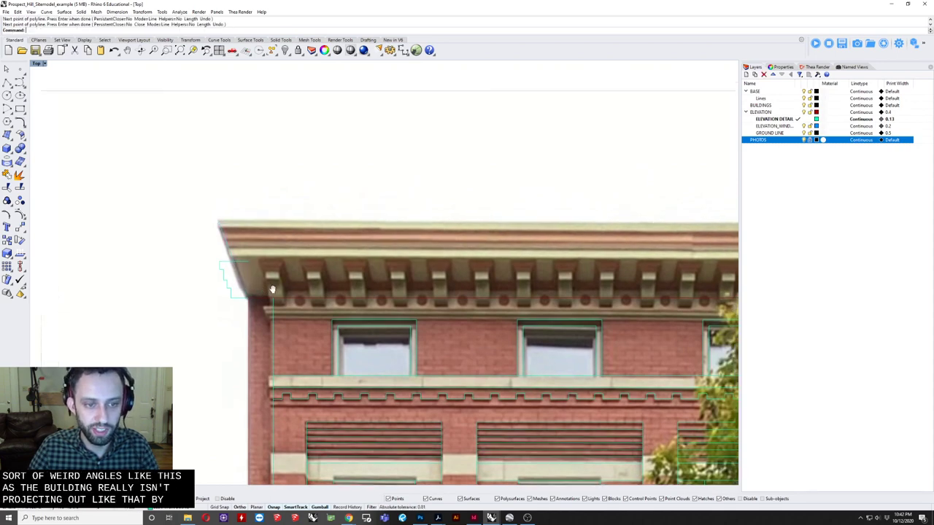
Step: Connect the upper ends of the two cornice profiles with a straight polyline and join the three curves into one
right_click_drag(220, 281, 168, 283)
type("d")
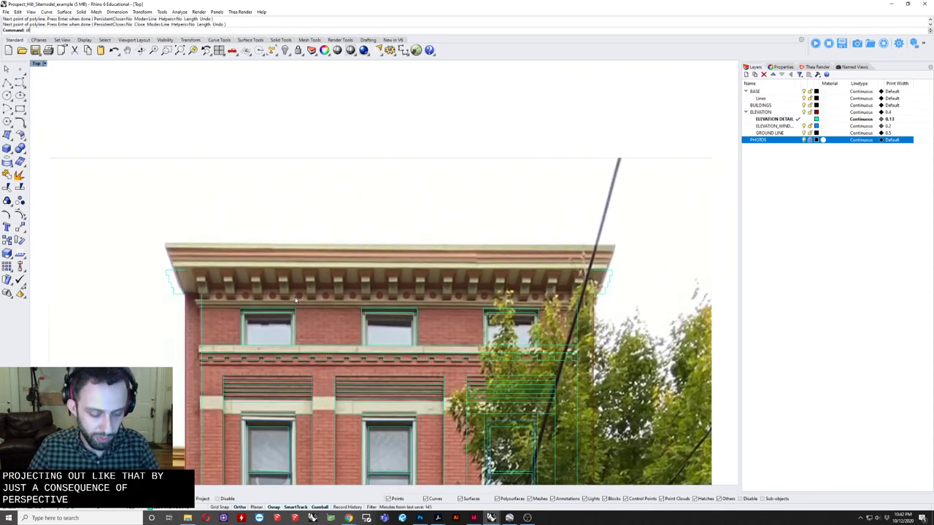
key("Return")
left_click(185, 270)
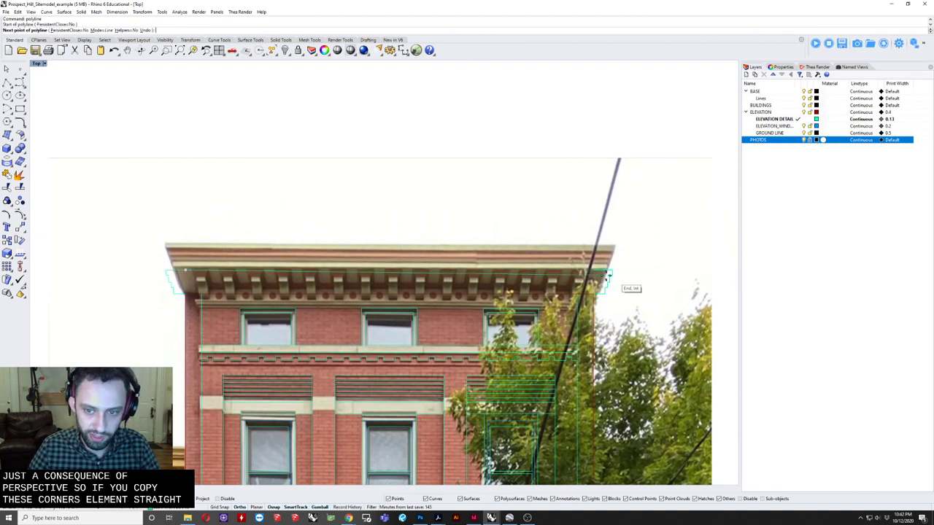
left_click(599, 277)
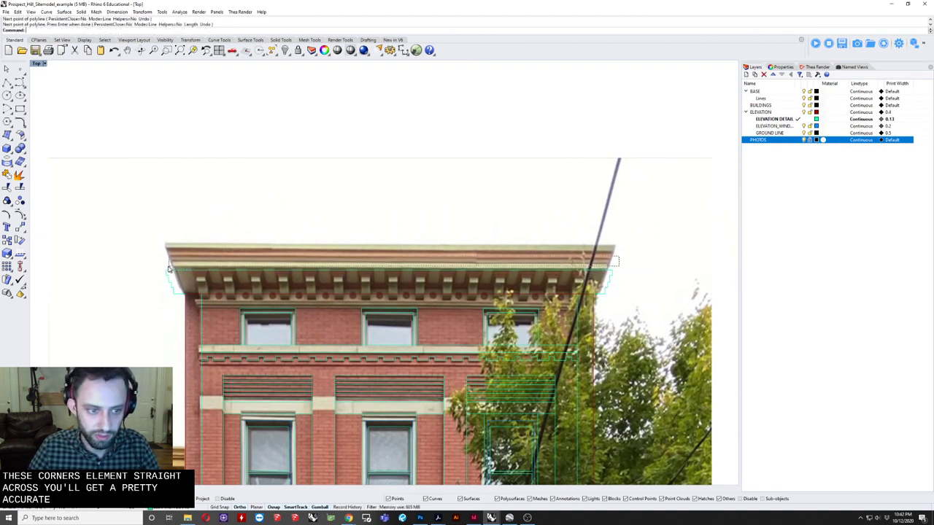
left_click_drag(164, 268, 156, 273)
key("ctrl+j")
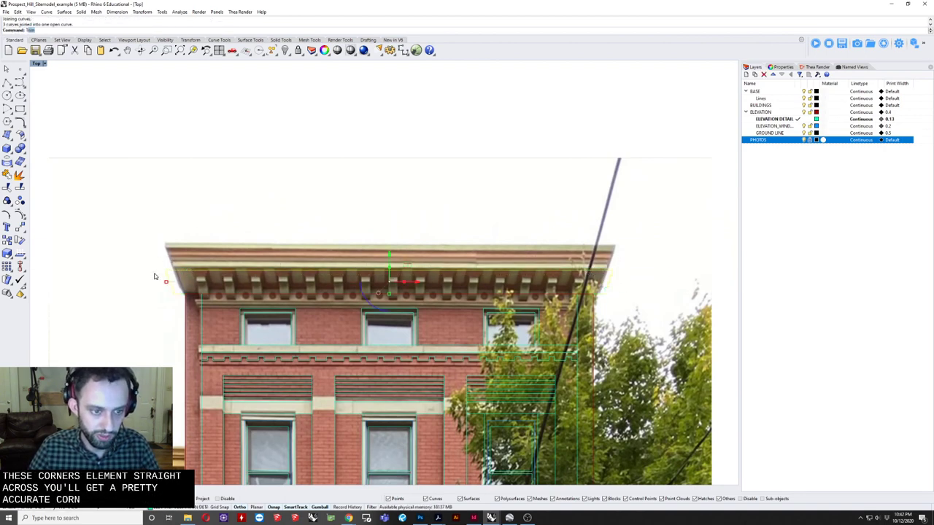
Step: Trim away the building outline's top edge between the cornice profiles, using the joined cornice curve as the cutting object
key("Return")
scroll(306, 286, "up", 3)
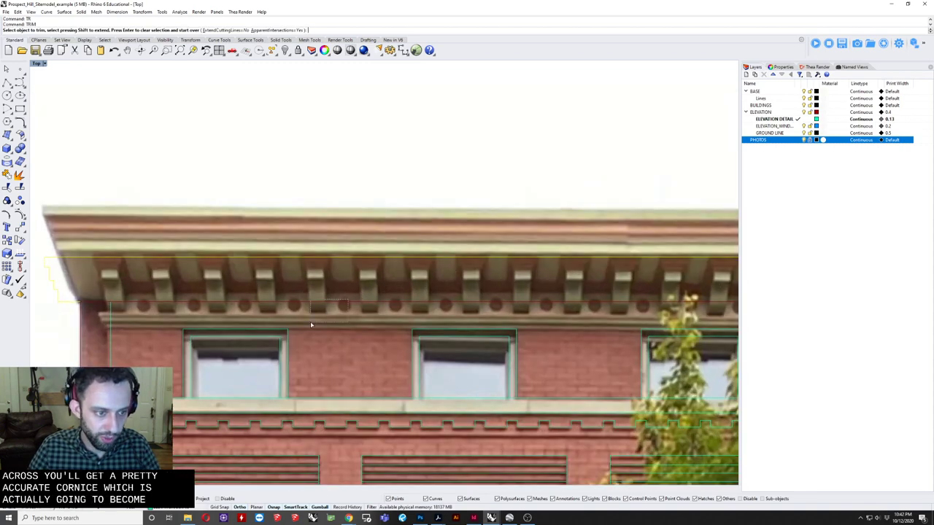
left_click_drag(311, 324, 309, 324)
key("Return")
Step: Join the cornice curve with the building outline into one closed curve and assign it to the ELEVATION layer
left_click_drag(98, 294, 79, 335)
scroll(81, 334, "down", 4)
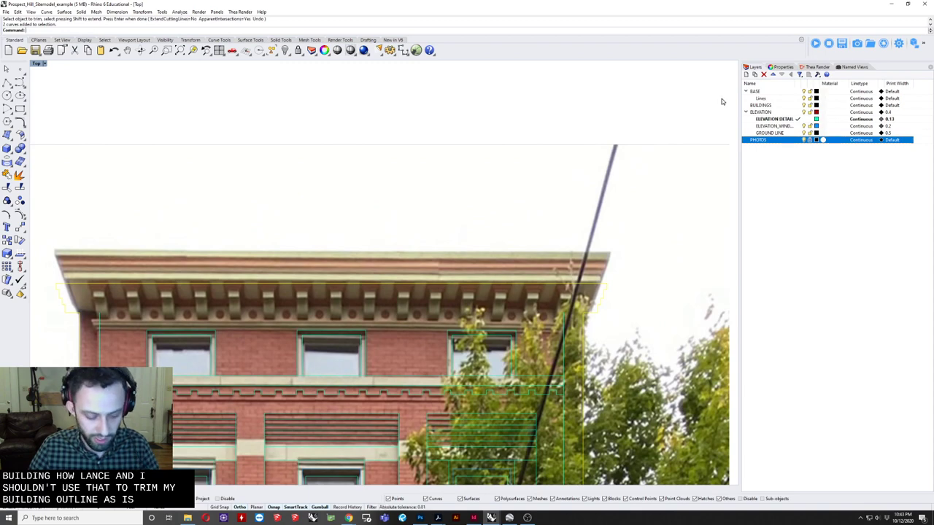
key("ctrl+j")
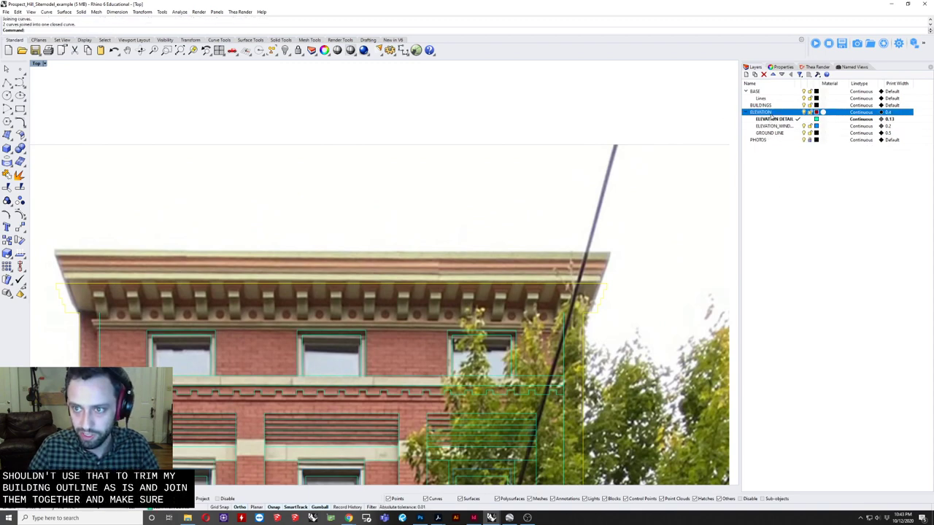
right_click(771, 117)
left_click(802, 242)
Step: Draw horizontal detail lines across the full cornice at its bottom edge and just above it on the lowest profile step
right_click_drag(628, 314, 673, 309)
type("pl")
key("Return")
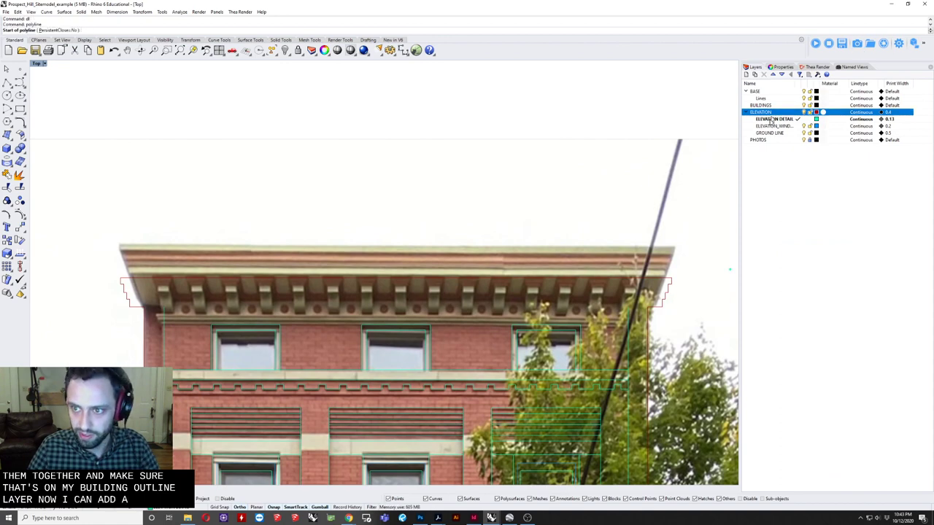
left_click(647, 305)
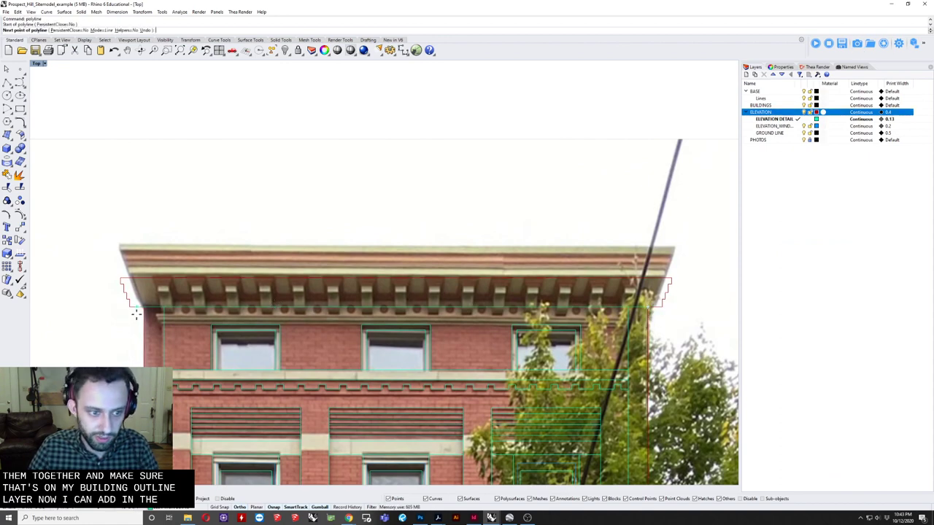
left_click(121, 301)
key("Return")
key("Return")
left_click(119, 300)
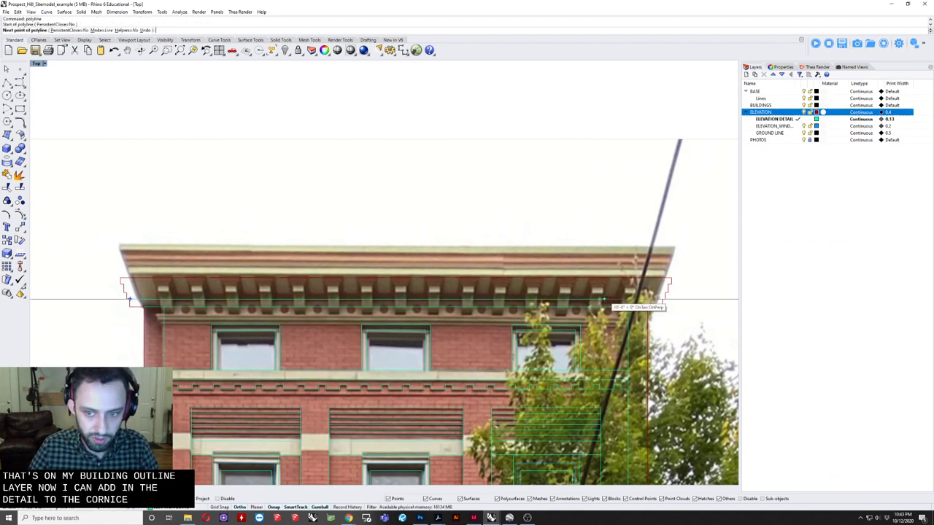
left_click(662, 299)
key("Return")
Step: Draw two more horizontal detail lines across the cornice, connecting the middle and upper steps of both end profiles
key("Return")
left_click(664, 292)
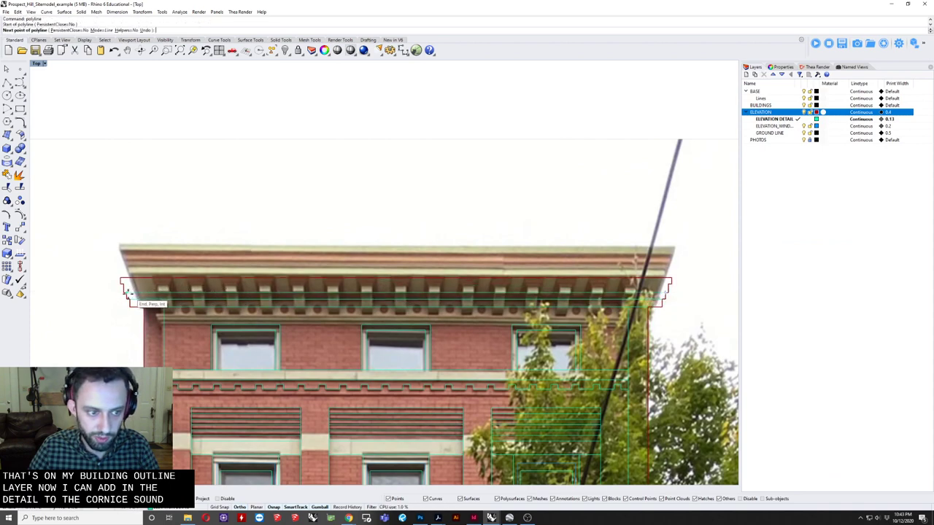
left_click(126, 292)
key("Return")
key("Return")
left_click(123, 282)
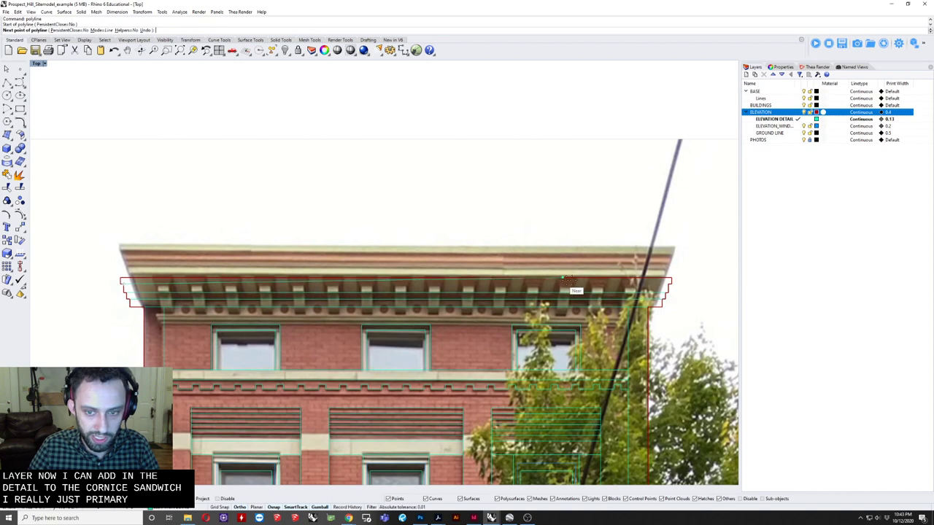
left_click(666, 293)
Step: Draw the left side of the second cornice bracket as a polyline slanting inward from the cornice top line and continuing straight down
scroll(164, 301, "up", 4)
right_click_drag(226, 314, 298, 225)
left_click(314, 333)
scroll(315, 332, "up", 6)
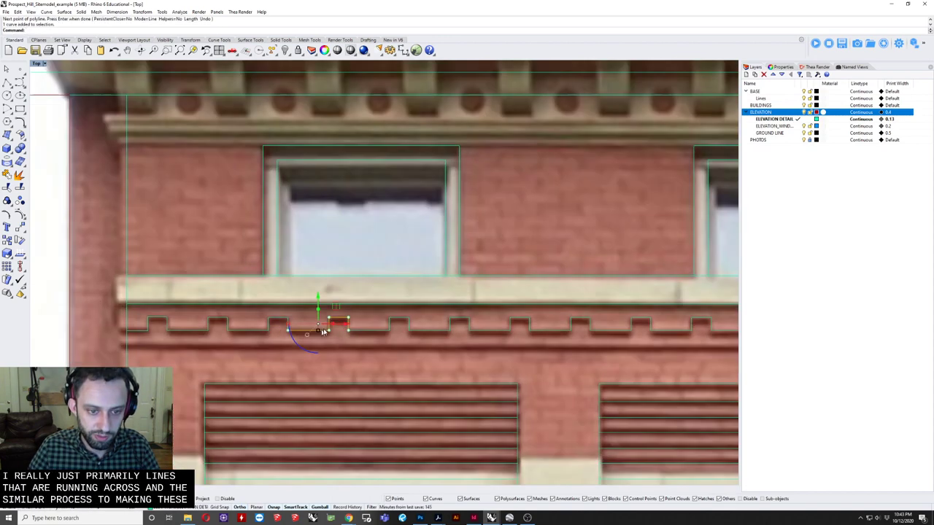
right_click_drag(332, 330, 338, 375)
right_click_drag(323, 220, 339, 312)
right_click_drag(246, 205, 319, 236)
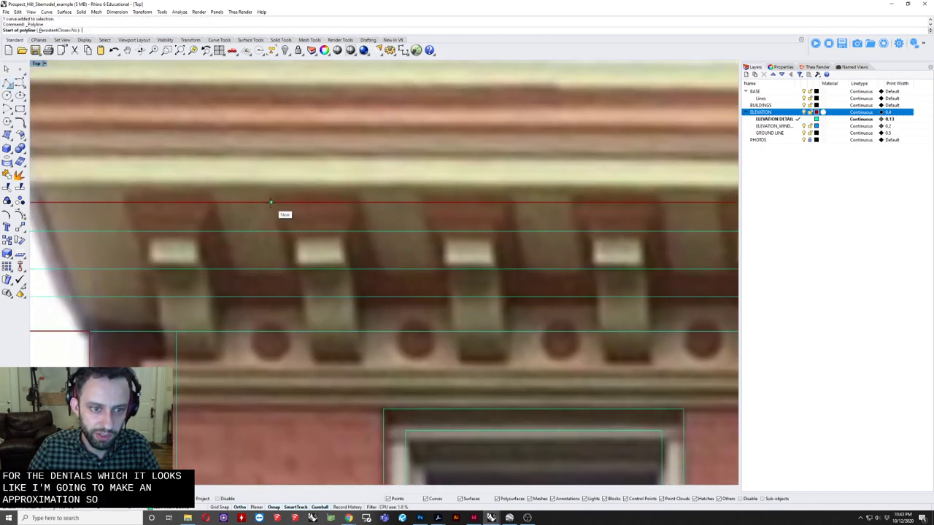
left_click(270, 203)
left_click(289, 225)
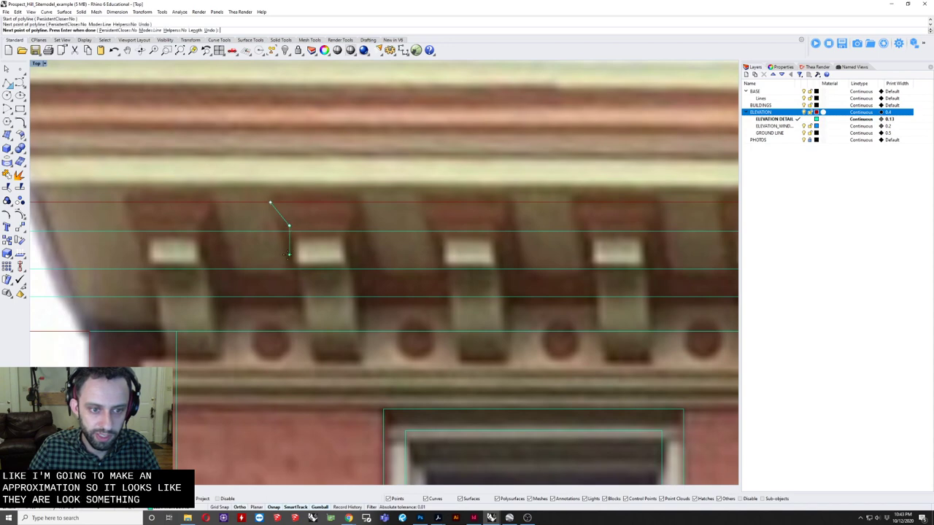
left_click(291, 258)
key("ctrl+z")
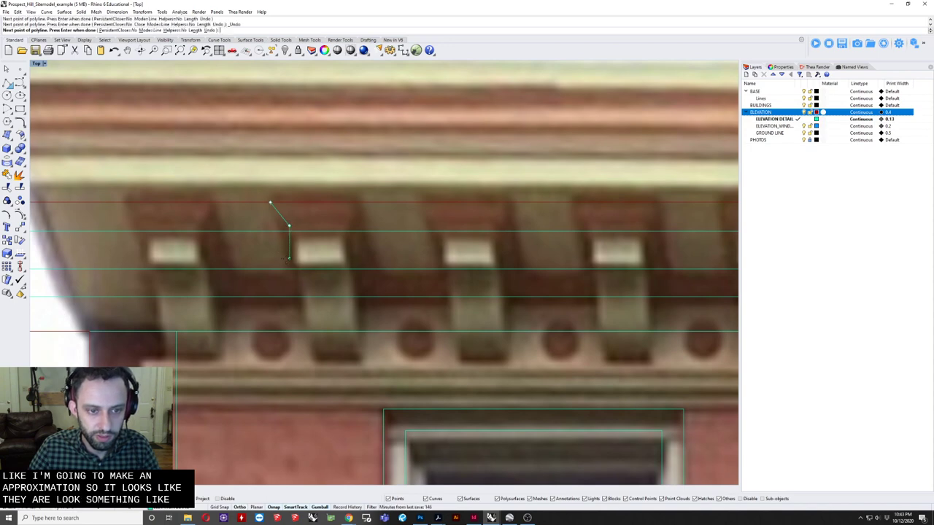
left_click(289, 258)
key("Return")
Step: Mirror a copy of the bracket's left side about a vertical axis through the middle of the bracket
left_click(288, 256)
type("mirror")
key("Return")
left_click(316, 259)
left_click(318, 210)
Step: Shift the mirrored bracket side slightly inward, and move both halves down onto the vertical wall line below the cornice
left_click(346, 228)
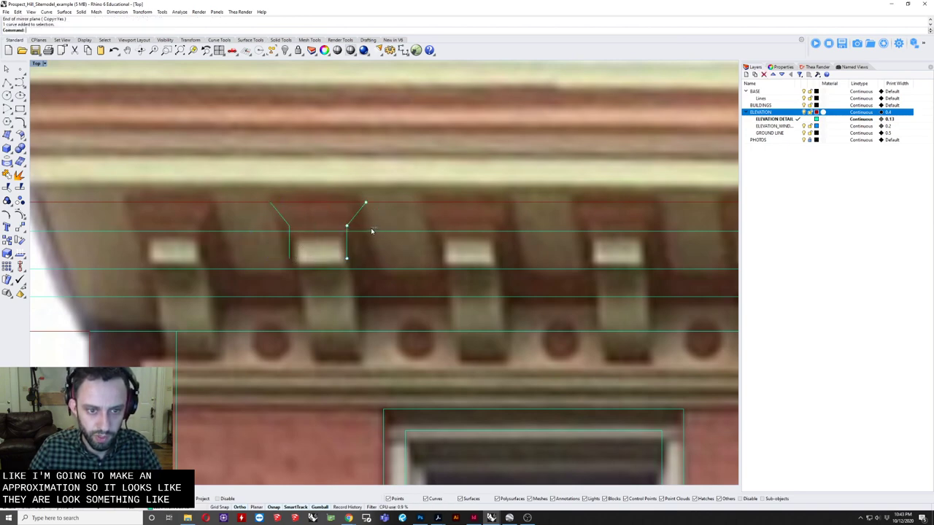
left_click(357, 221)
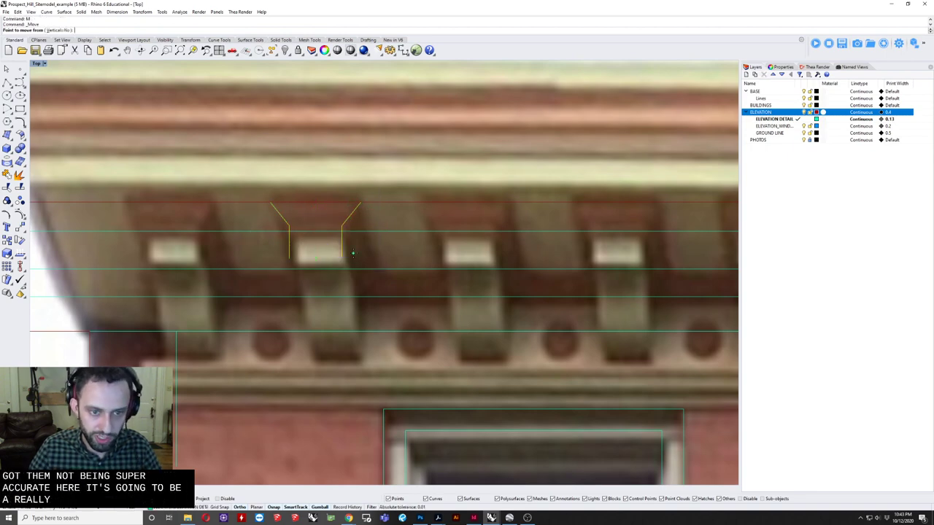
left_click(290, 257)
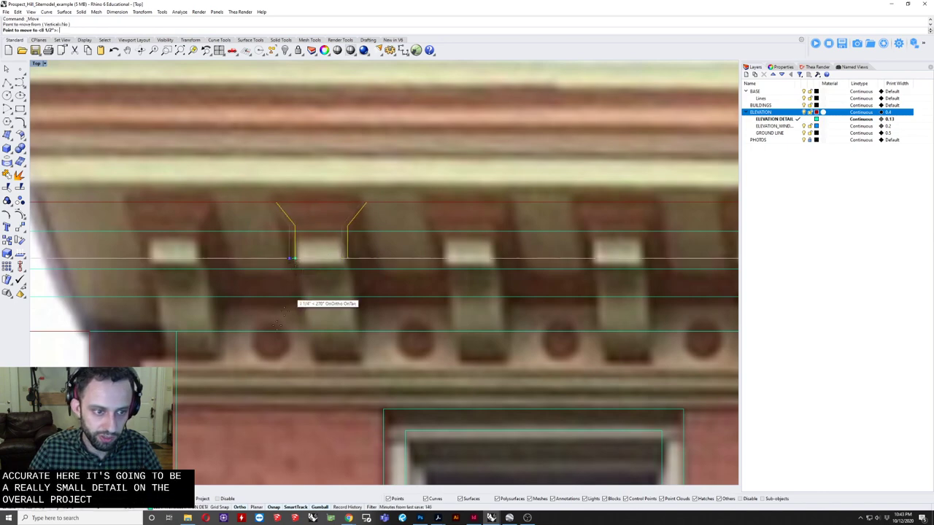
left_click(177, 394)
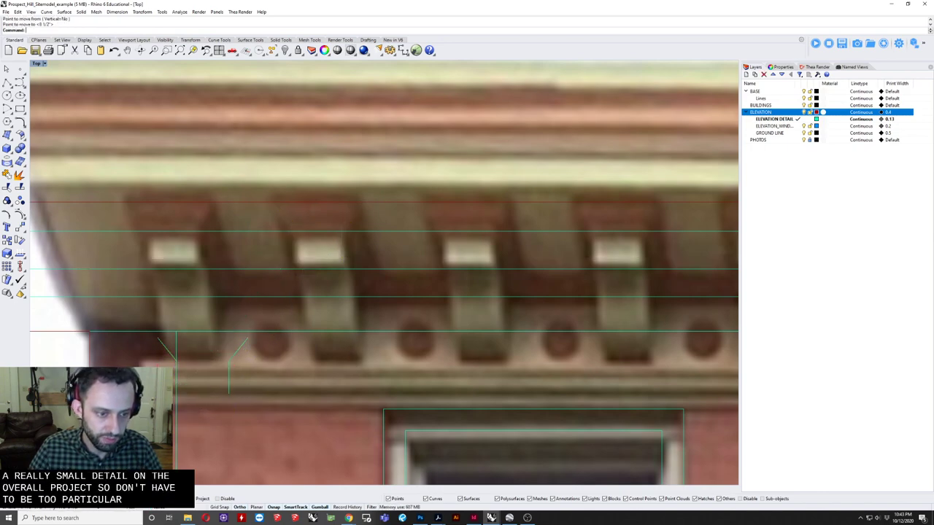
Step: Reposition the bracket's right half and draw a horizontal polyline across the bracket between the corners where its slanted and vertical sides meet
left_click_drag(180, 413, 285, 323)
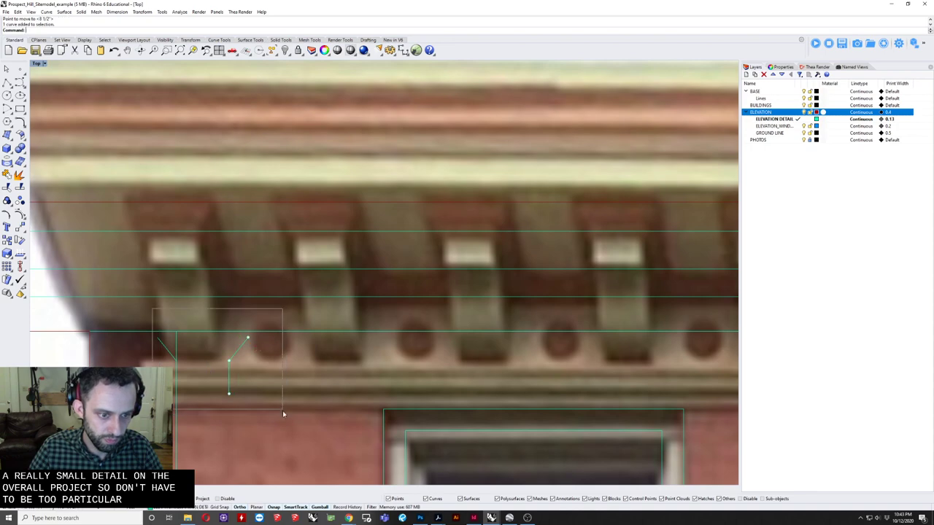
left_click_drag(283, 413, 282, 412)
type("m")
key("Return")
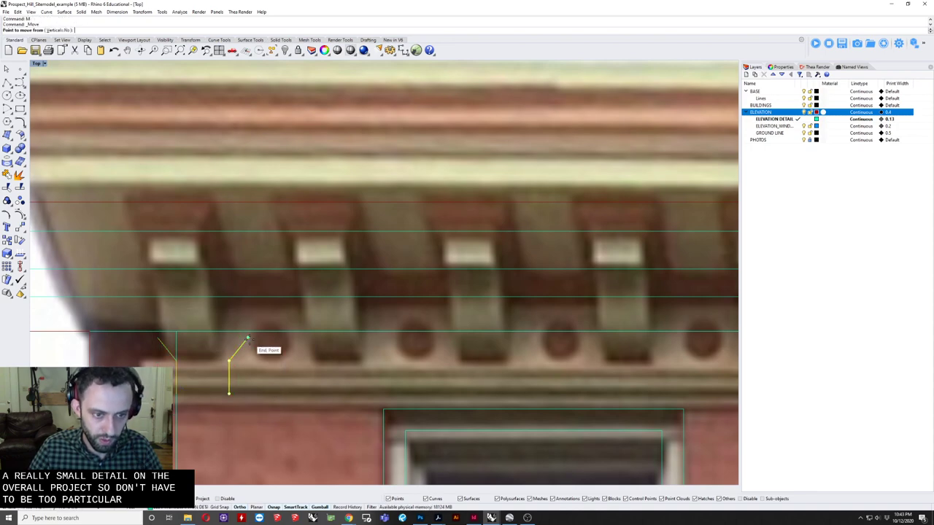
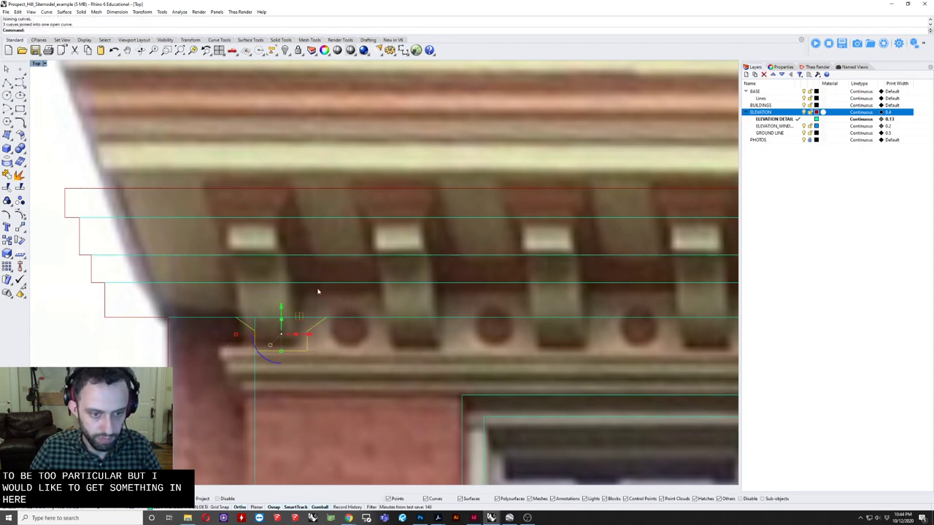
type("pl")
key("Return")
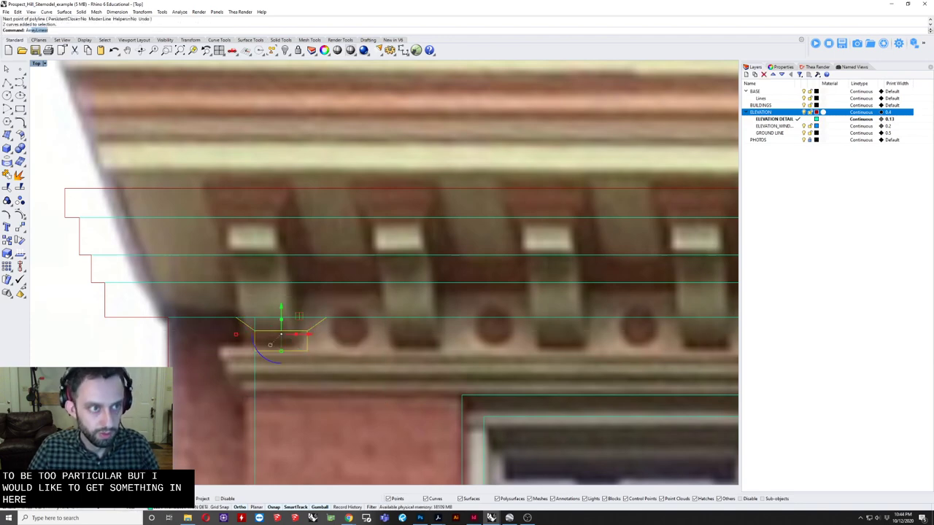
Step: Array the bracket linearly along the cornice with 20 items, spaced by matching points on two neighbouring brackets in the photo
key("Return")
key("Return")
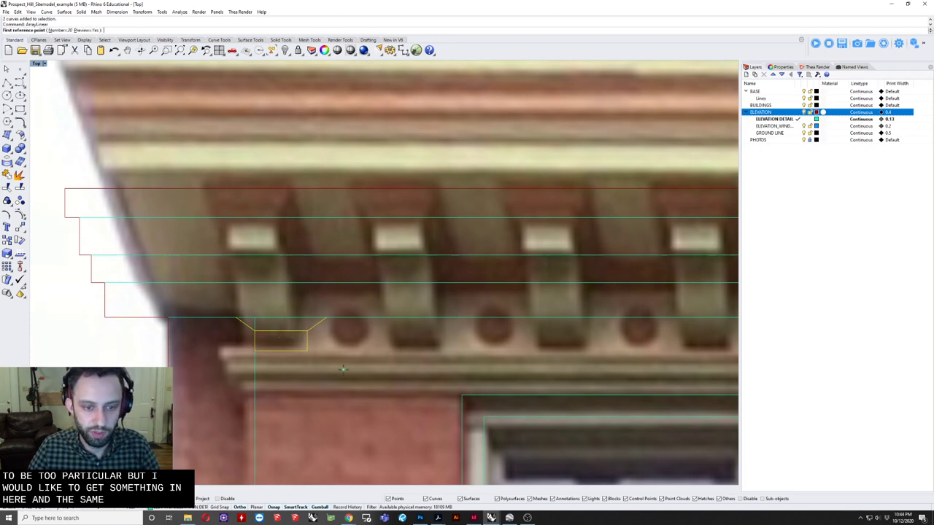
left_click(435, 342)
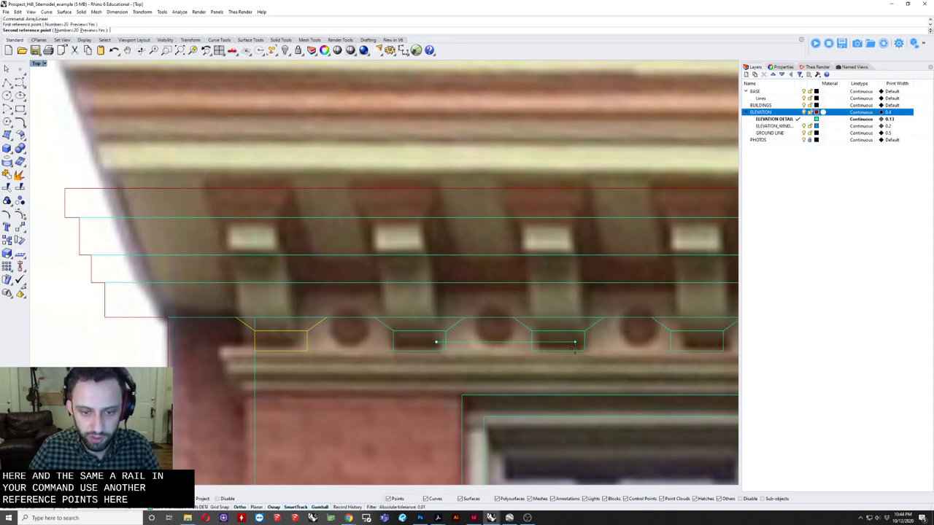
left_click(574, 343)
Step: Delete the surplus bracket copies that extend past the right end of the building
scroll(574, 347, "down", 6)
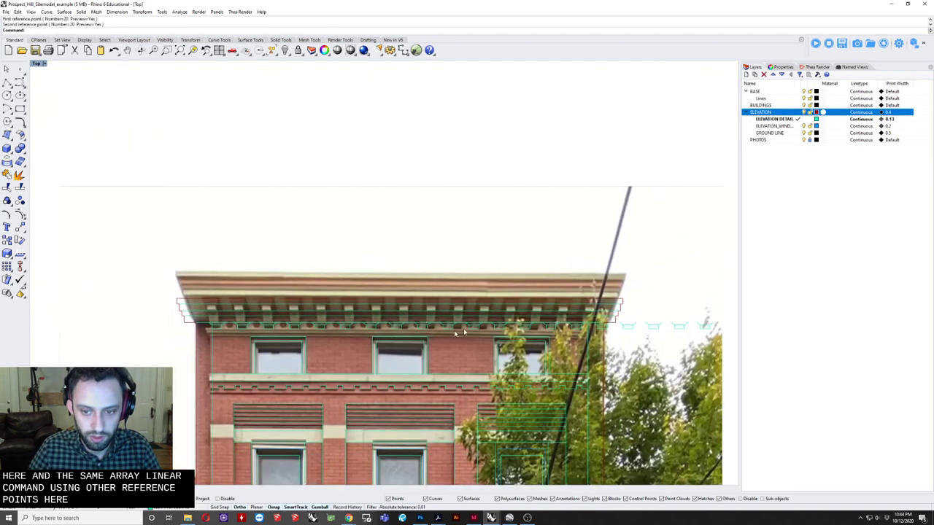
scroll(672, 325, "up", 4)
right_click_drag(672, 325, 427, 318)
left_click_drag(540, 287, 364, 356)
key("Delete")
left_click(330, 321)
key("Delete")
Step: Scale the whole bracket row horizontally with Scale1D from the first bracket's upper-left end, referencing the last bracket's upper-right end
scroll(327, 343, "down", 2)
right_click_drag(327, 343, 408, 337)
scroll(165, 351, "down", 2)
left_click_drag(252, 329, 459, 325)
type("Scale1D")
key("Return")
key("Return")
scroll(440, 333, "up", 4)
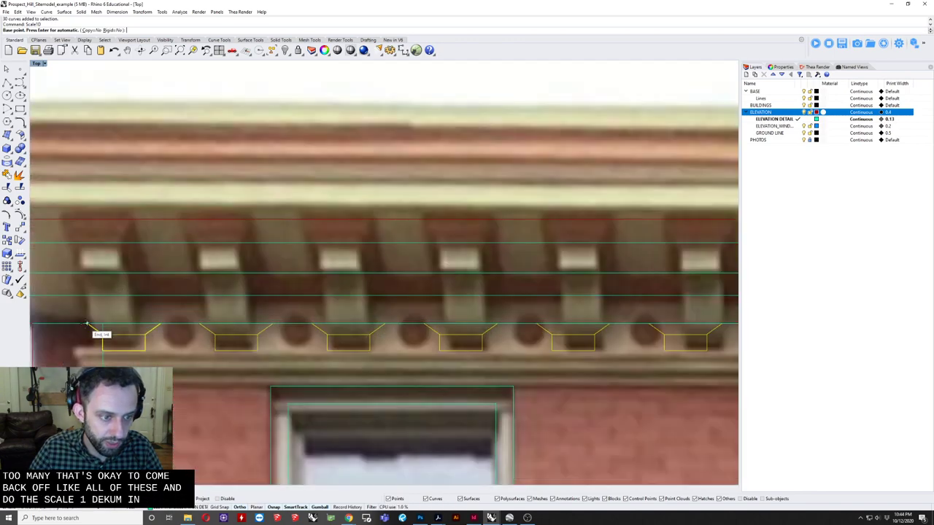
left_click(90, 324)
right_click_drag(626, 305, 343, 321)
right_click_drag(660, 333, 525, 357)
scroll(525, 358, "up", 10)
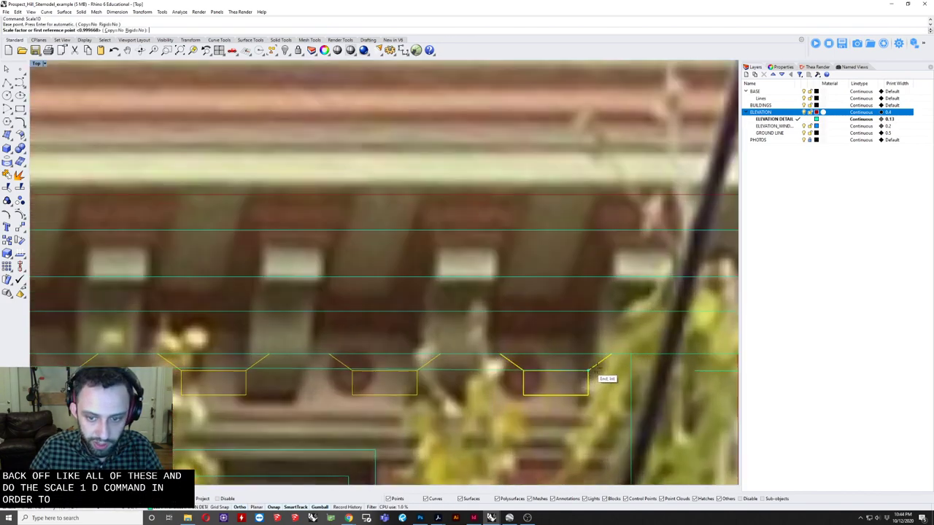
left_click(612, 355)
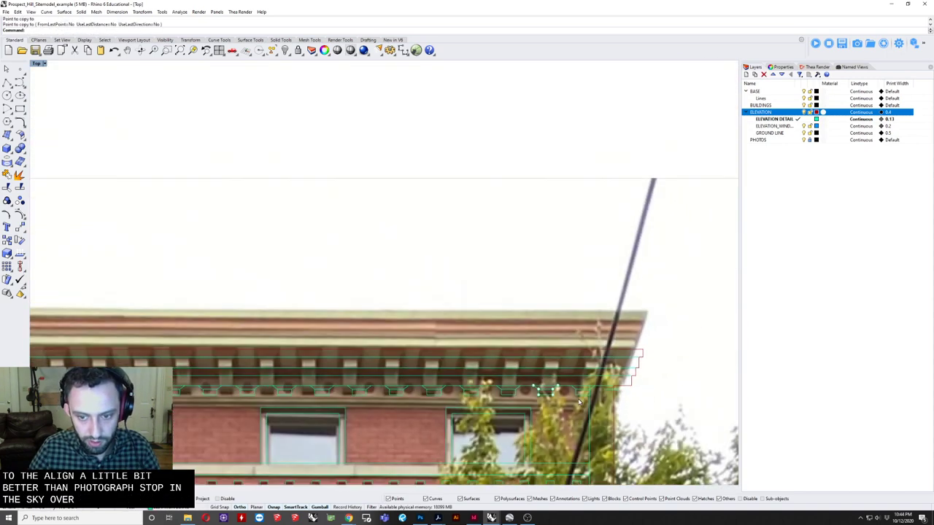
Step: Select the bracket row and move it so the first bracket's lower-left corner sits on the left vertical wall line
scroll(551, 356, "down", 2)
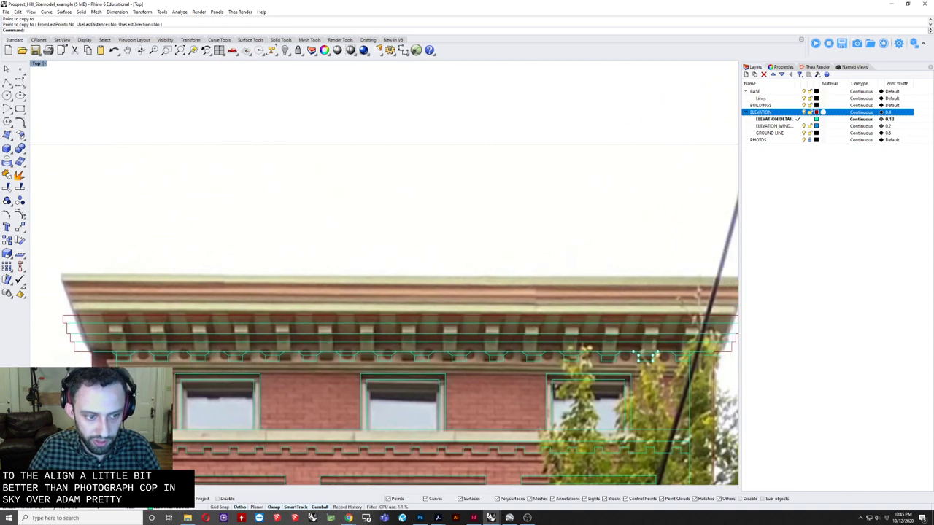
left_click_drag(550, 356, 593, 352)
type("Scale1D")
key("Return")
key("Escape")
scroll(102, 305, "up", 6)
scroll(99, 284, "up", 4)
right_click(68, 308)
left_click(79, 305)
left_click(84, 305)
Step: Scale the bracket row with Scale1D from its lower-left corner so the last bracket's right edge aligns with the right vertical wall line
type("Scale1D")
key("Return")
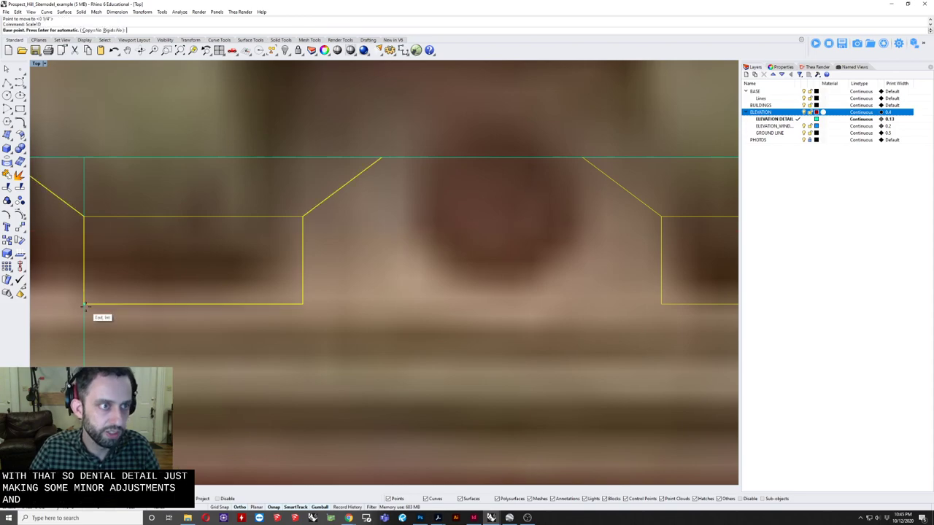
scroll(84, 305, "down", 6)
right_click_drag(83, 305, 109, 315)
left_click(107, 315)
scroll(108, 316, "down", 5)
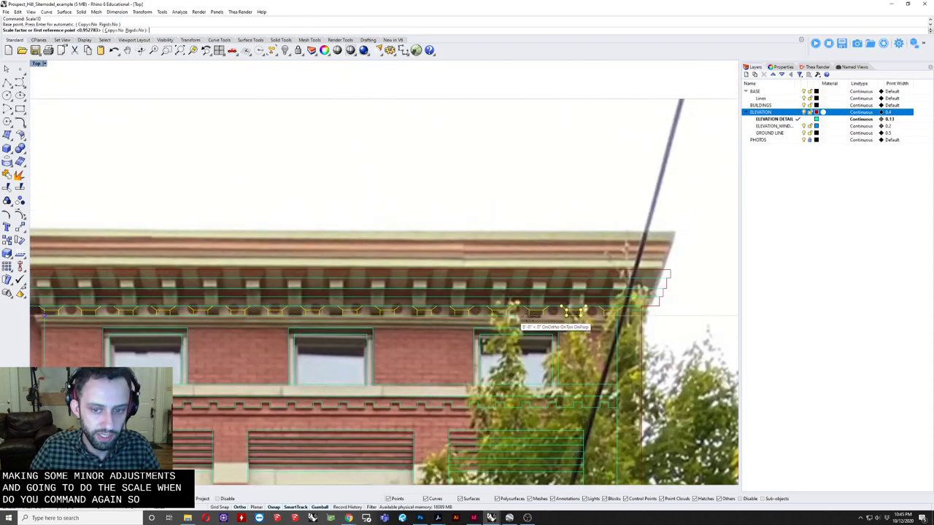
scroll(660, 301, "up", 2)
scroll(685, 321, "up", 6)
left_click(667, 332)
left_click(615, 343)
Step: Hide the PHOTOS layer so only the elevation linework is shown
scroll(614, 343, "down", 6)
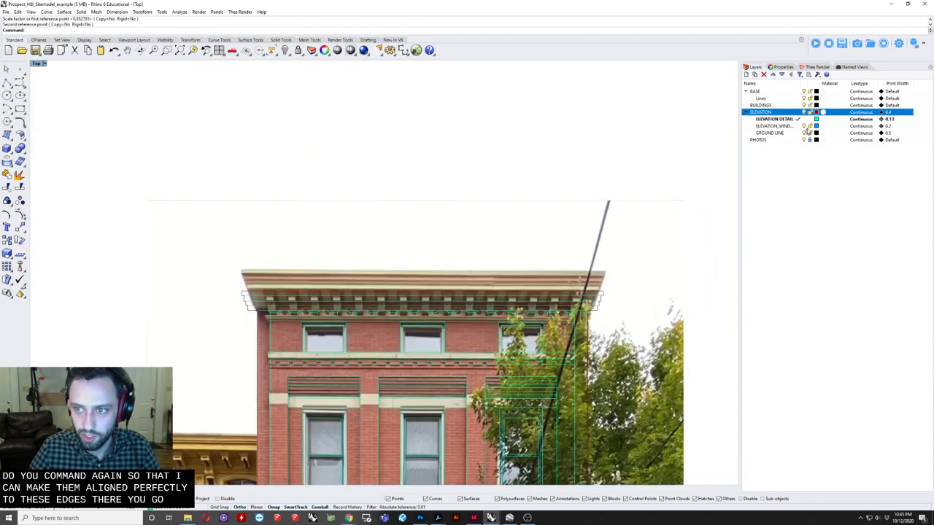
left_click(805, 139)
scroll(360, 264, "up", 6)
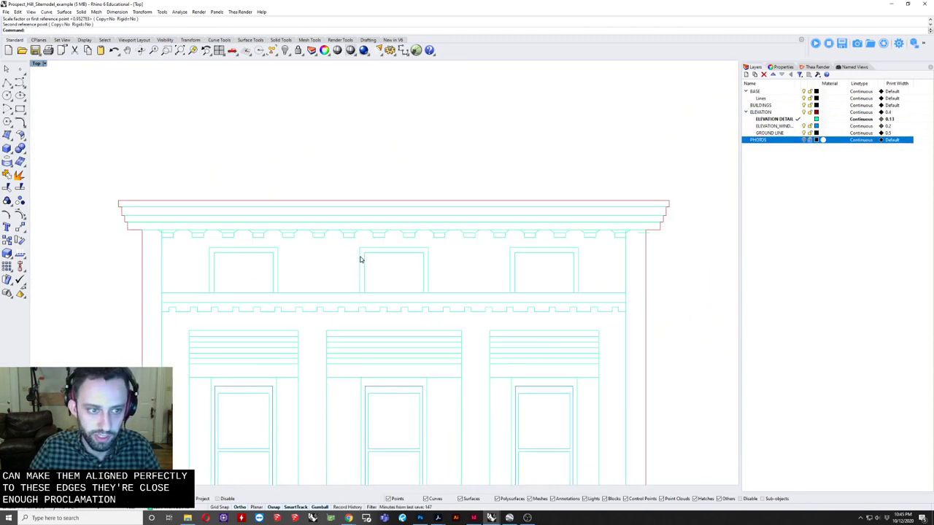
Step: Trim away the part of the left vertical wall line that overlaps the first bracket
scroll(174, 234, "up", 4)
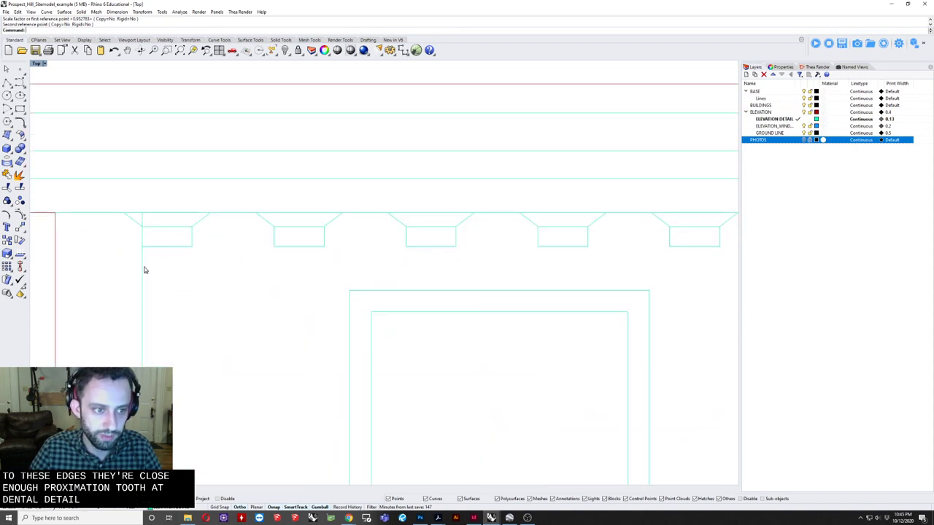
scroll(139, 245, "up", 3)
left_click_drag(208, 194, 174, 267)
key("Return")
left_click(152, 192)
left_click(153, 232)
left_click(178, 258)
scroll(163, 296, "down", 6)
key("Return")
left_click_drag(165, 293, 133, 314)
scroll(133, 314, "down", 3)
scroll(158, 287, "up", 6)
key("Escape")
scroll(132, 286, "up", 3)
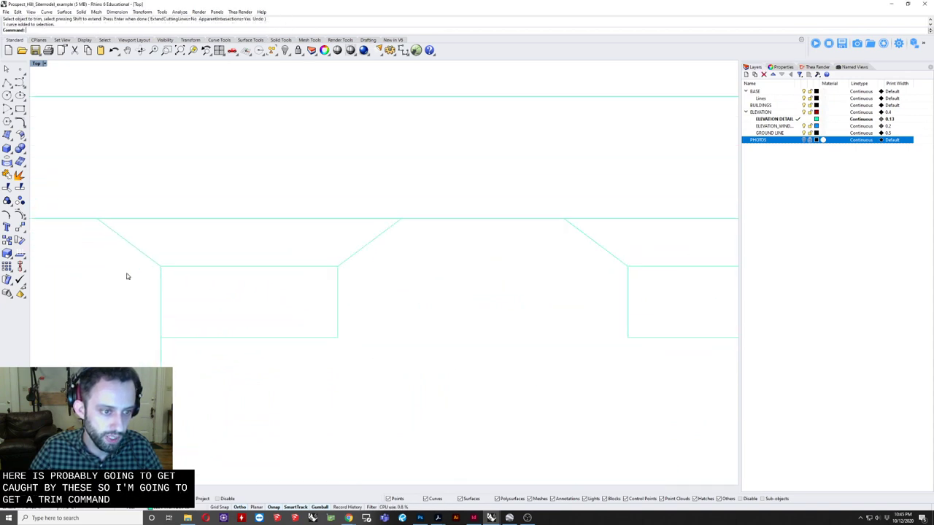
left_click(154, 358)
Step: Move the right wall line's upper control point down to the last bracket's bottom corner, and delete the stray short horizontal line beside it
scroll(178, 317, "down", 5)
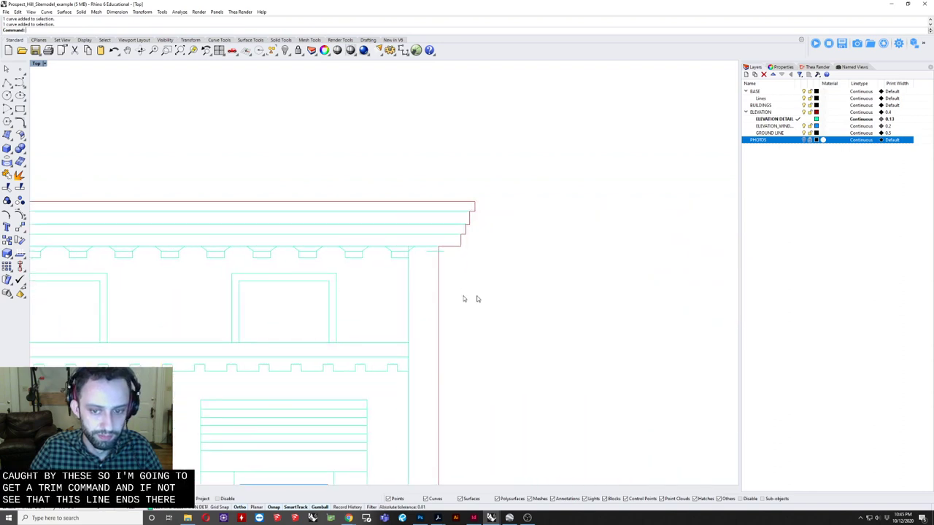
scroll(367, 238, "up", 3)
scroll(363, 187, "up", 4)
left_click(330, 184)
type("m")
key("Return")
left_click(330, 184)
left_click(332, 246)
left_click(431, 210)
key("Delete")
Step: Review the drafted building elevation as a whole, including its overall outline and the unfinished ground floor
scroll(432, 208, "down", 6)
scroll(583, 169, "down", 3)
scroll(581, 157, "up", 2)
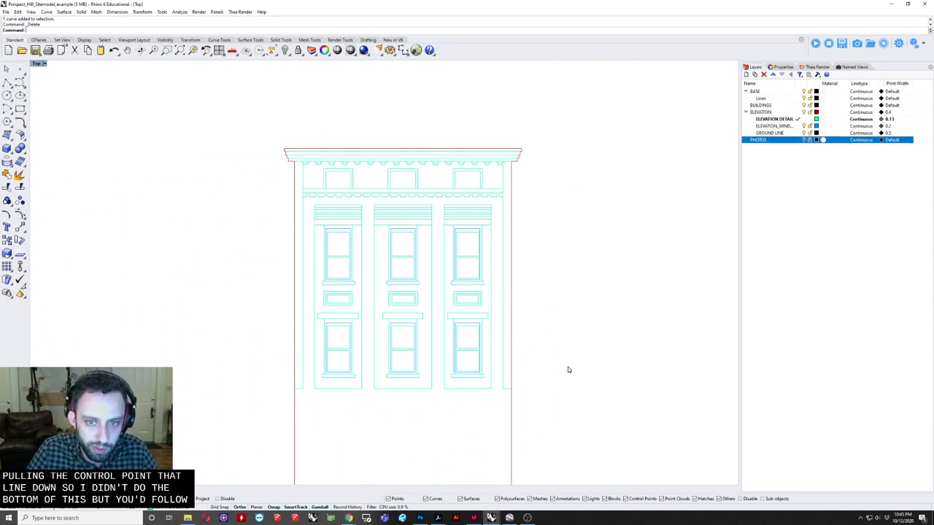
scroll(563, 336, "down", 3)
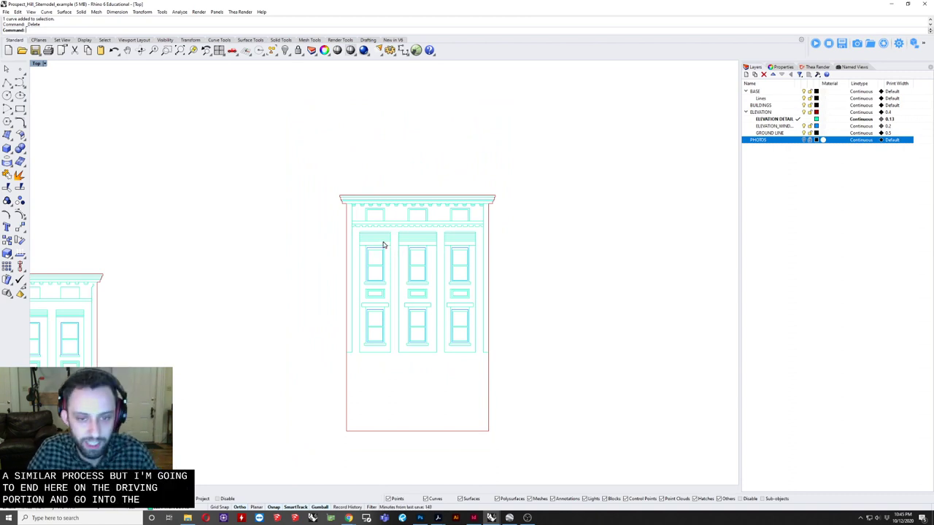
scroll(340, 209, "down", 3)
left_click_drag(321, 368, 426, 456)
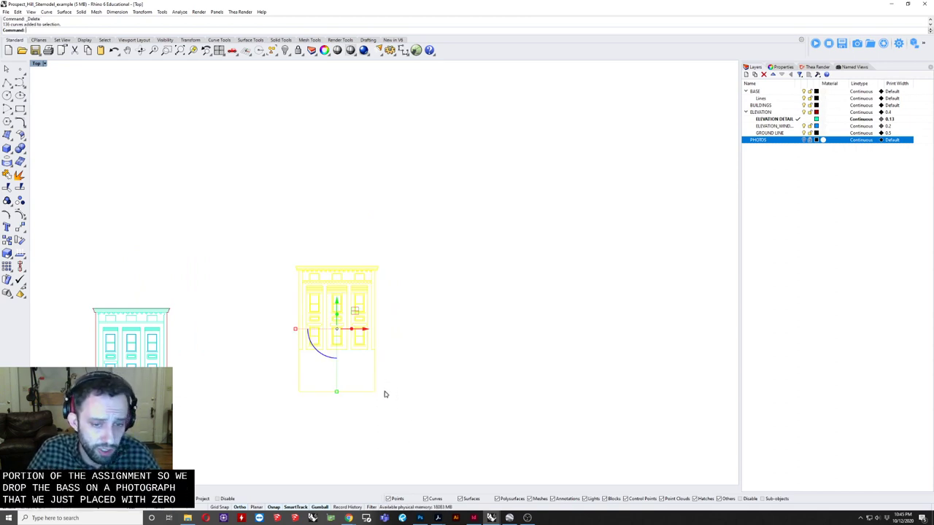
right_click_drag(398, 403, 459, 385)
scroll(426, 391, "up", 6)
right_click_drag(436, 355, 436, 409)
scroll(434, 408, "down", 10)
key("Escape")
scroll(467, 388, "up", 3)
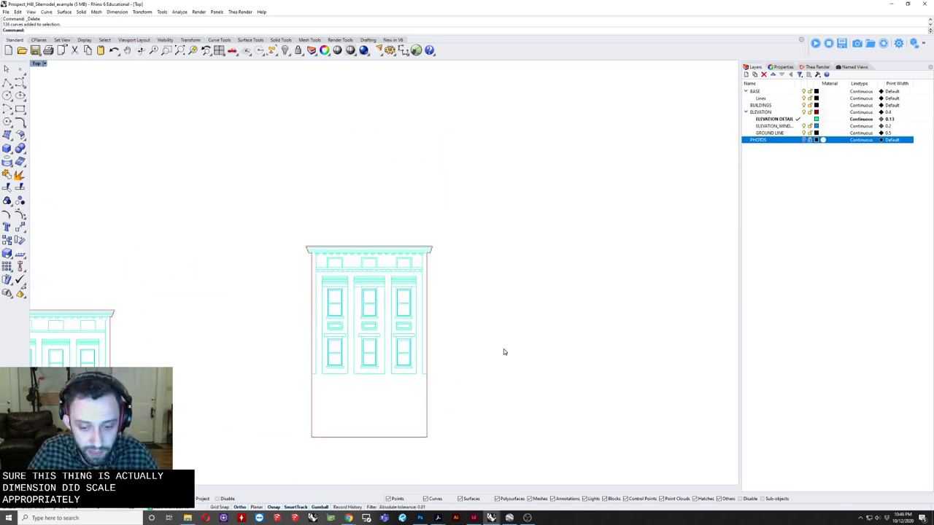
Step: Switch to the Public_pool_Site.3dm Rhino window, maximize it and turn on the Buildings layer
mouse_move(491, 518)
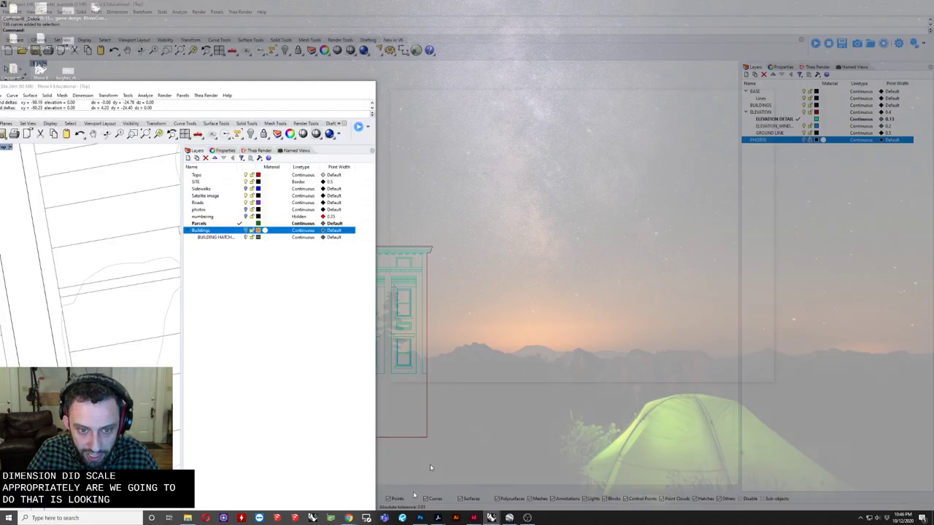
left_click(430, 468)
left_click_drag(228, 88, 481, 3)
scroll(395, 295, "down", 7)
scroll(409, 301, "up", 2)
scroll(380, 214, "up", 6)
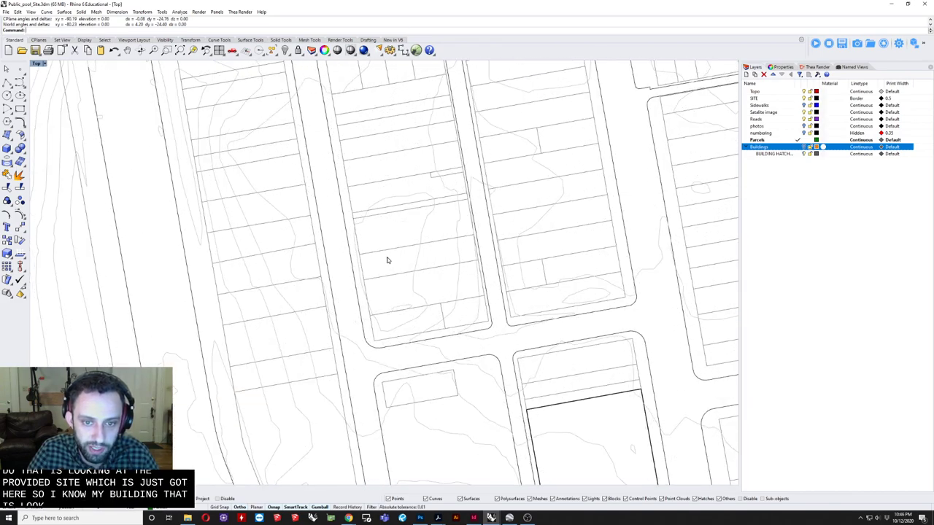
left_click(804, 148)
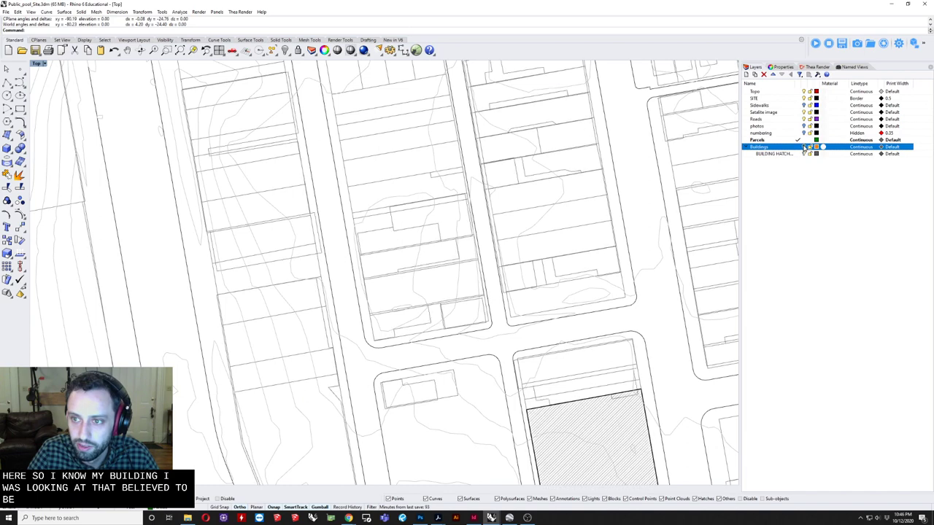
Step: Hatch the long, narrow building footprint in the middle block northwest of the site
scroll(412, 267, "up", 3)
left_click(410, 292)
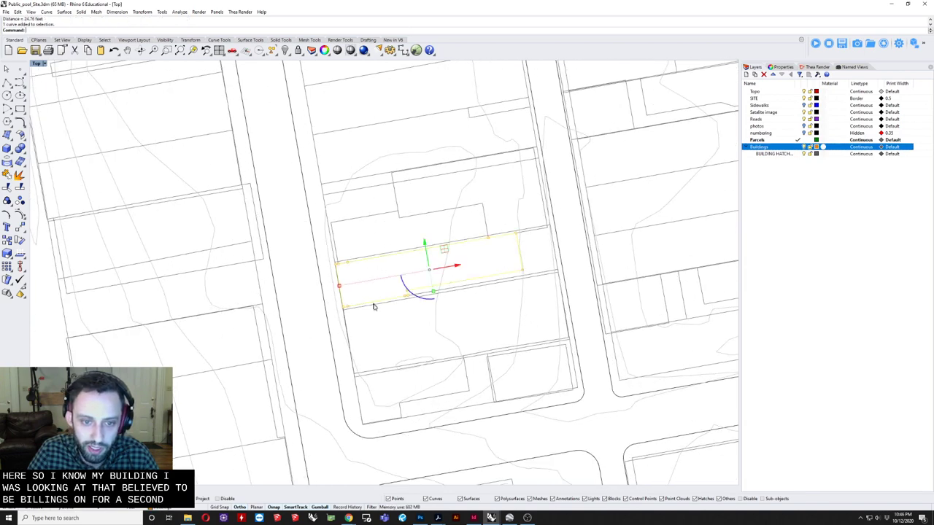
key("Return")
key("Return")
scroll(371, 282, "up", 3)
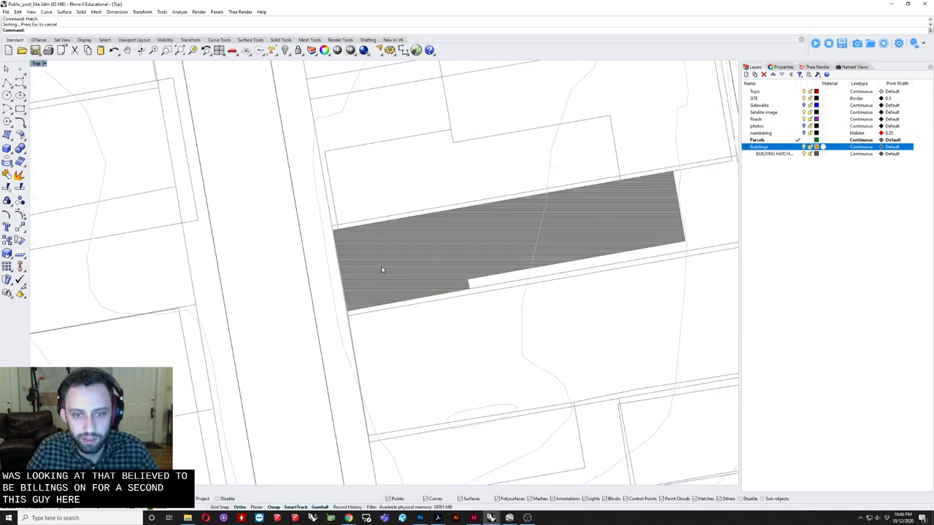
scroll(383, 271, "up", 3)
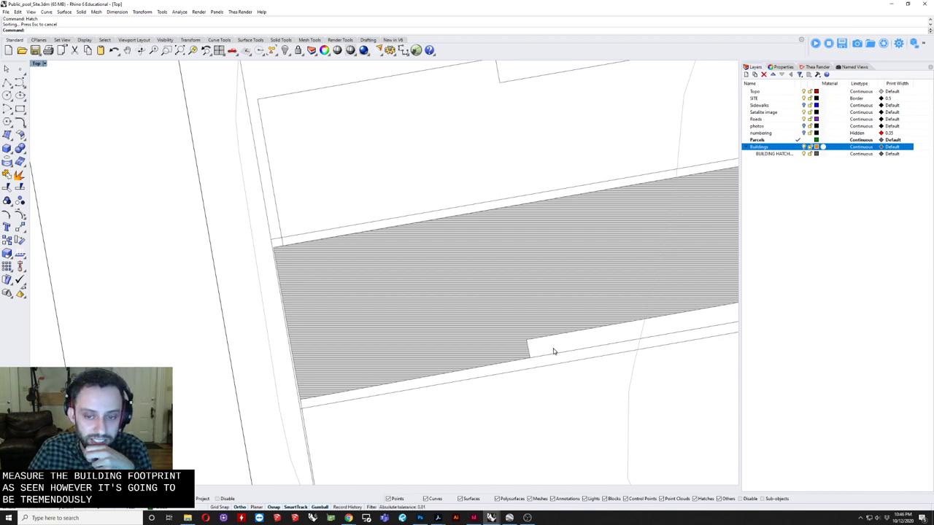
right_click_drag(552, 349, 456, 323)
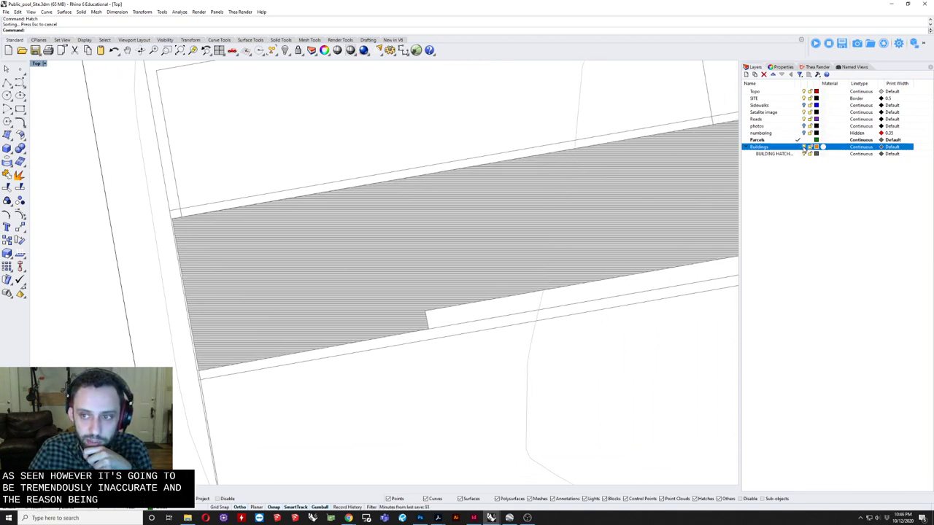
Step: Delete the hatch from the narrow building footprint and select the footprint's outline
left_click(446, 265)
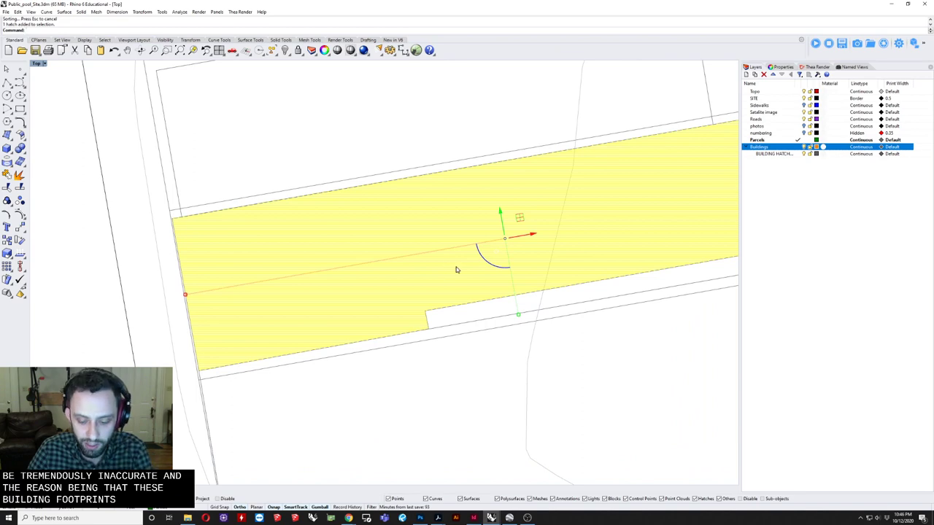
key("Delete")
left_click(477, 309)
Step: Examine how the traced building footprints fit the parcel lines across the blocks around the site
scroll(438, 310, "down", 3)
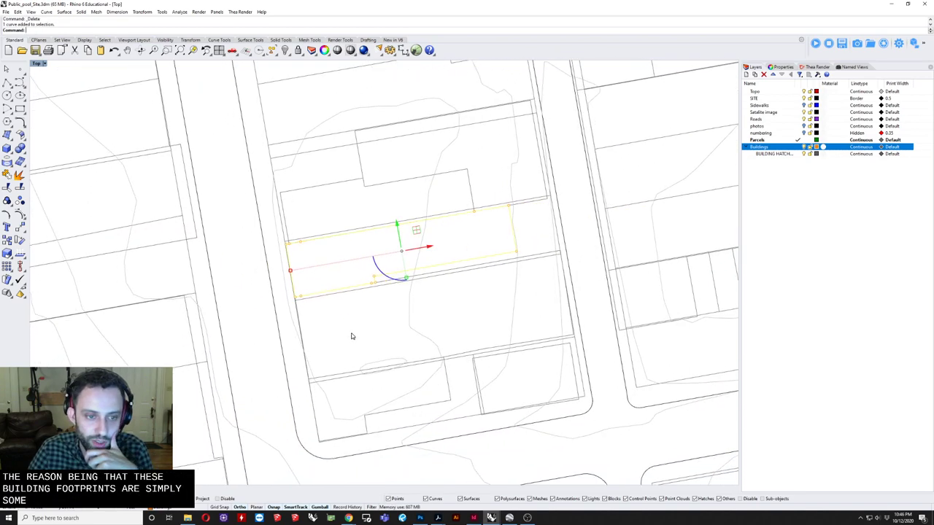
scroll(340, 270, "down", 4)
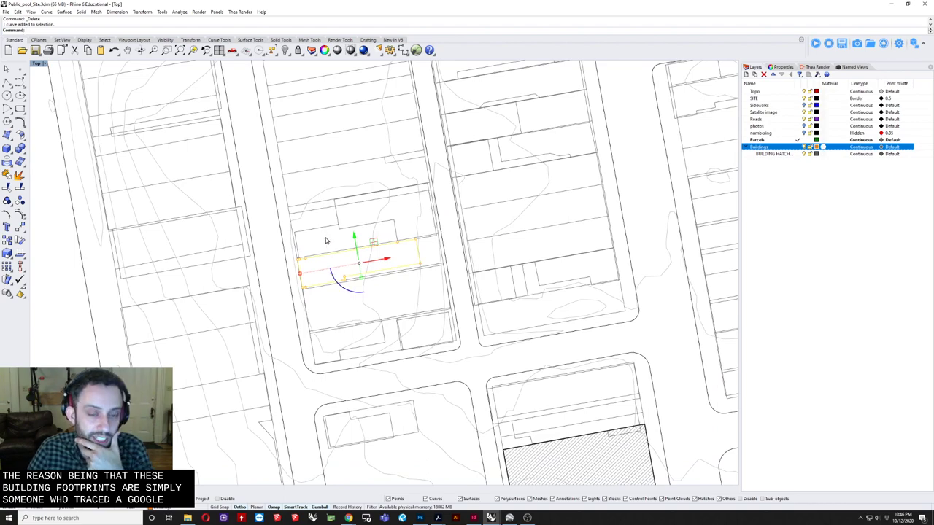
scroll(370, 286, "down", 2)
right_click_drag(373, 287, 427, 289)
scroll(373, 267, "down", 4)
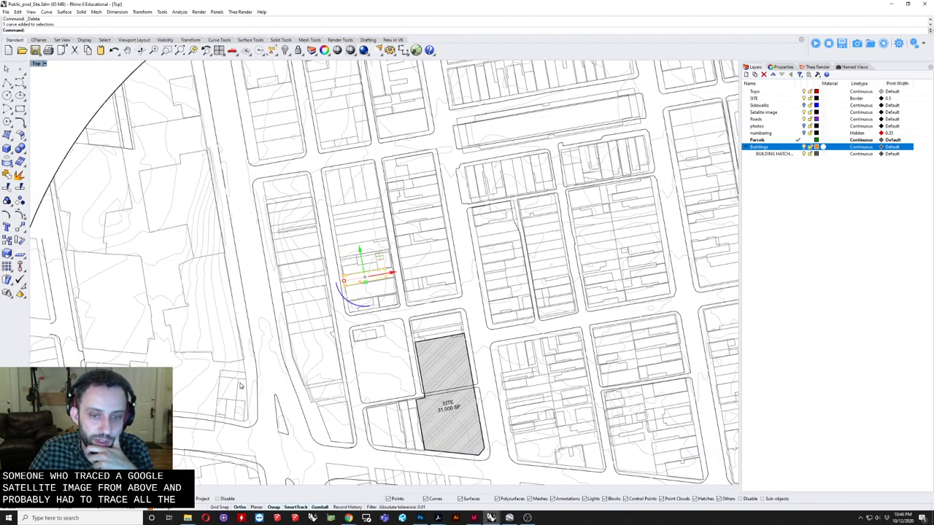
right_click_drag(450, 473, 365, 410)
scroll(364, 375, "down", 2)
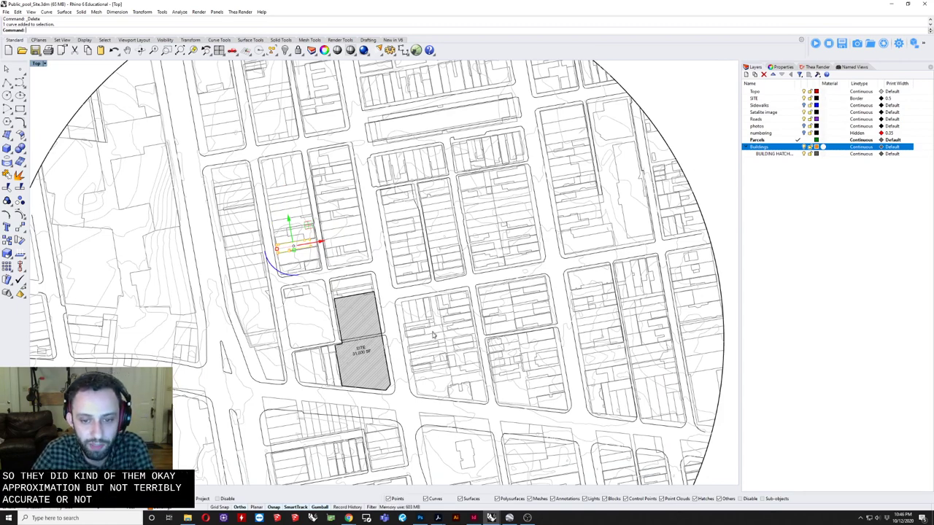
scroll(430, 362, "up", 8)
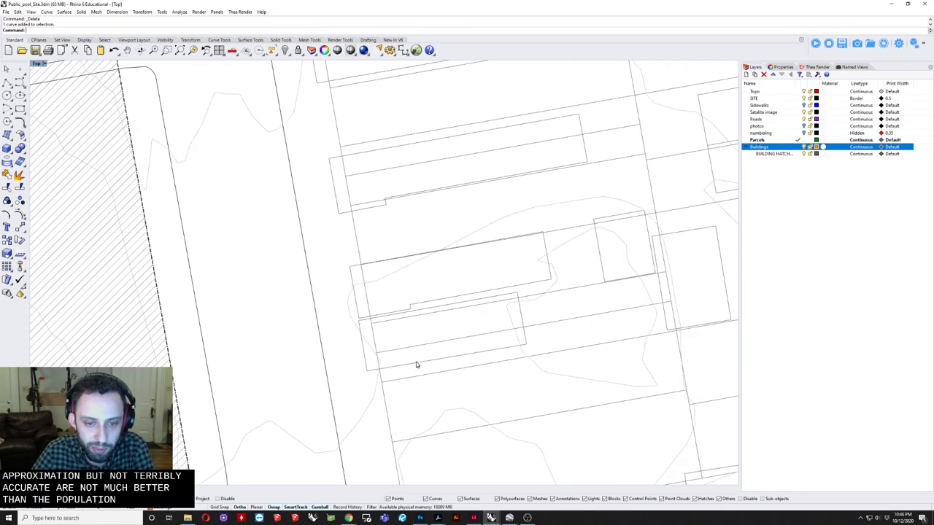
Step: Select the four building footprints along the street in the block northwest of the site and compare their fronts with the parcel lines
left_click(362, 348)
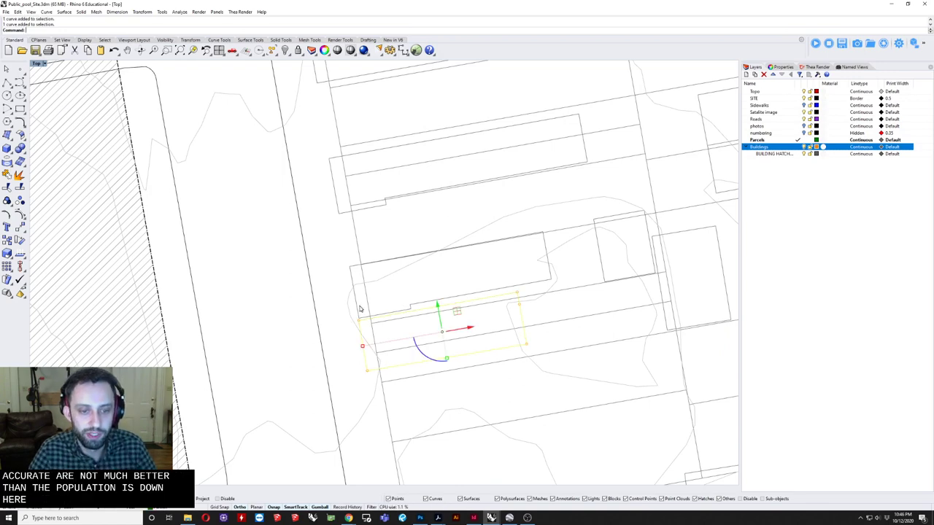
left_click(335, 199, "shift")
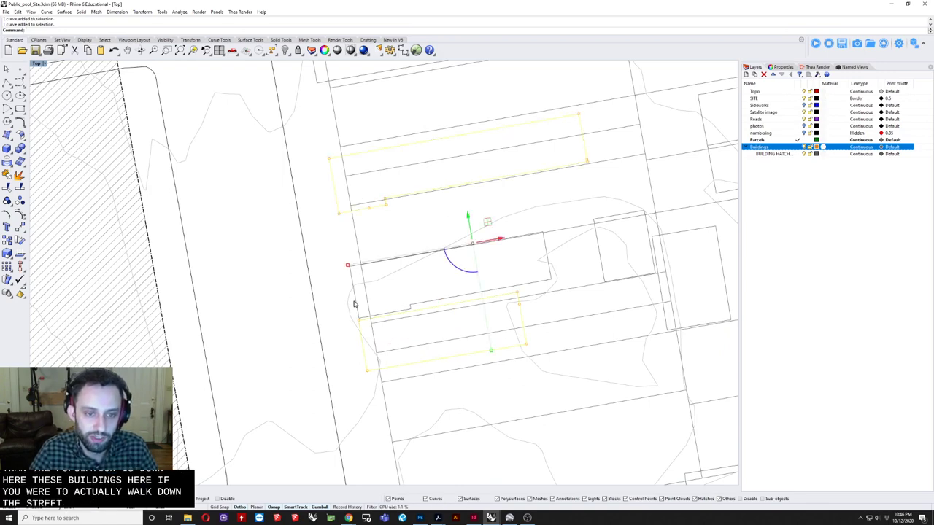
left_click(354, 303, "shift")
right_click_drag(336, 130, 329, 229)
left_click(314, 185, "shift")
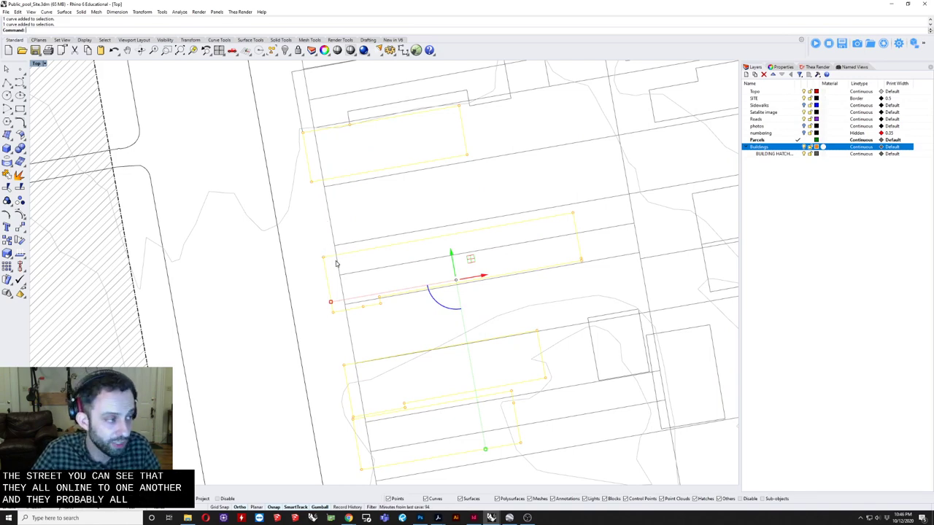
right_click_drag(373, 290, 315, 290)
scroll(327, 317, "down", 1)
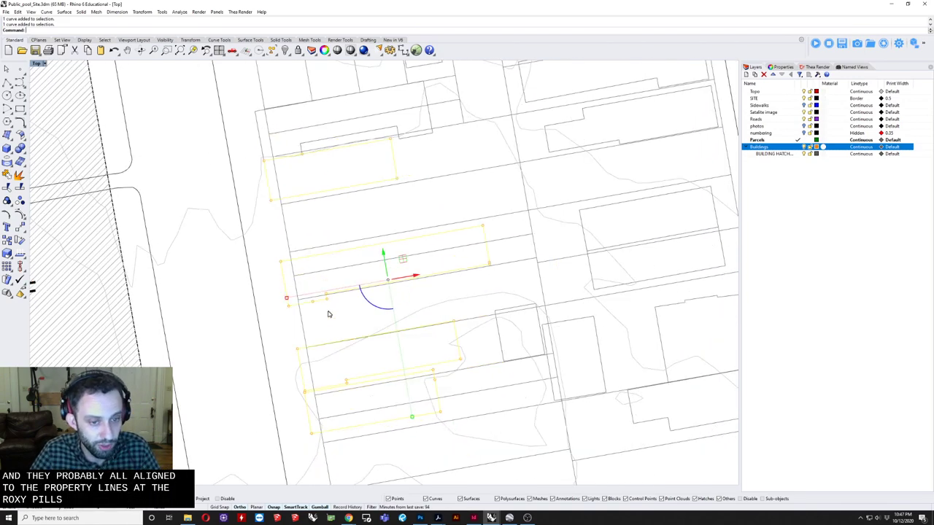
scroll(297, 317, "down", 5)
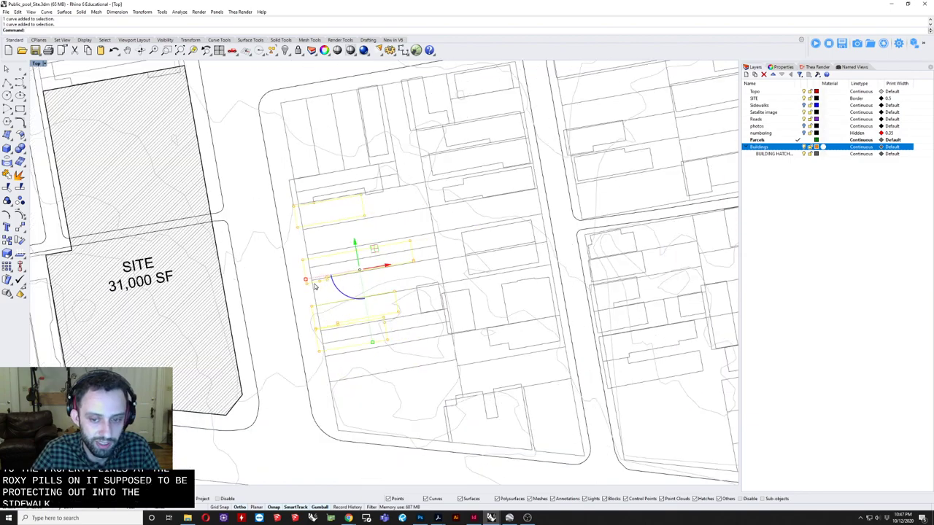
Step: Select two adjacent narrow parcels south of the site, check how far they extend into the street, and clear the selection
right_click_drag(337, 359, 542, 239)
scroll(332, 438, "up", 6)
left_click_drag(370, 231, 332, 278)
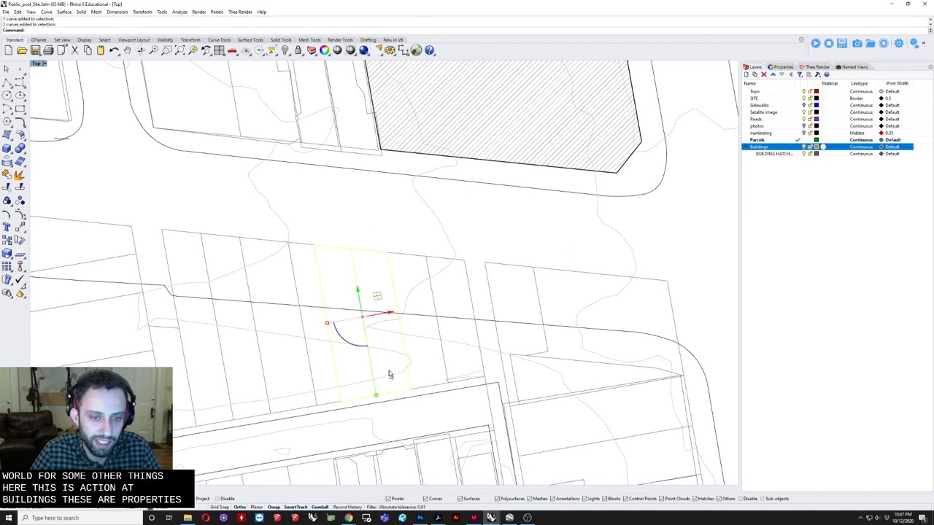
scroll(325, 247, "down", 6)
left_click(333, 229)
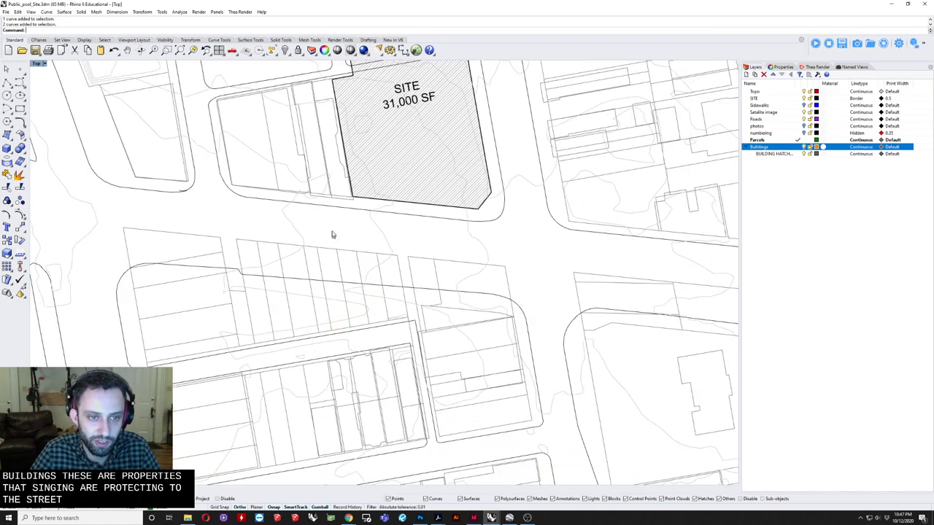
Step: Examine the building, parcel and street lines around the site and across the whole circular map area
right_click_drag(332, 229, 339, 340)
right_click_drag(269, 190, 316, 408)
scroll(285, 327, "down", 4)
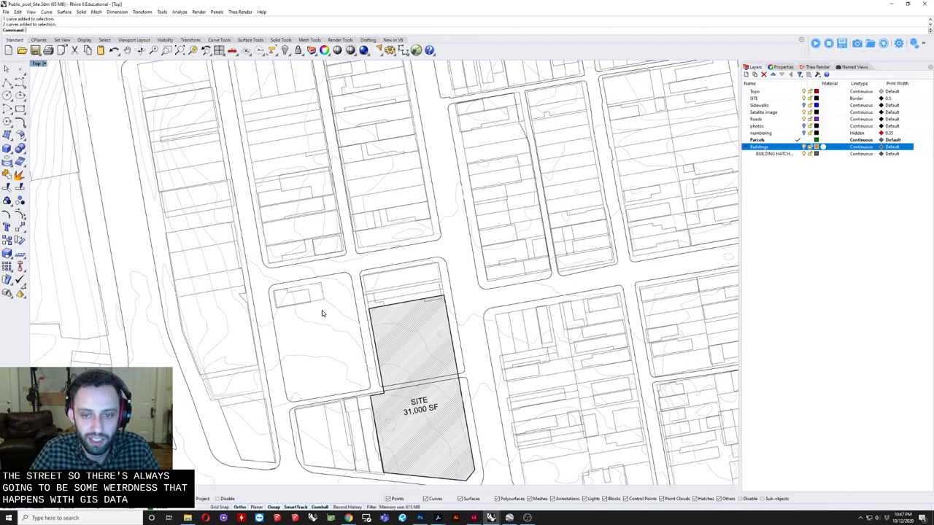
right_click_drag(323, 315, 325, 345)
scroll(325, 321, "down", 12)
scroll(329, 374, "up", 8)
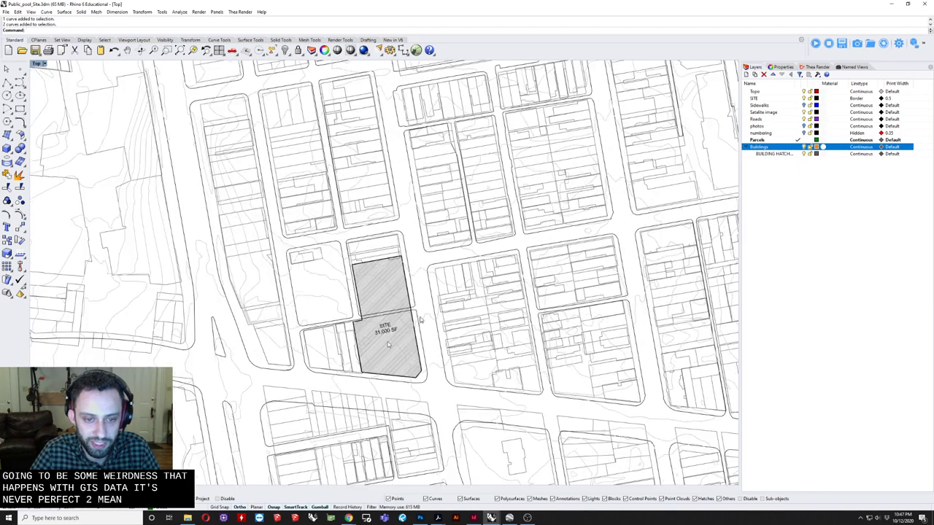
scroll(389, 248, "down", 3)
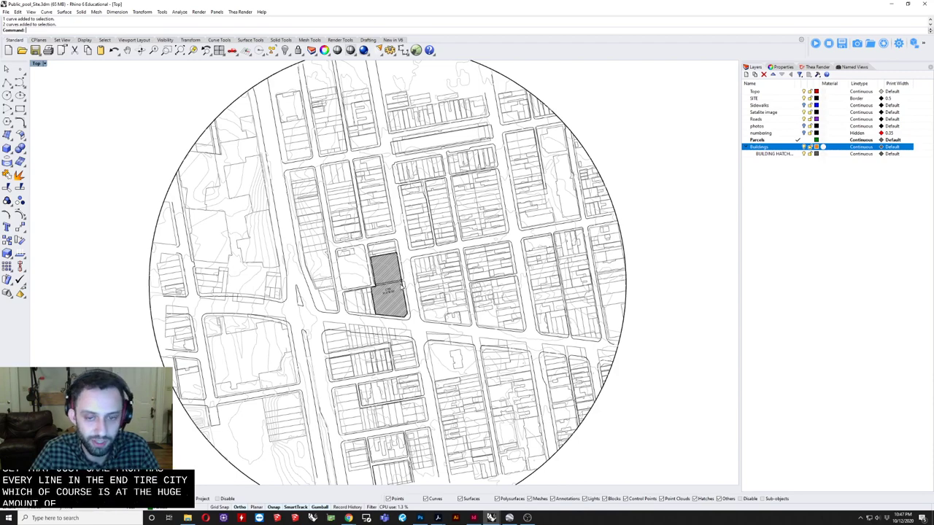
scroll(350, 237, "up", 5)
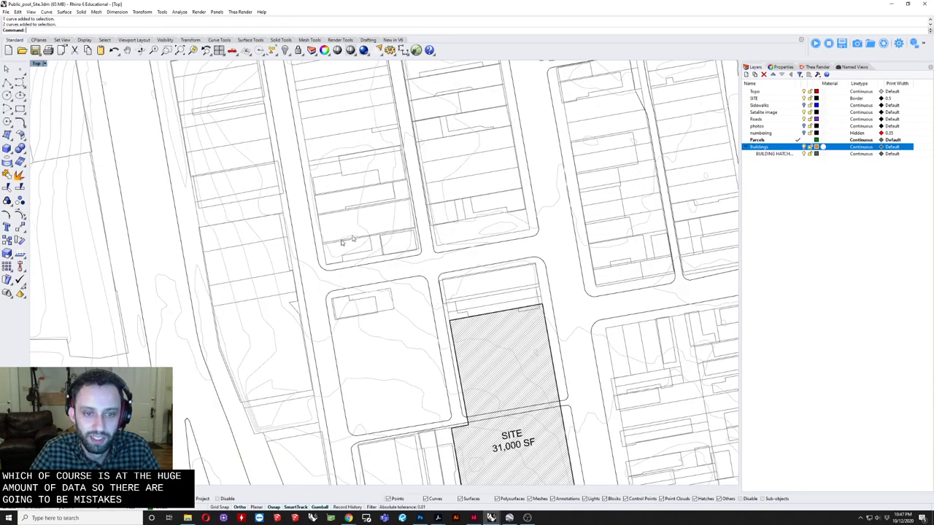
right_click_drag(348, 291, 362, 351)
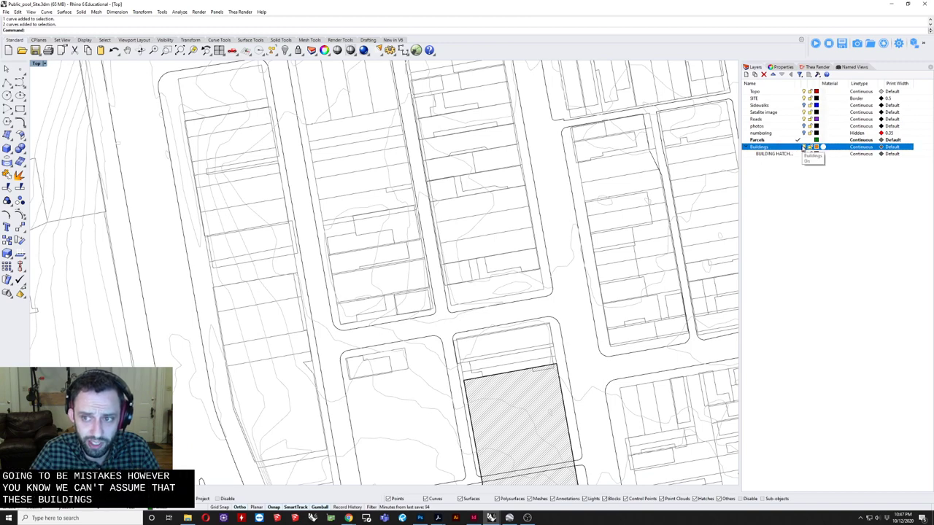
Step: Turn off the Buildings layer so the parcels can be read without the footprints
left_click(804, 148)
left_click(804, 148)
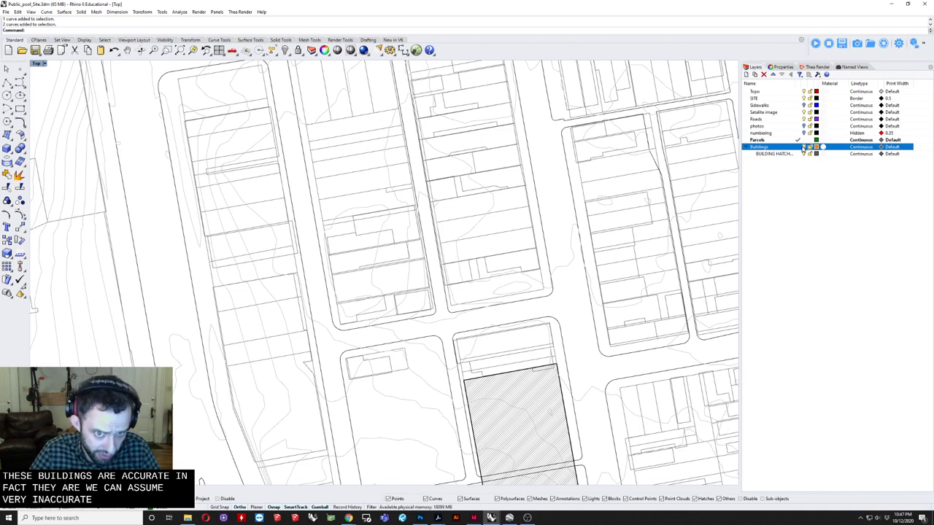
left_click(804, 148)
left_click(804, 147)
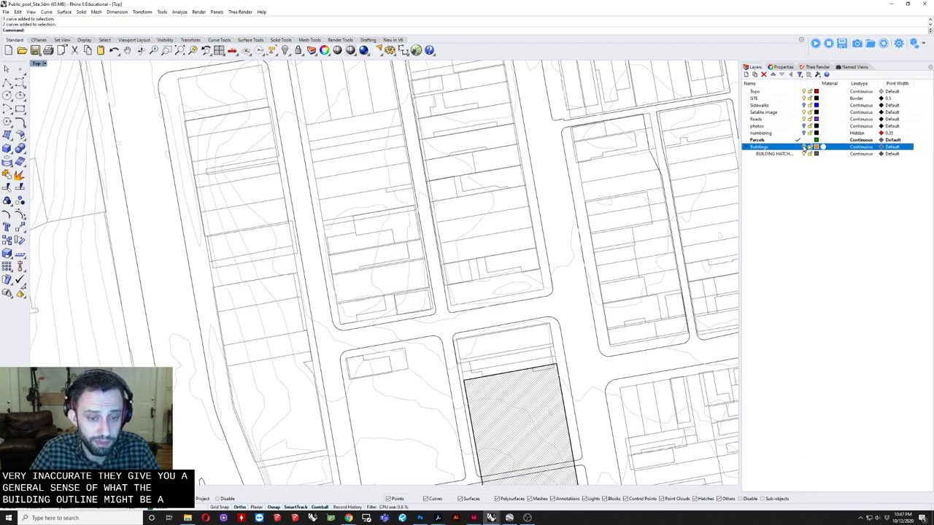
left_click(804, 147)
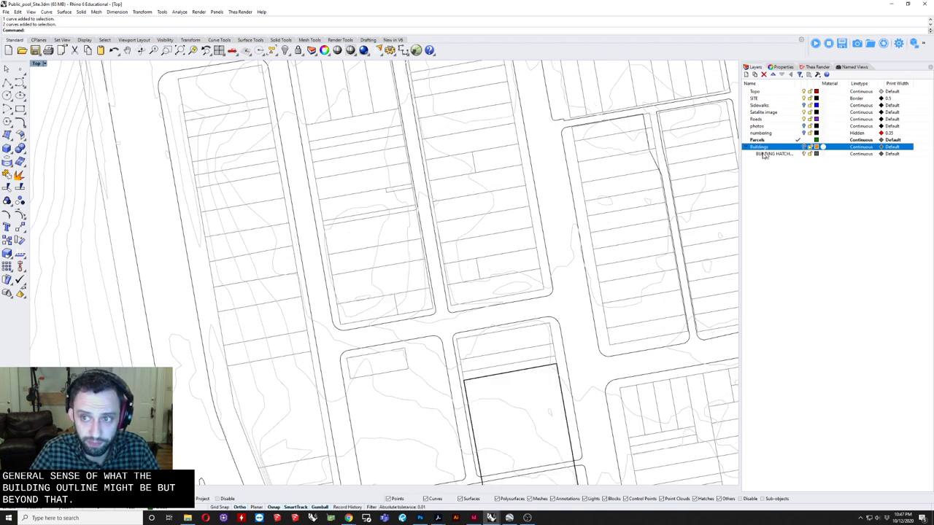
Step: Highlight the Parcels layer and select the long, narrow parcel near the south end of the middle block northwest of the site
scroll(408, 219, "up", 3)
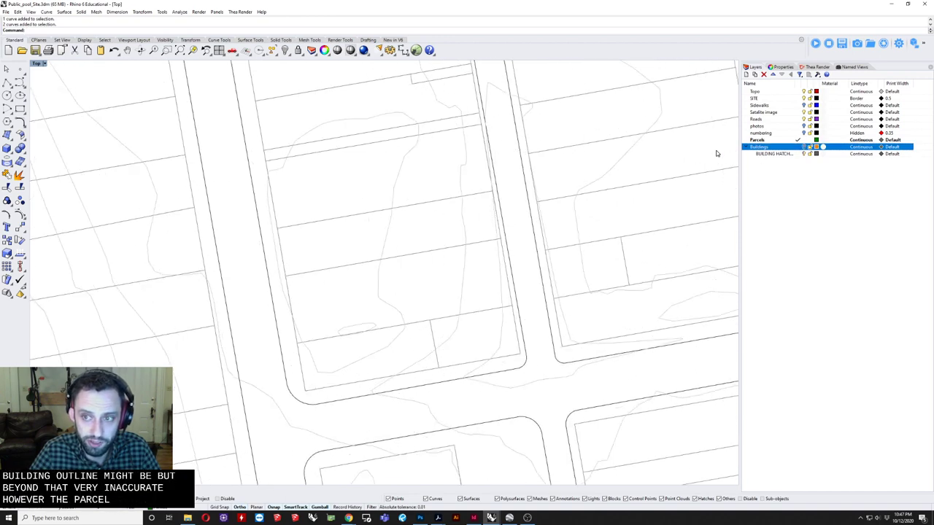
key("Up")
scroll(302, 265, "down", 2)
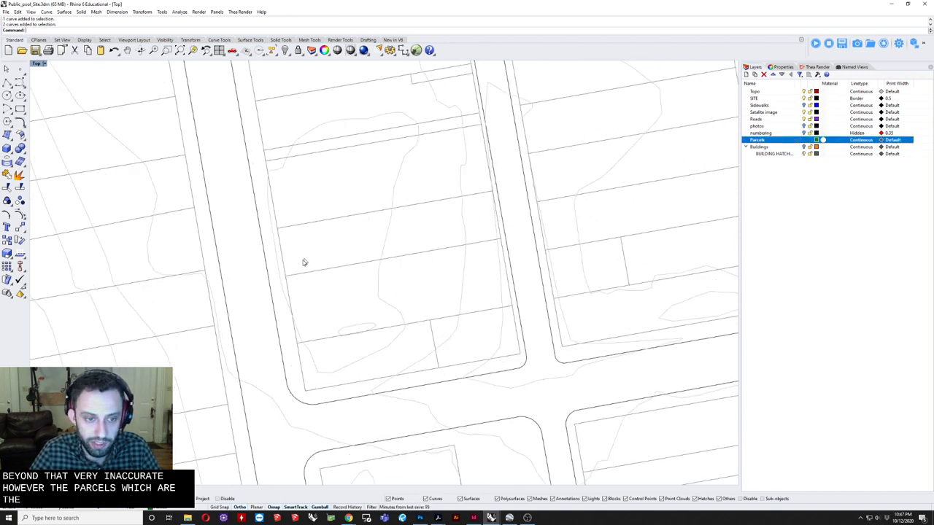
left_click(326, 267)
scroll(309, 249, "down", 2)
scroll(388, 250, "up", 3)
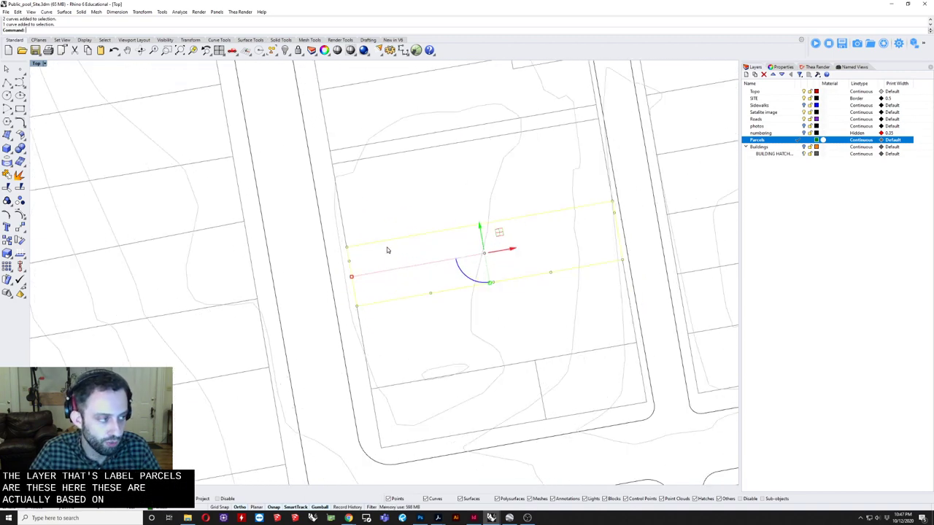
Step: Measure the selected parcel's width between its two street-side corners with the Distance command
right_click_drag(459, 247, 369, 254)
right_click_drag(319, 295, 357, 325)
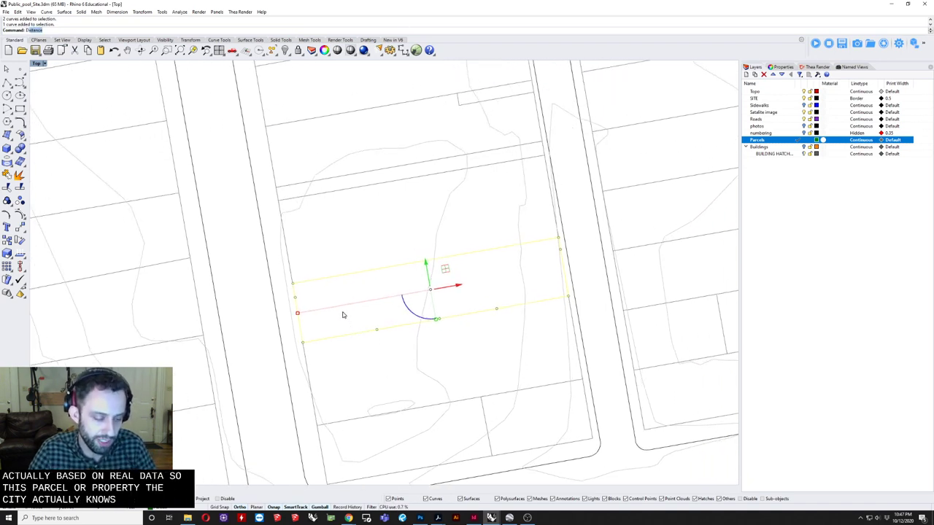
type("dis")
key("Return")
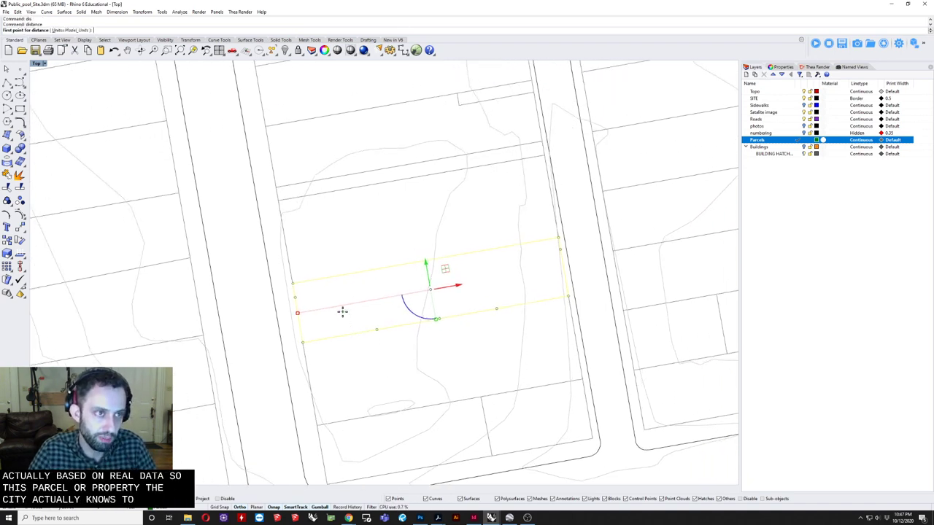
left_click(306, 342)
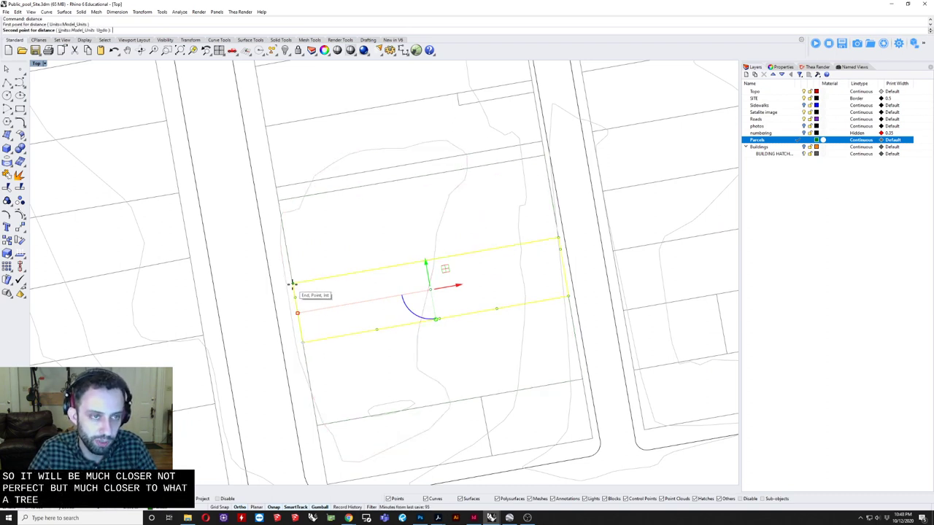
left_click(293, 284)
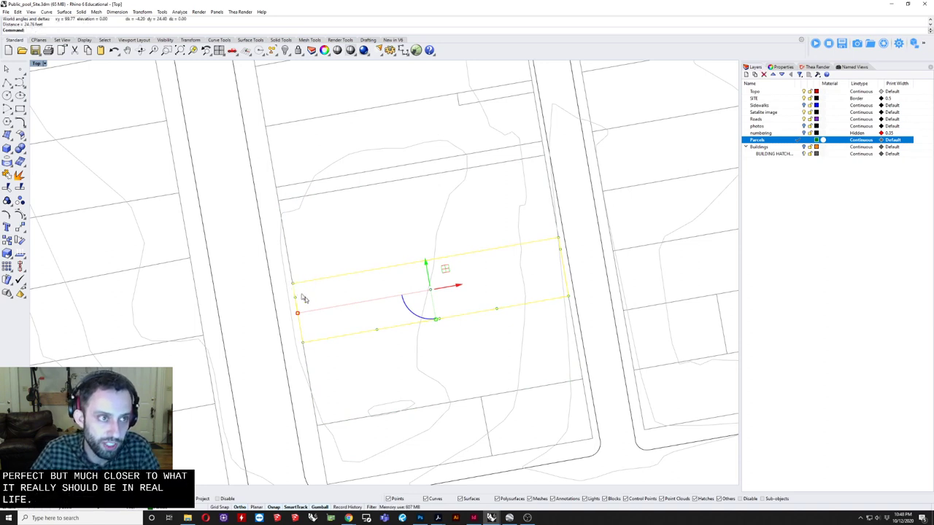
Step: Measure the same parcel's depth along its lower long edge, and deselect the parcel
right_click_drag(285, 306, 264, 301)
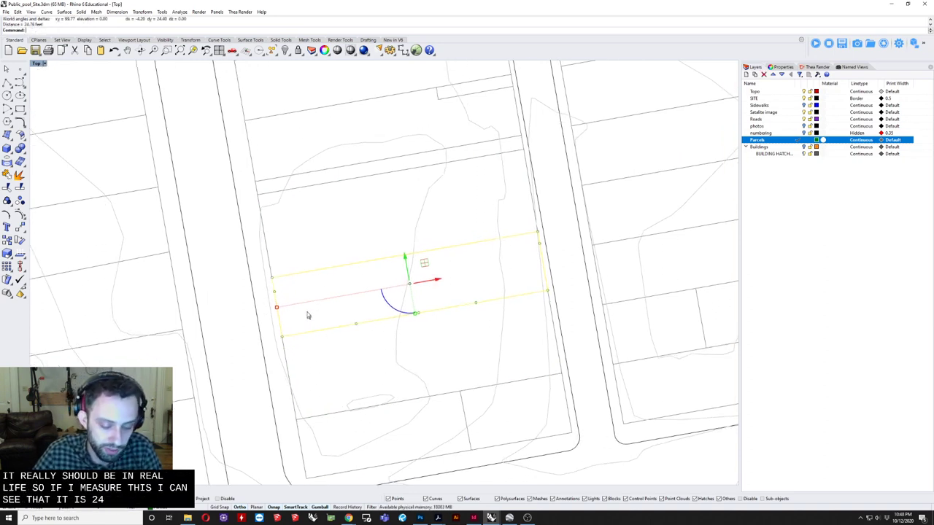
key("Return")
left_click(283, 336)
left_click(548, 292)
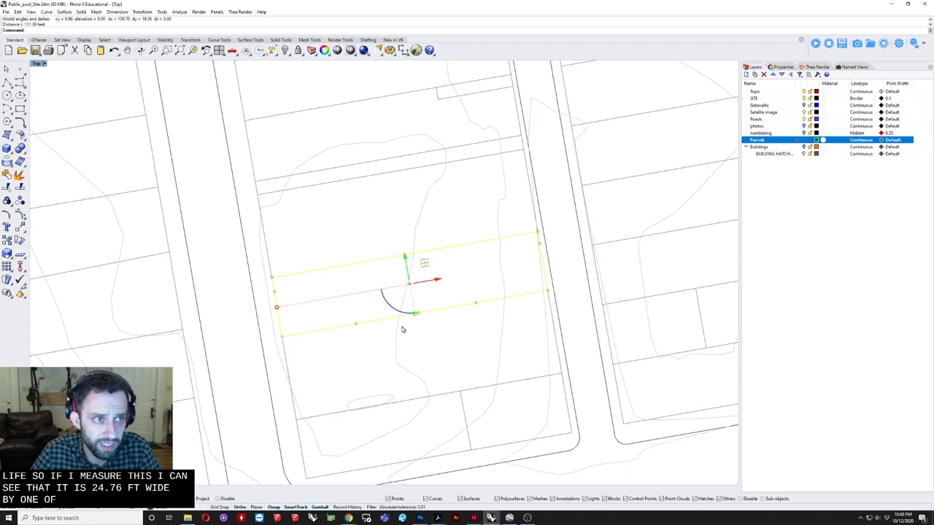
right_click_drag(381, 353, 443, 344)
scroll(425, 344, "down", 2)
scroll(416, 345, "up", 2)
key("Escape")
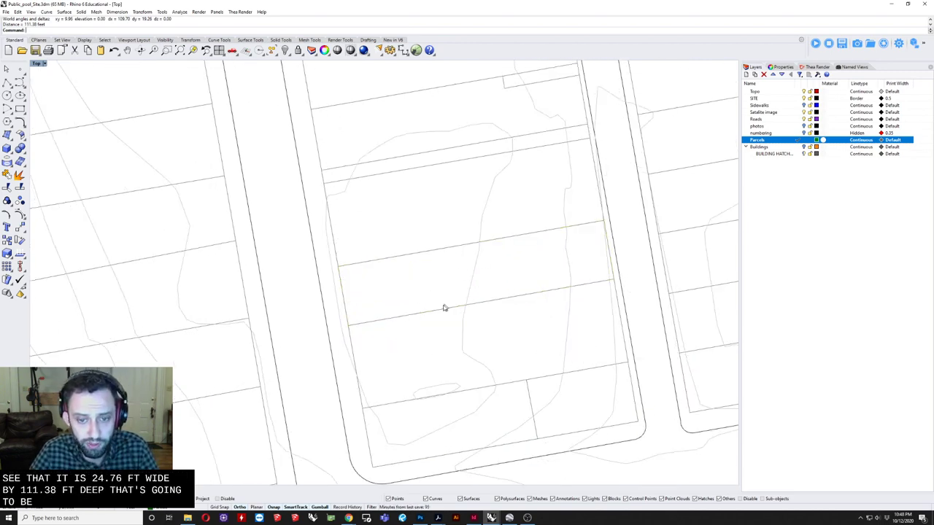
Step: Examine the topography lines running across the parcels in the blocks north of the site
right_click_drag(419, 315, 411, 317)
scroll(332, 271, "down", 3)
scroll(348, 283, "up", 3)
left_click_drag(368, 268, 179, 298)
scroll(329, 331, "down", 4)
key("Escape")
right_click_drag(329, 331, 219, 311)
scroll(222, 312, "down", 4)
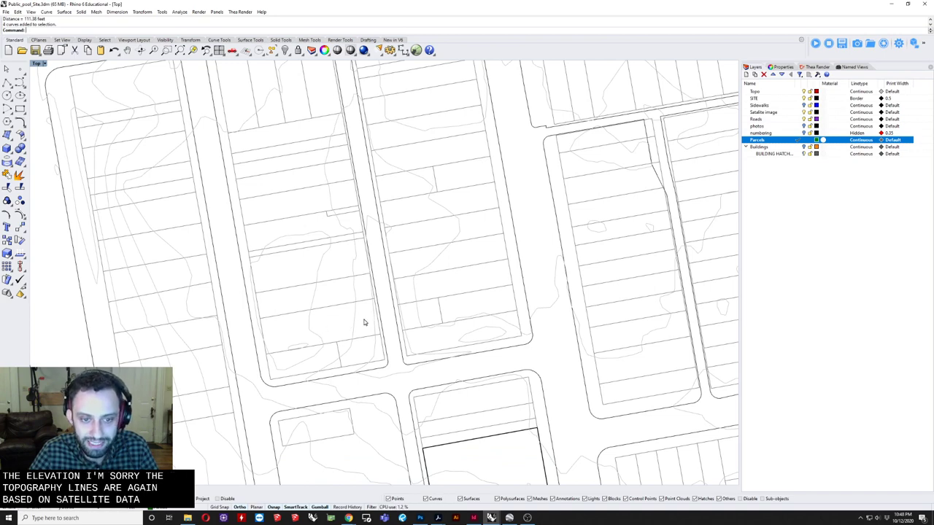
scroll(299, 322, "down", 1)
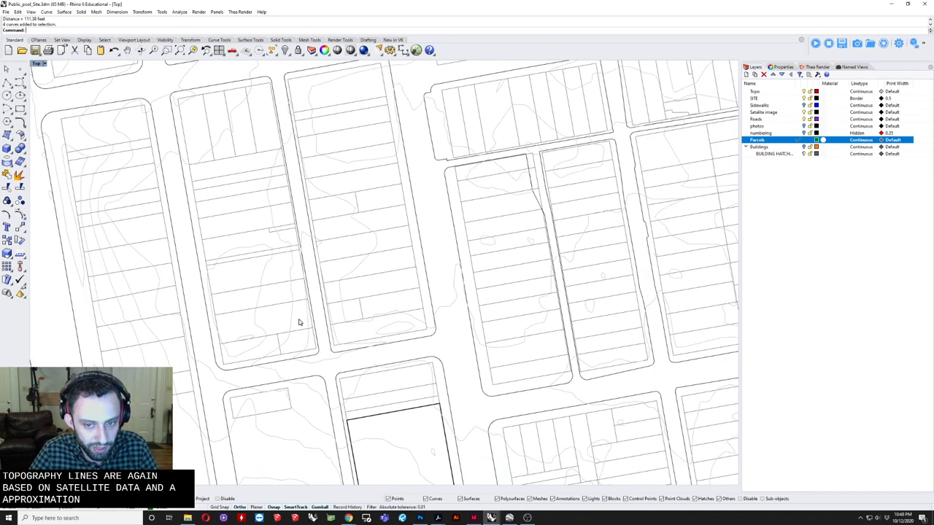
scroll(299, 322, "up", 2)
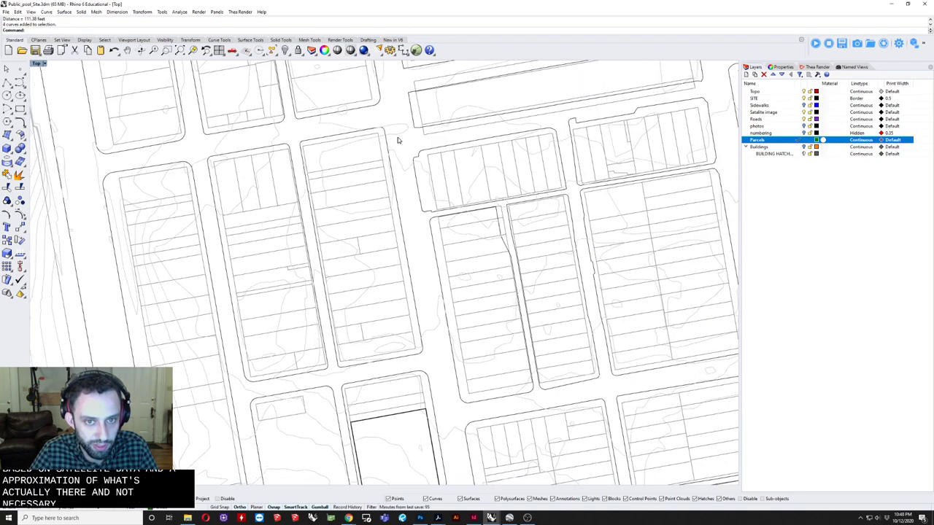
Step: Select the small curb line at the block corner north of the site and examine the street and sidewalk outlines across the map
scroll(390, 144, "up", 2)
right_click_drag(390, 144, 387, 173)
scroll(448, 226, "up", 6)
left_click(430, 180)
scroll(414, 202, "down", 7)
mouse_move(408, 271)
right_mouse_down()
mouse_move(358, 271)
mouse_move(394, 258)
right_mouse_up()
scroll(379, 245, "down", 4)
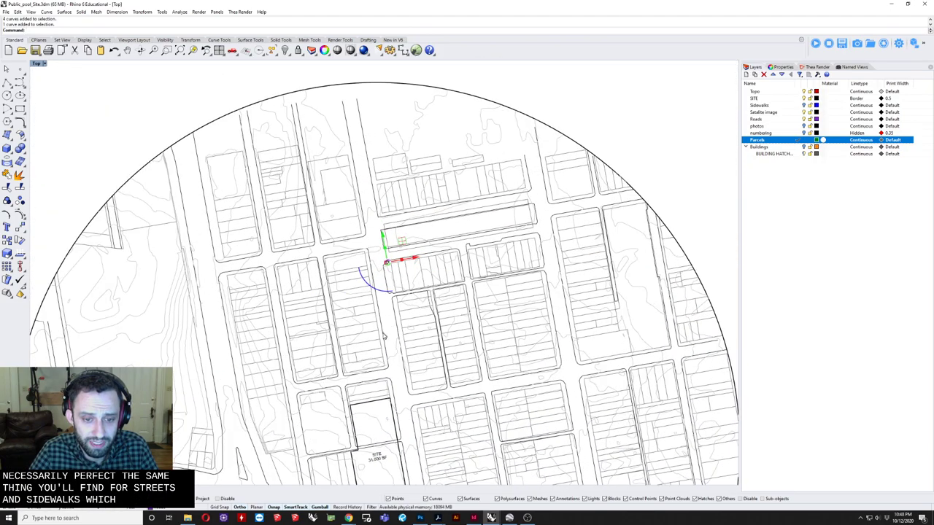
scroll(430, 438, "up", 3)
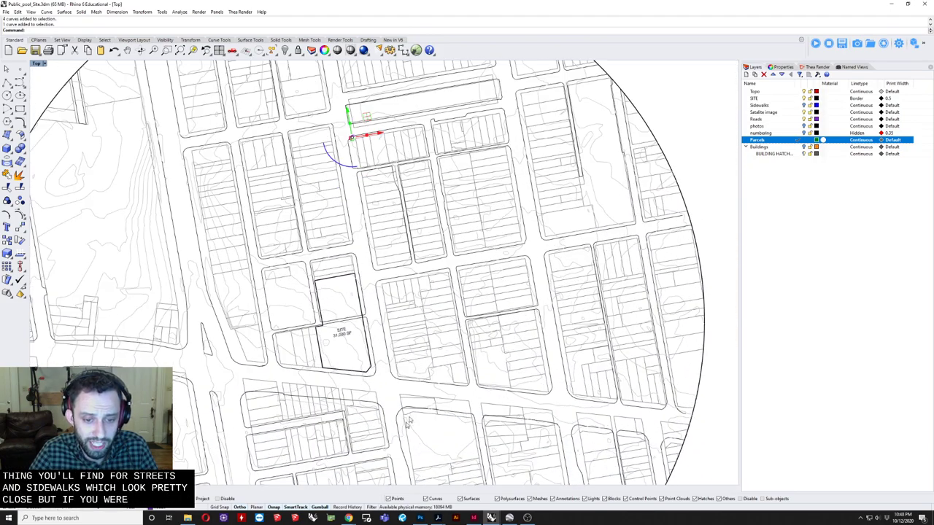
right_click_drag(404, 428, 386, 375)
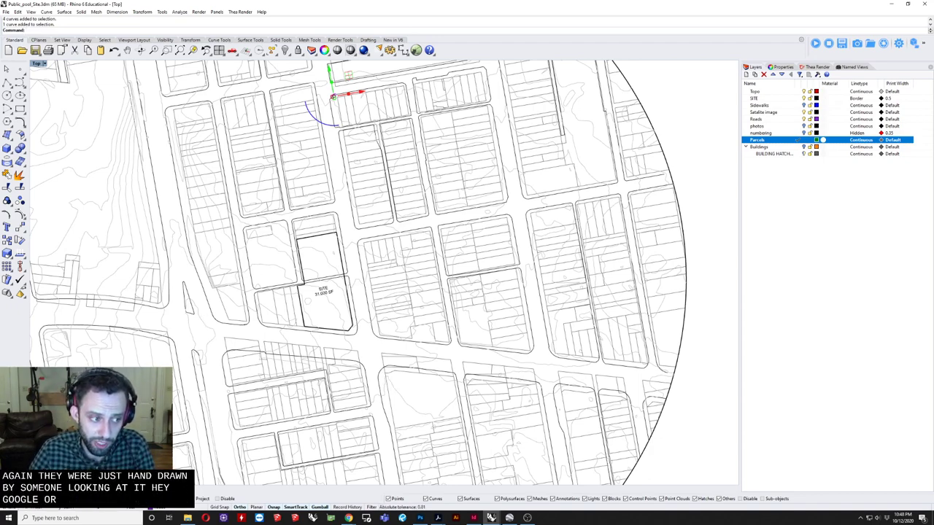
left_click(527, 518)
right_click_drag(409, 305, 435, 352)
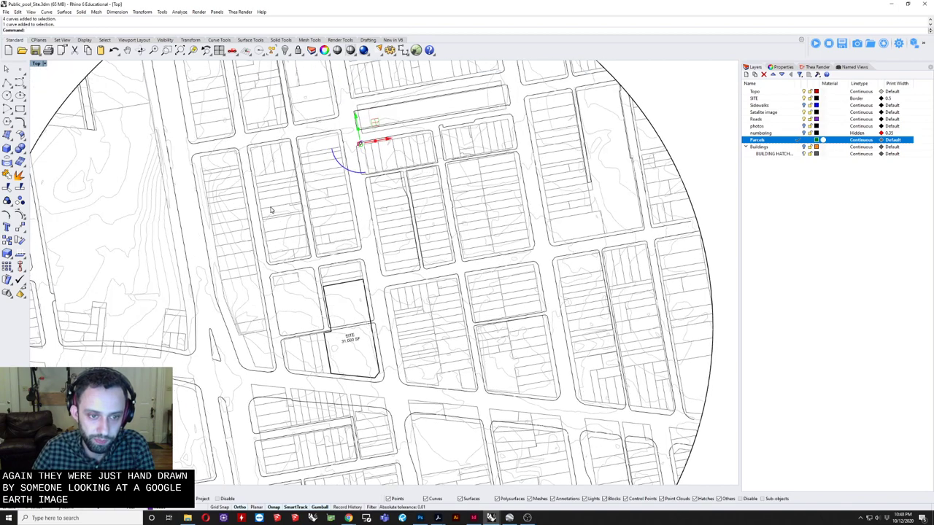
Step: Reselect the measured narrow parcel in the middle block and bring its street frontage into close view
scroll(270, 210, "up", 5)
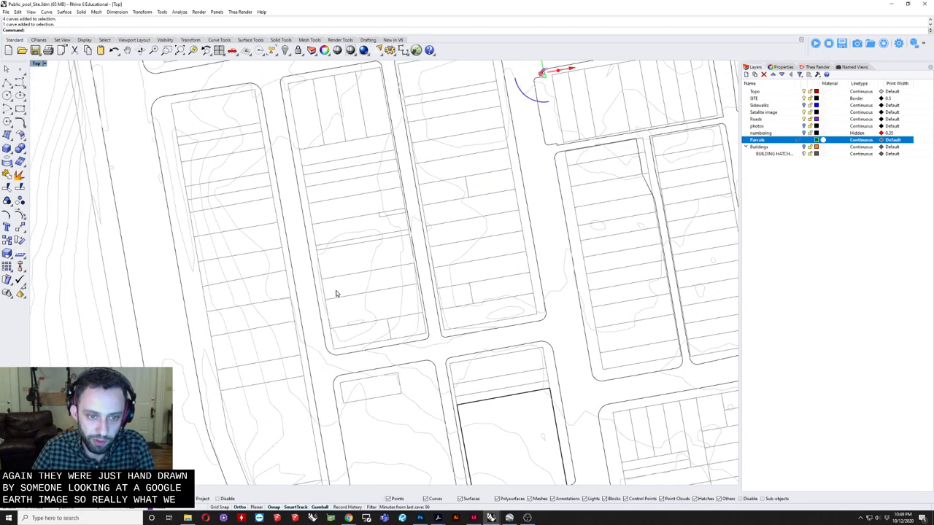
left_click(347, 280)
left_click(361, 301)
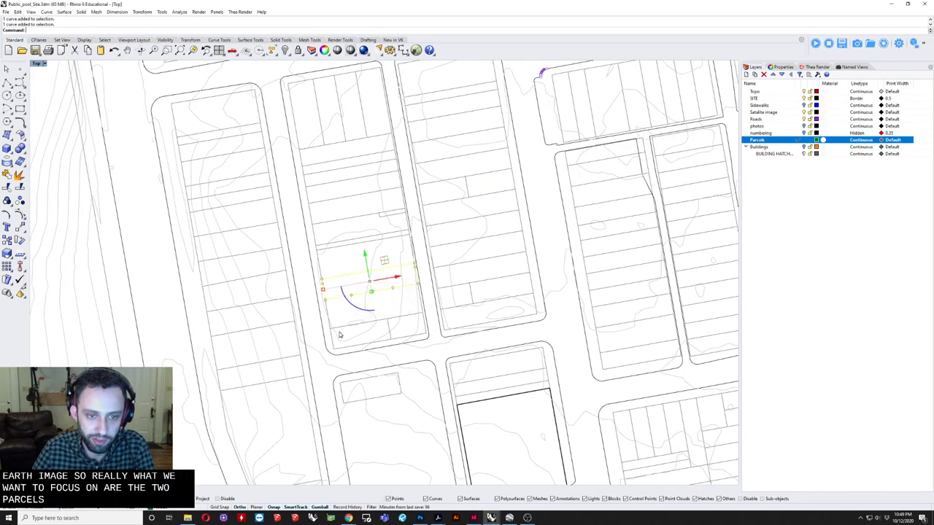
right_click_drag(338, 333, 319, 324)
scroll(306, 289, "up", 3)
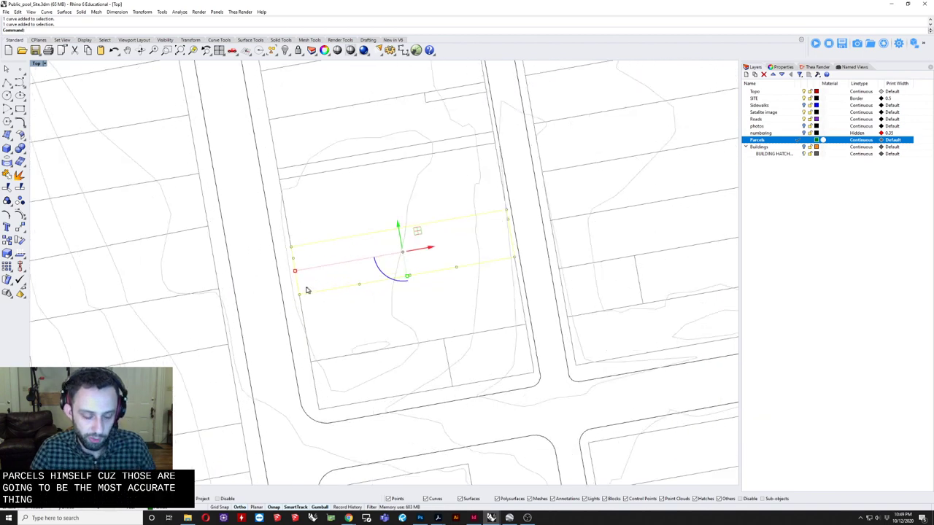
Step: Check in the facade photo that the building fills its lot, measure the selected parcel's street frontage in the site model, and deselect it
type("dis")
key("Return")
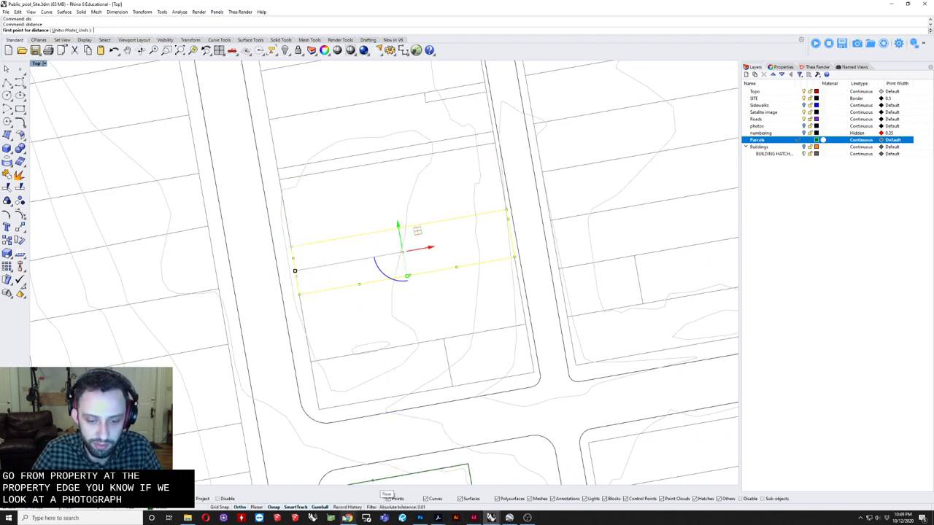
left_click(420, 517)
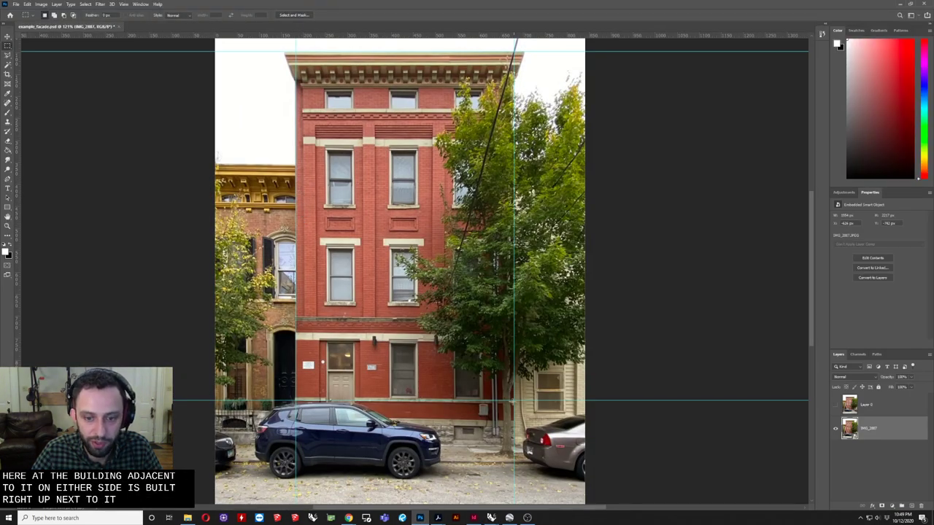
left_click(897, 5)
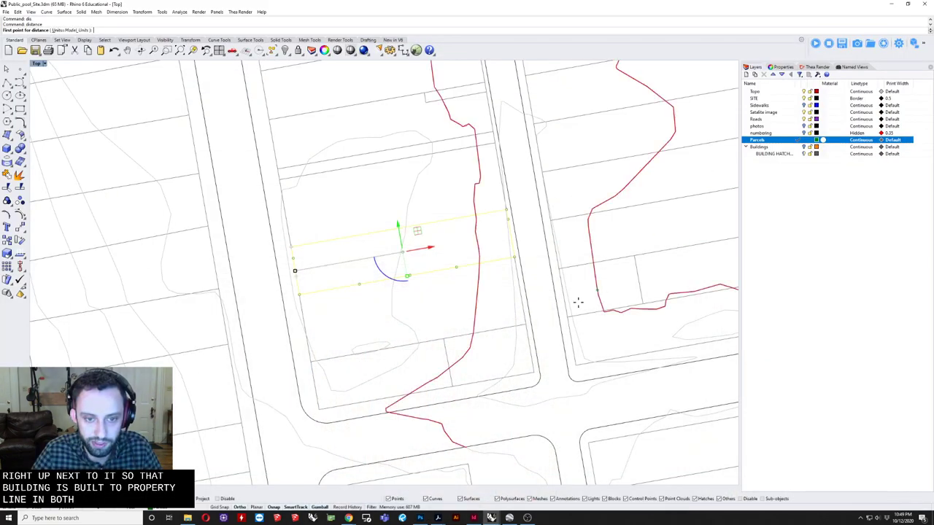
scroll(321, 300, "down", 2)
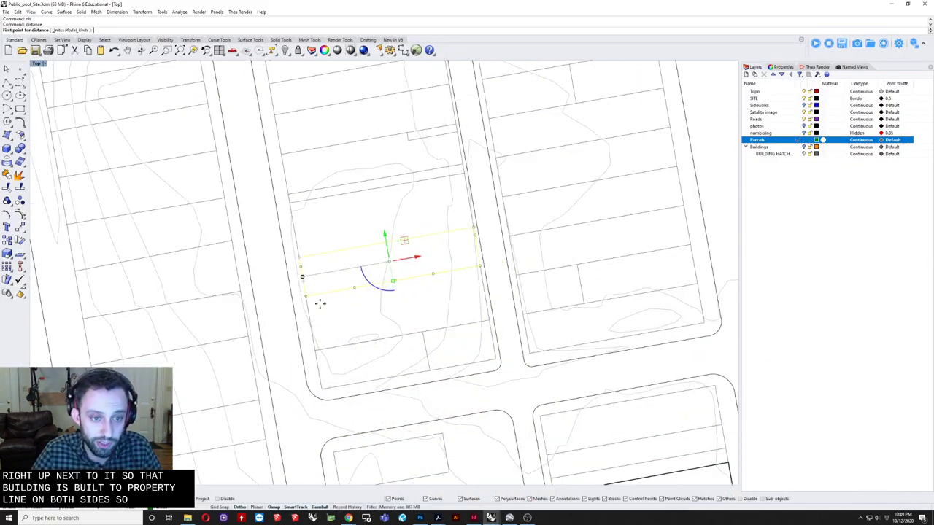
left_click(297, 260)
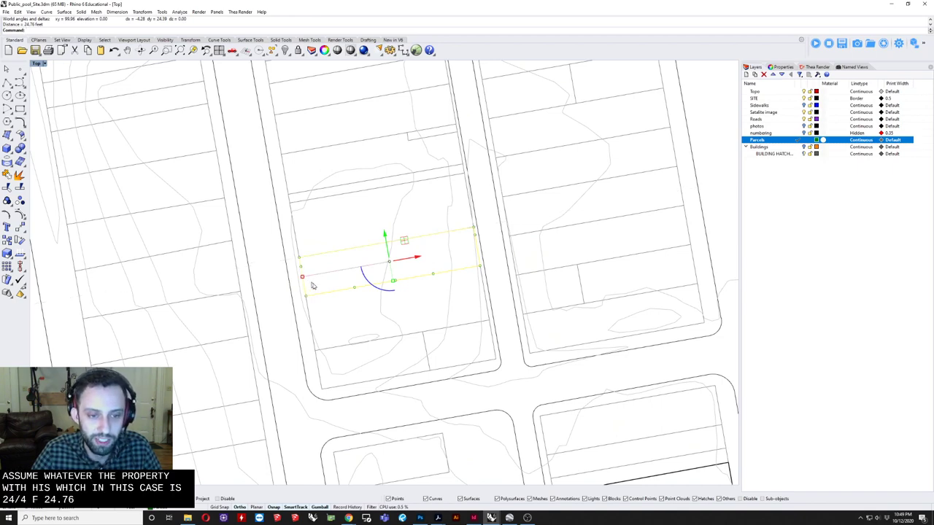
right_click_drag(314, 292, 290, 309)
key("Escape")
scroll(471, 133, "down", 2)
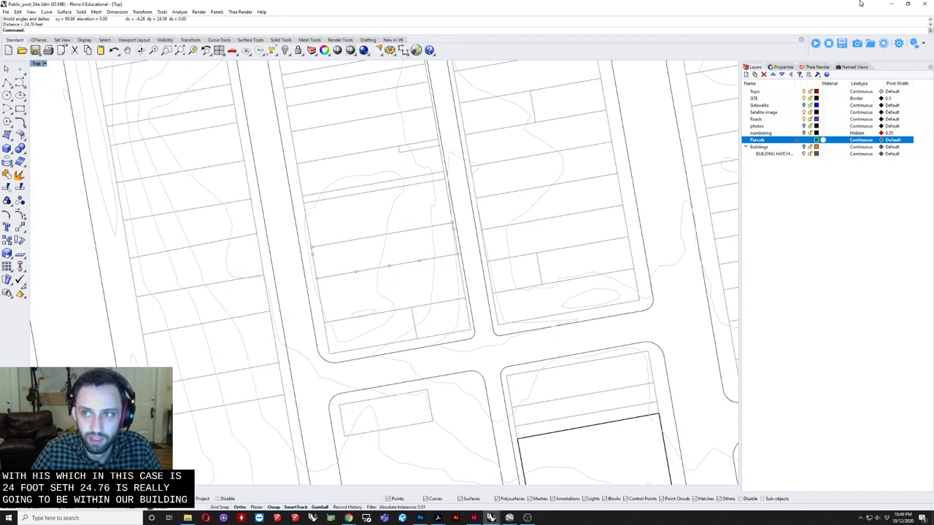
Step: In the elevation drawing, scale the whole detailed facade in one direction with Scale1D from its lower-left corner, making the base 24.76 feet wide
left_click(891, 4)
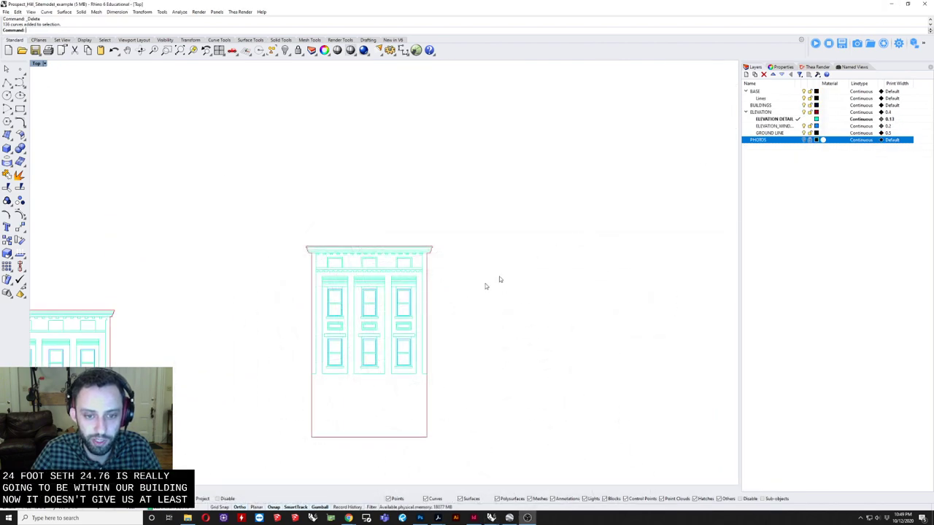
left_click_drag(244, 167, 455, 464)
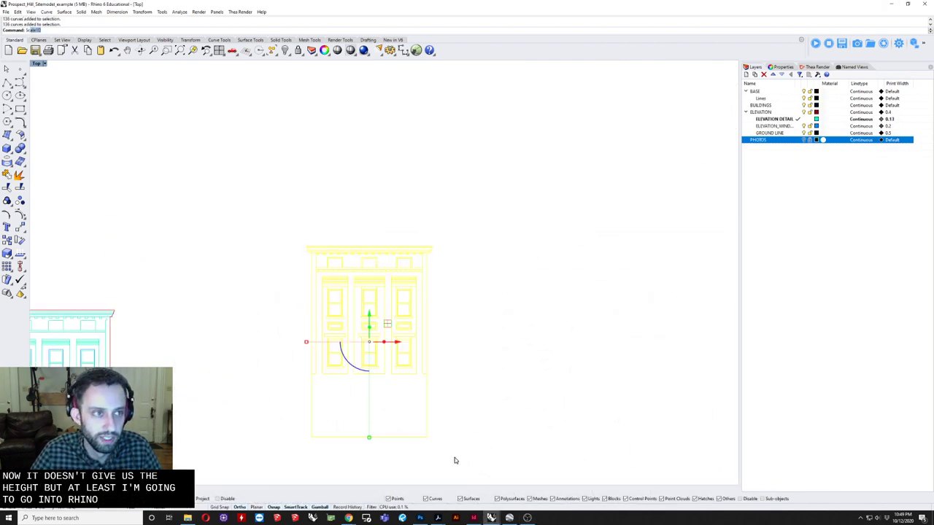
type("c")
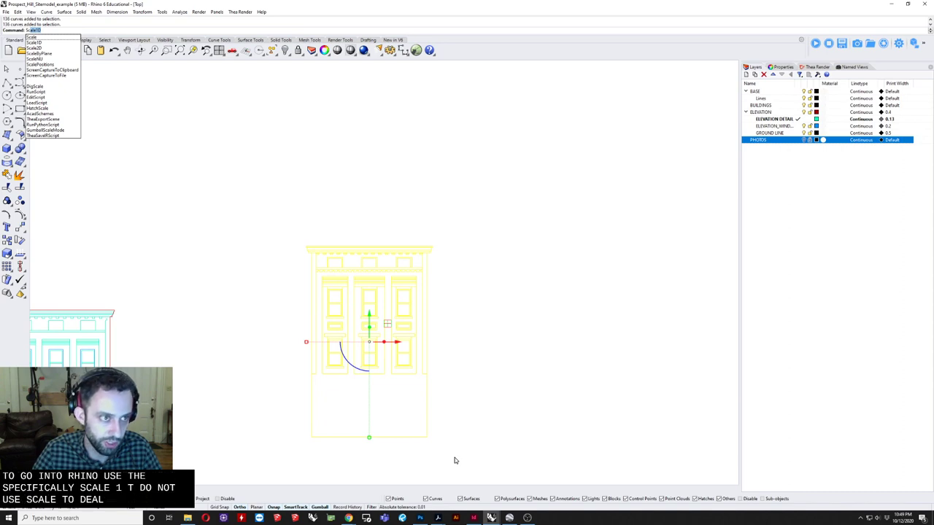
key("Return")
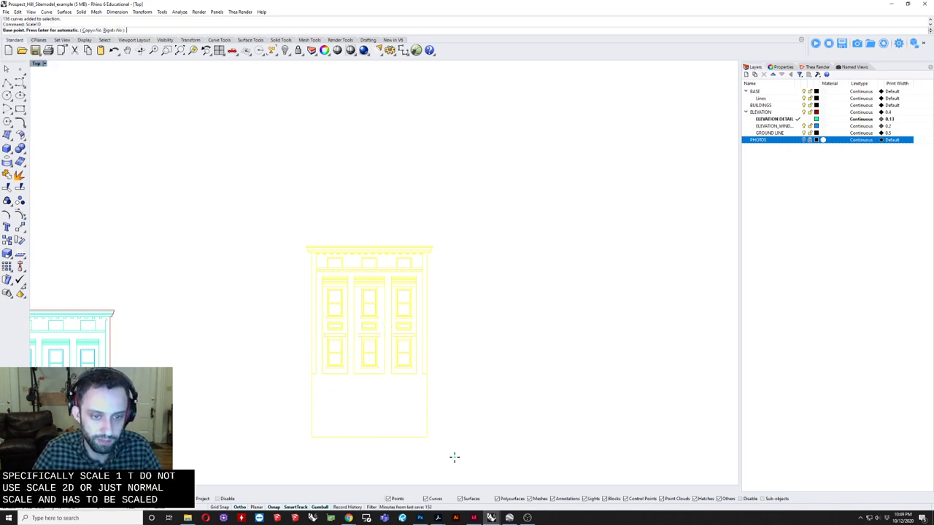
left_click(312, 436)
left_click(428, 437)
type("24.76")
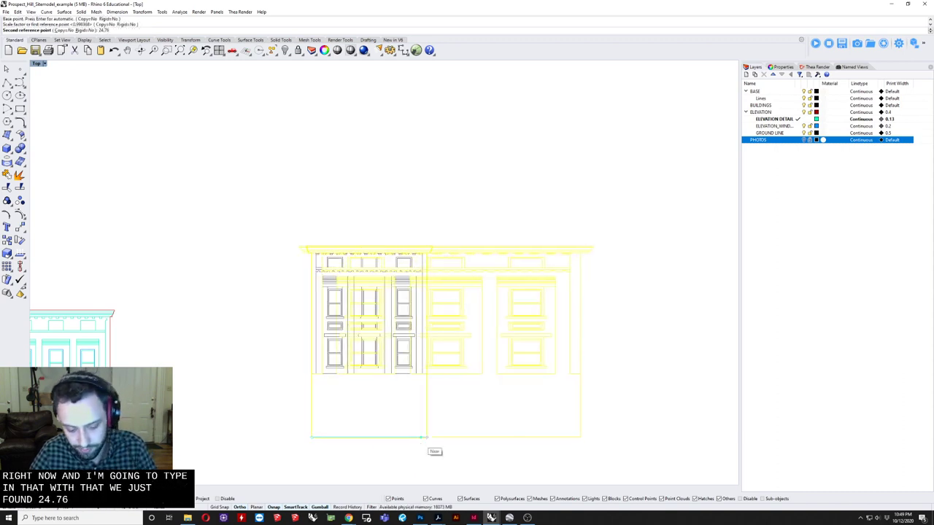
key("Return")
key("Escape")
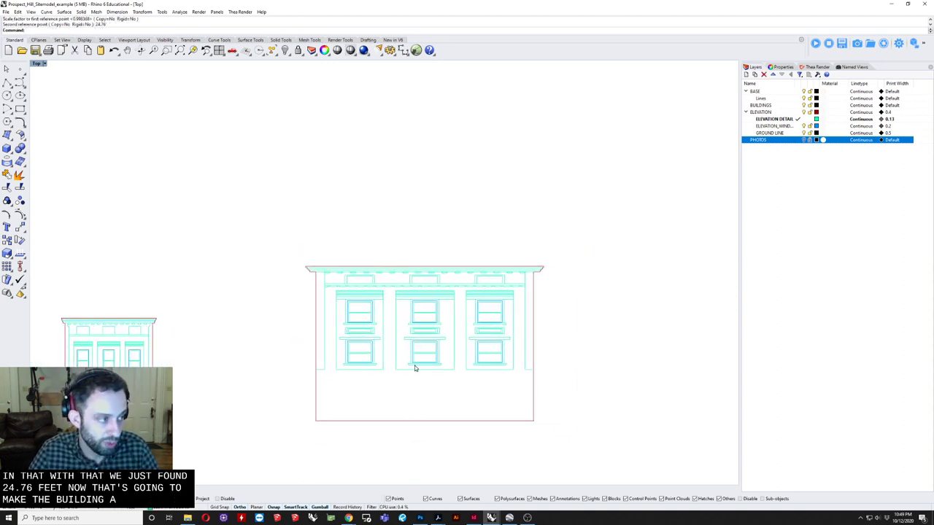
left_click_drag(260, 243, 613, 457)
key("Escape")
left_click_drag(273, 215, 580, 450)
key("Escape")
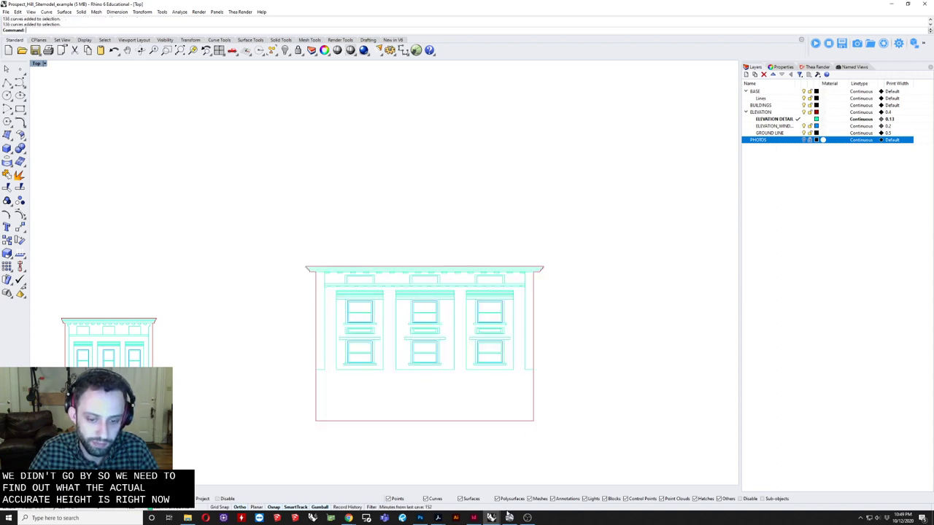
Step: Switch to Chrome and examine the Google Earth versions page for the desktop Google Earth Pro option
mouse_move(349, 518)
left_click(380, 485)
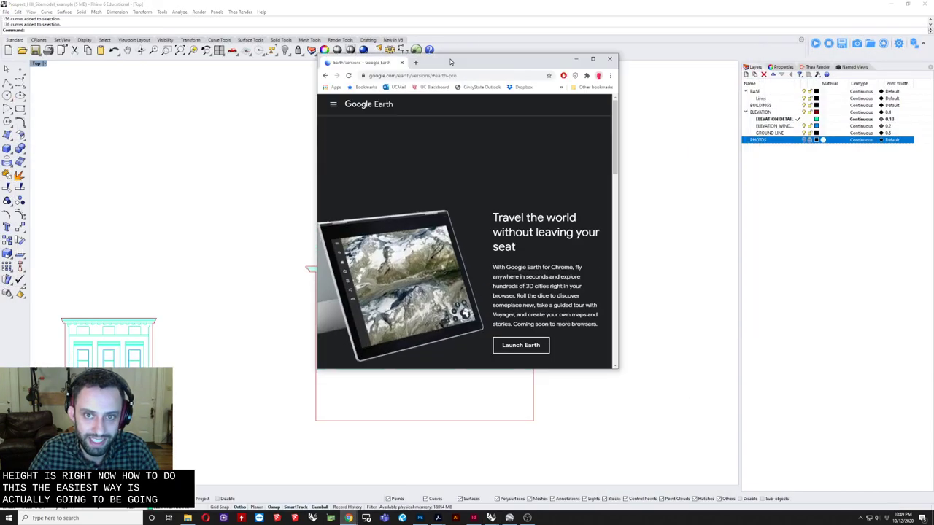
double_click(407, 4)
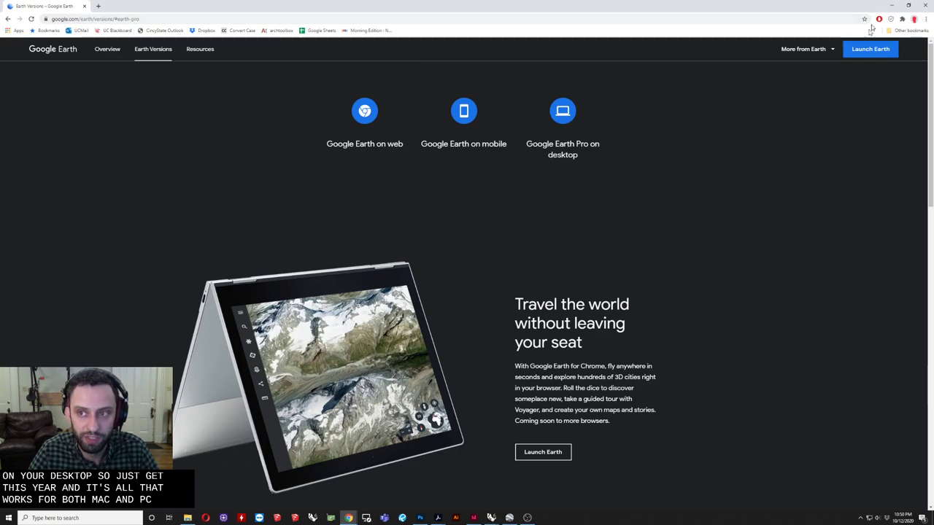
left_click(892, 5)
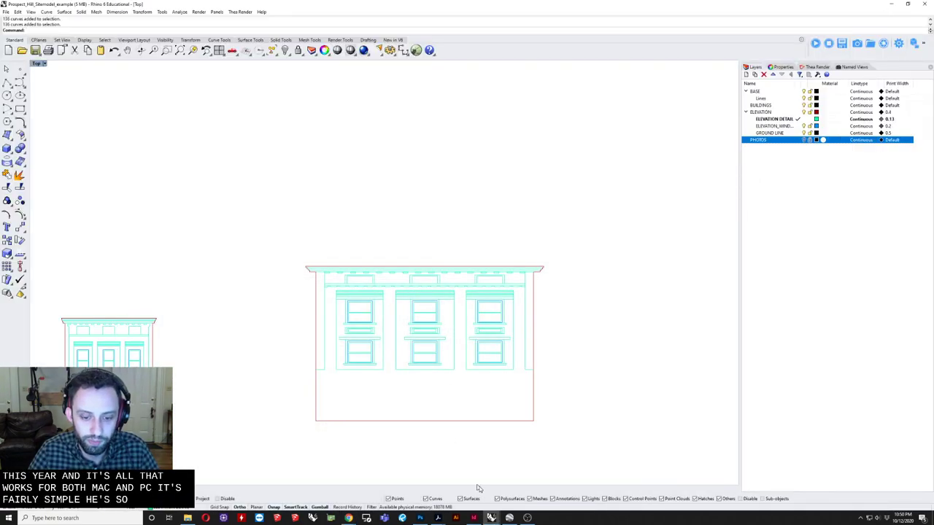
Step: Switch to Google Earth Pro and examine the neighborhood around the Central Parkway and Liberty intersection in the 3D view
left_click(510, 518)
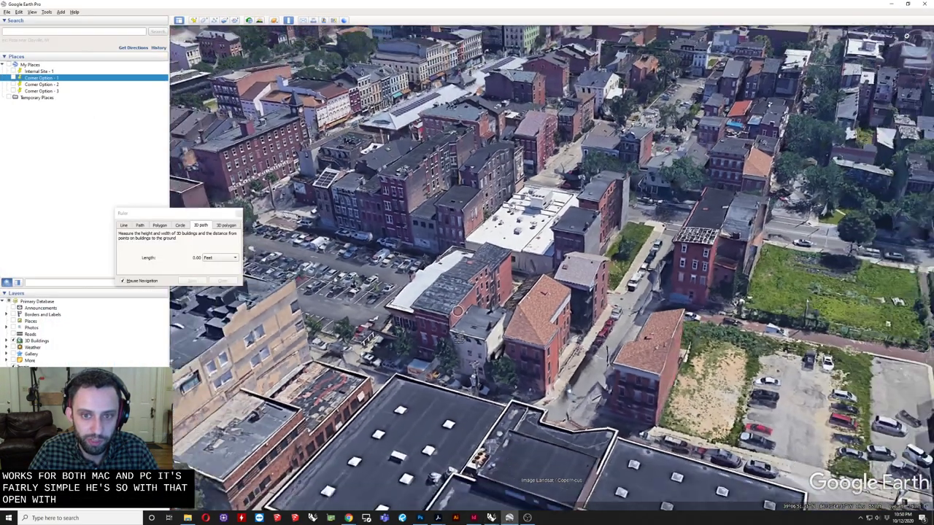
scroll(457, 311, "down", 3)
left_click(41, 31)
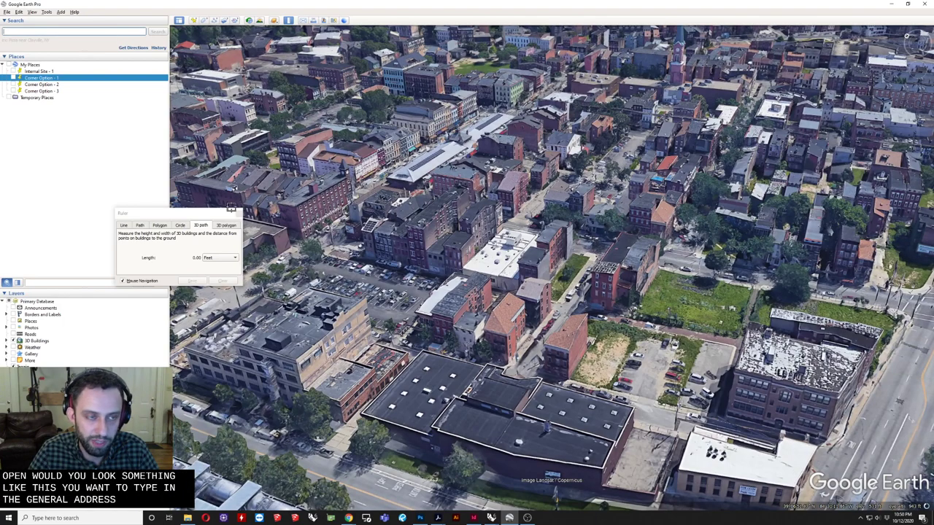
mouse_move(624, 318)
middle_mouse_down()
mouse_move(628, 303)
mouse_move(516, 316)
middle_mouse_up()
scroll(495, 329, "up", 2)
scroll(561, 325, "down", 3)
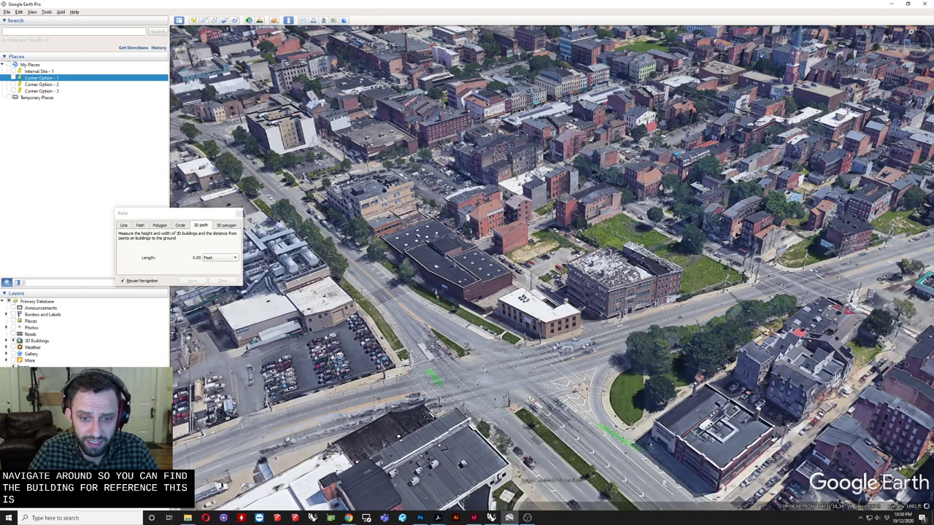
left_click_drag(827, 270, 642, 437)
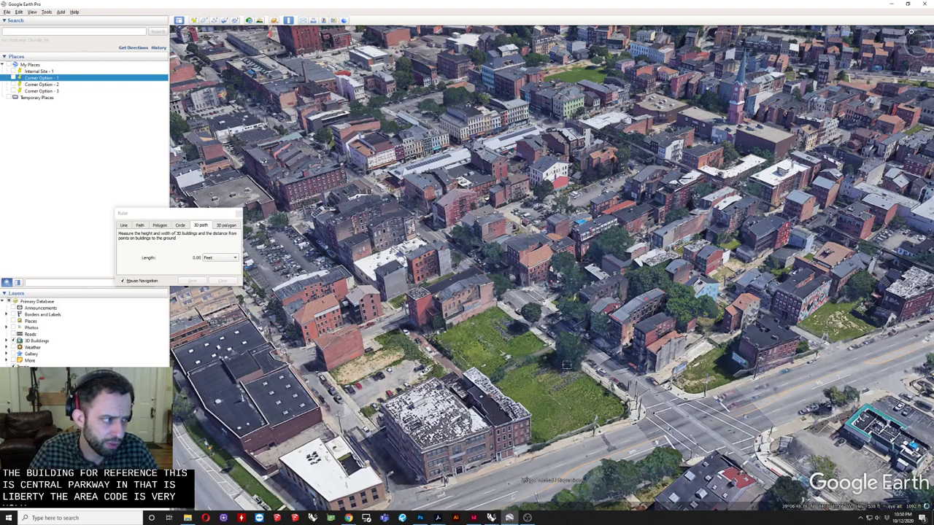
scroll(576, 361, "up", 3)
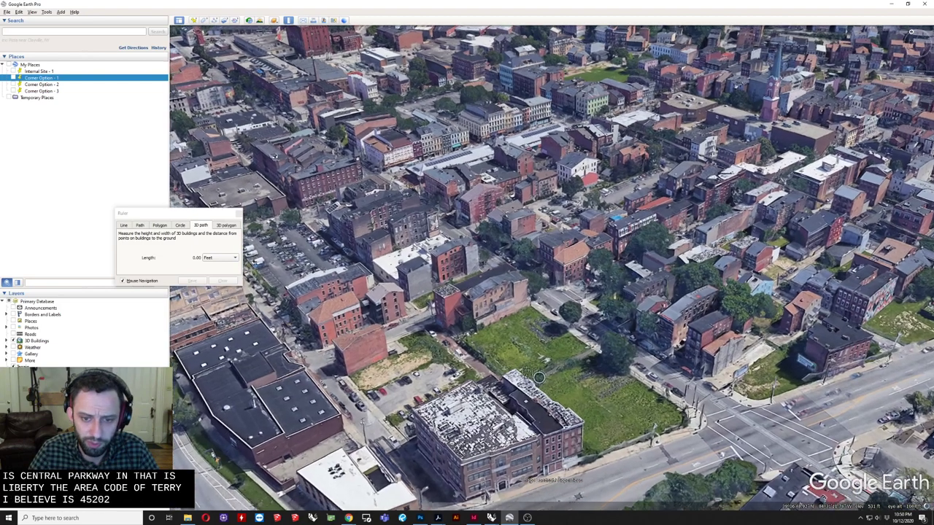
left_click_drag(533, 375, 520, 338)
scroll(519, 337, "down", 3)
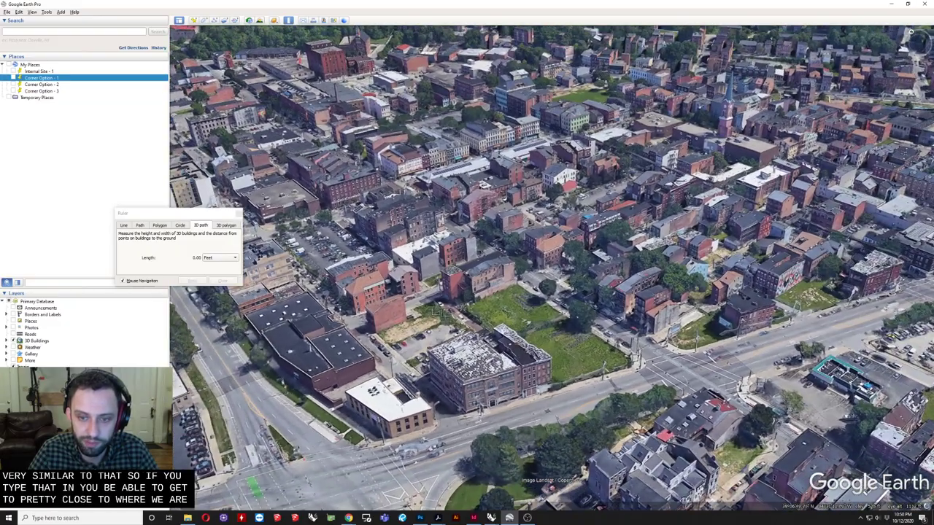
left_click_drag(436, 310, 523, 294)
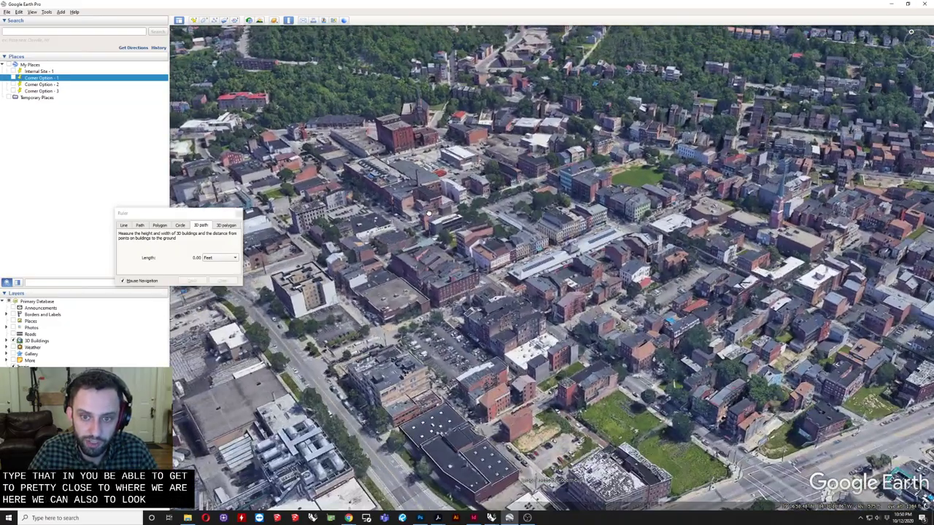
Step: Locate Findlay Market in the 3D view and trace the blocks from there back to the project site
left_click_drag(429, 213, 410, 206)
scroll(553, 235, "up", 2)
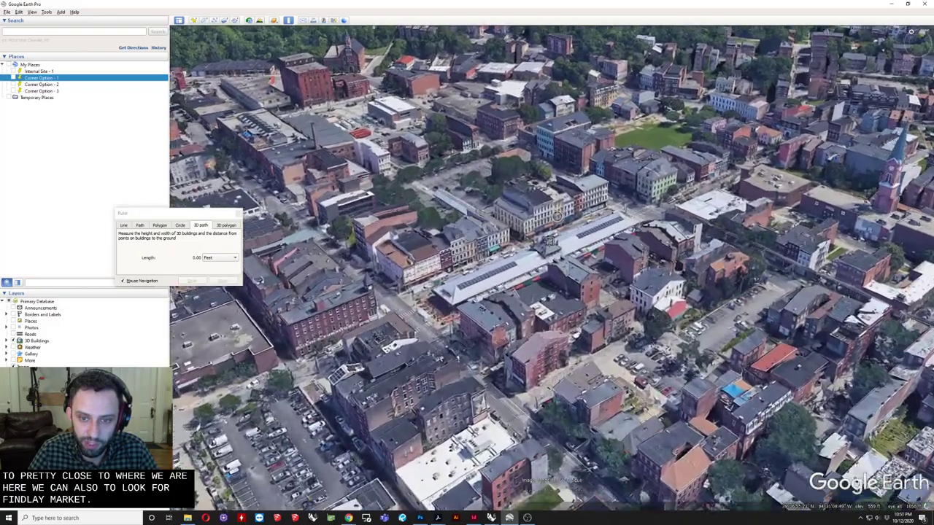
scroll(558, 216, "up", 2)
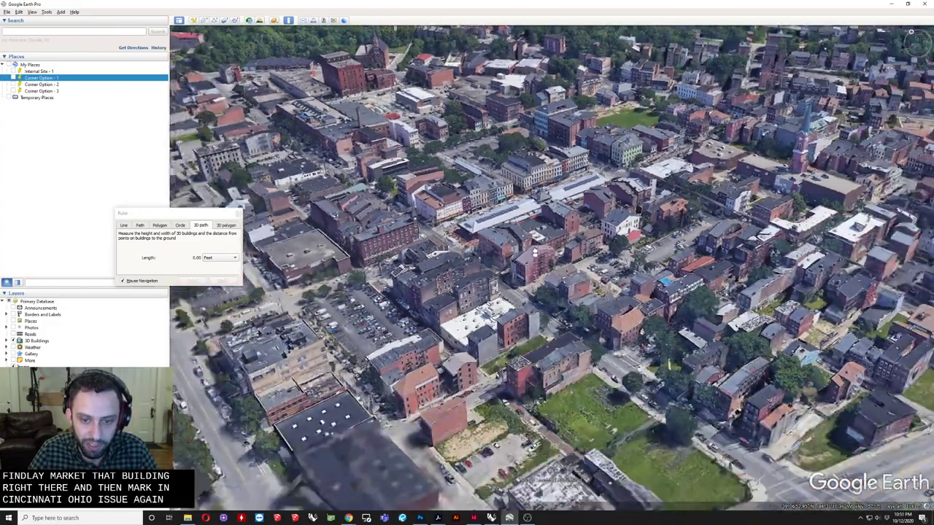
left_click_drag(535, 252, 528, 202)
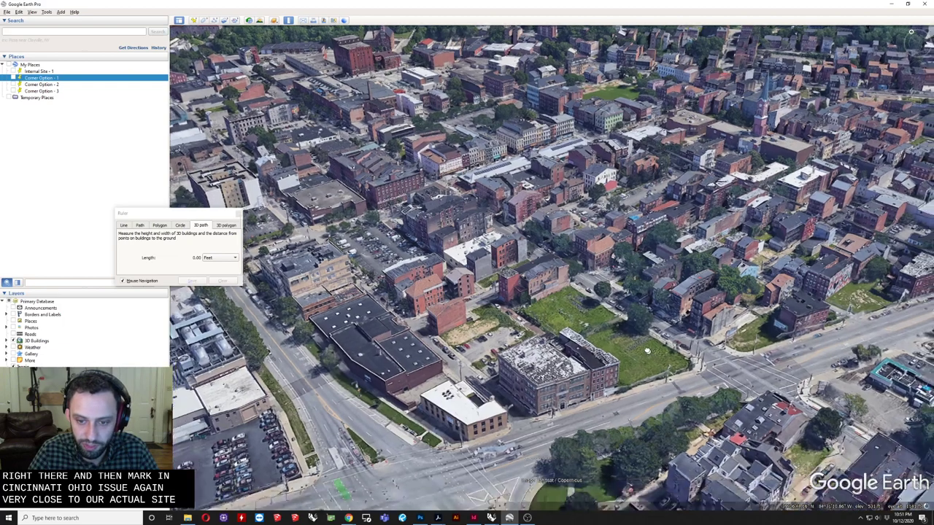
left_click_drag(647, 351, 641, 342)
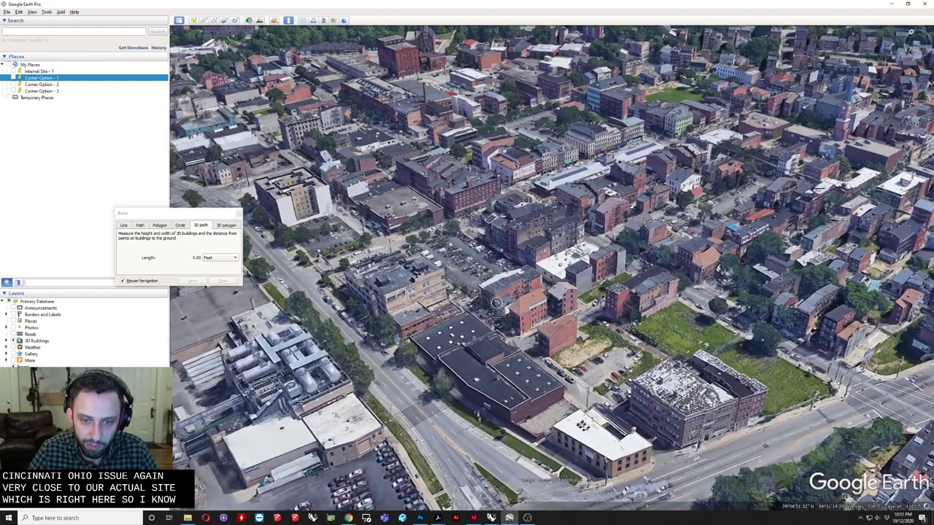
scroll(496, 302, "up", 1)
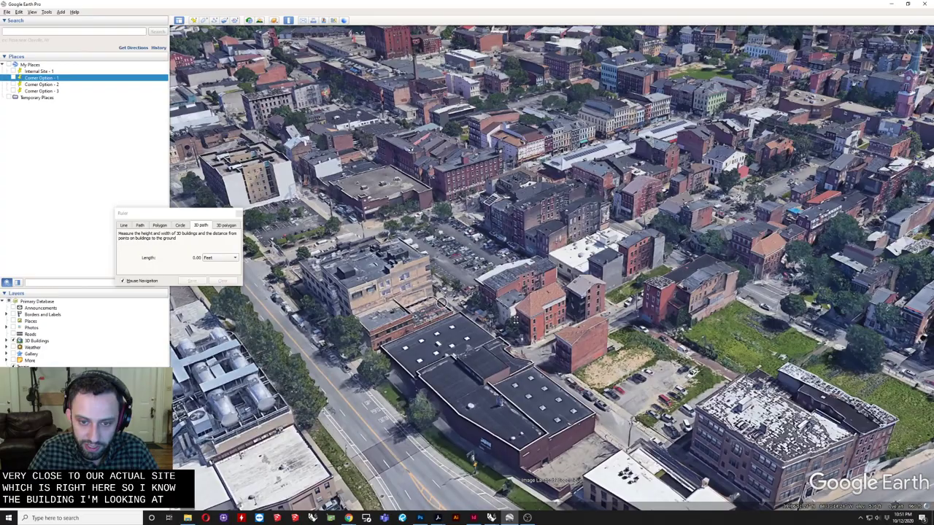
Step: Examine the red brick building beside the parking lot from several angles for a clear line from sidewalk to cornice
middle_click_drag(516, 320, 541, 337)
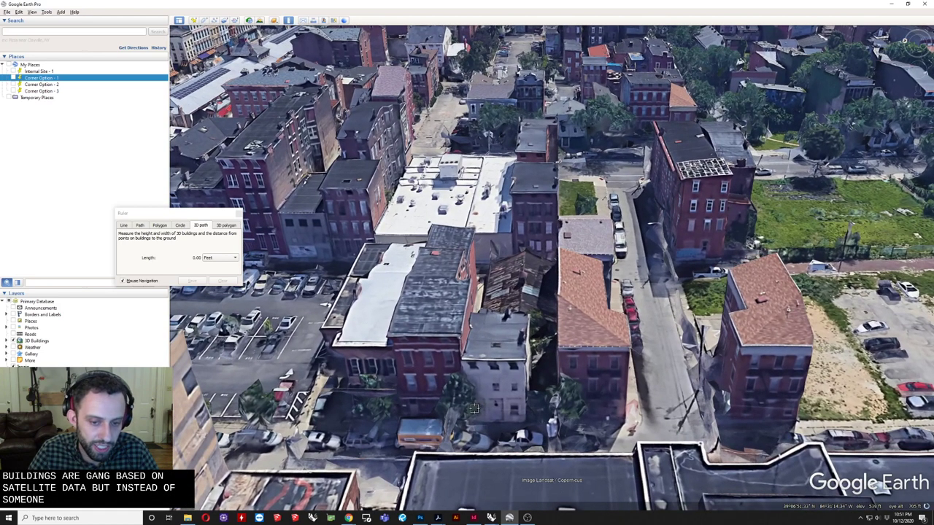
left_click_drag(437, 406, 467, 405)
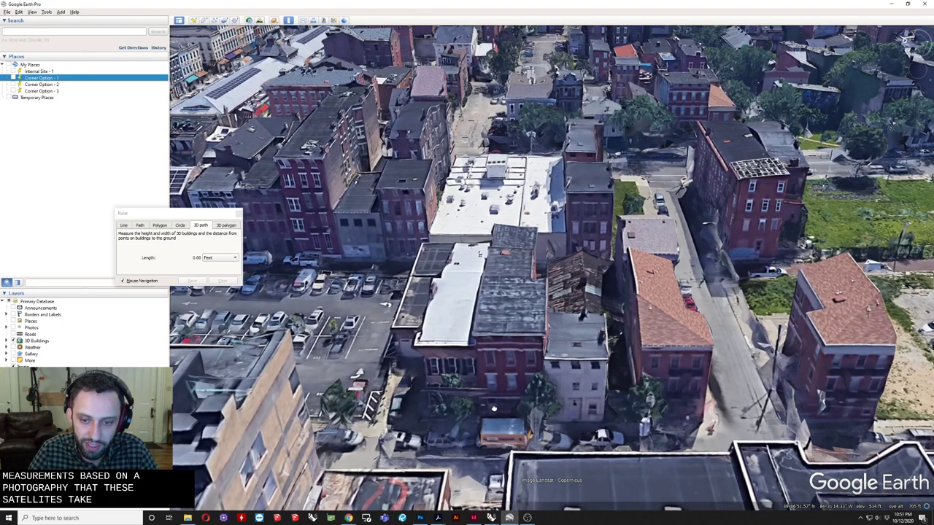
mouse_move(443, 405)
left_mouse_down()
mouse_move(491, 405)
mouse_move(528, 387)
mouse_move(502, 396)
mouse_move(468, 391)
left_mouse_up()
mouse_move(514, 380)
middle_mouse_down()
mouse_move(470, 412)
mouse_move(516, 378)
middle_mouse_up()
middle_click_drag(448, 416, 442, 413)
left_click_drag(442, 413, 501, 451)
mouse_move(504, 429)
middle_mouse_down()
mouse_move(504, 445)
mouse_move(482, 431)
mouse_move(445, 429)
middle_mouse_up()
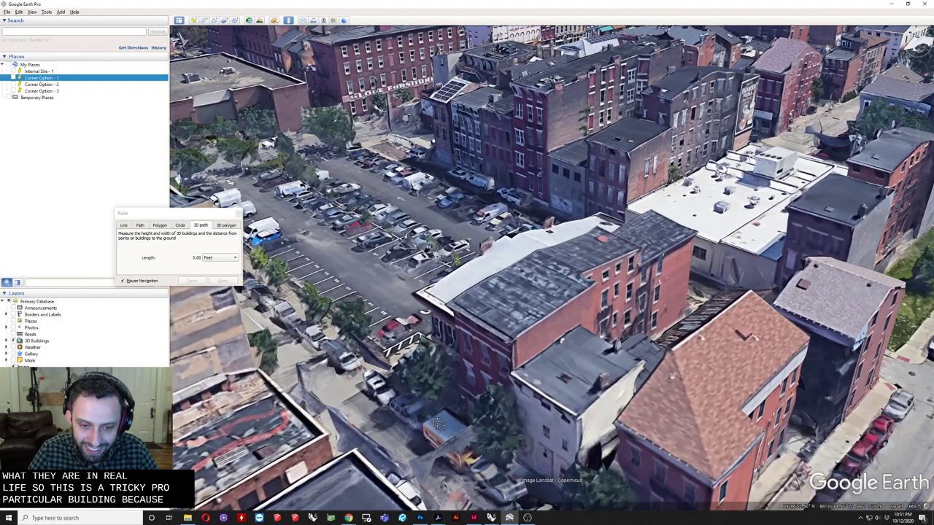
left_click_drag(438, 391, 460, 391)
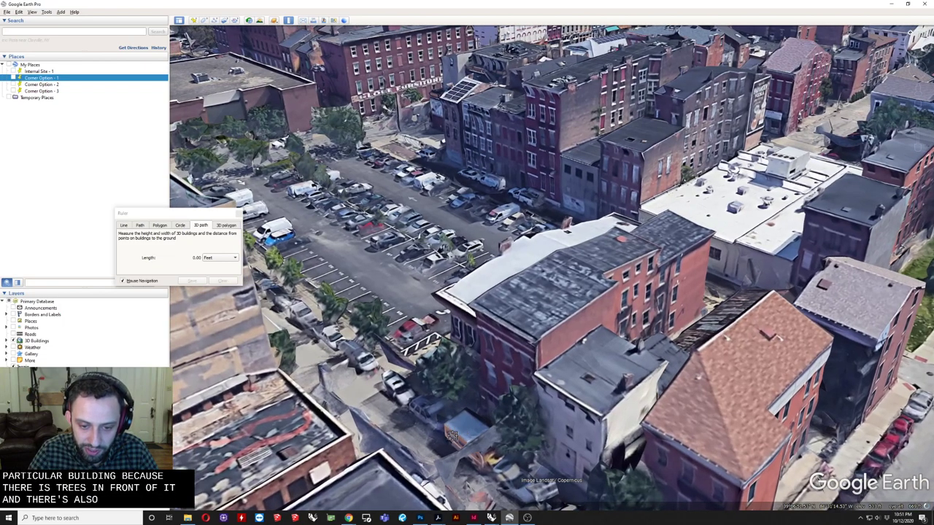
scroll(452, 436, "up", 5)
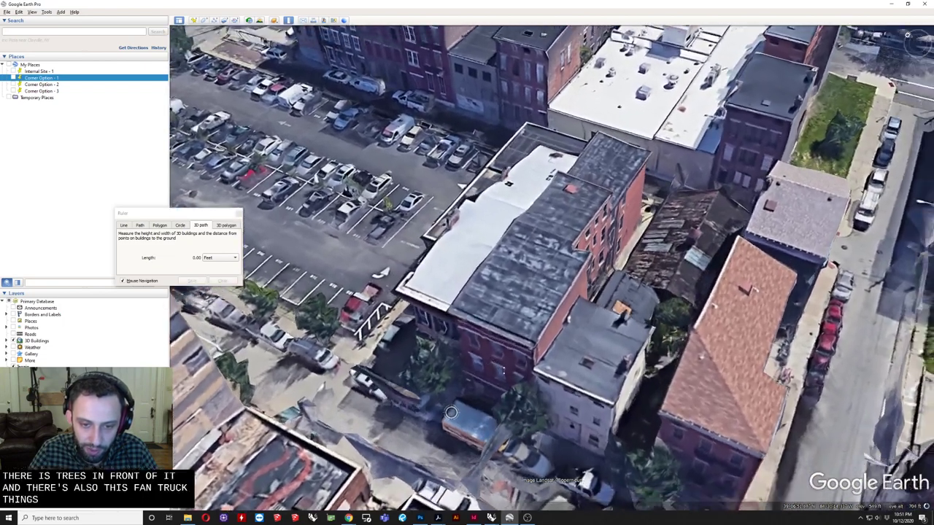
middle_click_drag(451, 412, 438, 411)
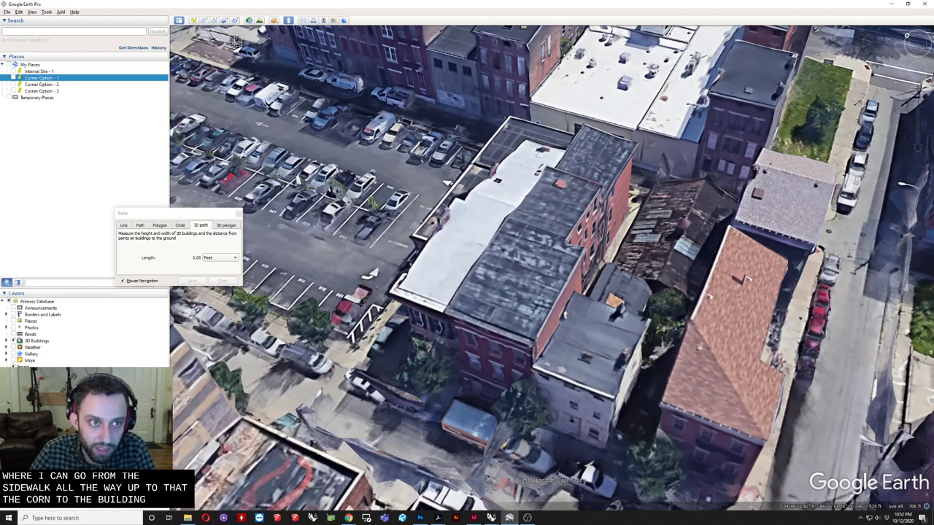
Step: Measure the brick building's height in feet with a 3D path from the sidewalk to the cornice, and clear the path
left_click(289, 20)
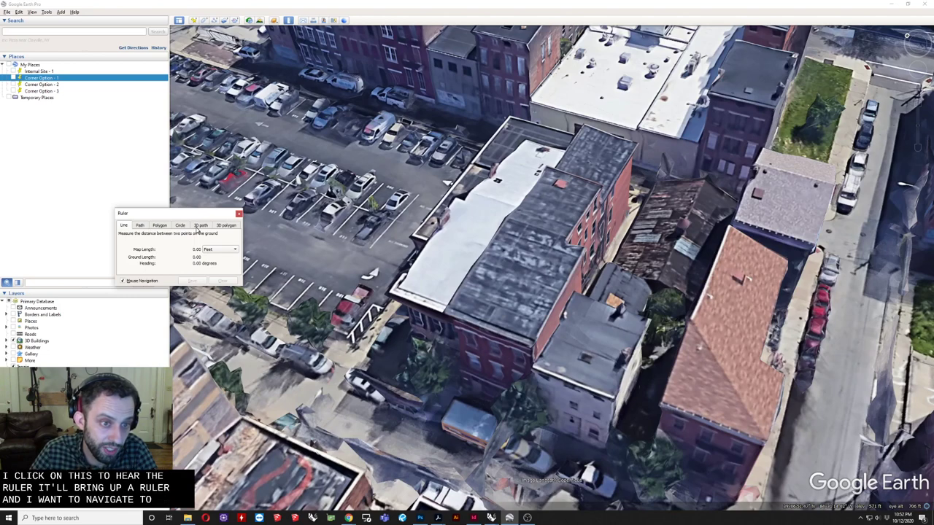
left_click(199, 226)
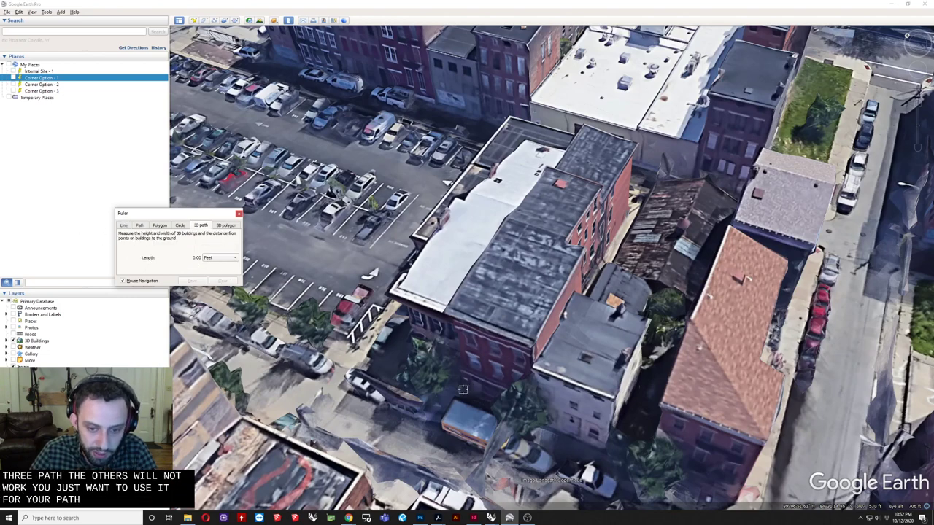
left_click(451, 320)
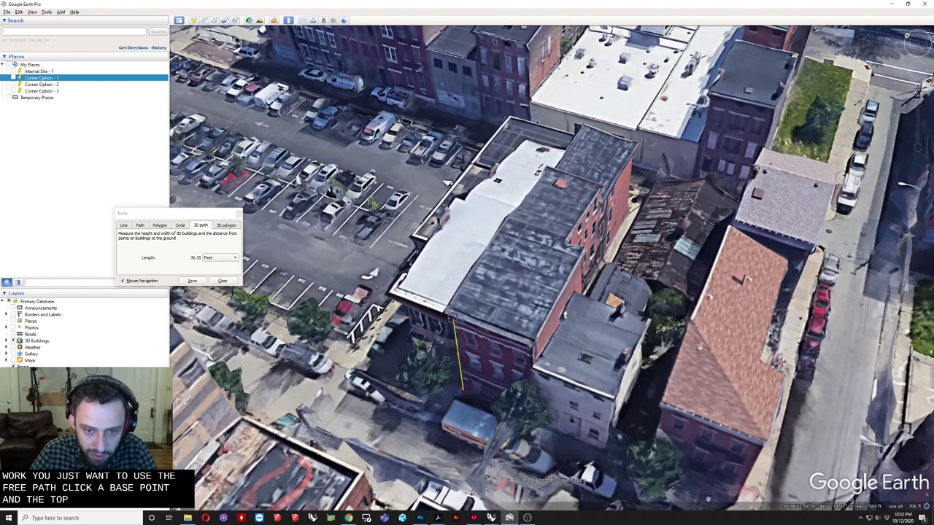
left_click(223, 281)
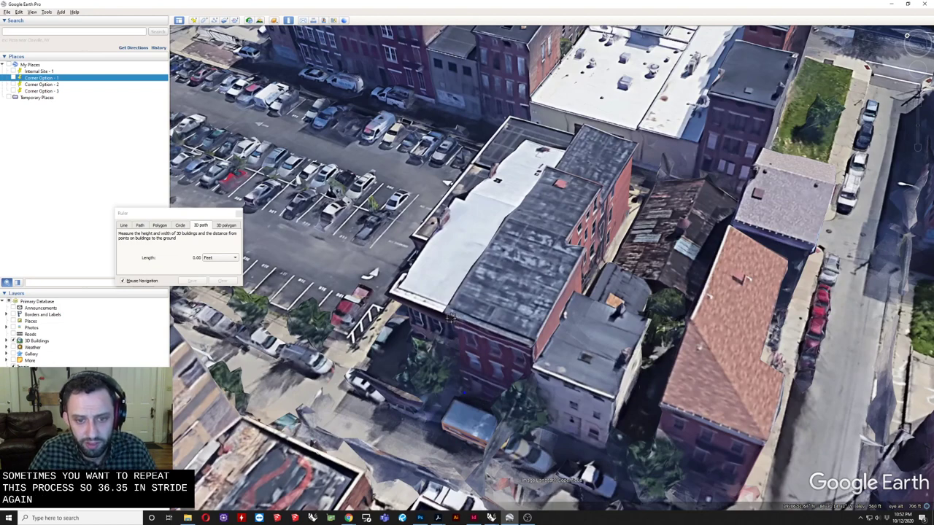
Step: Repeat the 3D path height measurement on the brick facade, check its alignment from other angles, and clear the ruler
left_click_drag(429, 343, 547, 372)
mouse_move(479, 390)
middle_mouse_down()
mouse_move(635, 394)
mouse_move(623, 381)
middle_mouse_up()
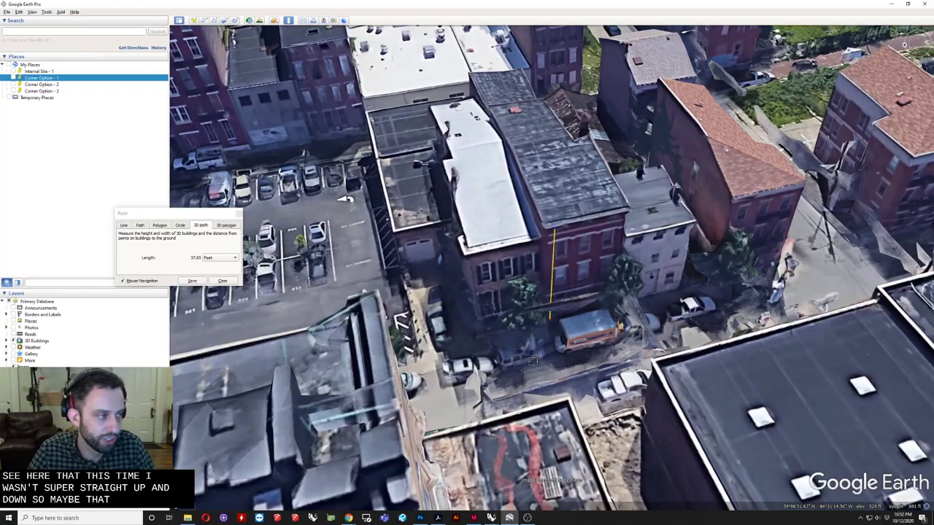
middle_click_drag(571, 330, 552, 335)
middle_click_drag(704, 370, 508, 321)
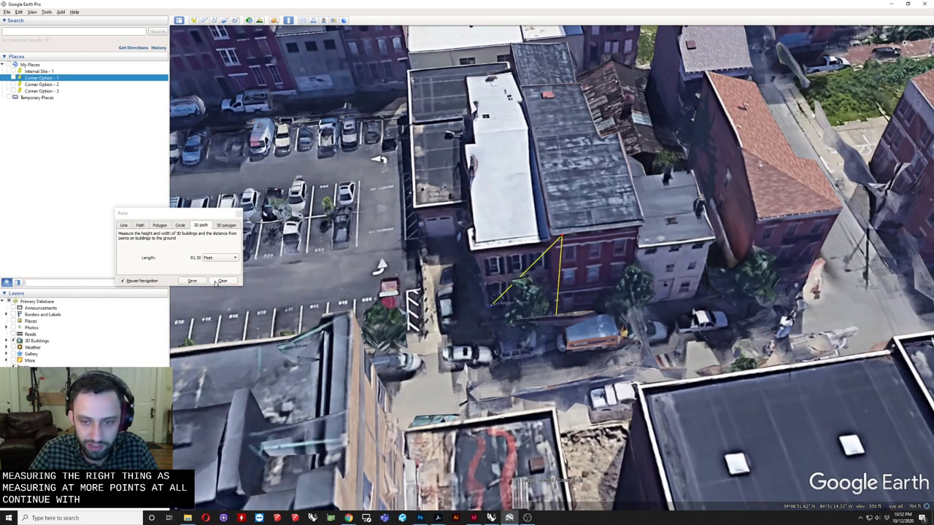
left_click(221, 281)
right_click_drag(563, 283, 565, 248)
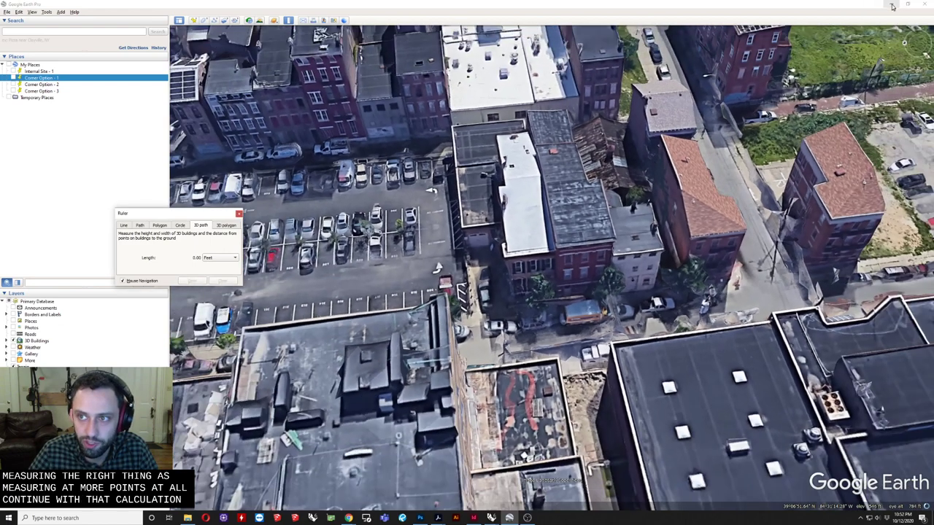
Step: Switch to Rhino and use Scale1D to scale the large elevation vertically from its base midpoint to a height of 36.35
left_click(892, 6)
left_click_drag(252, 191, 562, 442)
key("Return")
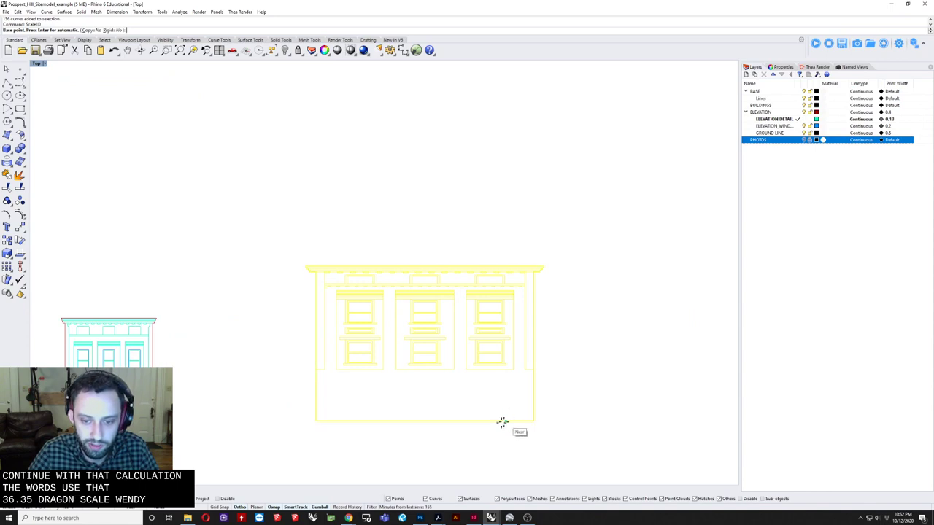
left_click(427, 421)
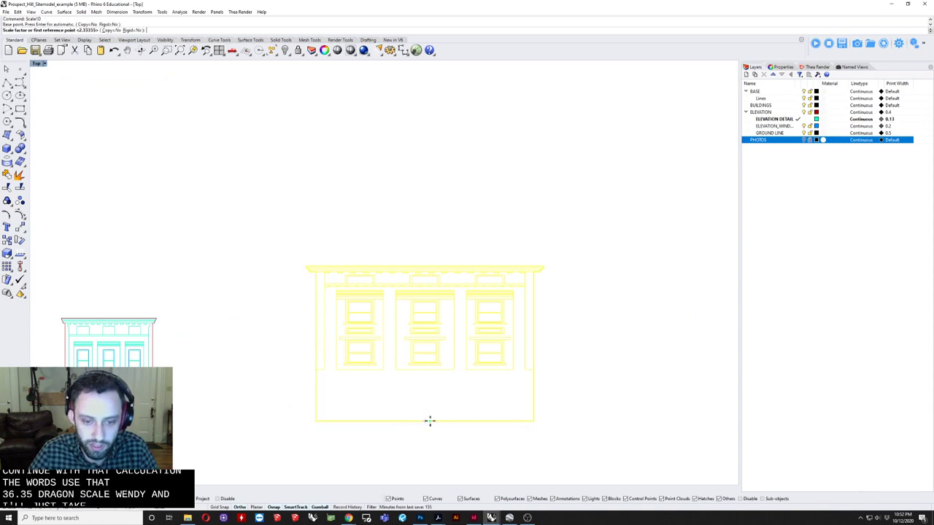
left_click(427, 267)
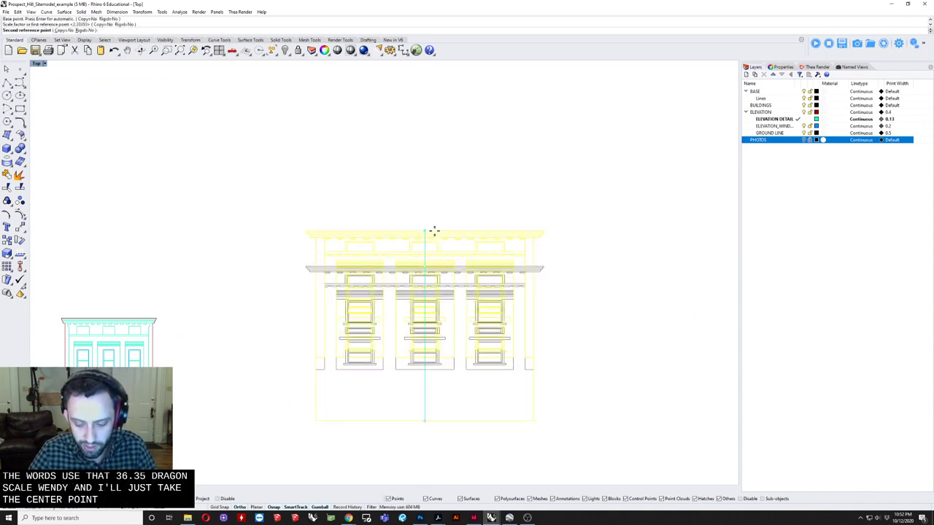
type("36")
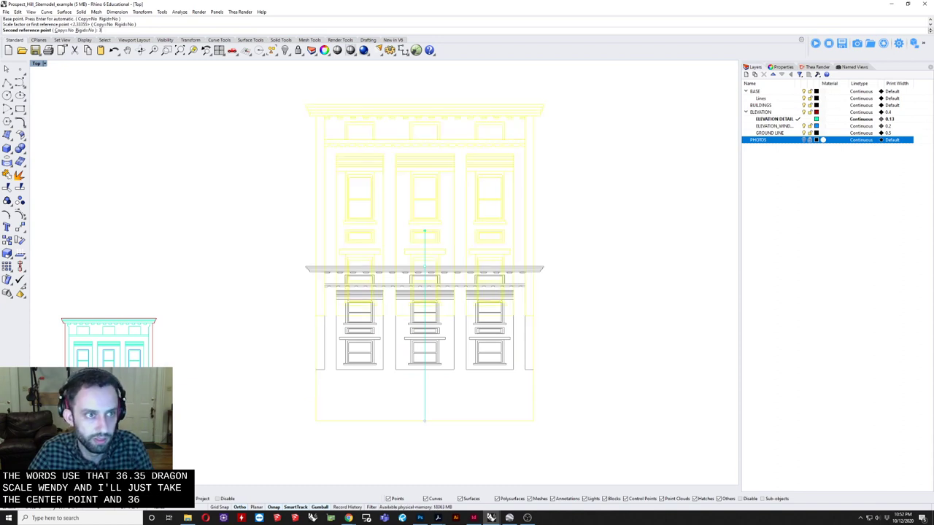
type(".35")
key("Return")
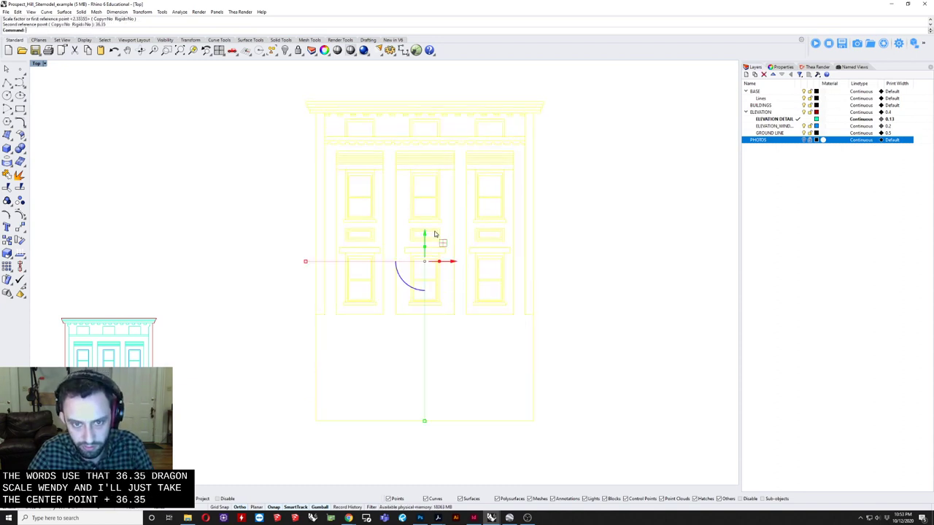
left_click(231, 308)
Step: Examine the scaled elevation's proportions beside the small original drawing
scroll(298, 310, "down", 6)
scroll(304, 317, "up", 2)
right_click_drag(304, 317, 344, 334)
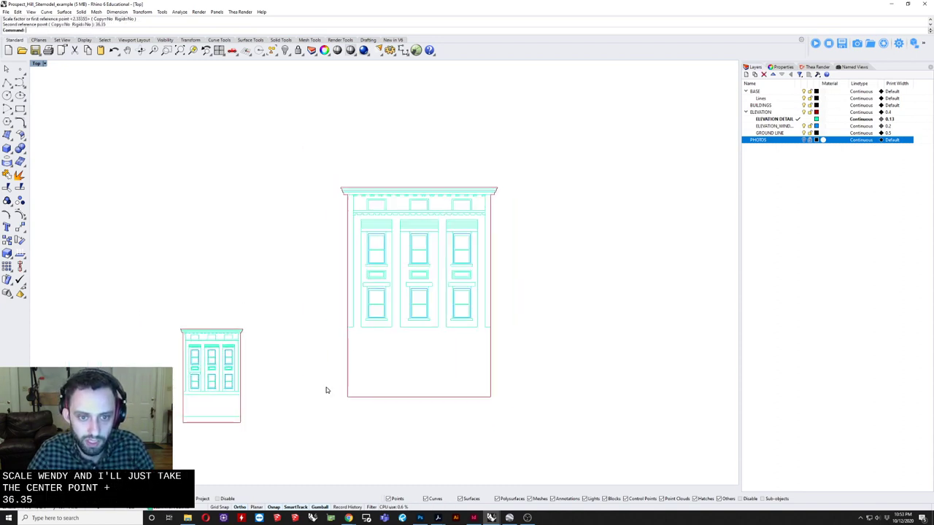
left_click_drag(314, 137, 569, 474)
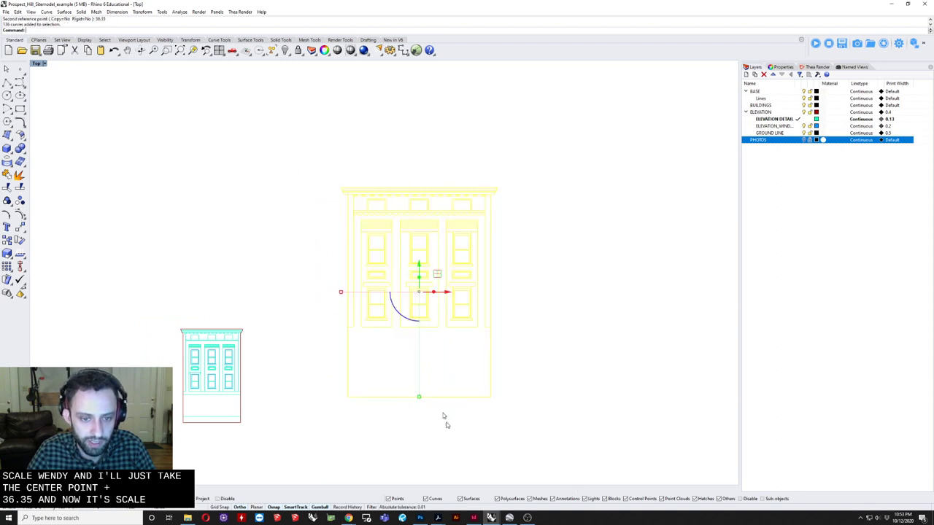
scroll(415, 365, "up", 3)
key("Escape")
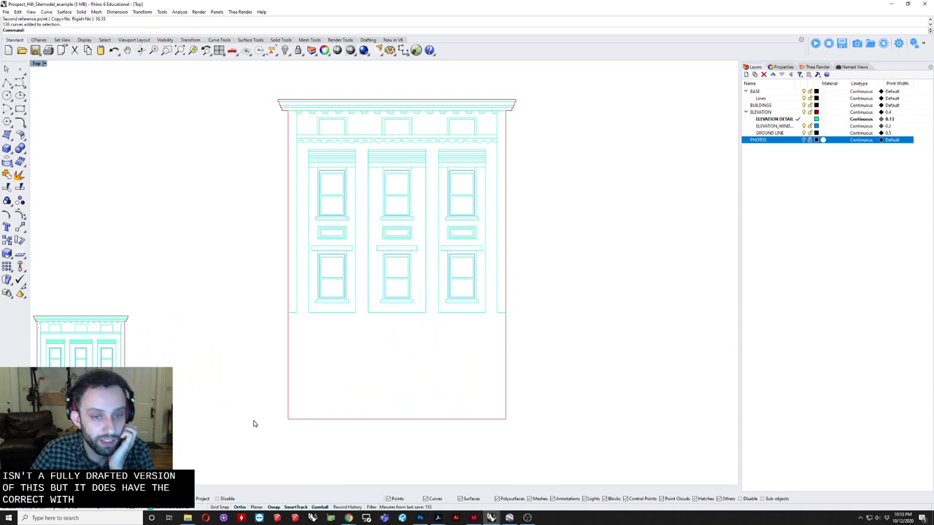
Step: Delete the small unscaled copy of the elevation
scroll(340, 384, "down", 5)
right_click_drag(296, 356, 321, 324)
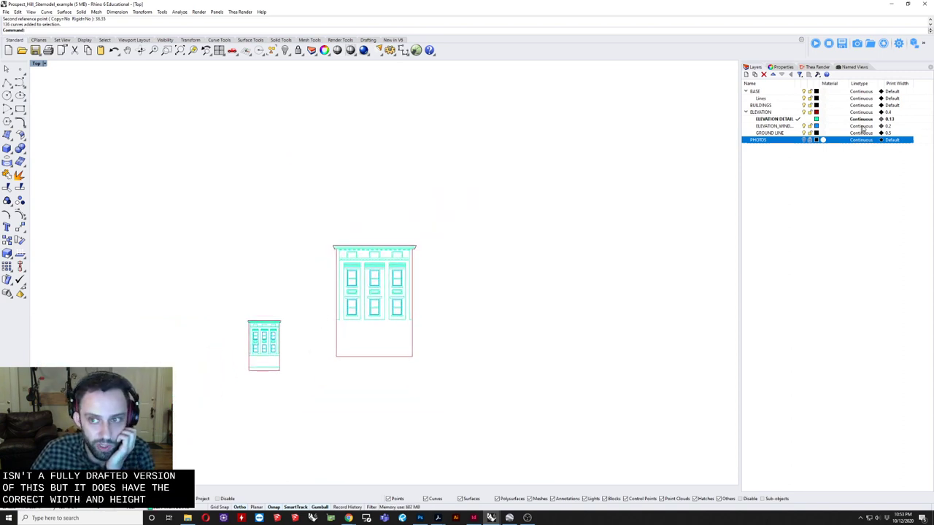
left_click_drag(185, 278, 283, 426)
key("Delete")
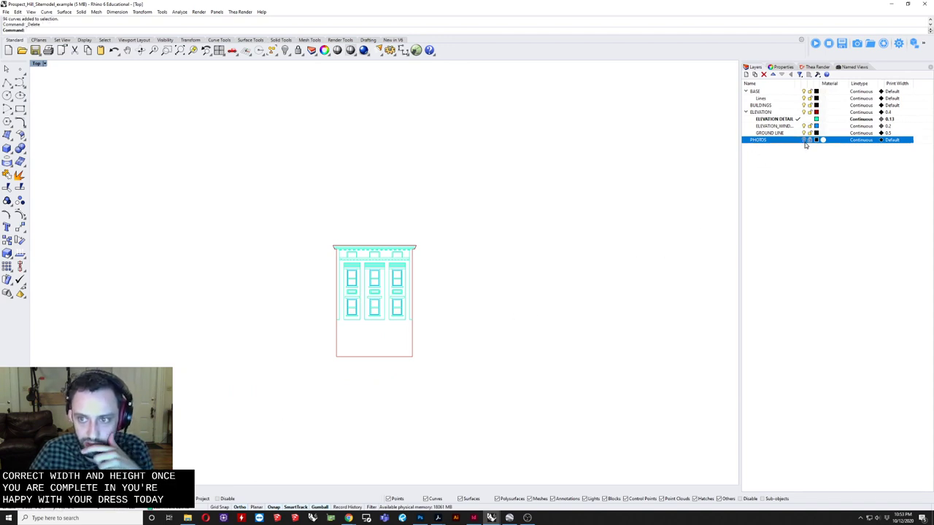
Step: Show and unlock the PHOTOS layer, and delete the duplicate facade photo farther from the elevation
left_click(803, 133)
left_click(803, 139)
right_click_drag(504, 299, 582, 301)
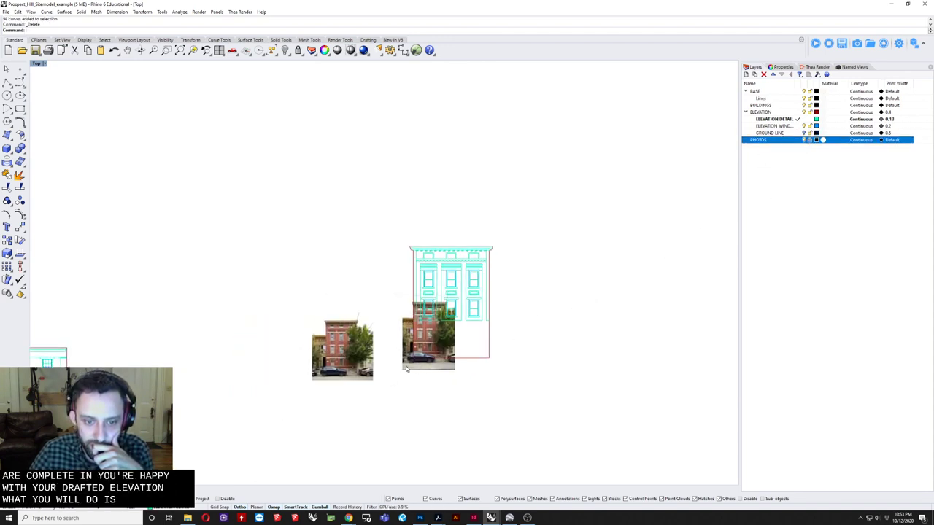
left_click(314, 346)
key("Delete")
Step: Move the remaining facade photo directly beside the scaled elevation and scale it to match the drawing's height
left_click(449, 339)
left_click_drag(427, 354, 363, 351)
key("Caps_Lock")
left_click_drag(366, 274, 368, 288)
left_click_drag(354, 365, 354, 375)
left_click_drag(368, 287, 361, 291)
left_click(447, 193)
scroll(410, 306, "up", 8)
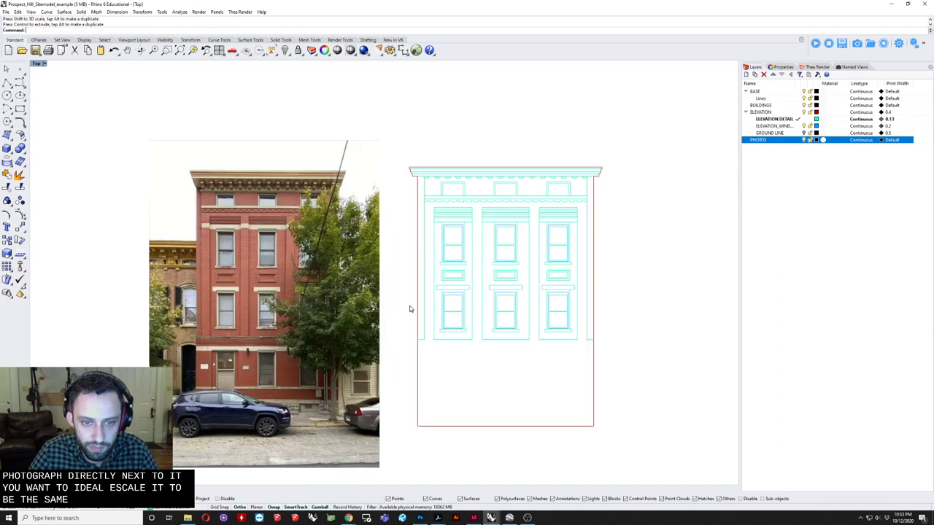
scroll(423, 301, "down", 2)
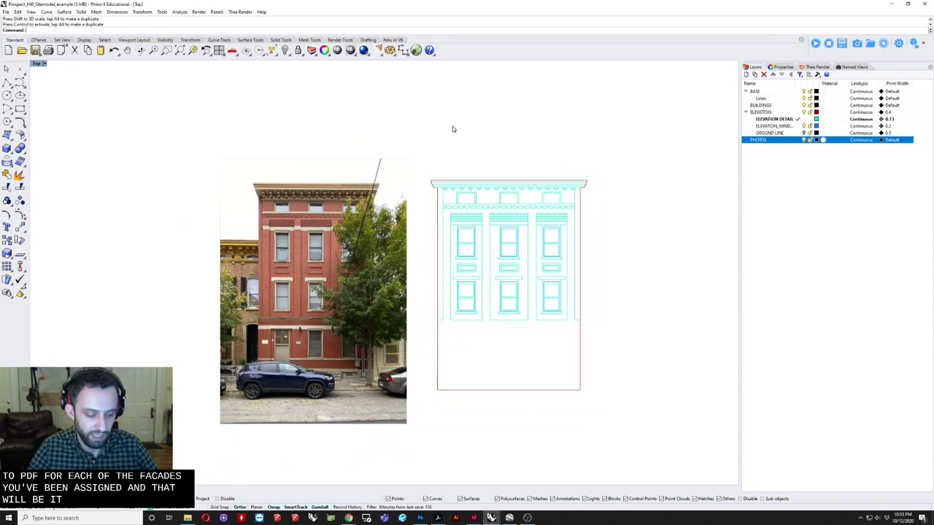
Step: Start a polyline with the GROUND LINE layer made visible and set as the current layer
key("Return")
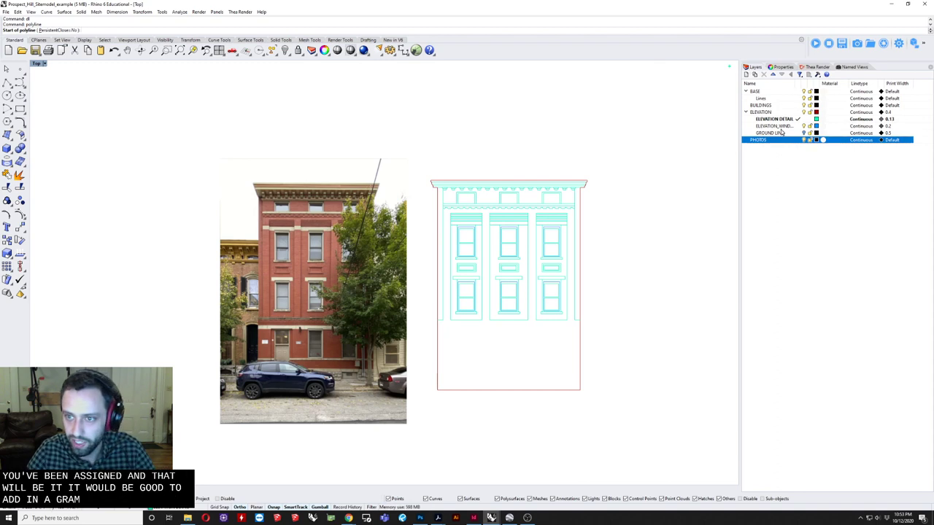
left_click(788, 127)
left_click(798, 135)
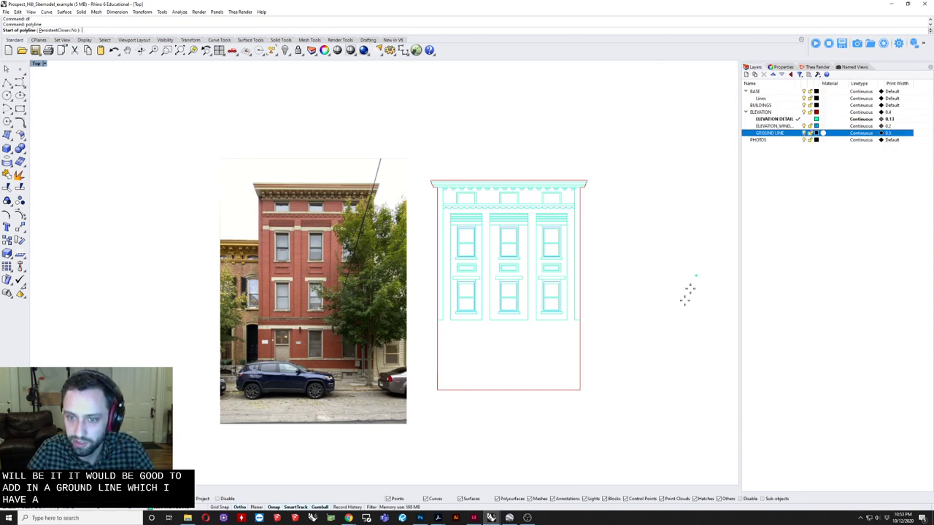
right_click_drag(679, 323, 722, 317)
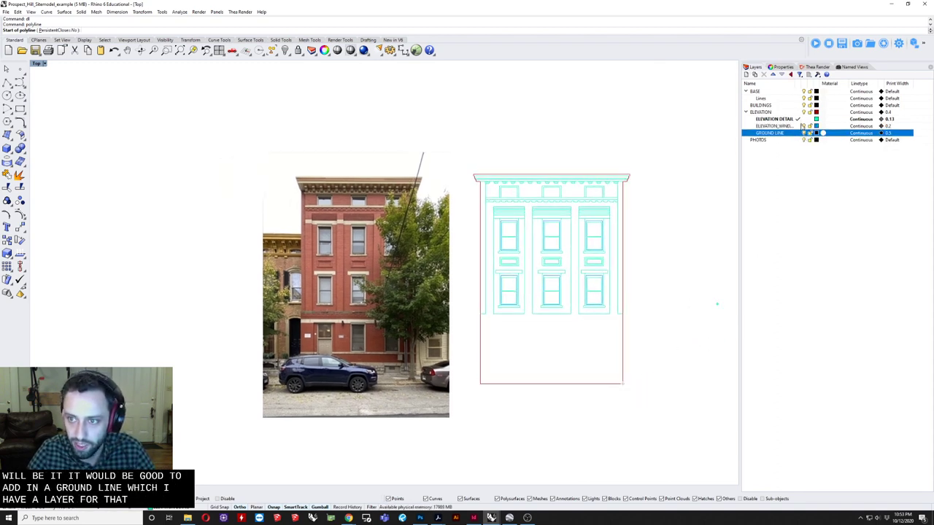
left_click(799, 134)
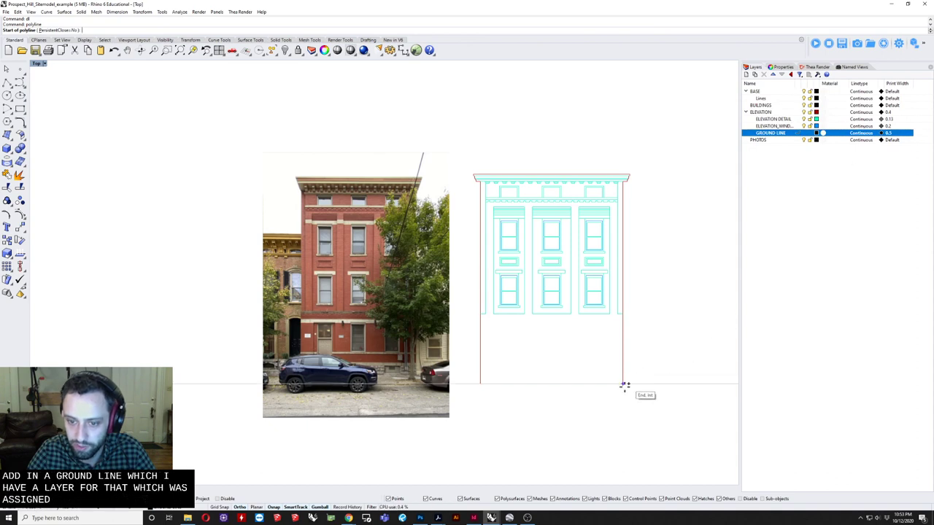
Step: Draw a horizontal ground line along the elevation's base, extending past both sides of the building
left_click(670, 383)
left_click(494, 383)
left_click(453, 384)
key("Return")
scroll(493, 404, "down", 4)
scroll(457, 402, "up", 4)
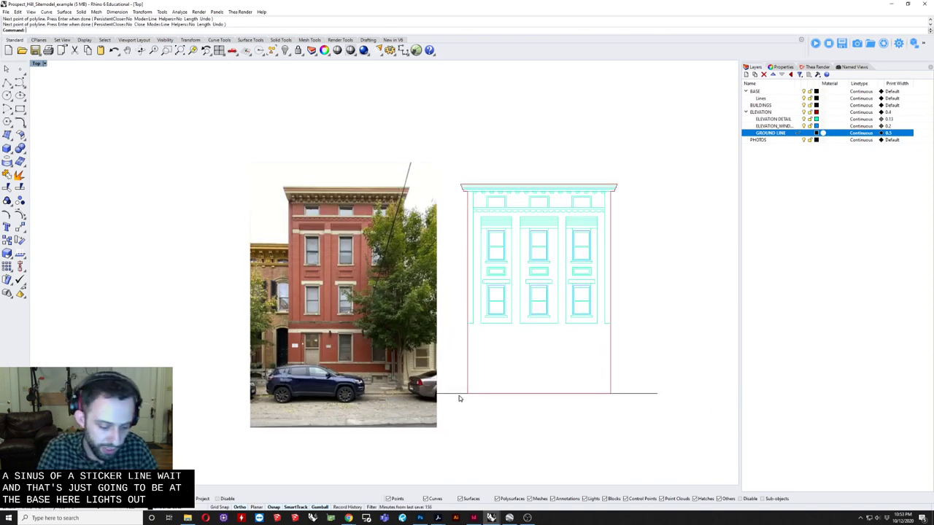
Step: Set the PrintDisplay state to On so the elevation shows its print colors and line weights
type("Print")
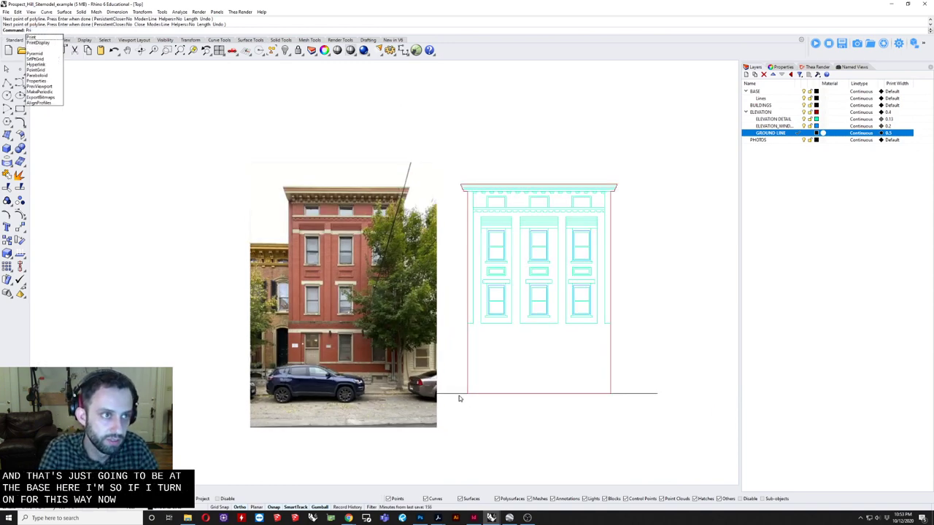
key("Down")
key("Return")
type("s")
key("Return")
type("on")
key("Return")
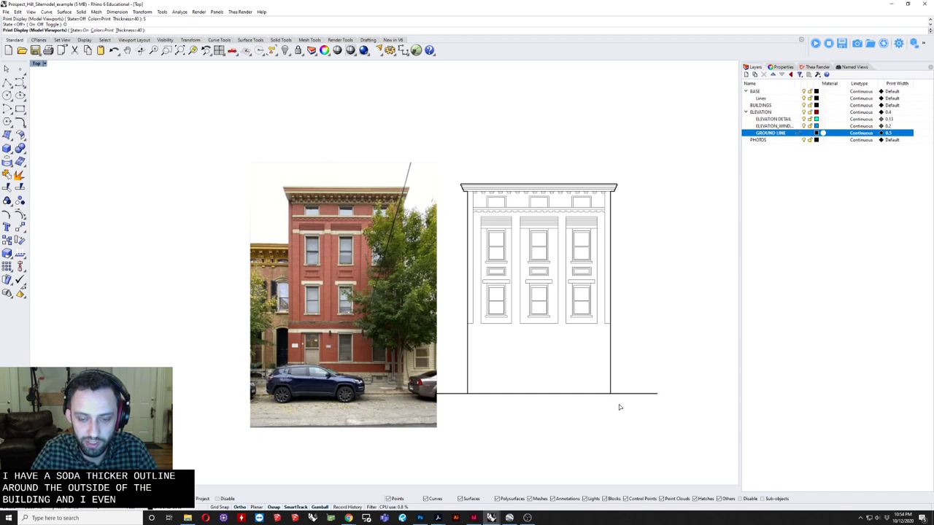
key("Return")
Step: Move the facade photo slightly away from the elevation so it clears the end of the ground line
right_click_drag(540, 407, 519, 417)
left_click(372, 349)
scroll(417, 298, "down", 2)
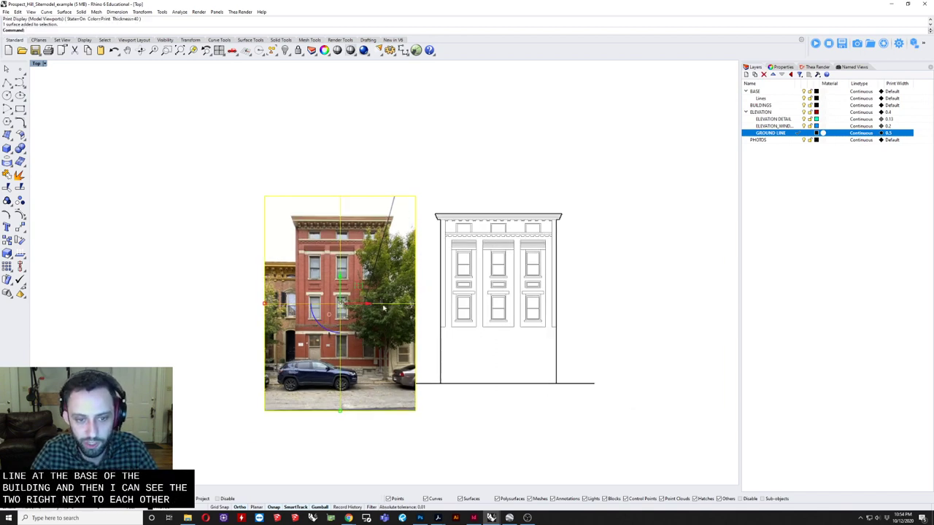
left_click_drag(359, 286, 349, 283)
left_click(410, 182)
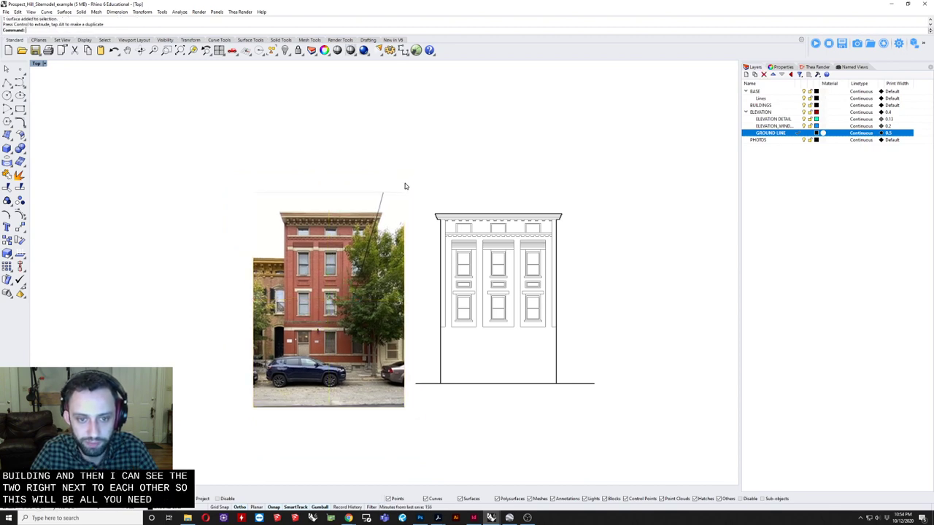
right_click_drag(403, 200, 353, 243)
right_click_drag(491, 269, 488, 245)
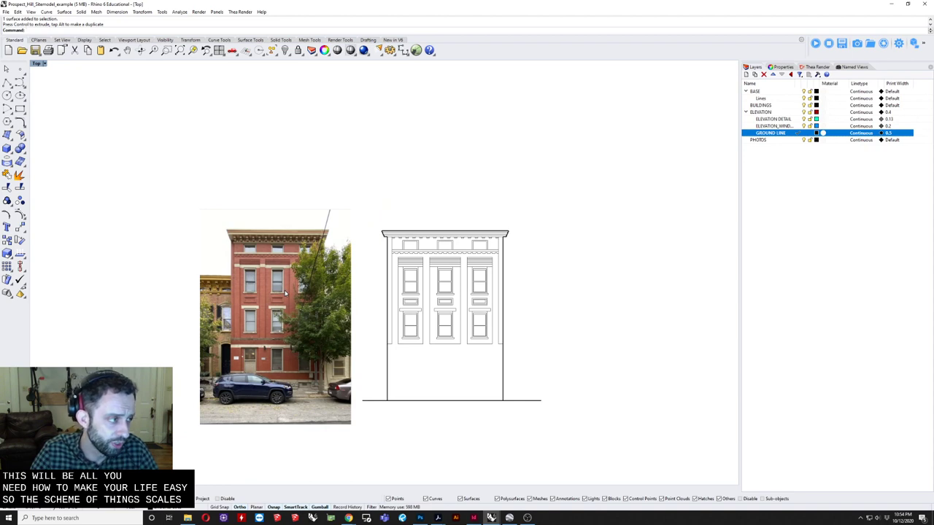
Step: Stretch the facade photo slightly wider and shift it a little farther from the elevation
left_click(260, 286)
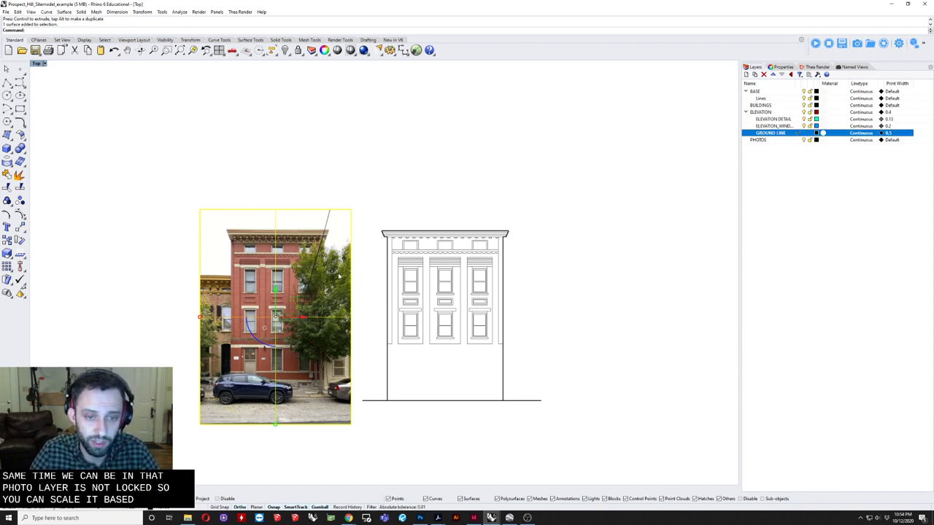
mouse_move(200, 318)
left_mouse_down()
mouse_move(186, 322)
mouse_move(195, 329)
left_mouse_up()
left_click_drag(290, 296, 283, 297)
left_click(287, 181)
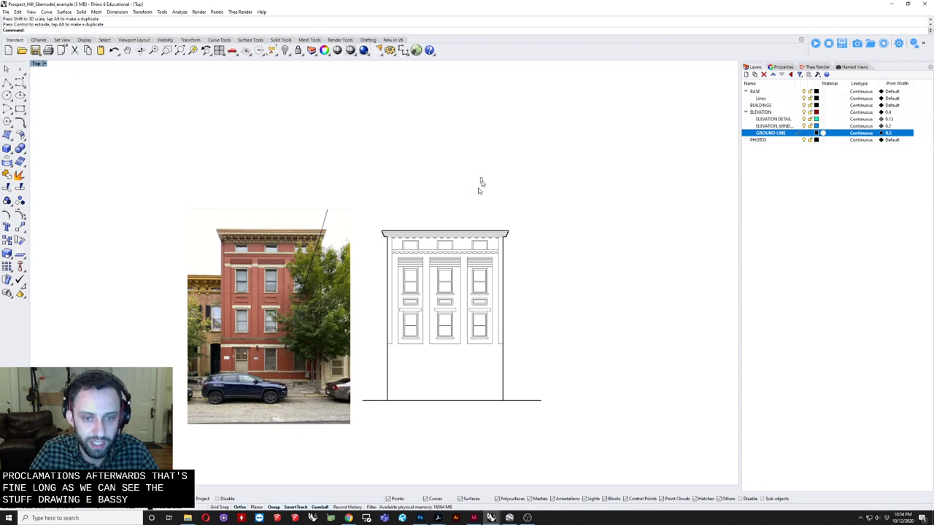
Step: Examine the finished example elevation with the tree and sloped ground line beside its brick facade photo
left_click_drag(480, 179, 367, 427)
scroll(577, 258, "down", 4)
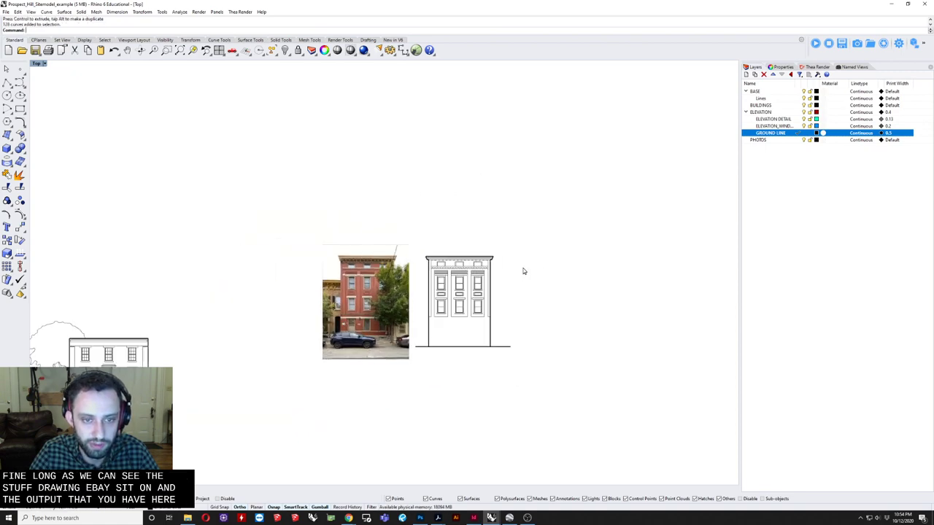
scroll(523, 271, "up", 3)
right_click_drag(207, 175, 587, 189)
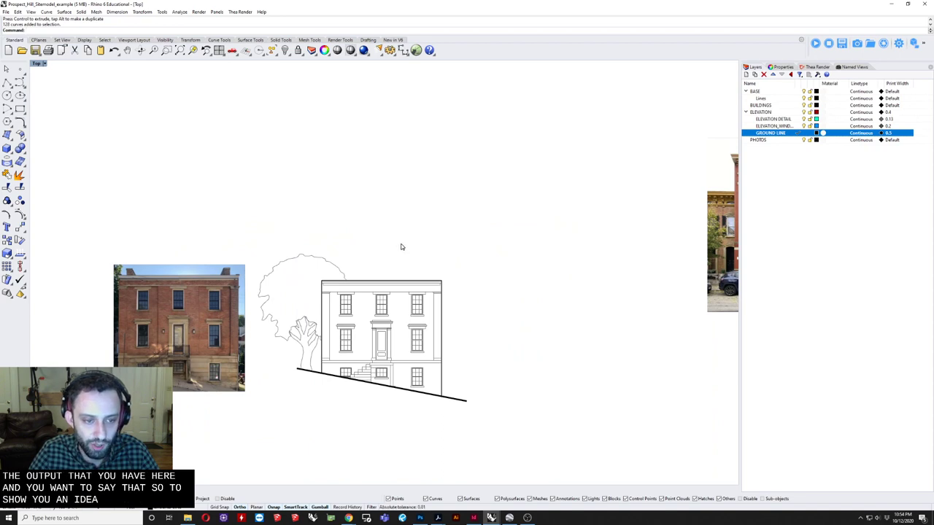
left_click(193, 355)
scroll(194, 355, "up", 2)
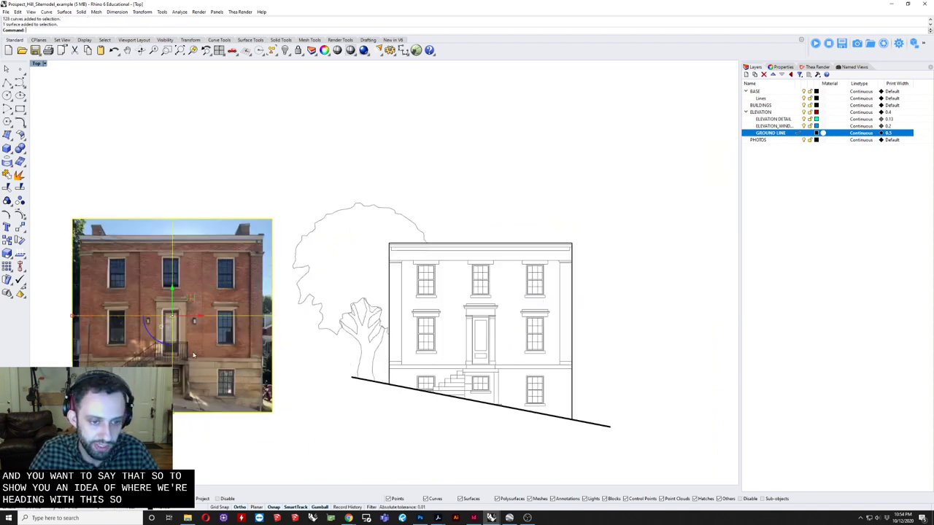
Step: Shift the facade photo slightly farther from the example elevation and leave it deselected
scroll(192, 355, "up", 2)
mouse_move(250, 365)
right_mouse_down()
mouse_move(324, 370)
mouse_move(292, 369)
right_mouse_up()
scroll(291, 369, "down", 2)
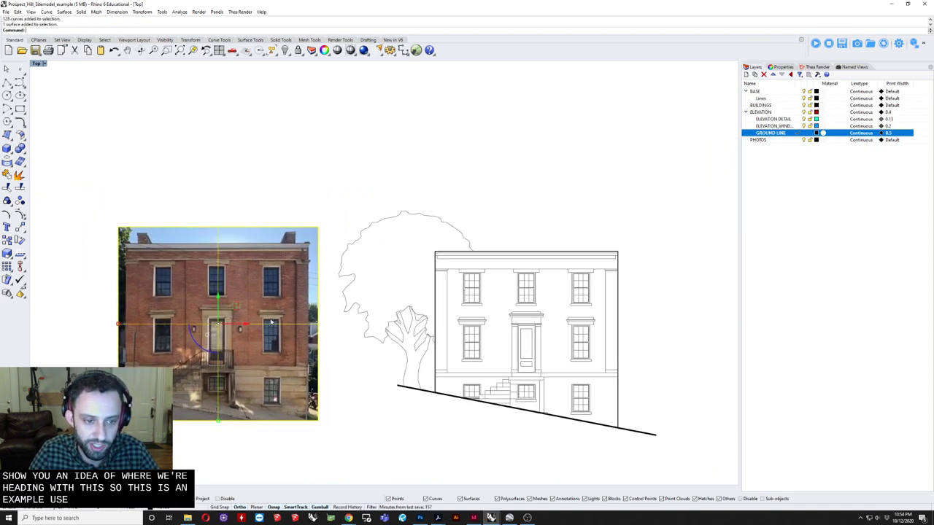
mouse_move(237, 307)
left_mouse_down()
mouse_move(545, 316)
mouse_move(231, 307)
left_mouse_up()
left_click(338, 188)
right_click_drag(340, 227, 361, 251)
scroll(360, 249, "down", 2)
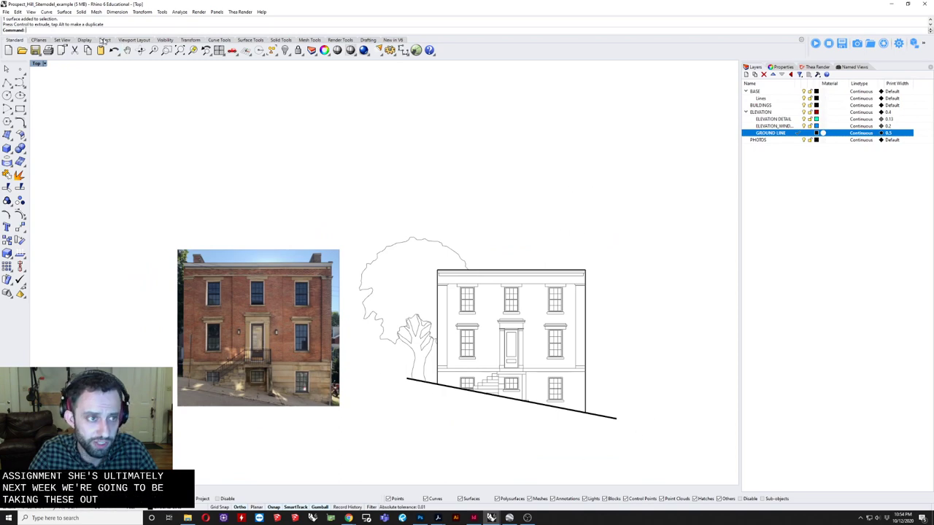
Step: Bring up the perspective view at full size and frame the whole site model in it
double_click(37, 63)
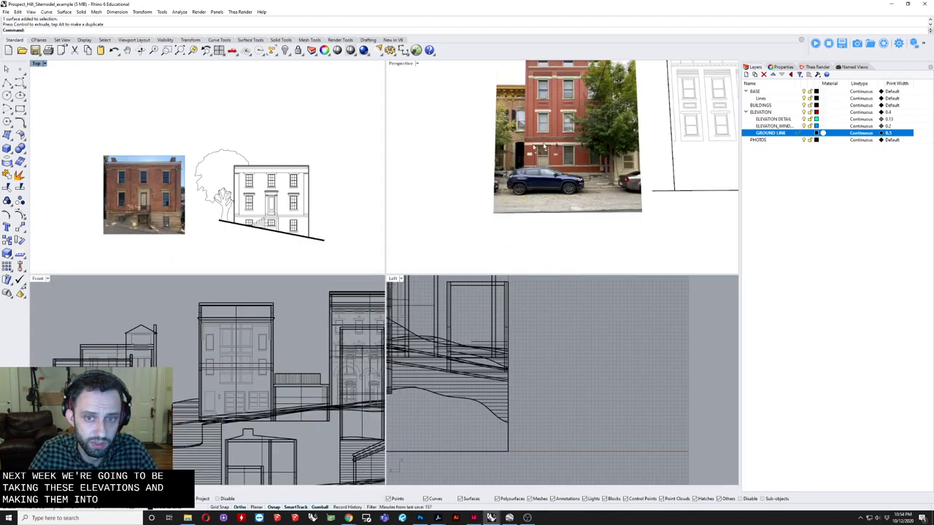
double_click(399, 64)
scroll(419, 176, "down", 12)
right_click_drag(442, 264, 547, 416, "shift")
scroll(333, 302, "up", 10)
right_click_drag(332, 298, 297, 189)
scroll(295, 196, "up", 8)
right_click_drag(248, 119, 314, 261, "shift")
scroll(449, 273, "down", 10)
scroll(373, 241, "down", 4)
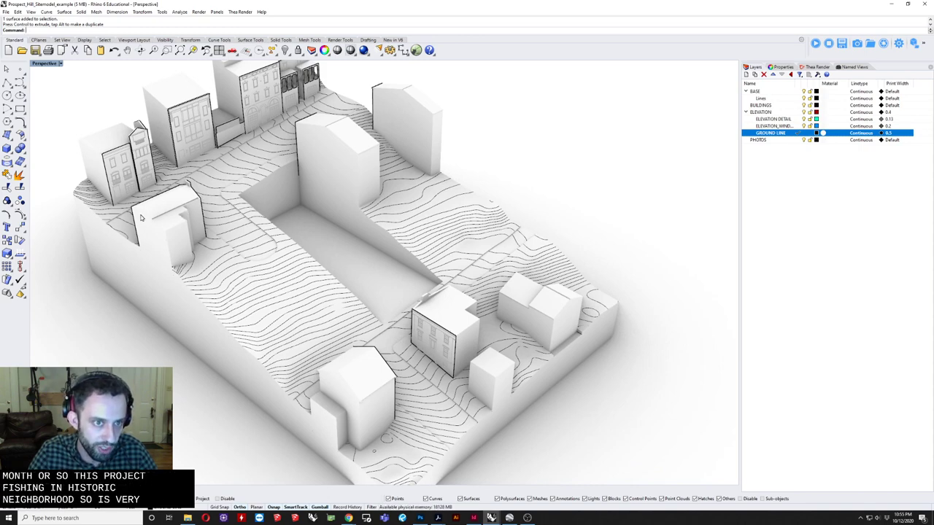
Step: Examine the site model's neighboring buildings and the drafted facades along the street row
right_click_drag(141, 218, 192, 213)
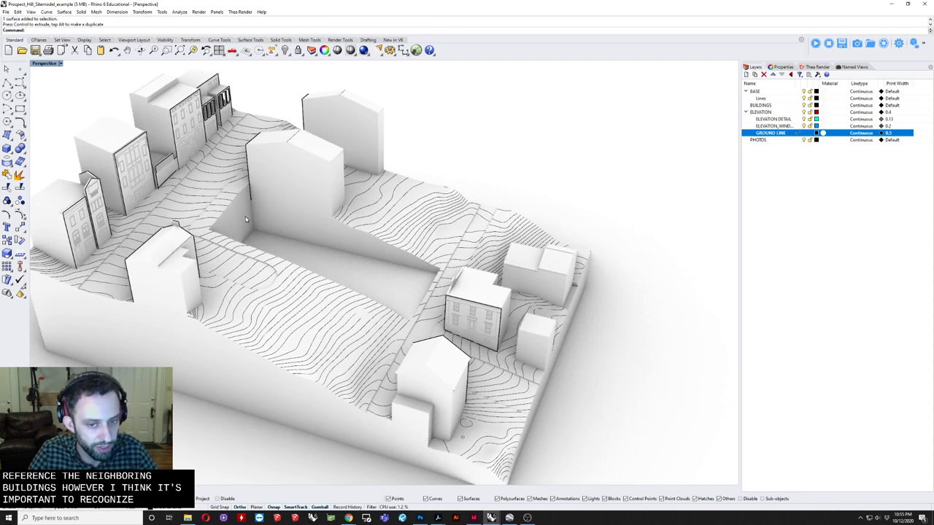
right_click_drag(326, 235, 405, 254, "shift")
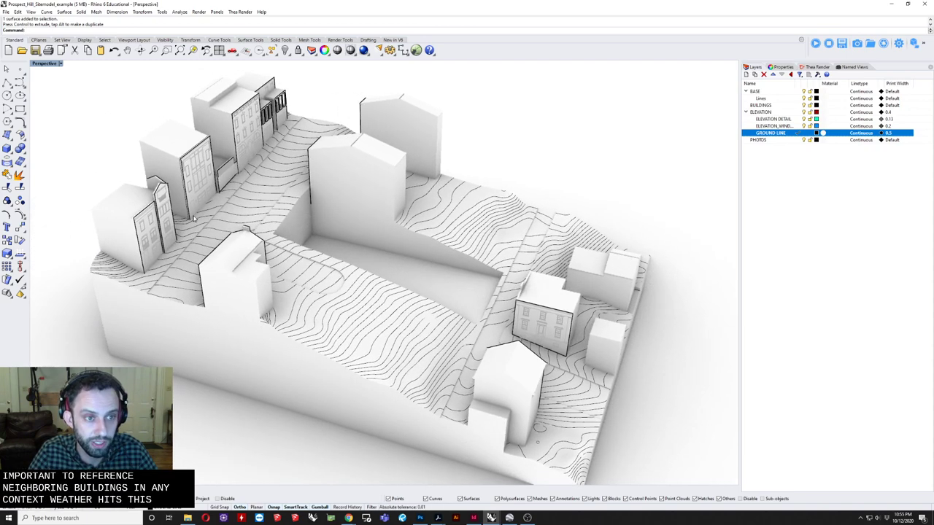
right_click_drag(196, 217, 278, 212)
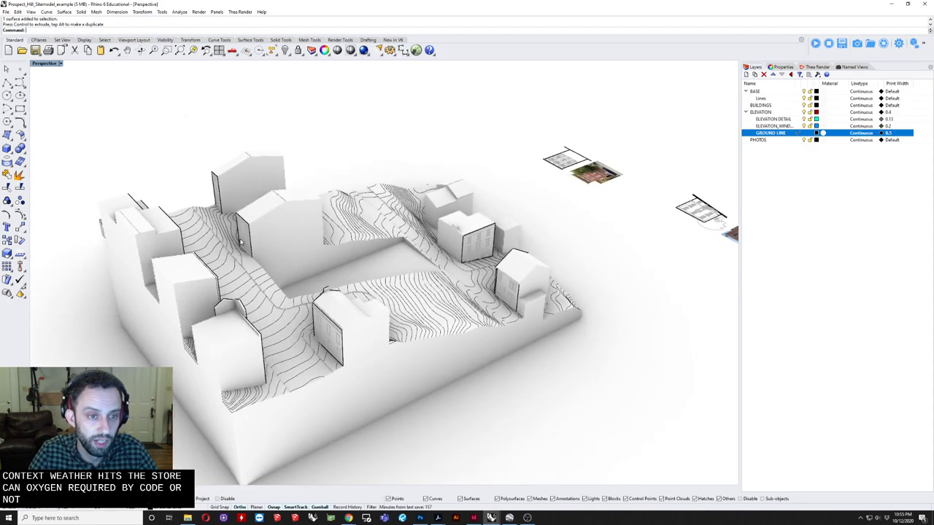
right_click_drag(241, 243, 387, 320)
scroll(387, 319, "up", 5)
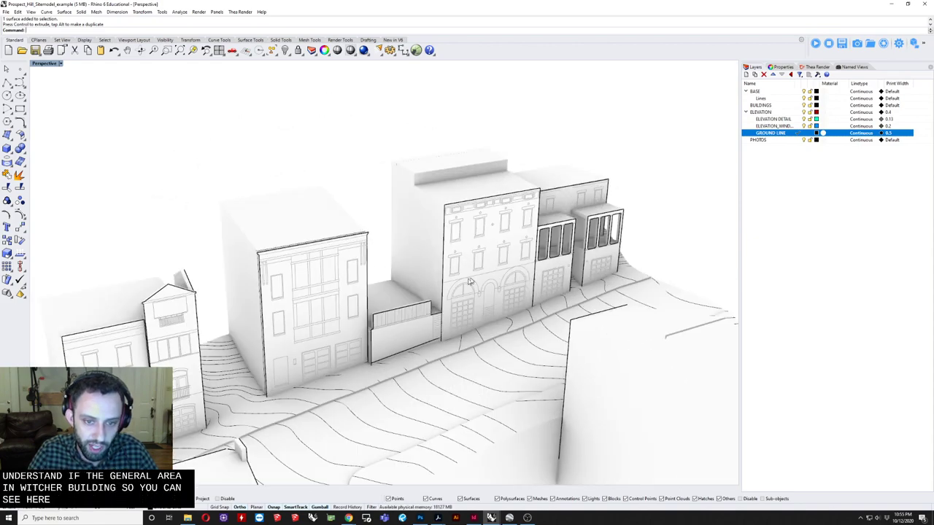
right_click_drag(473, 280, 217, 336)
scroll(322, 331, "down", 2)
scroll(308, 332, "down", 2)
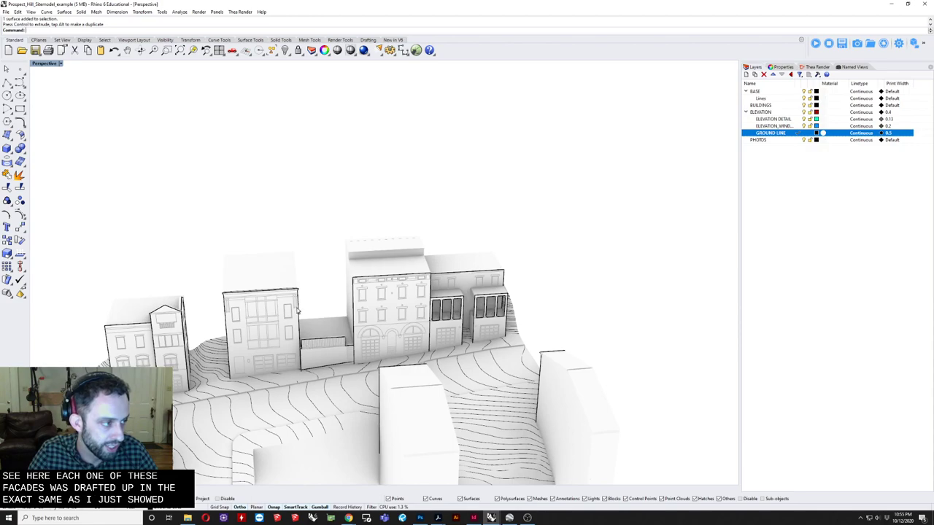
scroll(283, 308, "down", 1)
right_click_drag(308, 317, 306, 286)
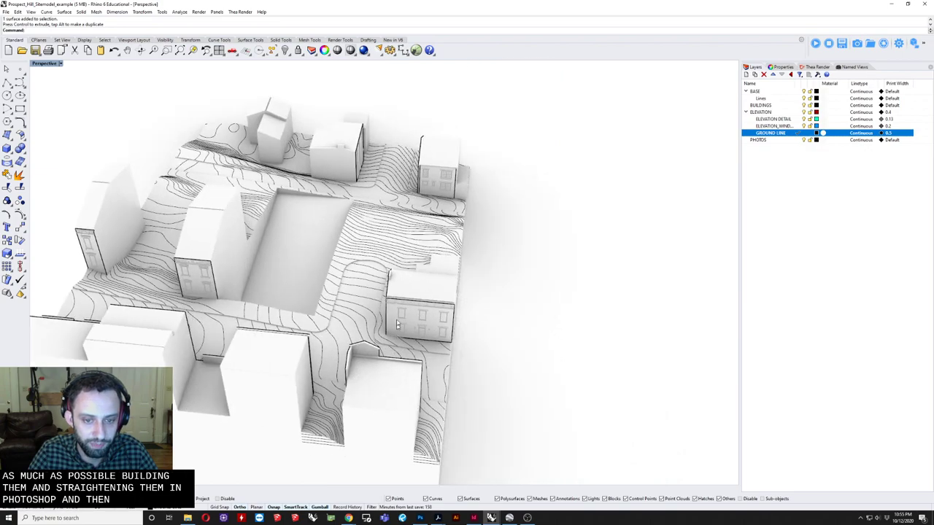
Step: Examine the site model from several sides, comparing the building elevations with the contoured ground
scroll(394, 315, "up", 4)
right_click_drag(442, 315, 264, 290)
scroll(311, 285, "down", 2)
mouse_move(338, 278)
right_mouse_down()
mouse_move(318, 277)
mouse_move(340, 272)
right_mouse_up()
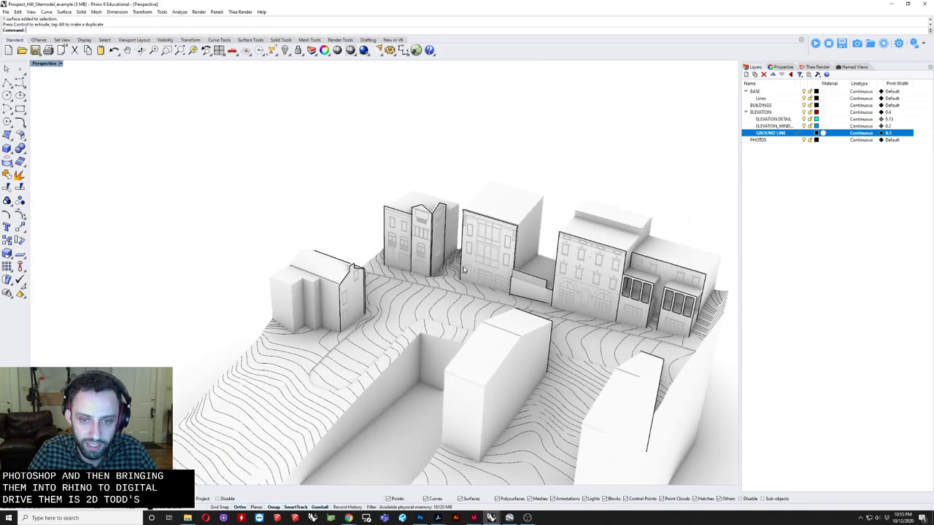
right_click_drag(467, 269, 496, 265)
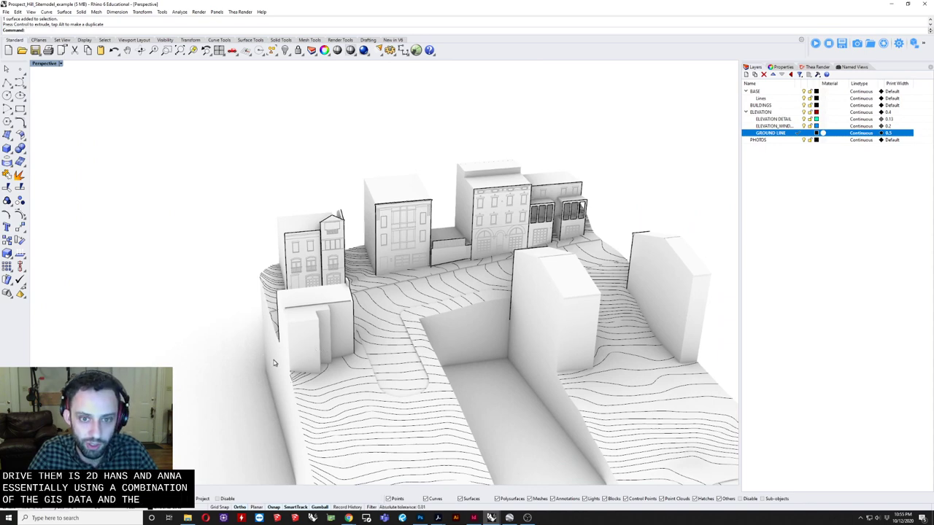
right_click_drag(418, 243, 327, 331)
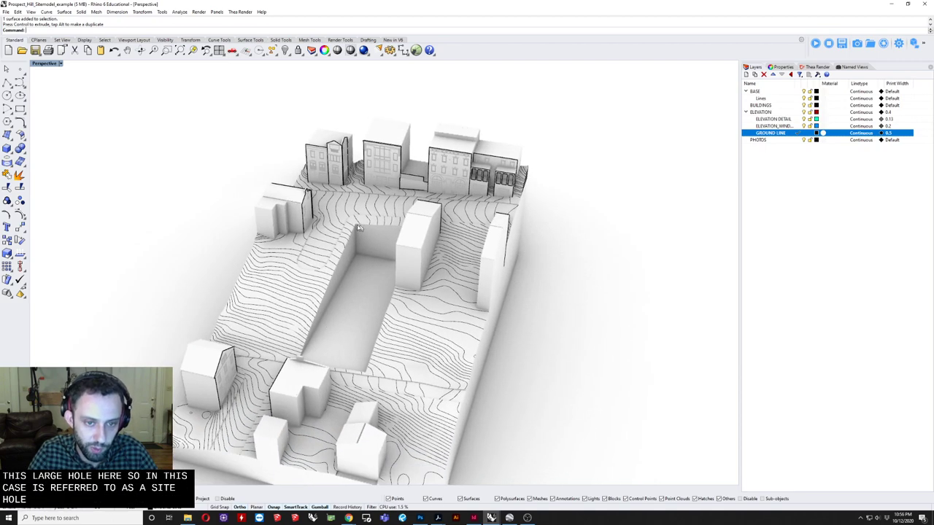
right_click_drag(315, 364, 414, 368)
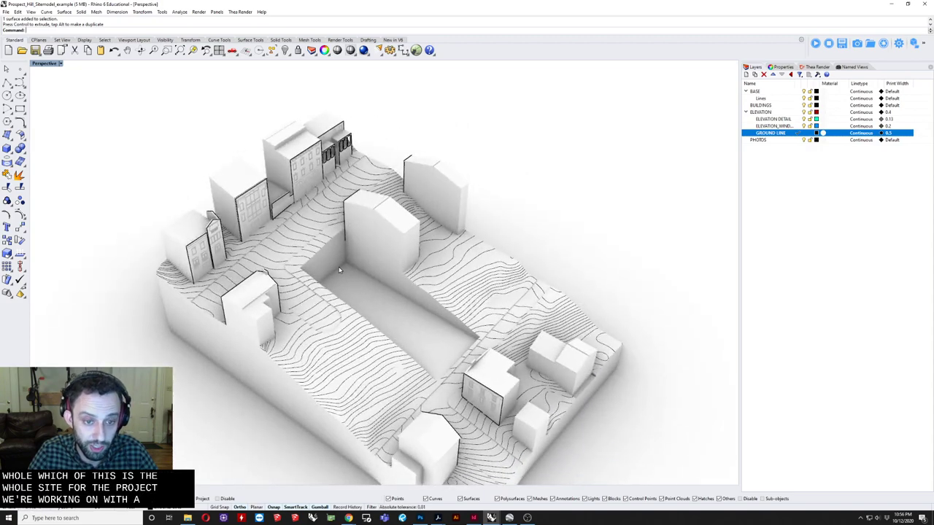
Step: Examine the rectangular site hole and the slope of the topography around it
right_click_drag(356, 292, 338, 283)
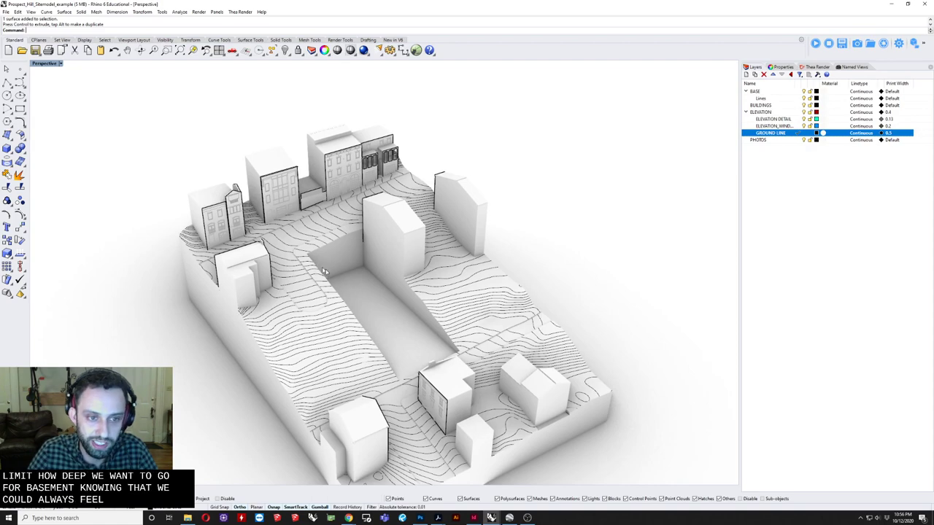
right_click_drag(332, 276, 252, 282)
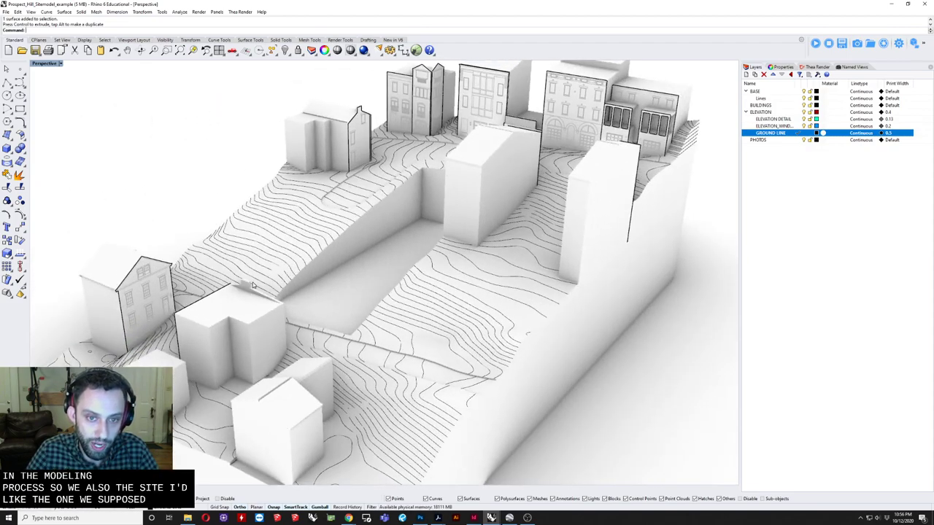
right_click_drag(326, 199, 409, 202)
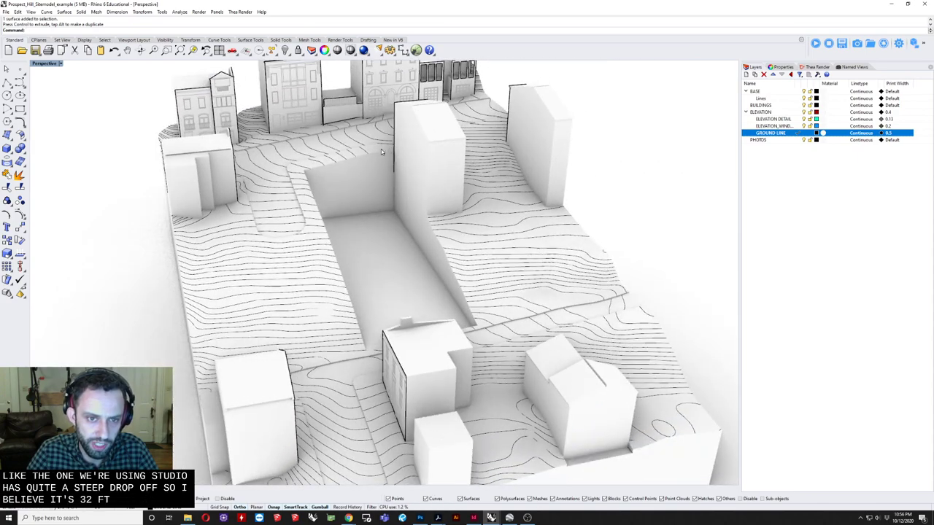
right_click_drag(381, 153, 416, 183)
right_click_drag(427, 343, 433, 332)
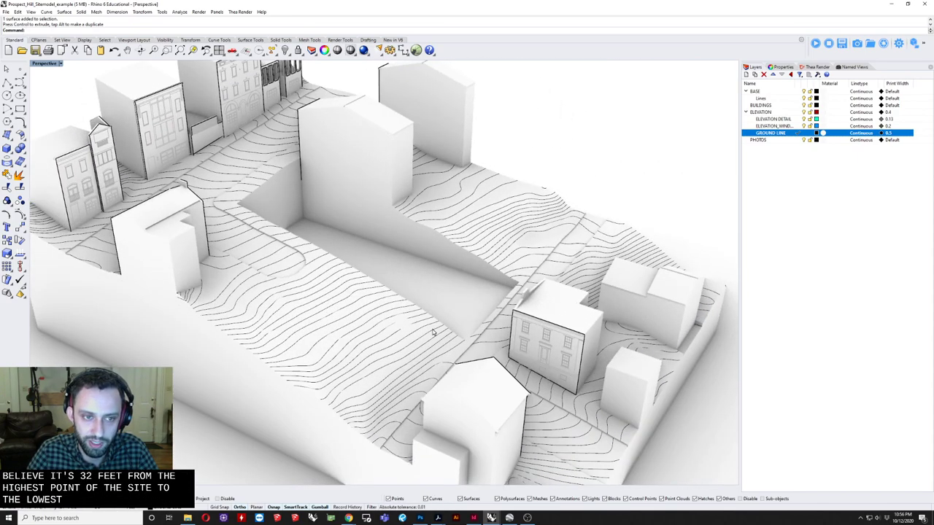
right_click_drag(368, 294, 459, 292)
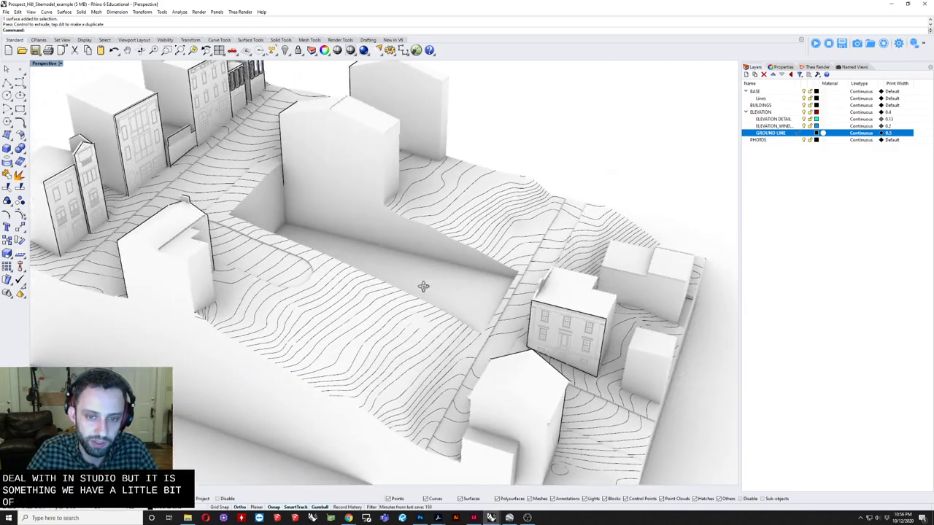
right_click_drag(423, 287, 391, 271)
scroll(315, 163, "down", 3)
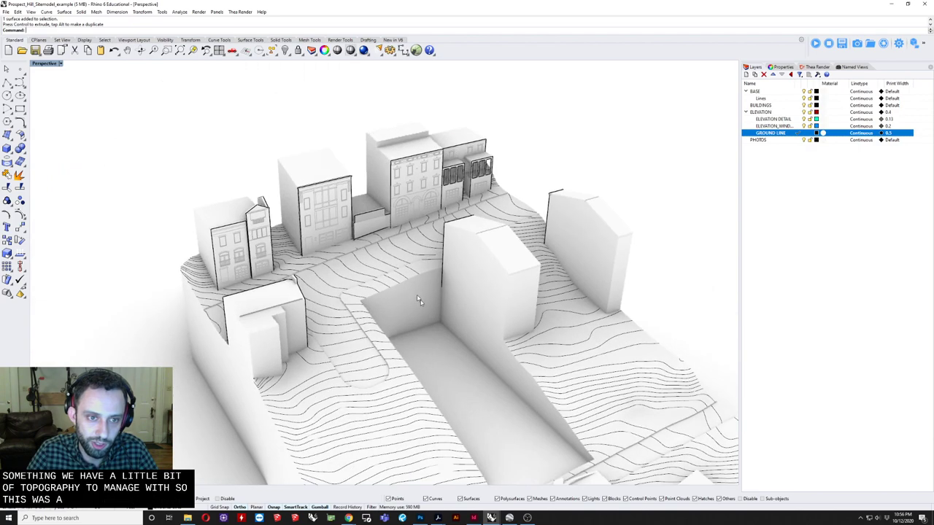
right_click_drag(449, 307, 452, 288)
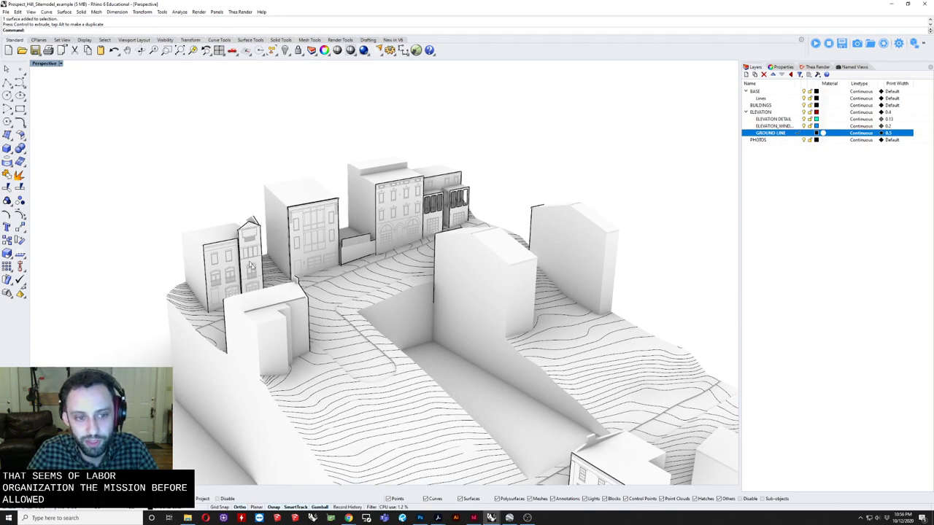
Step: Isolate the grouped gabled building beside the site hole and show it in Ghosted display mode
right_click_drag(319, 210, 399, 271)
left_click(442, 256)
scroll(470, 250, "up", 7)
right_click_drag(191, 201, 245, 227)
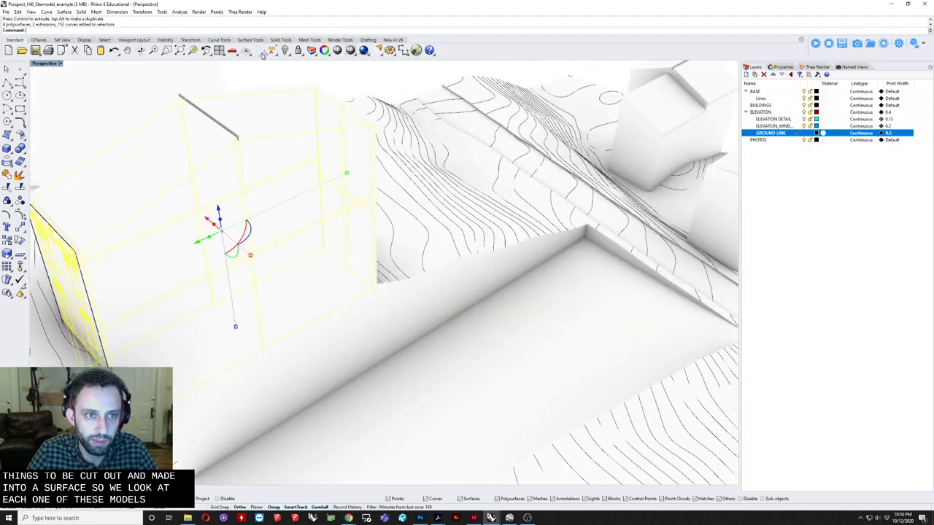
left_click(284, 54)
left_click(325, 67)
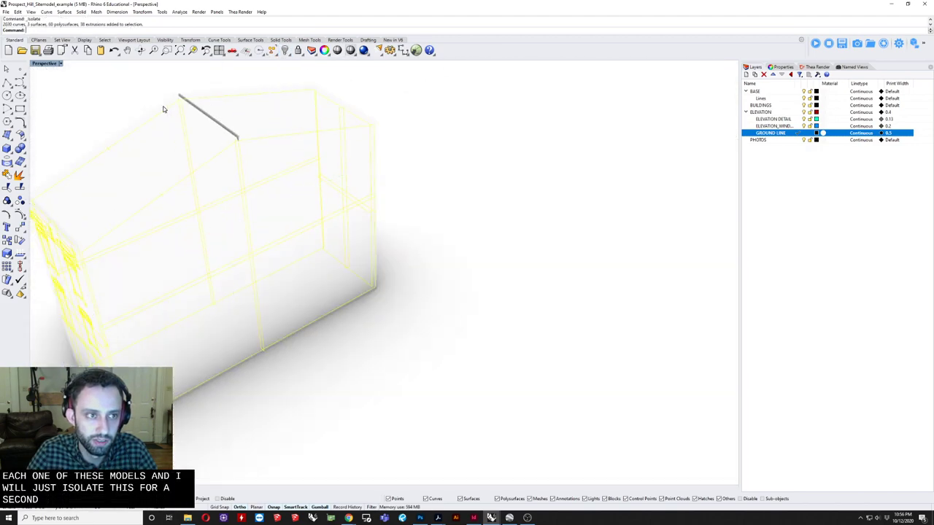
left_click(48, 64)
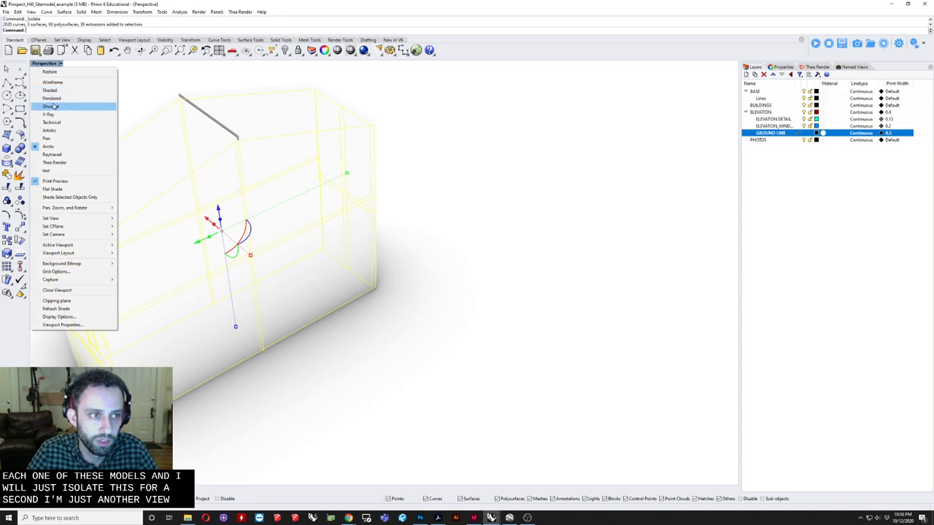
left_click(70, 106)
right_click_drag(321, 204, 468, 217, "shift")
Step: Ungroup the isolated building's walls, roof and facade curves so its parts can be selected individually
left_click(202, 169)
left_click(420, 316)
right_click_drag(420, 317, 398, 297)
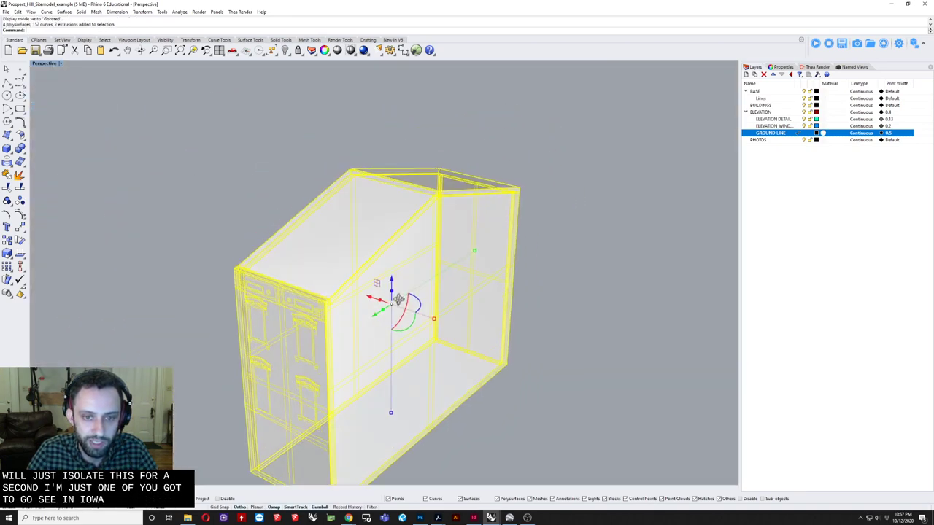
type("G")
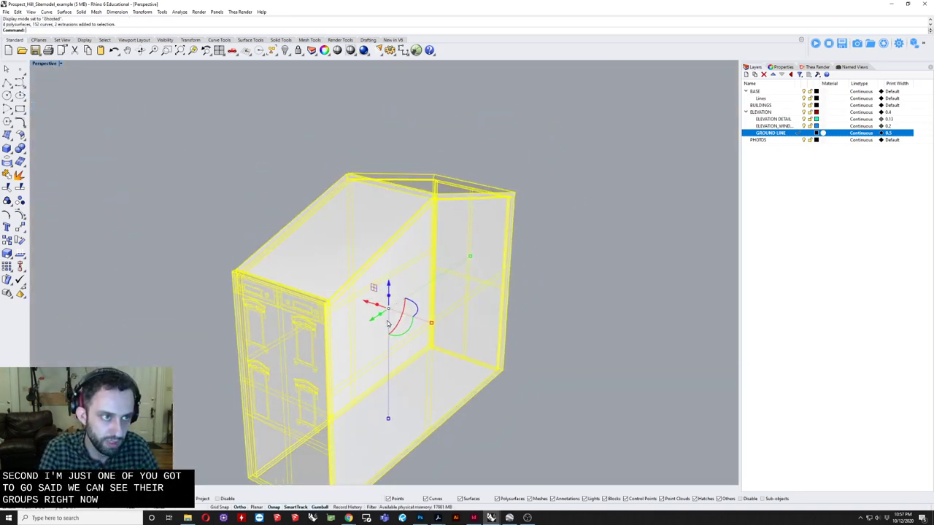
key("BackSpace")
key("BackSpace")
type("ngroup")
key("Return")
left_click(225, 148)
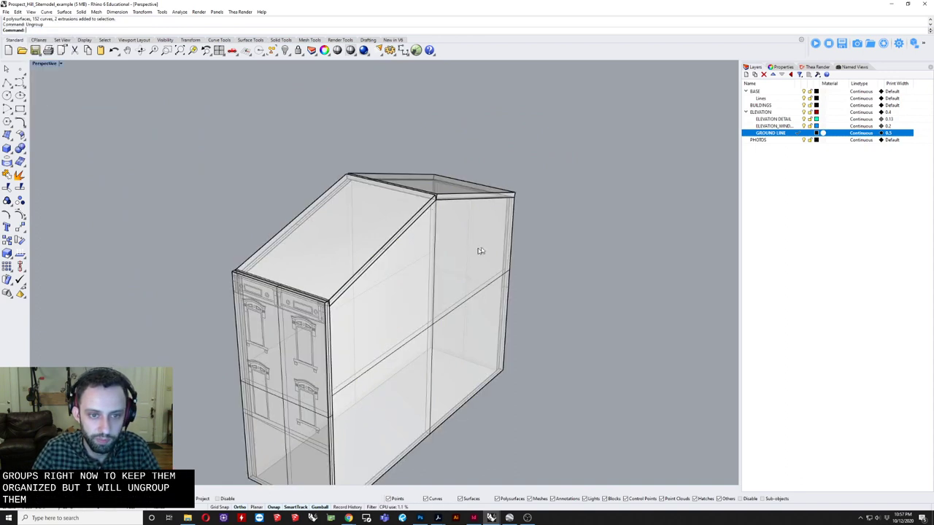
Step: Inspect the individual rear wall panel and how it meets the adjoining walls, roof and floor
left_click(436, 249)
left_click(462, 272)
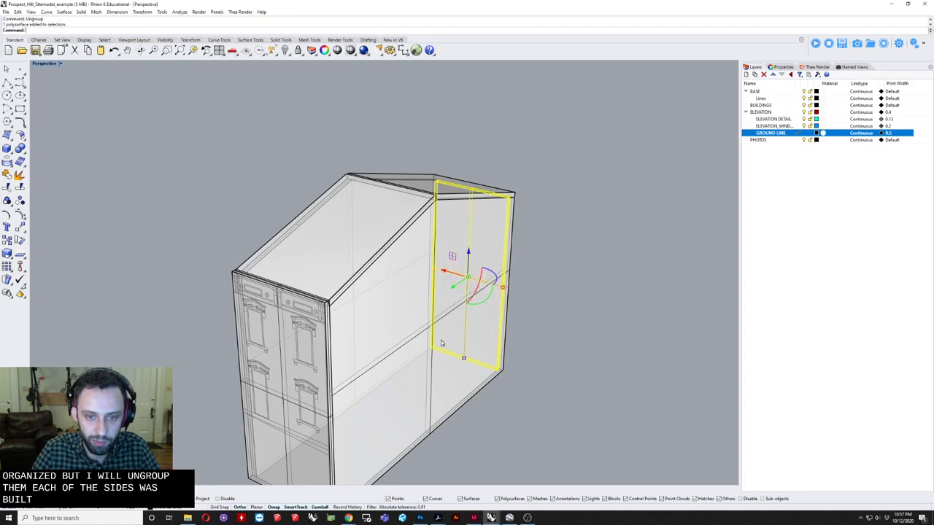
left_click(430, 365, "shift")
right_click_drag(412, 413, 353, 358)
right_click_drag(207, 367, 434, 411)
right_click_drag(376, 377, 316, 351)
right_click_drag(400, 358, 334, 381)
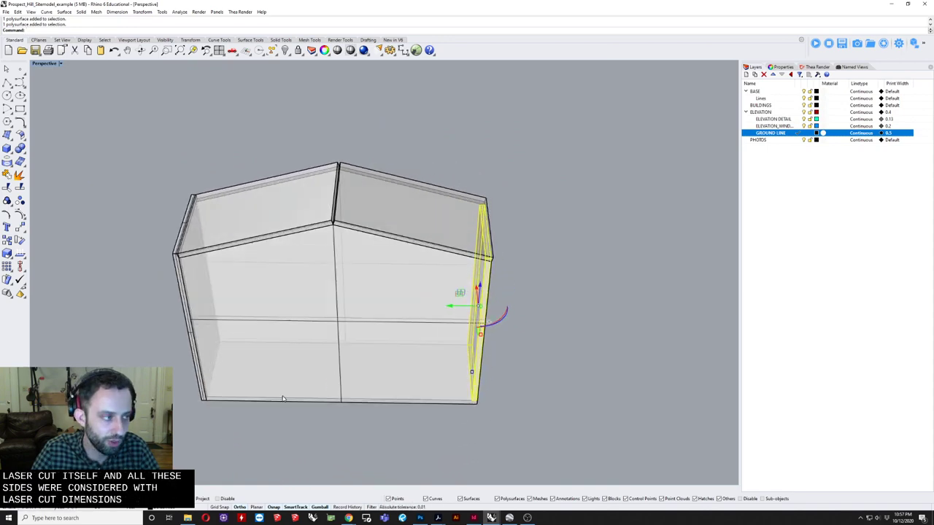
right_click_drag(284, 398, 294, 375)
right_click_drag(398, 371, 452, 416)
scroll(453, 416, "up", 5)
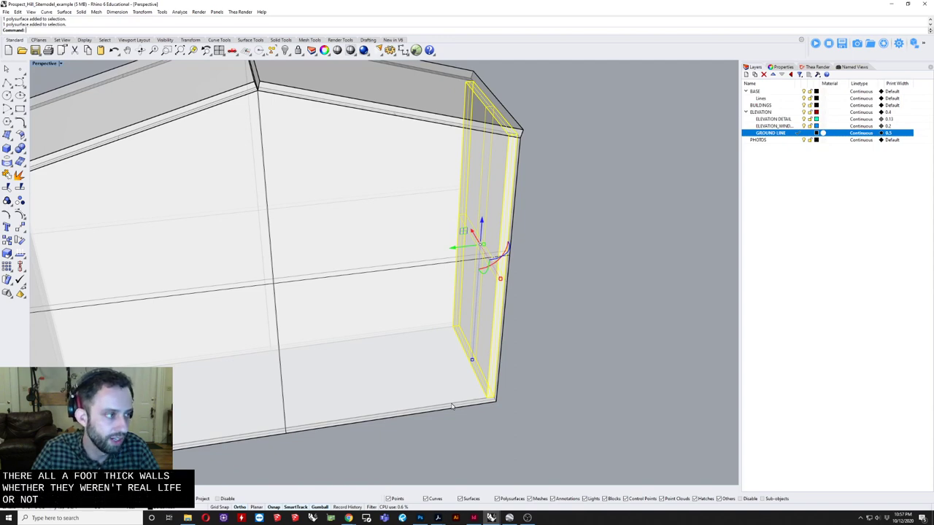
scroll(503, 369, "down", 3)
right_click_drag(504, 367, 359, 415)
scroll(364, 415, "up", 3)
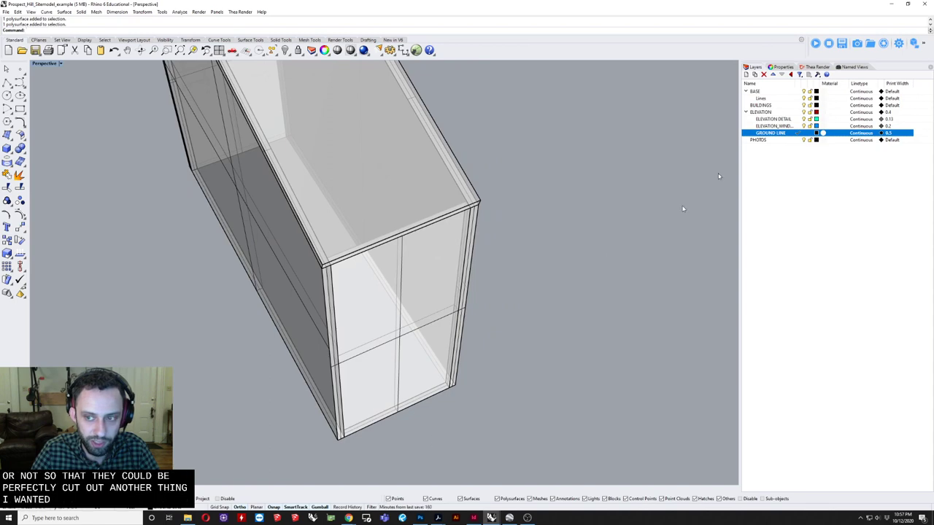
Step: Examine the corner joints between the wall panels at the building's rear and front facade
right_click_drag(500, 284, 446, 343)
scroll(447, 350, "up", 5)
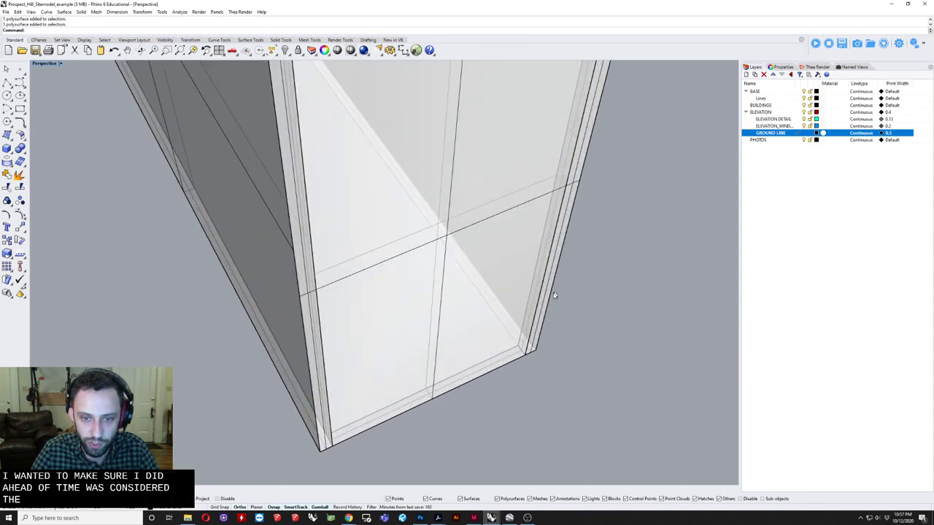
left_click_drag(624, 285, 555, 332)
scroll(532, 331, "down", 4)
right_click_drag(415, 338, 542, 299)
scroll(543, 298, "down", 4)
scroll(340, 352, "up", 6)
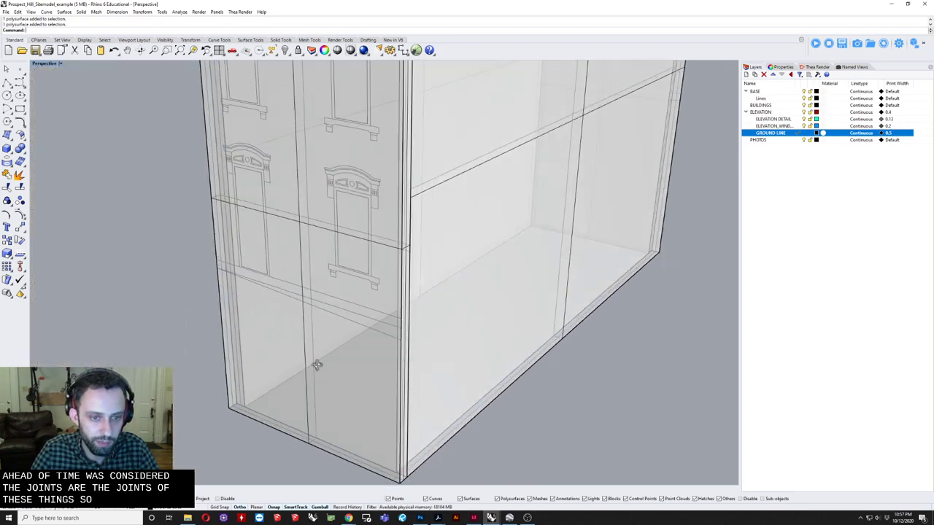
scroll(393, 200, "down", 5)
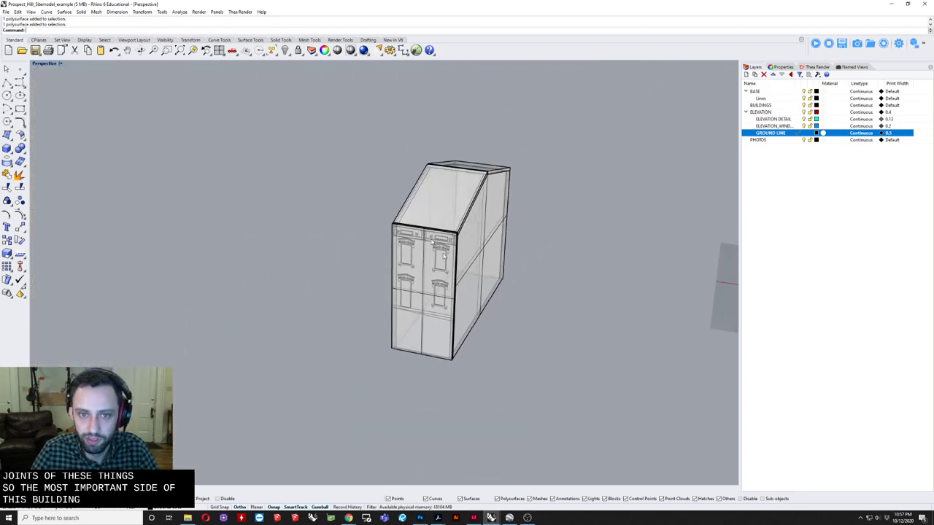
Step: Check the object properties of the whole building, and examine the edges of its full-size front facade panel
left_click_drag(341, 116, 562, 442)
left_click(782, 66)
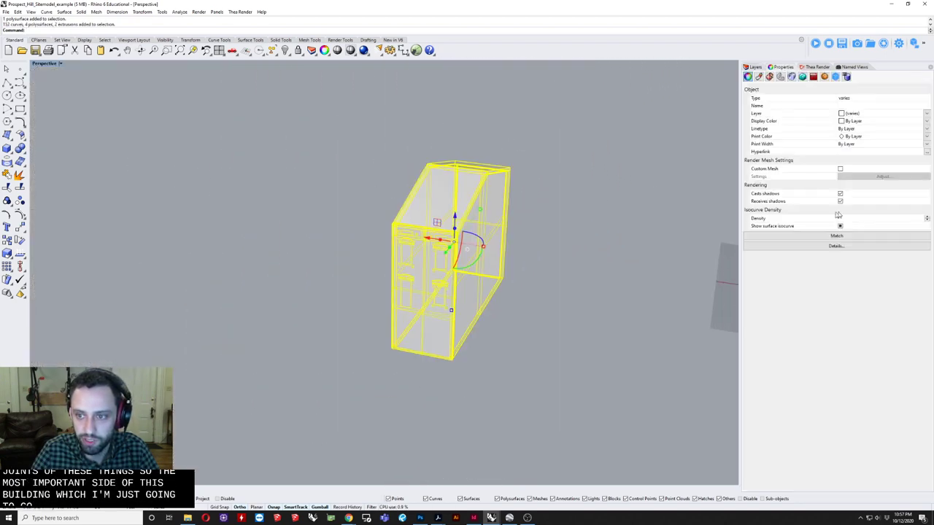
left_click(627, 317)
scroll(425, 309, "up", 5)
left_click(448, 401)
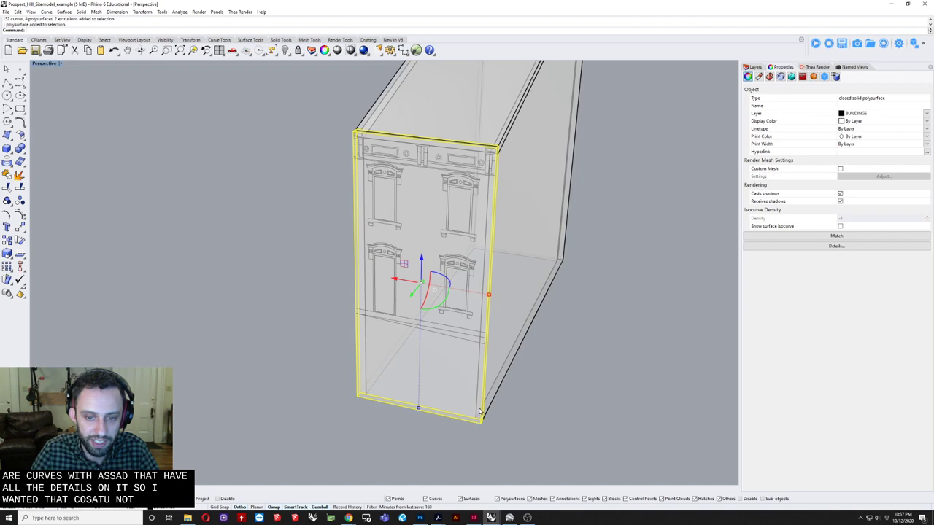
Step: Examine the exposed panel edges along the building's long side wall and its upper rear corner
right_click_drag(479, 412, 353, 331)
left_click(508, 197)
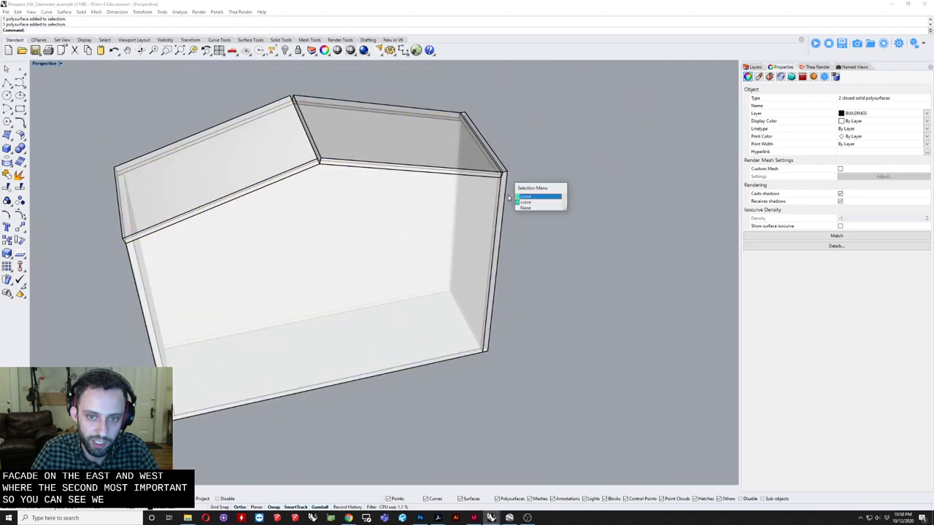
left_click(522, 136)
scroll(512, 204, "up", 6)
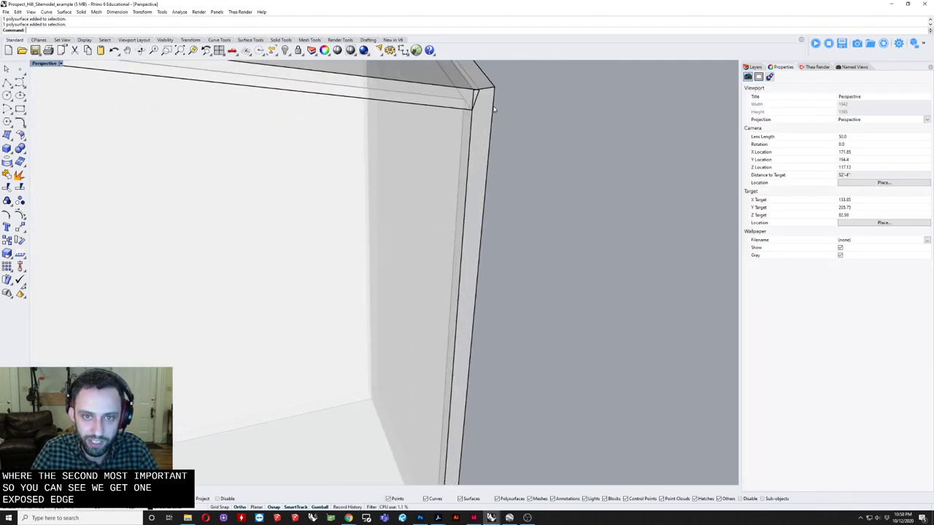
scroll(485, 219, "down", 5)
Step: Examine how the rear wall panel fits inside the side walls and roof panels
right_click_drag(477, 284, 274, 280)
left_click(274, 281)
scroll(252, 150, "up", 4)
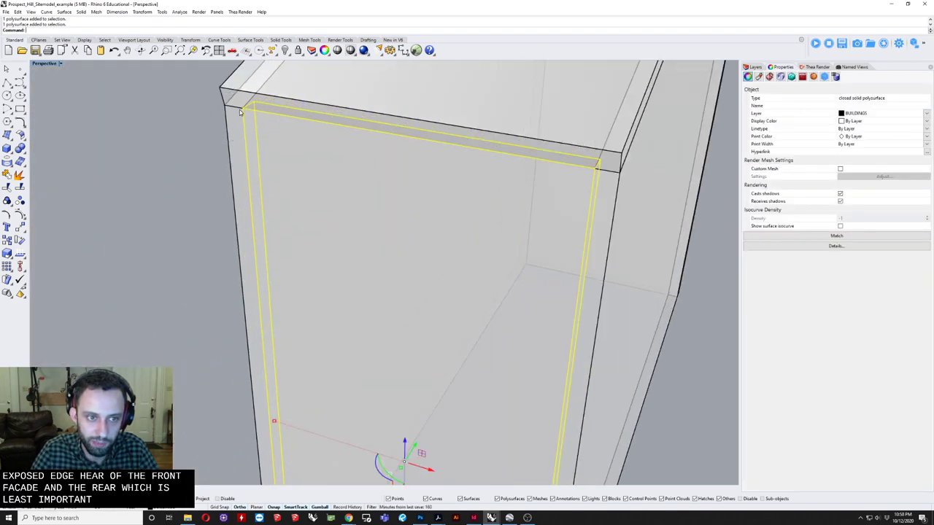
scroll(288, 244, "down", 6)
right_click_drag(323, 238, 367, 146)
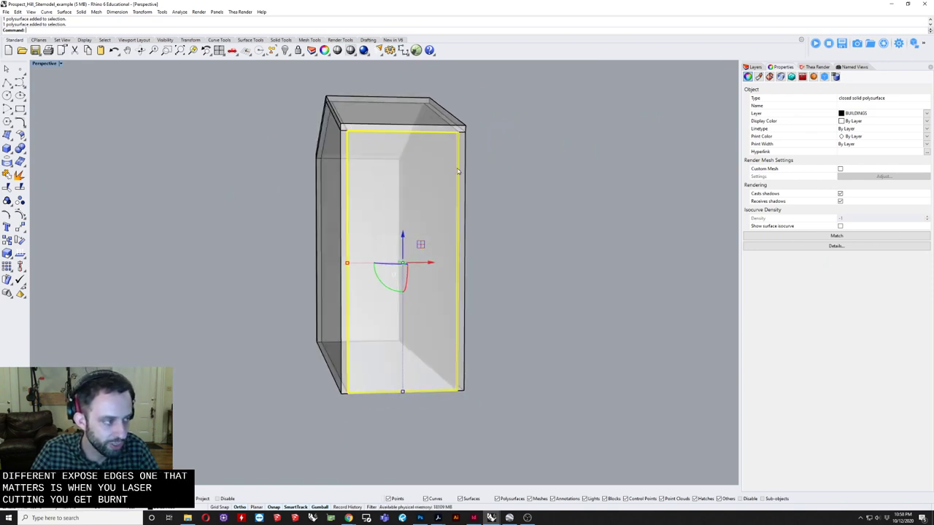
Step: Compare the clean front facade with the exposed panel edges on the building's long side wall
right_click_drag(333, 226, 534, 232)
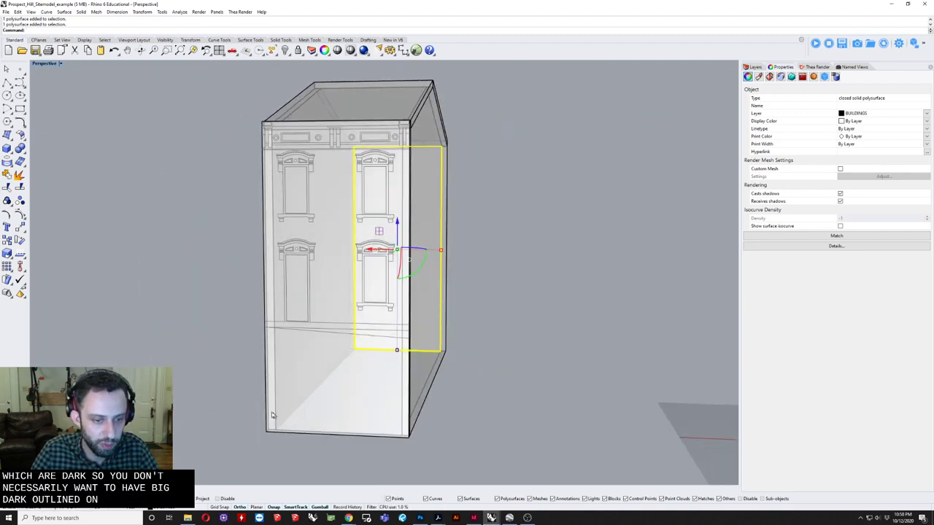
right_click_drag(248, 347, 248, 362)
key("Escape")
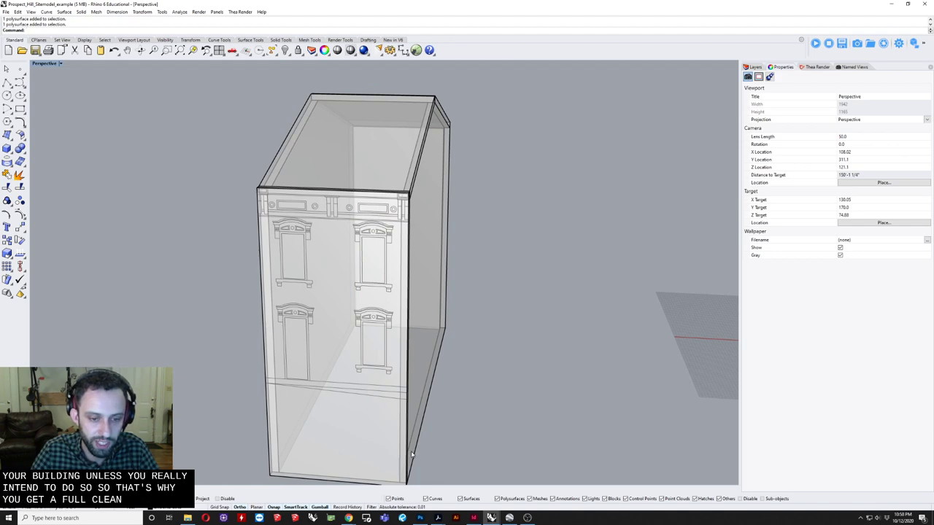
right_click_drag(410, 455, 402, 335)
right_click_drag(393, 179, 422, 248)
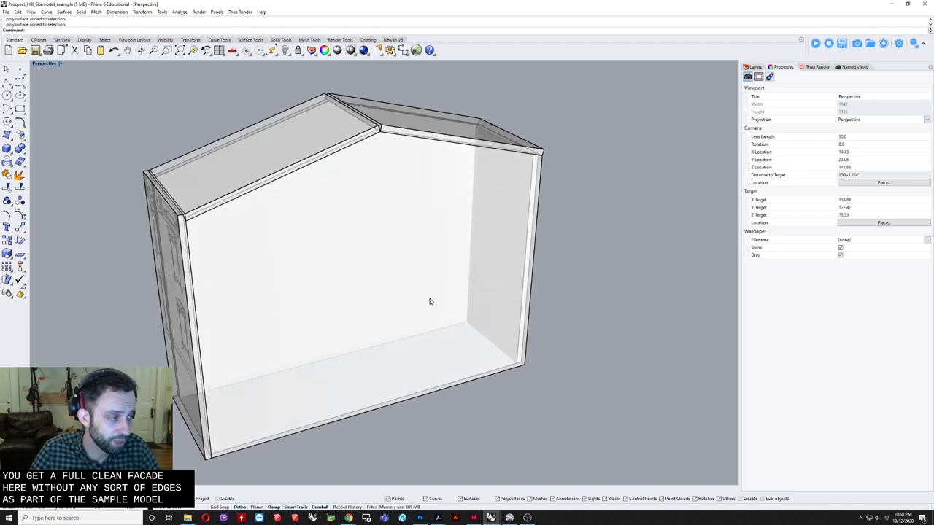
right_click_drag(490, 308, 267, 149)
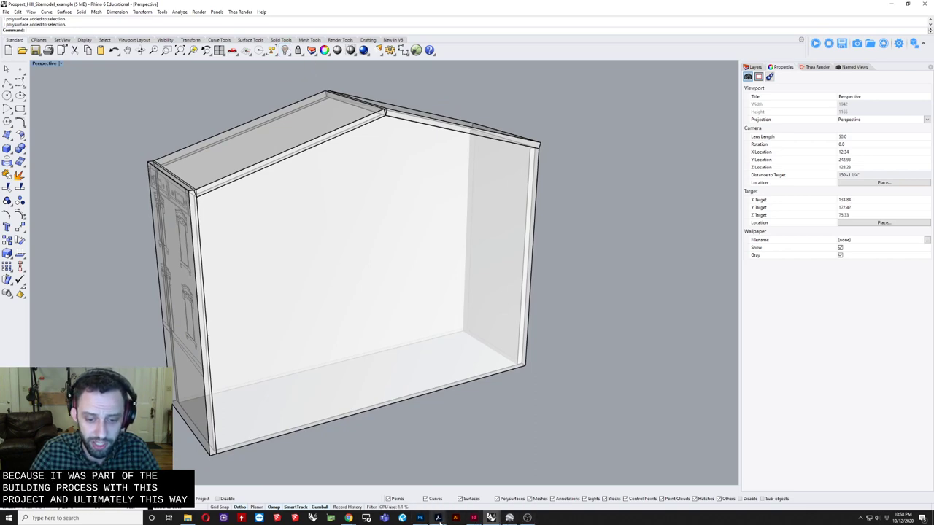
Step: Switch to Binder1.pdf in Acrobat and view the photos of the physical site model and its laser-cut buildings
mouse_move(438, 518)
left_click(511, 498)
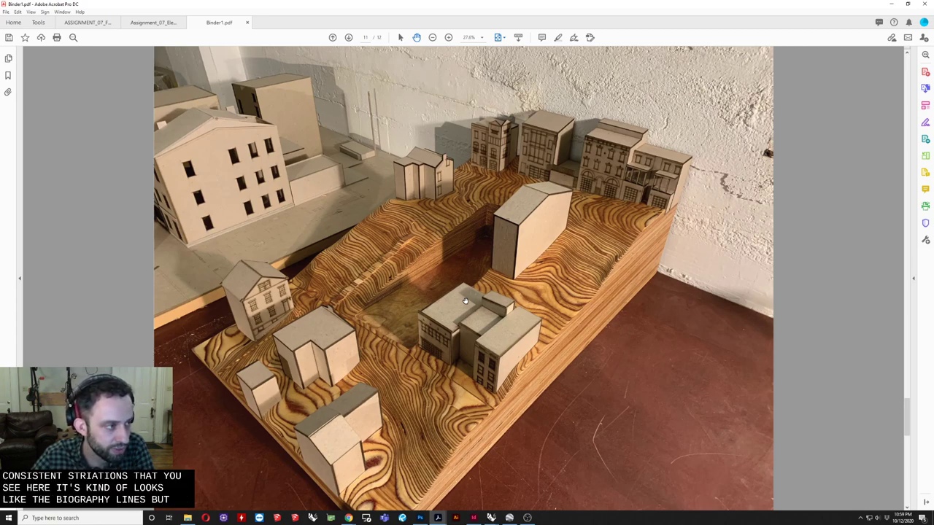
scroll(465, 300, "up", 1)
scroll(466, 301, "up", 1)
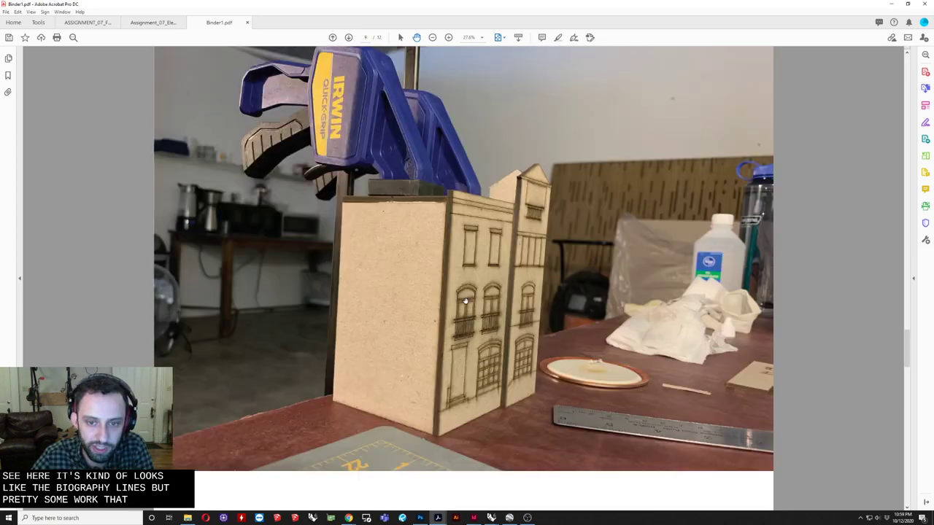
scroll(464, 301, "down", 3)
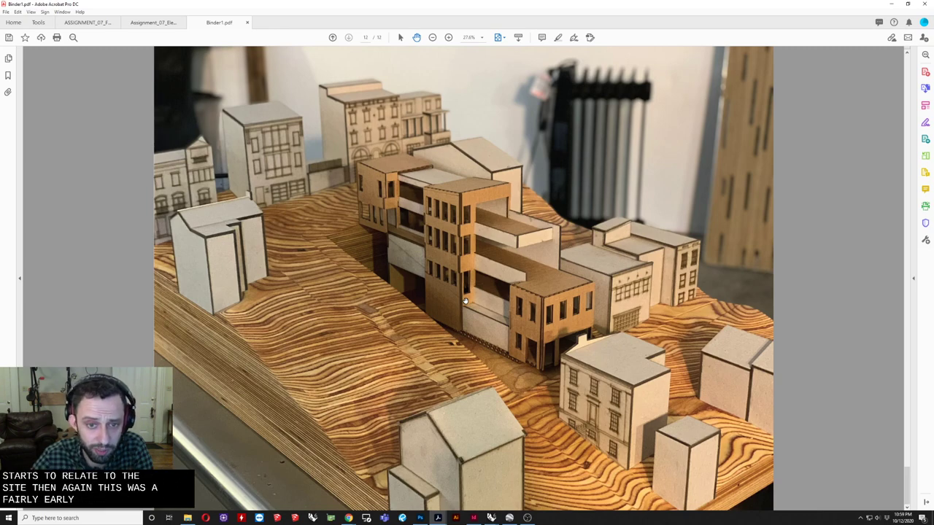
Step: Page back through Binder1.pdf, viewing the burnt building edges, laser-cut facade sheet and base assembly photos up to page 1
scroll(465, 300, "up", 2)
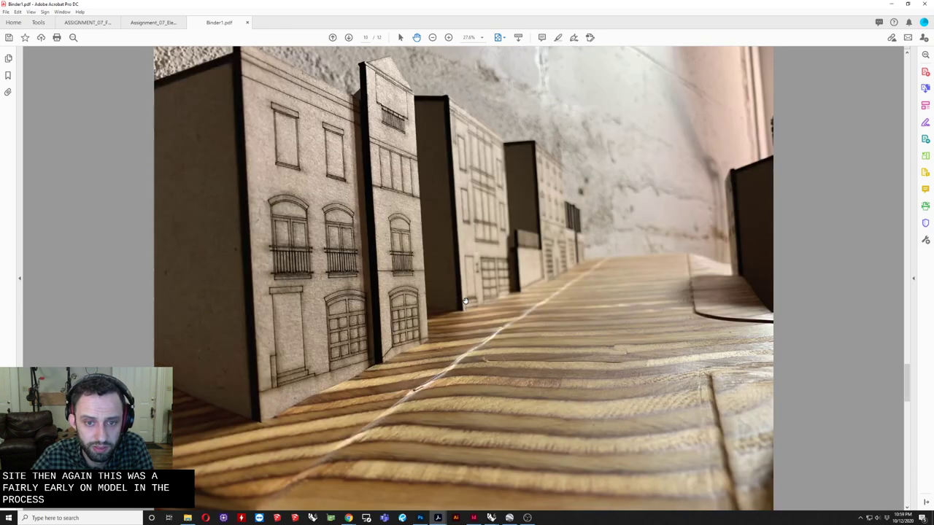
scroll(464, 301, "up", 1)
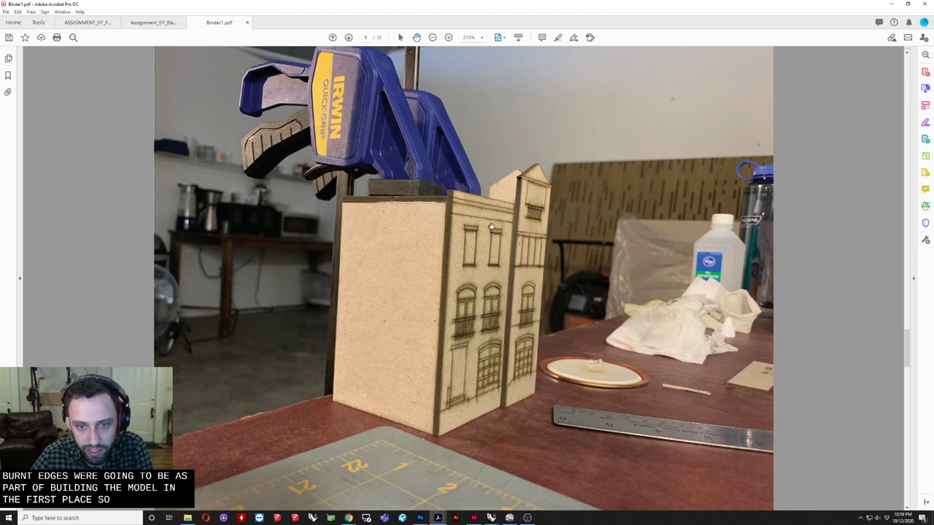
scroll(486, 390, "up", 1)
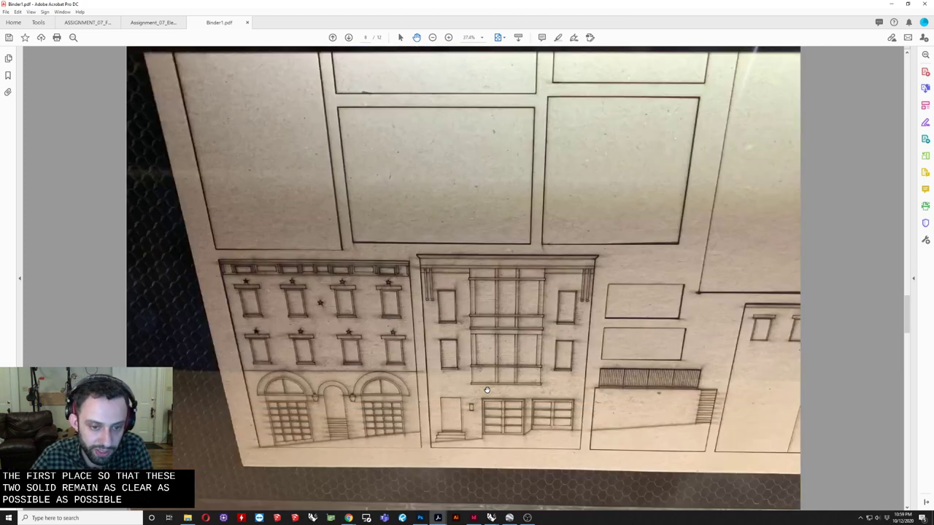
scroll(486, 390, "up", 1)
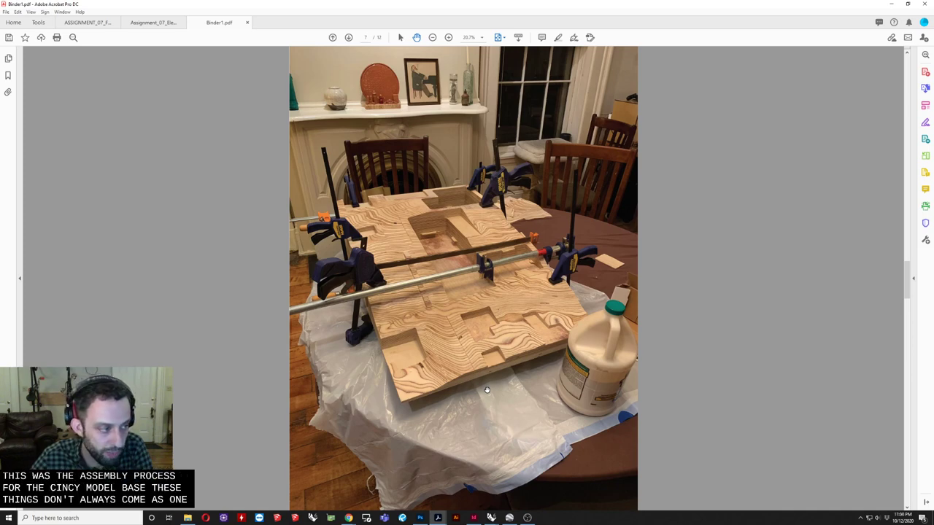
scroll(486, 390, "up", 4)
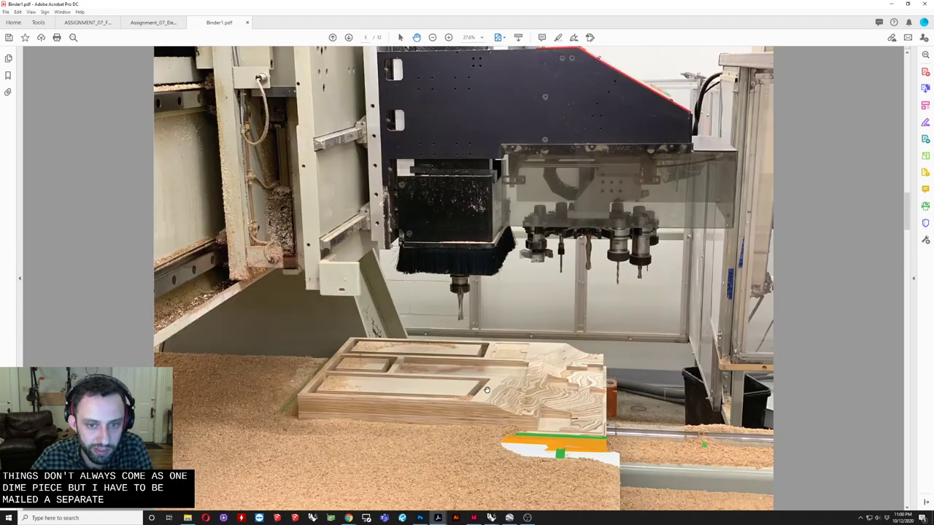
scroll(486, 390, "up", 4)
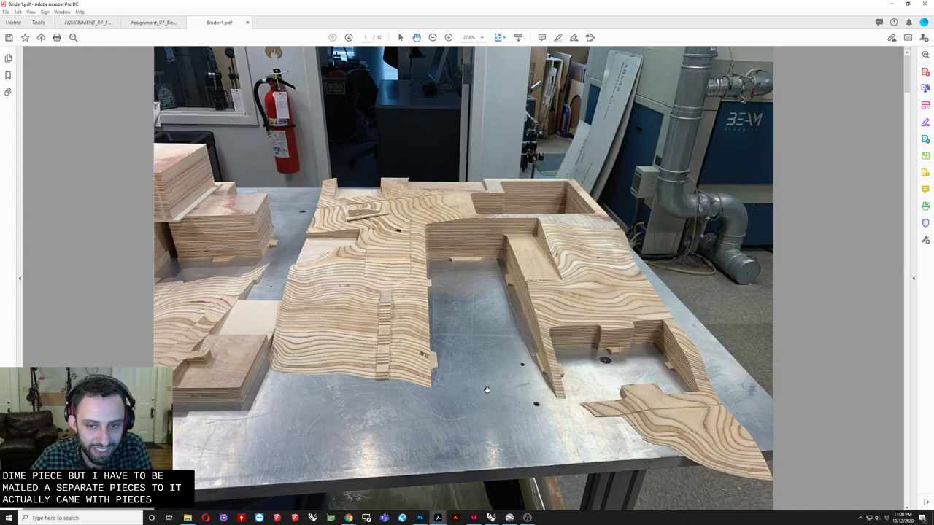
Step: Review the milling and gluing photos of the wooden site base, continuing to the assembled model on page 11
scroll(486, 389, "down", 2)
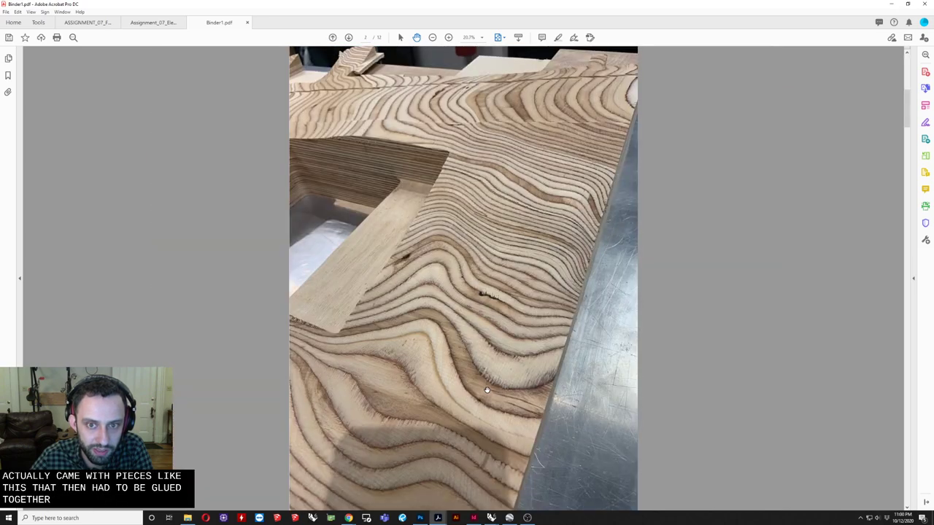
scroll(487, 389, "down", 2)
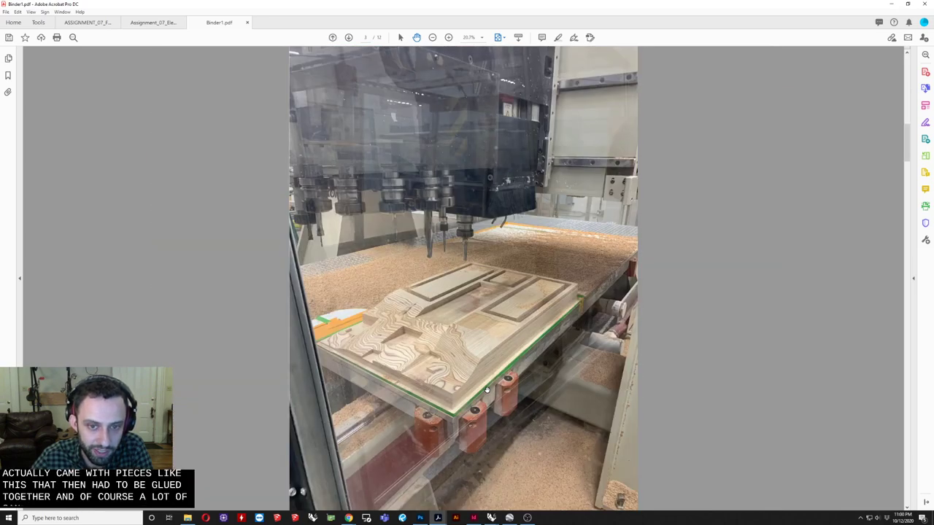
scroll(487, 389, "down", 2)
scroll(487, 390, "down", 2)
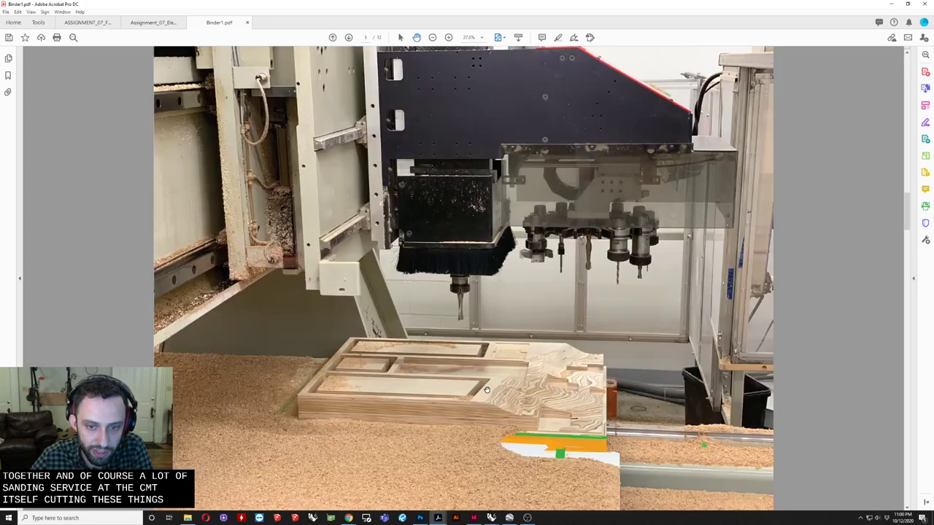
scroll(486, 390, "down", 2)
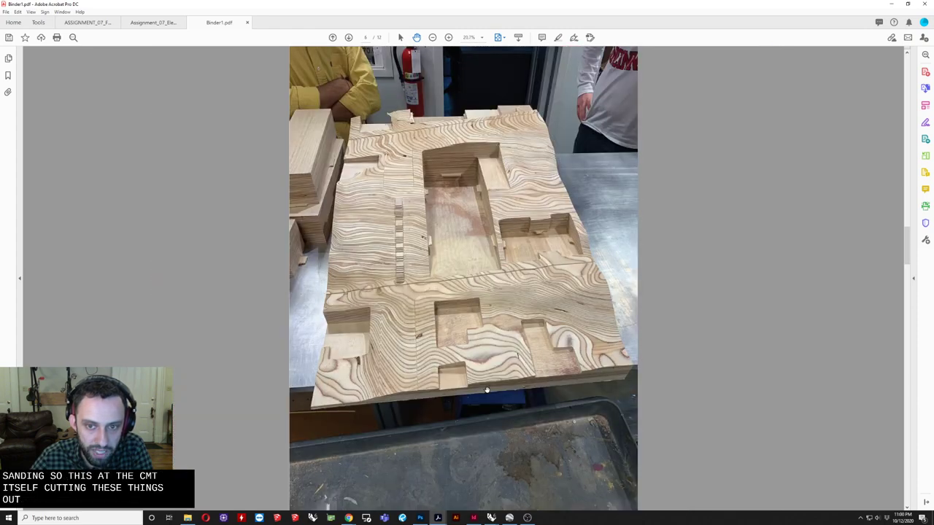
scroll(487, 390, "down", 2)
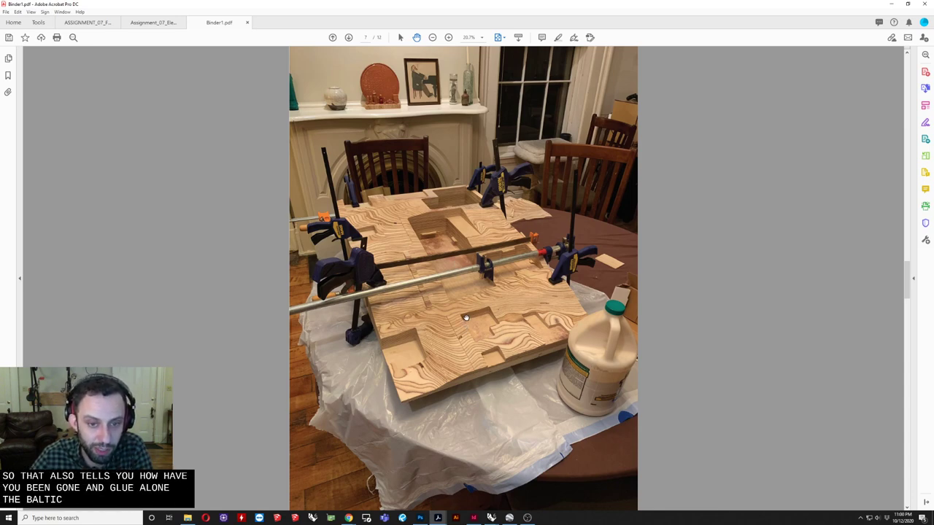
scroll(491, 312, "down", 8)
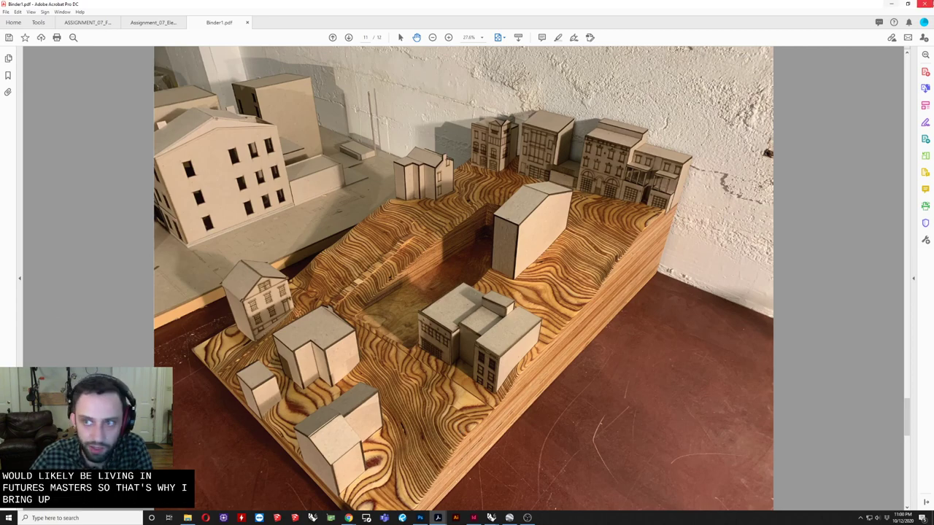
Step: Switch back to Rhino, restore the four-viewport layout and show all hidden objects
left_click(891, 4)
scroll(476, 220, "down", 6)
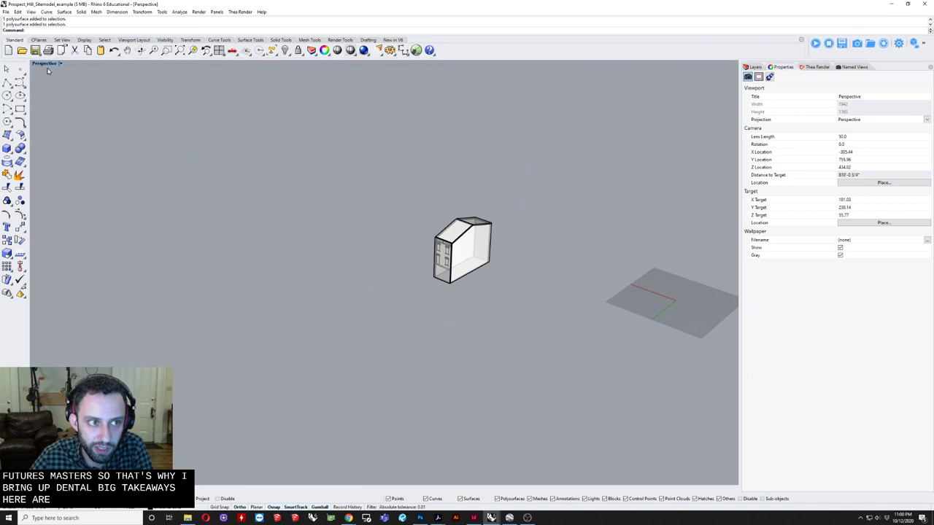
double_click(50, 64)
scroll(344, 407, "down", 4)
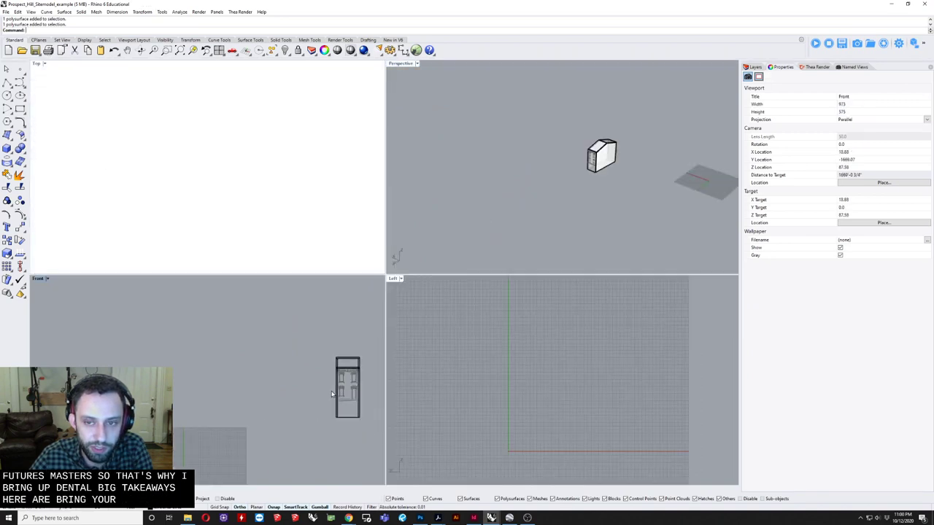
scroll(423, 172, "down", 5)
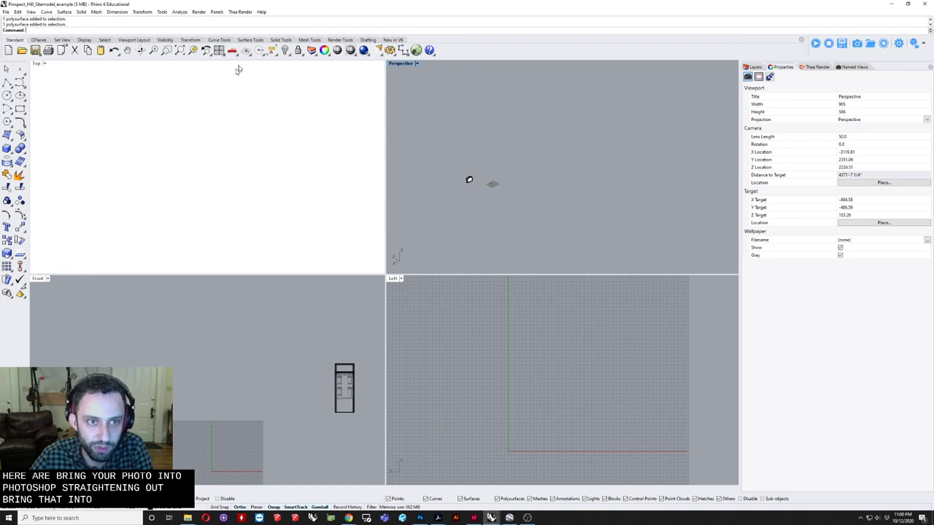
left_click(284, 49)
Step: Frame the drafted elevation in the Top viewport and highlight the street tree curves to check their layer
scroll(217, 193, "down", 6)
scroll(250, 194, "up", 14)
right_click_drag(243, 182, 232, 177)
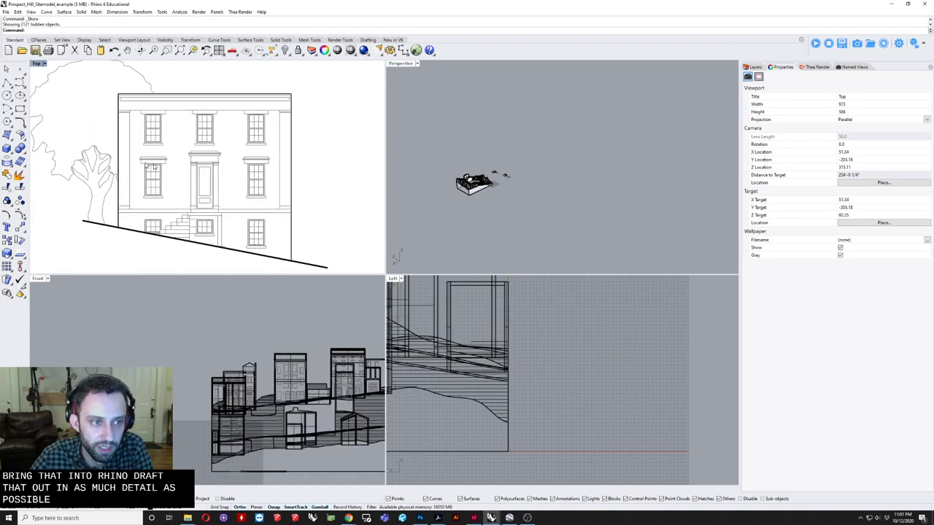
left_click(104, 142)
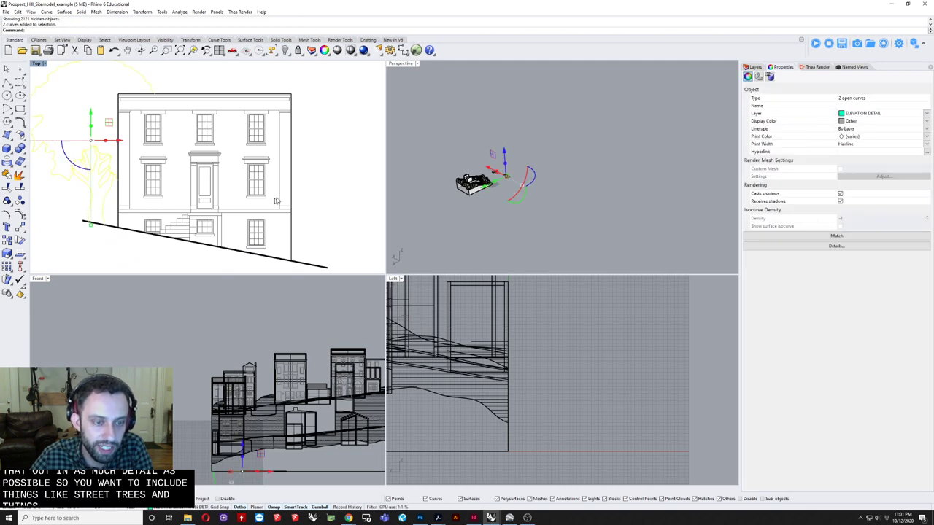
scroll(315, 197, "down", 3)
scroll(296, 218, "up", 3)
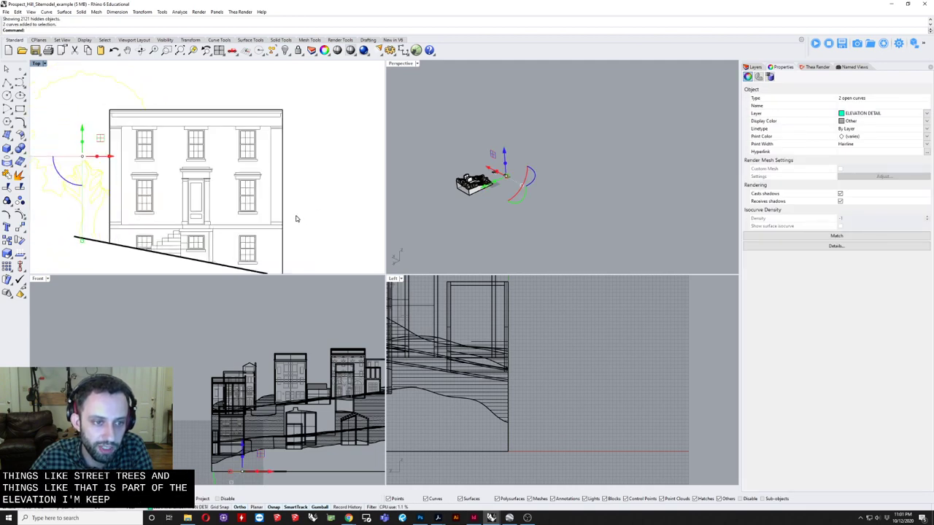
left_click(315, 209)
right_click_drag(320, 218, 337, 212)
Step: Maximize the Top viewport and frame the facade photo side by side with the drafted elevation
double_click(37, 64)
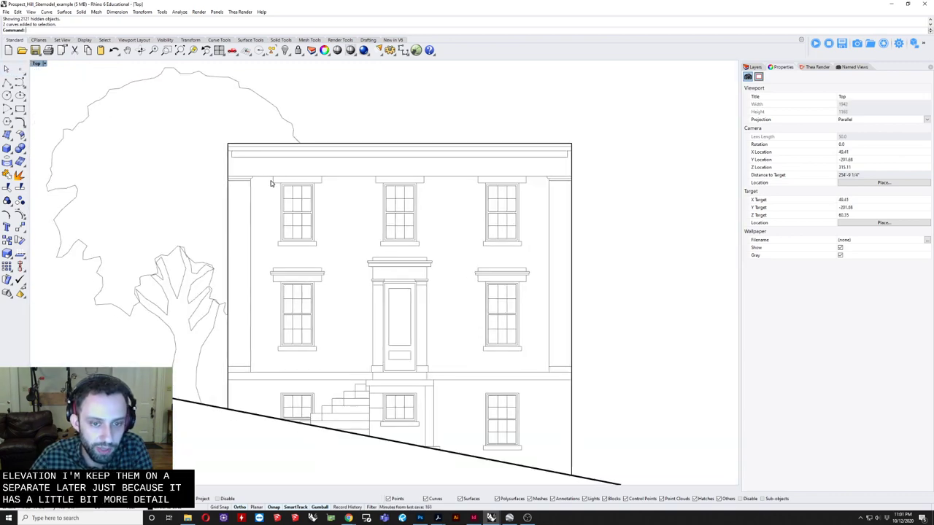
scroll(270, 188, "down", 3)
right_click_drag(377, 193, 460, 222)
scroll(410, 219, "up", 2)
scroll(460, 222, "down", 2)
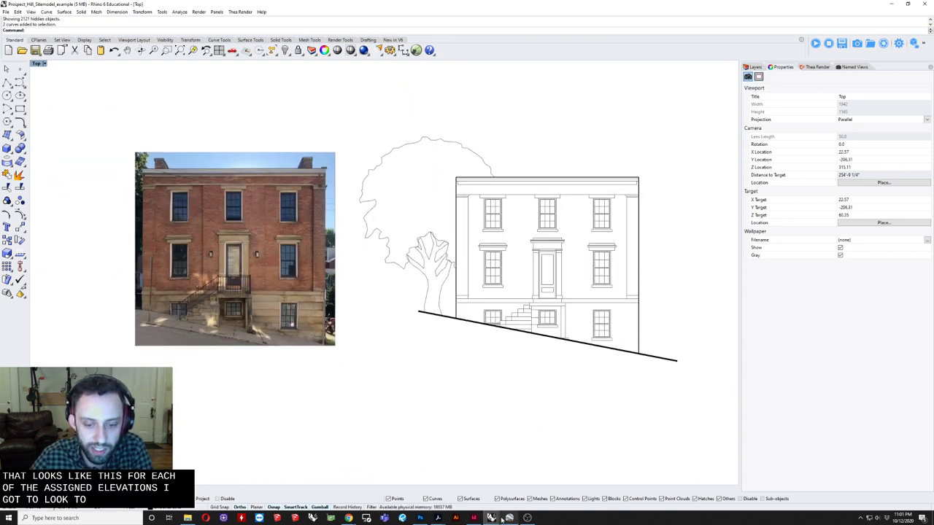
Step: Switch to Assignment_07_Elevation_Assignments.pdf in Acrobat and look over the numbered buildings and their facade photos on the site plan
mouse_move(437, 518)
left_click(438, 485)
scroll(394, 235, "down", 5)
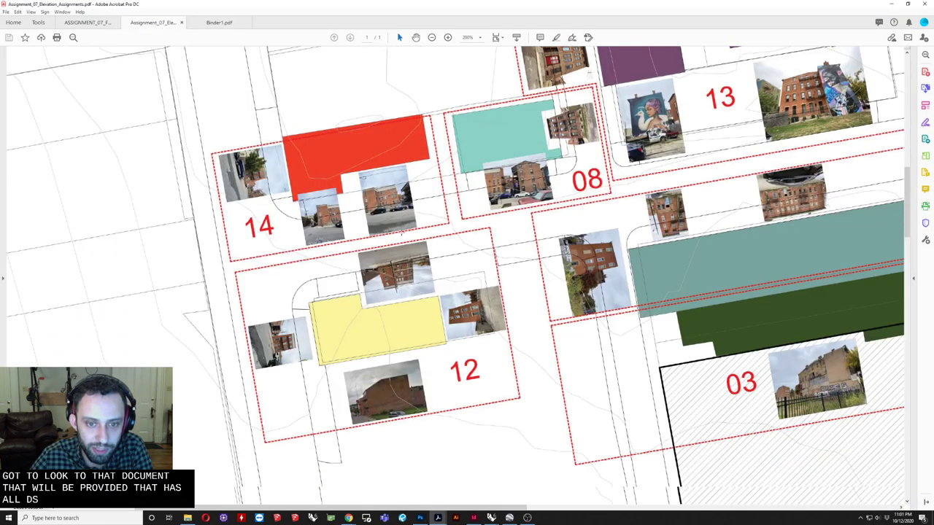